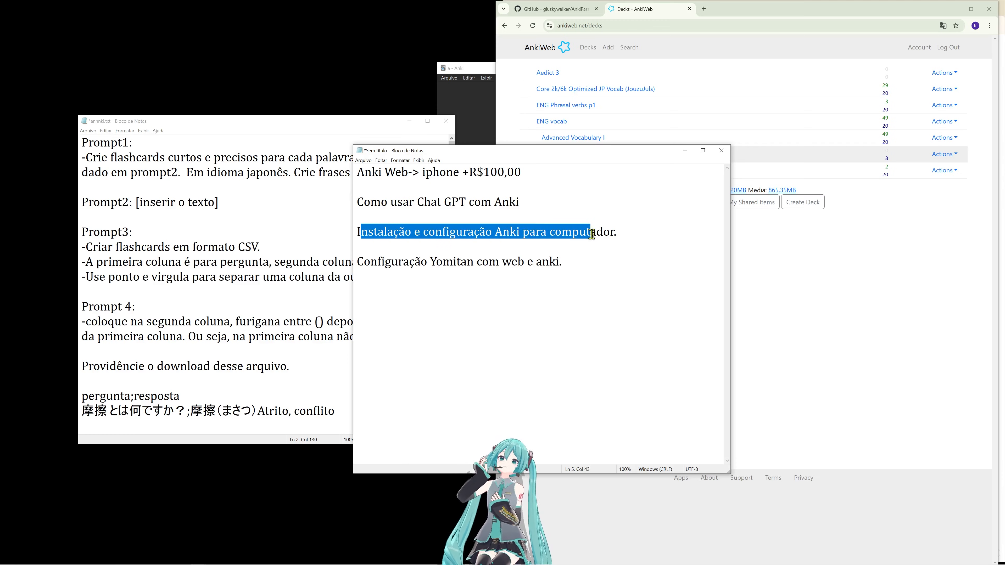
Step: Append "(pc" to the untitled notes' line about installing and configuring Anki for the computer
left_click_drag(358, 262, 569, 266)
left_click(568, 266)
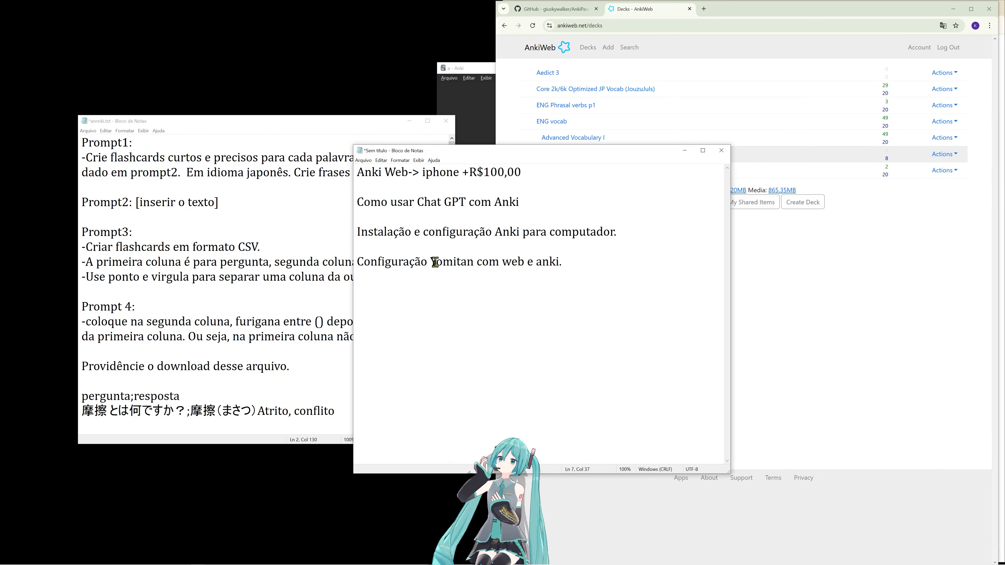
left_click(652, 235)
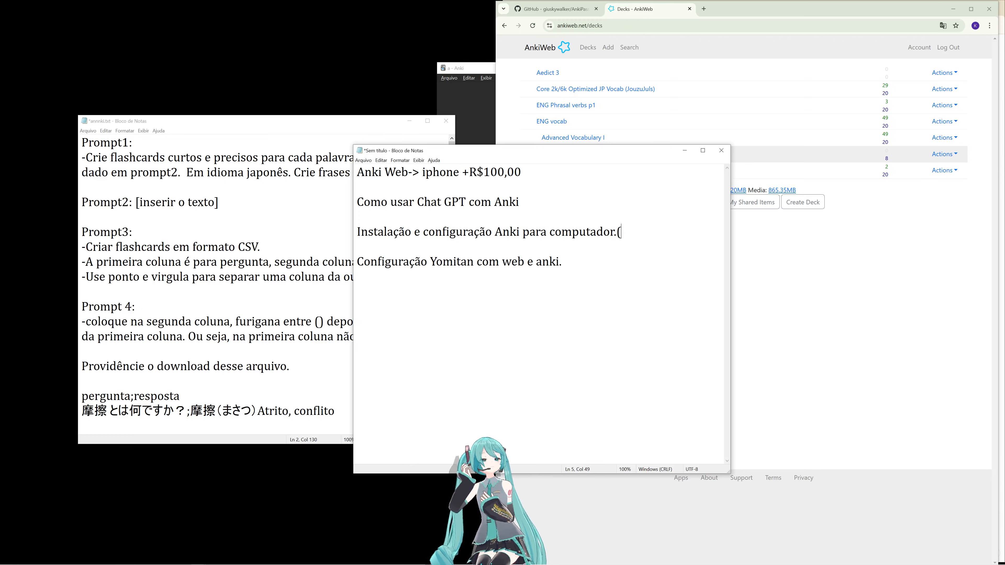
left_click(676, 258)
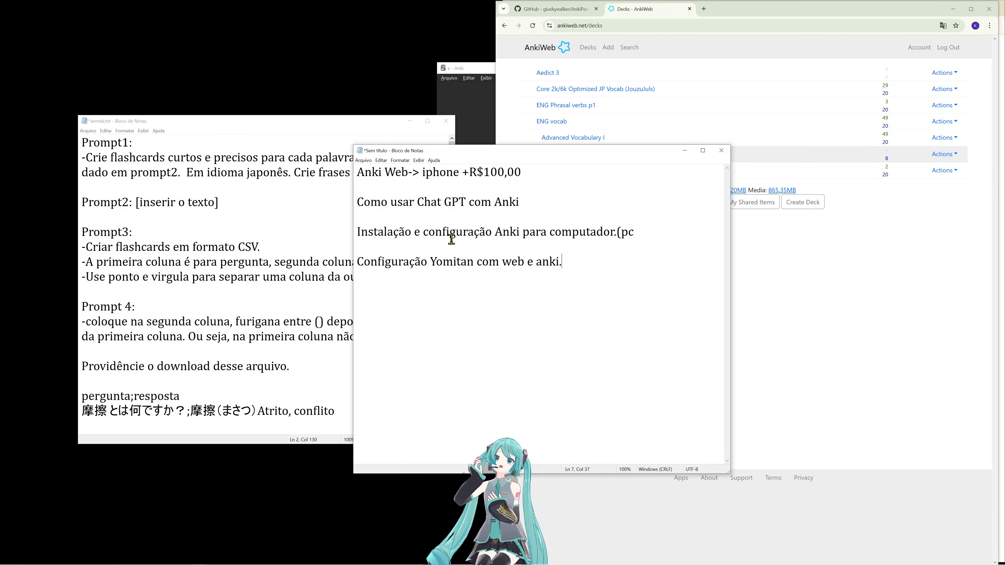
Step: Remove "+R$100,00" after "iphone" in the Anki Web line of the notes
left_click_drag(360, 171, 459, 173)
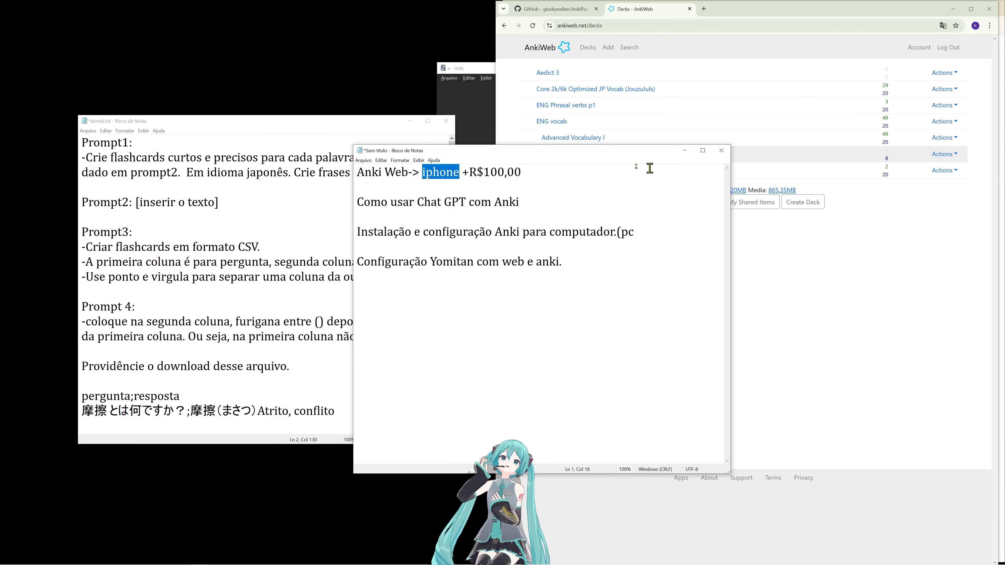
left_click_drag(526, 175, 428, 184)
key("BackSpace")
Step: Switch to AnkiWeb in the browser and open the Core 2k/6k Optimized JP Vocab deck for study
left_click(828, 301)
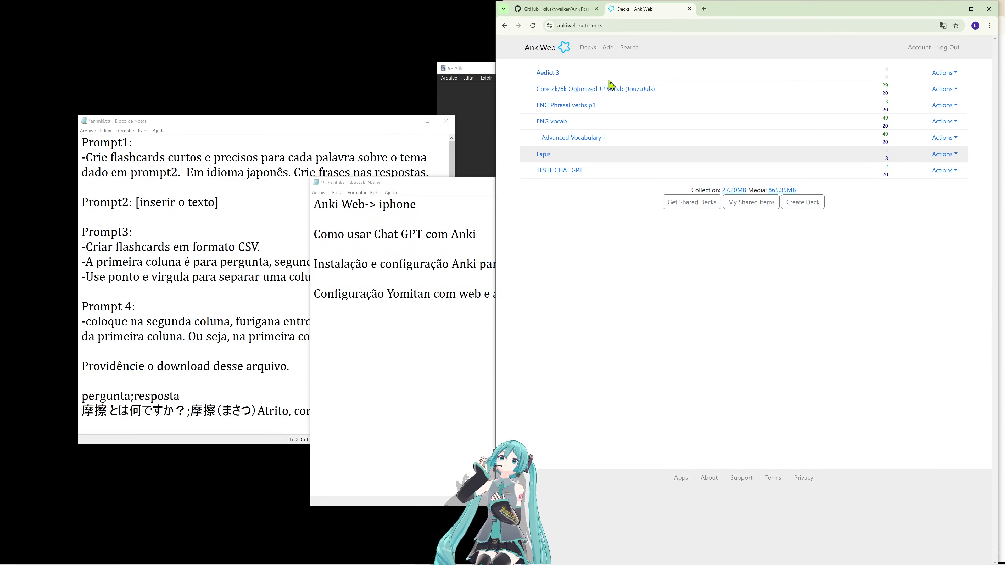
left_click(611, 92)
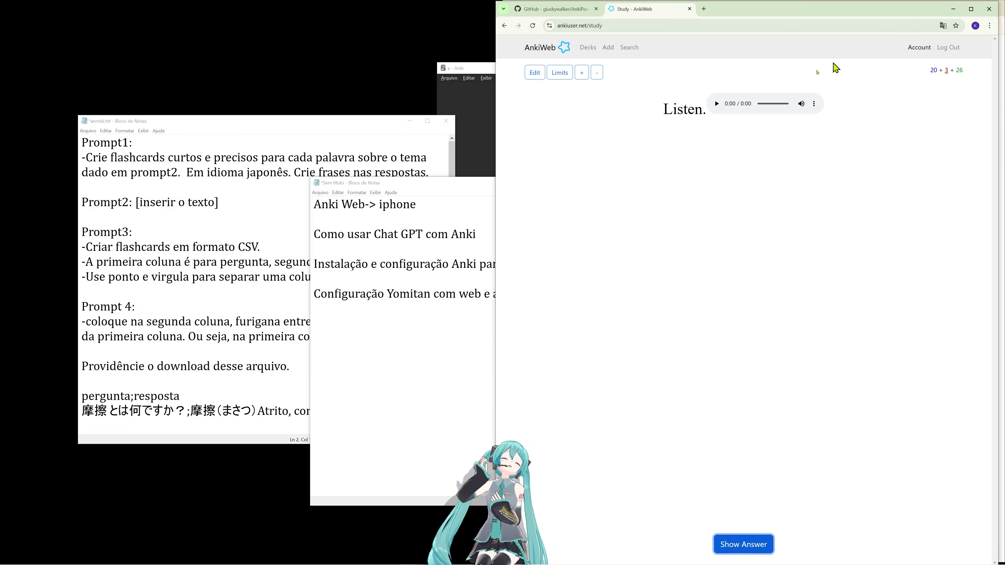
key("alt+Left")
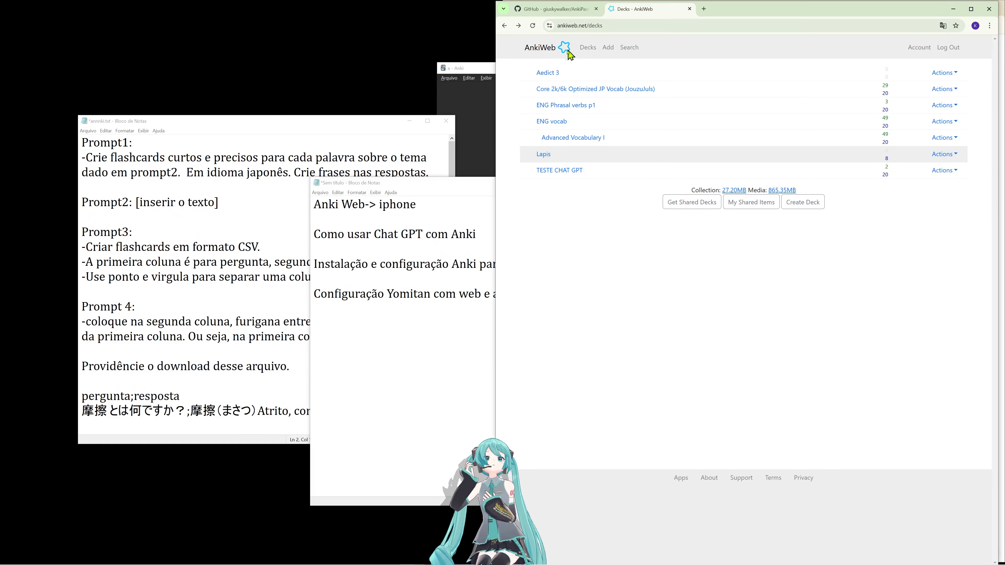
left_click(564, 90)
Step: Review several of the deck's cards, revealing each answer and rating it
left_click(743, 545)
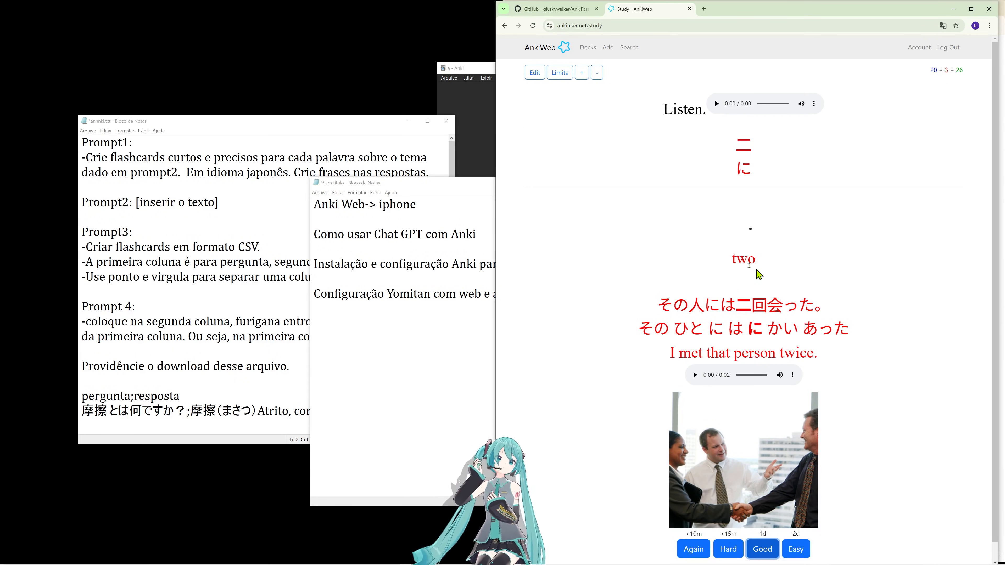
left_click(756, 543)
left_click(746, 546)
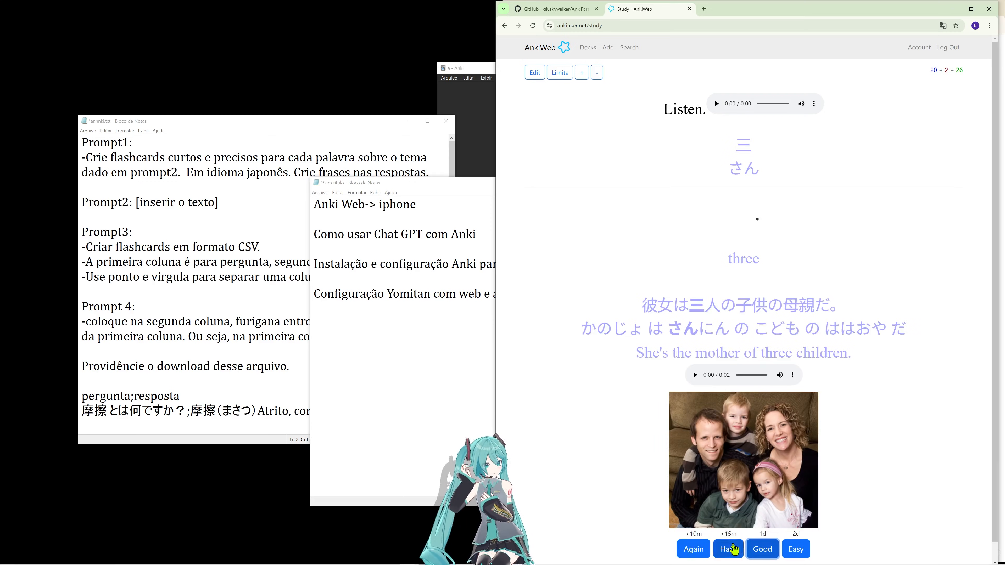
left_click(701, 485)
left_click(734, 548)
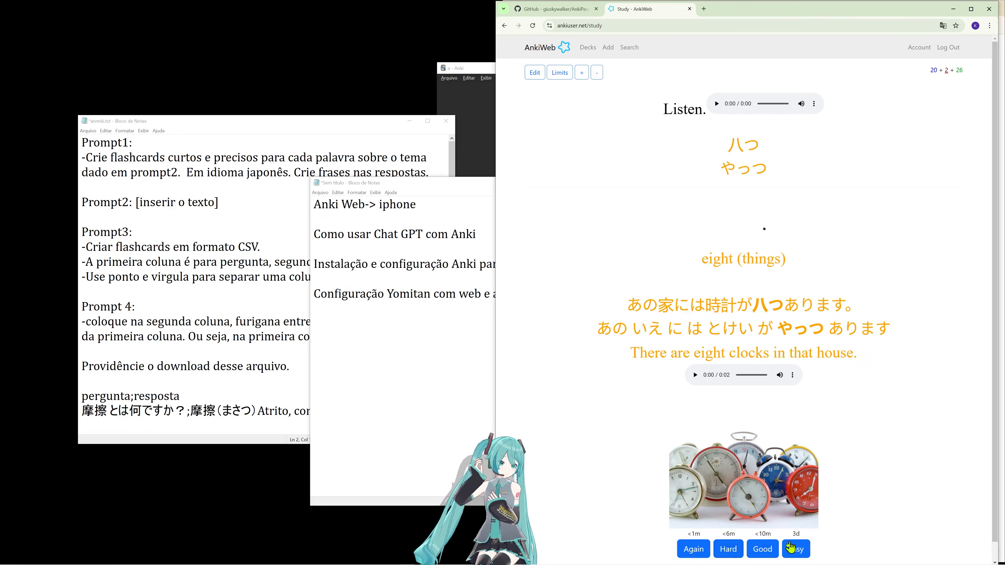
left_click(763, 549)
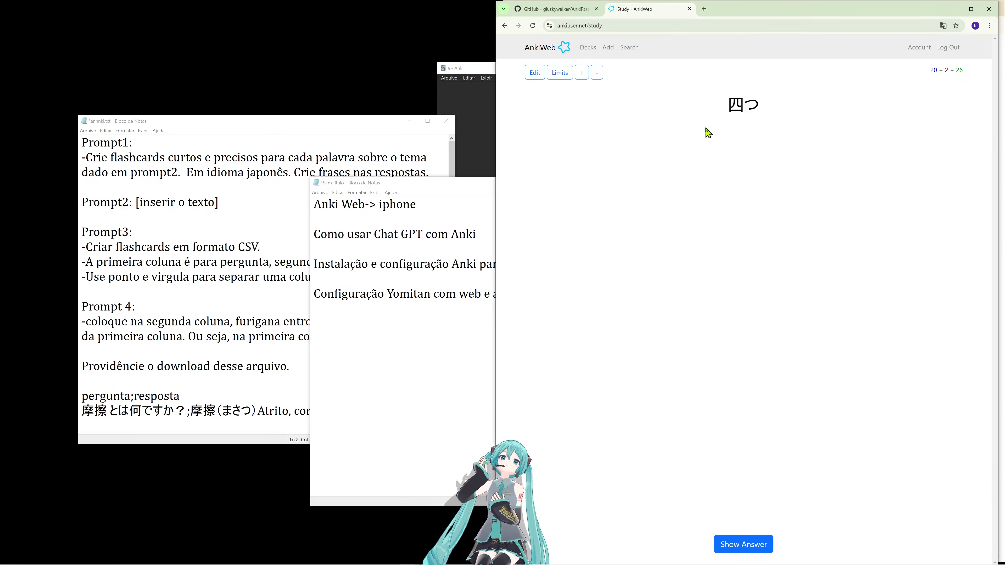
Step: Close the AnkiWeb page and minimise the browser window showing the GitHub repository
key("ctrl+w")
left_click(481, 138)
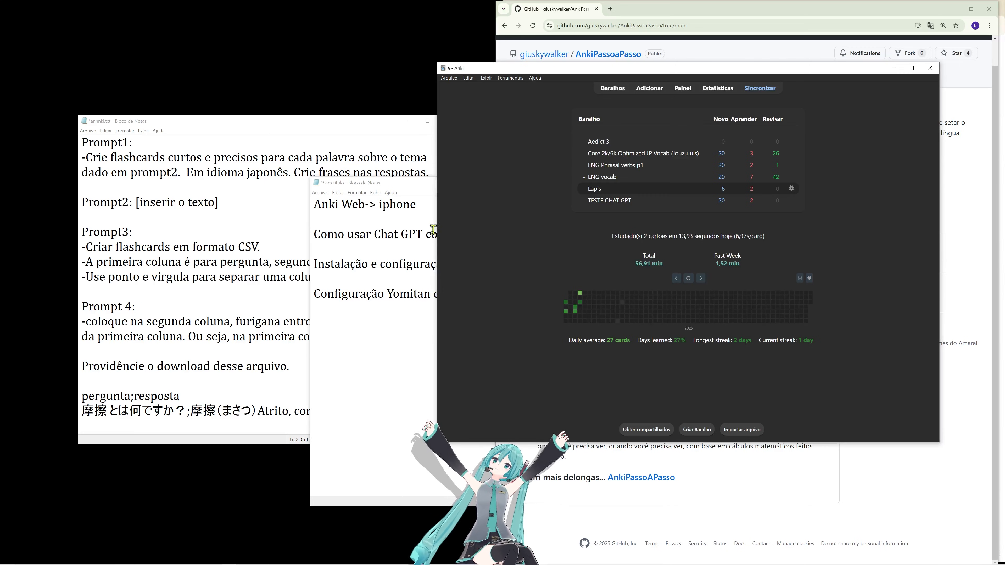
left_click(401, 234)
left_click(953, 15)
left_click(953, 15)
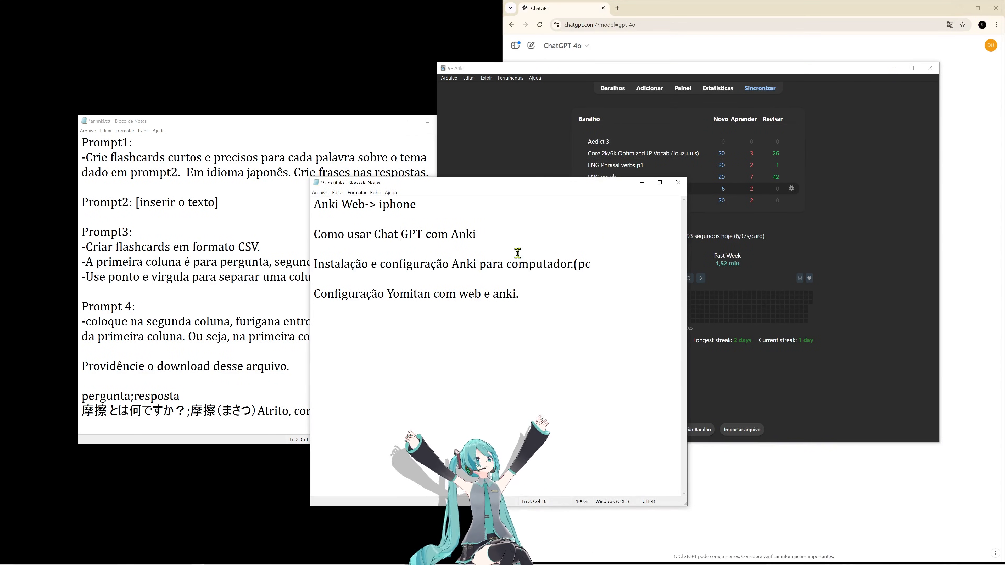
Step: Minimise the Anki window and the untitled notes, leaving the prompt notes and ChatGPT on screen
left_click_drag(854, 75, 638, 82)
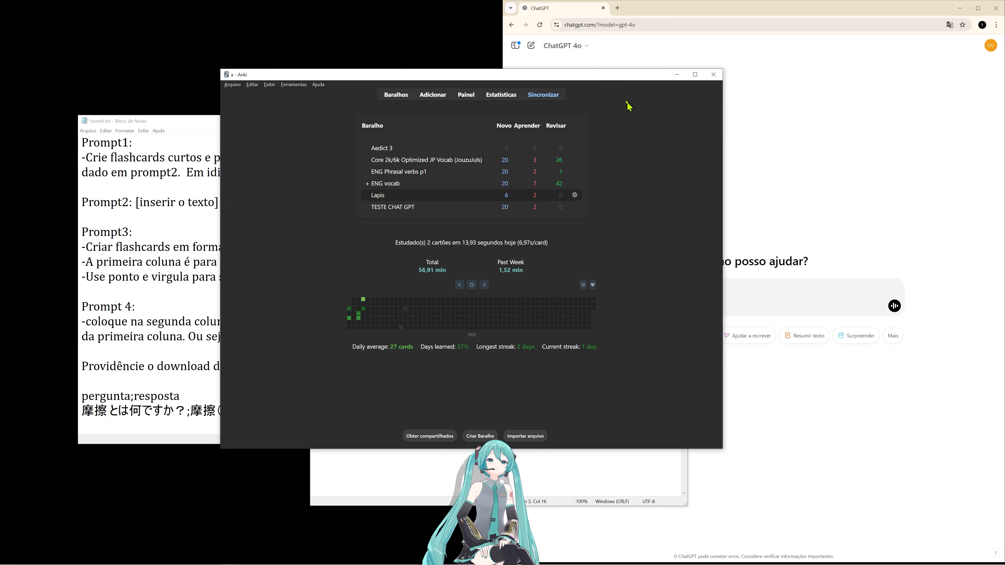
left_click(677, 75)
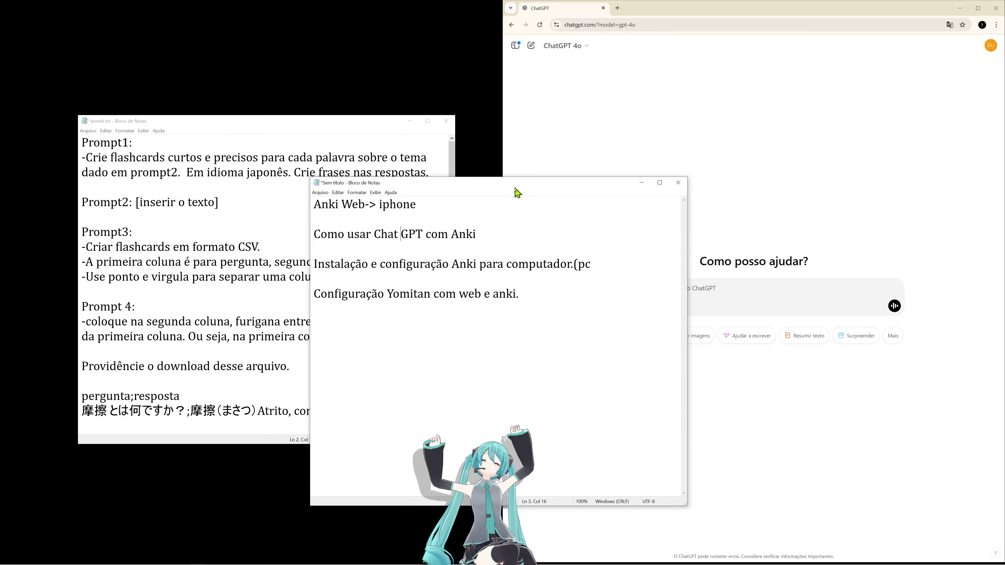
left_click_drag(522, 190, 593, 179)
left_click(708, 179)
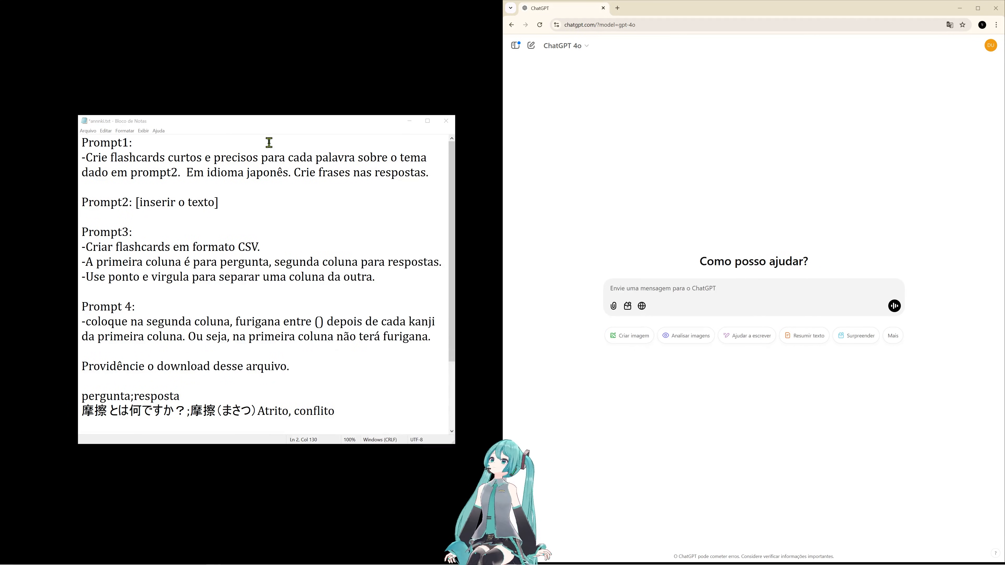
Step: Place the annnki.txt notes beside ChatGPT and read through its prompts, focusing on the Prompt1 instructions and the Prompt2 placeholder
left_click(264, 131)
left_click_drag(262, 127, 346, 133)
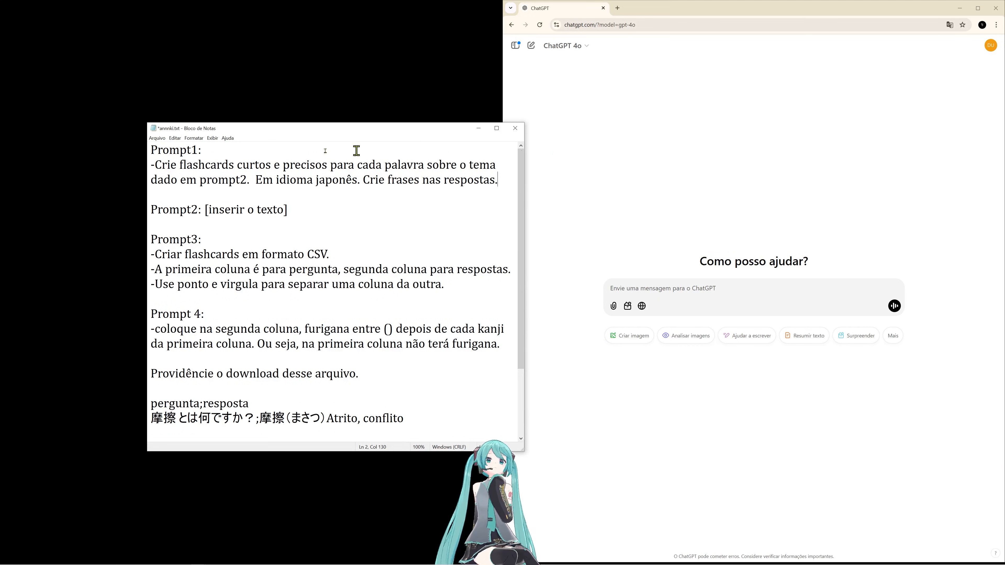
left_click_drag(291, 134, 450, 122)
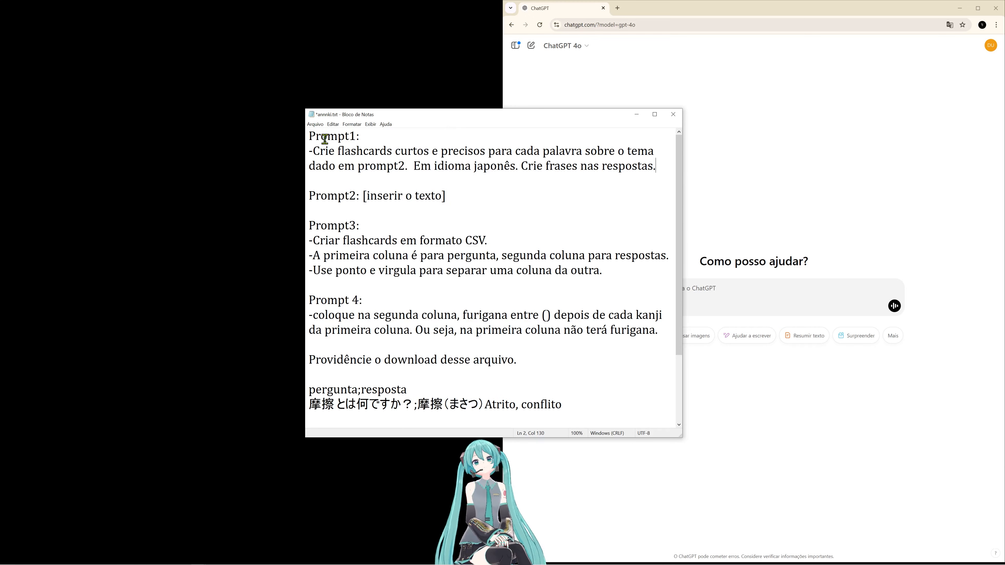
scroll(323, 149, "down", 1)
scroll(345, 212, "up", 1)
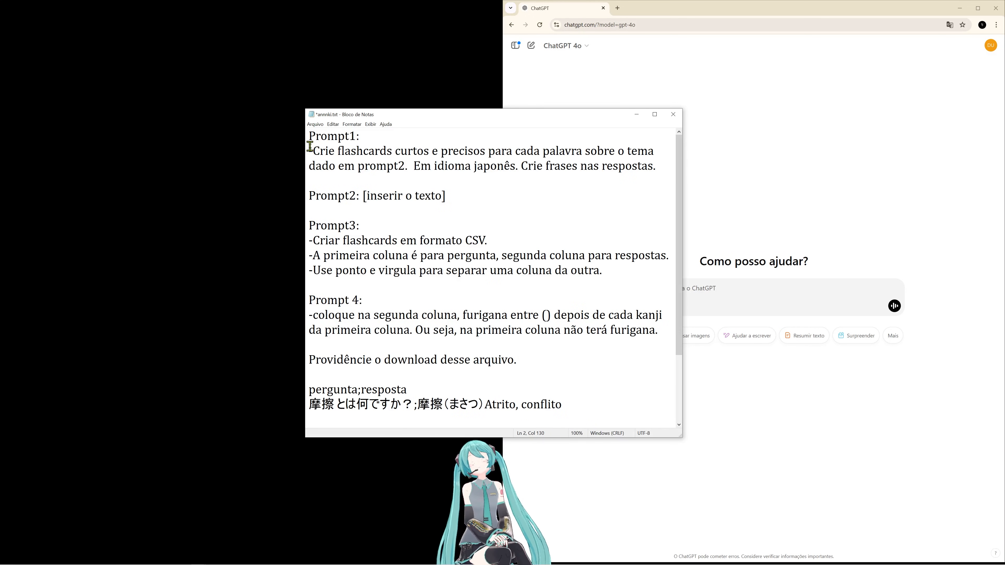
left_click_drag(309, 137, 517, 429)
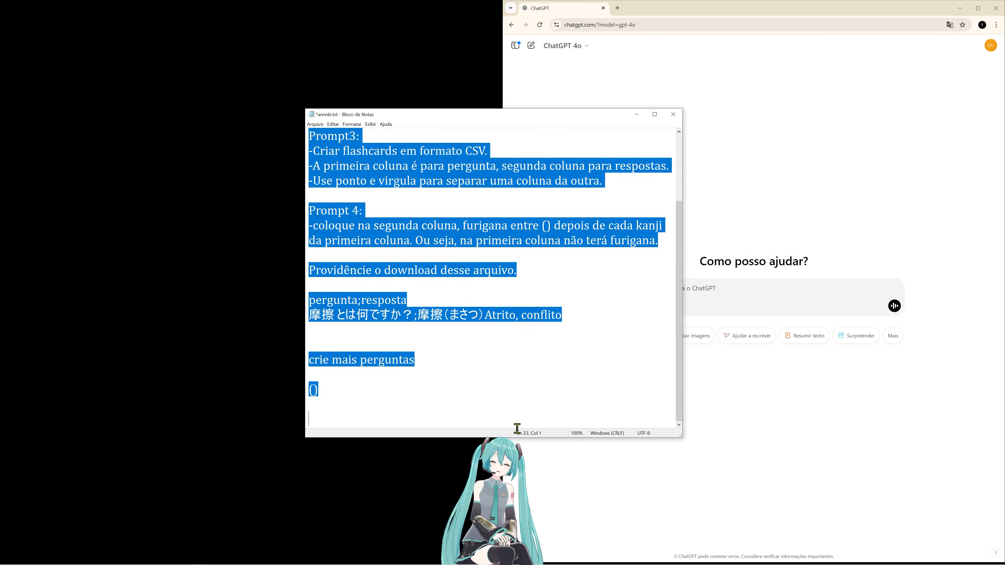
left_click(500, 397)
scroll(487, 396, "up", 2)
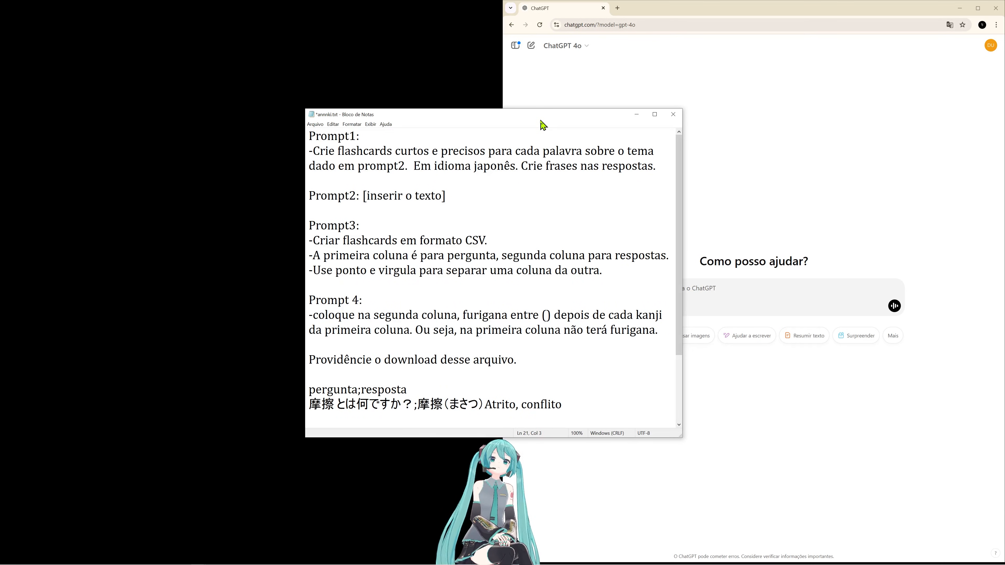
left_click_drag(544, 122, 454, 127)
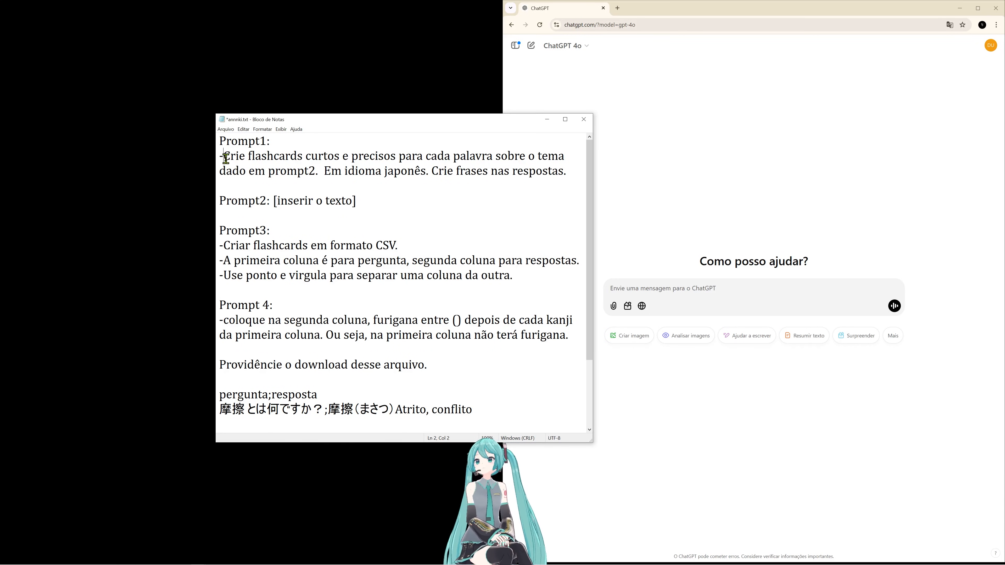
left_click_drag(226, 158, 319, 173)
left_click(267, 162)
left_click(225, 200)
left_click_drag(226, 201, 376, 205)
left_click(289, 205)
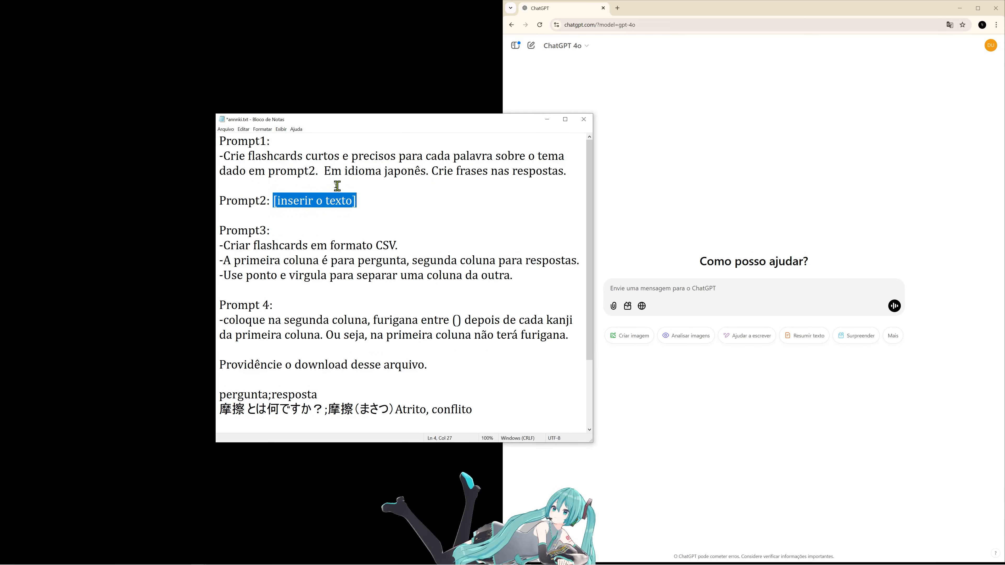
Step: Delete the sentence "Crie frases nas respostas." from Prompt1, keeping "Em idioma japonês."
left_click_drag(325, 172, 568, 174)
left_click(567, 181)
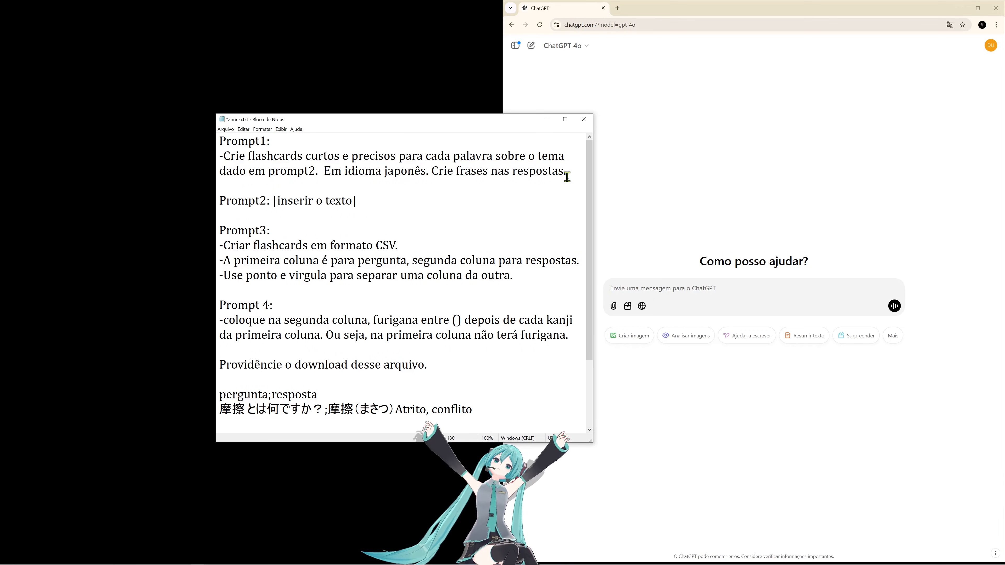
left_click(325, 172, "shift")
left_click_drag(431, 174, 582, 173)
key("Delete")
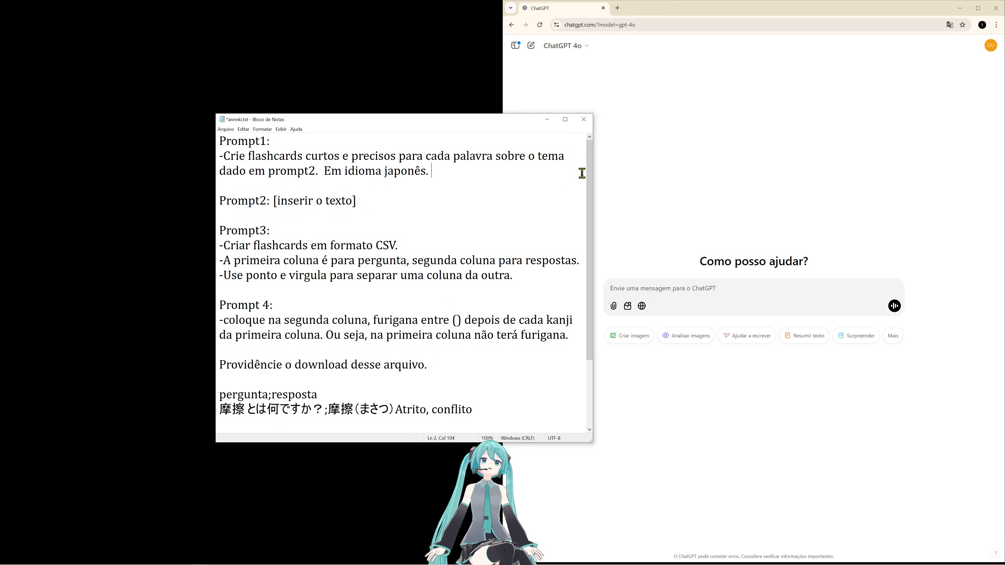
Step: Examine the "curtos e precisos" wording in Prompt1 and the "[inserir o texto]" placeholder in Prompt2
left_click_drag(274, 200, 361, 203)
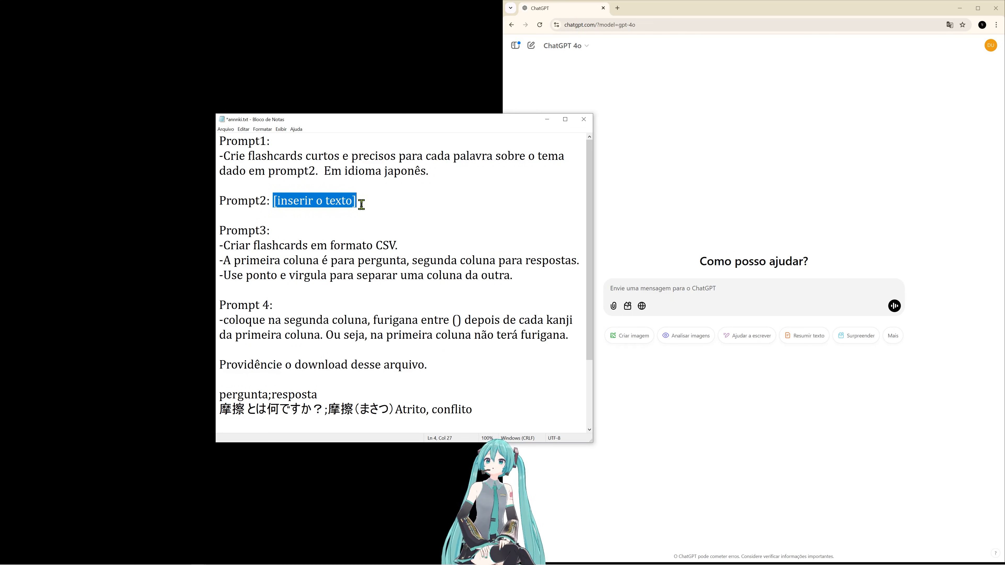
left_click_drag(306, 157, 416, 161)
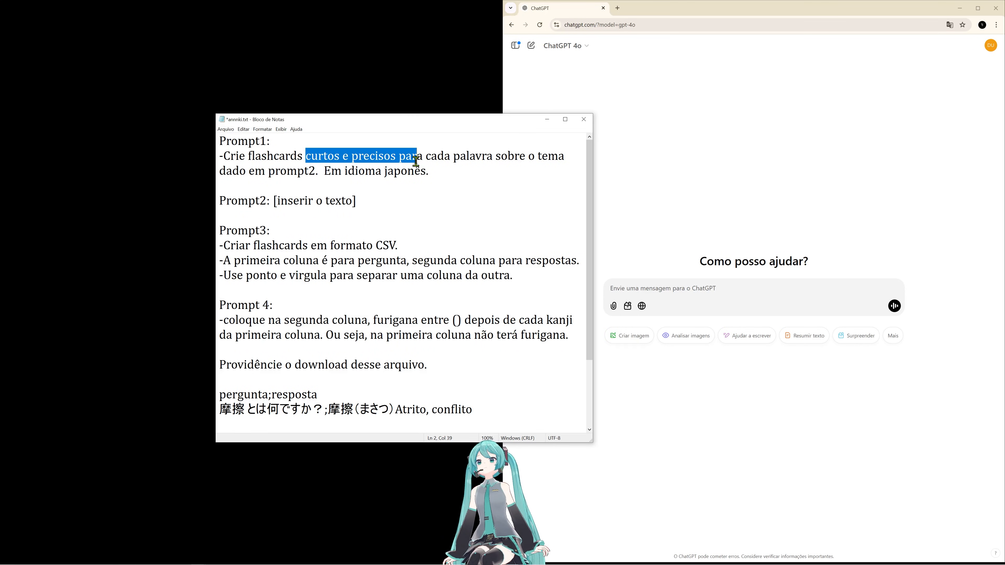
left_click_drag(306, 156, 394, 156)
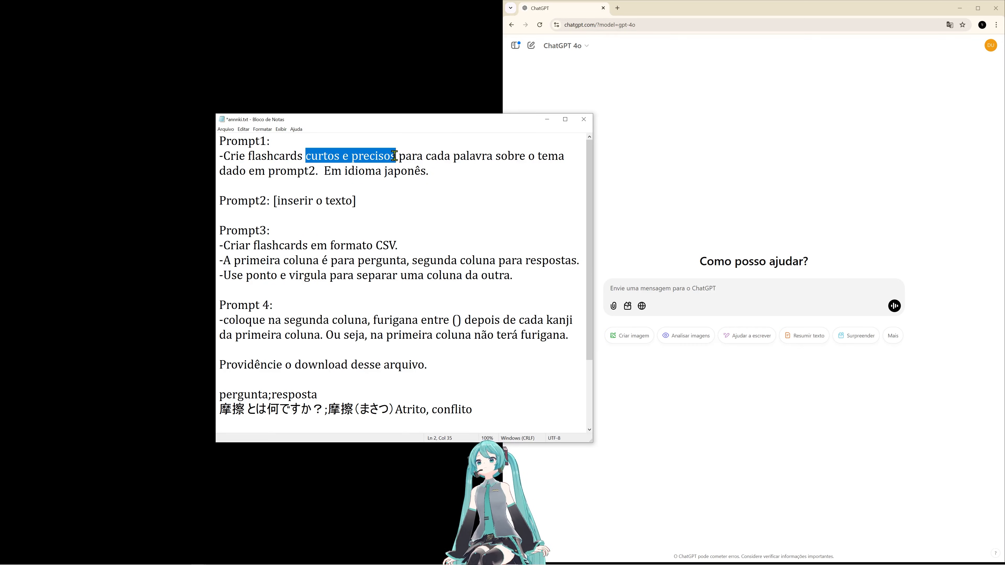
left_click(400, 170)
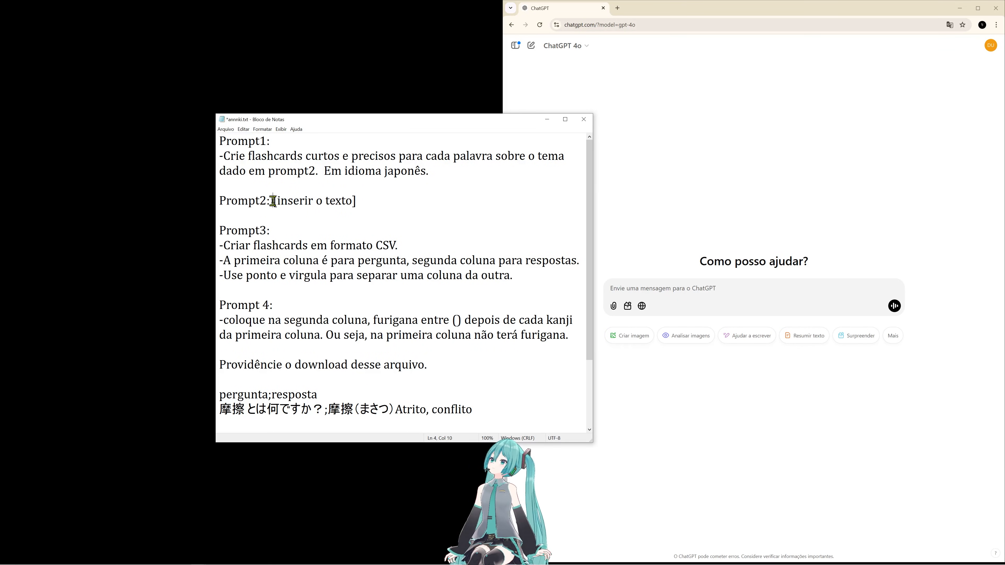
left_click_drag(273, 201, 353, 211)
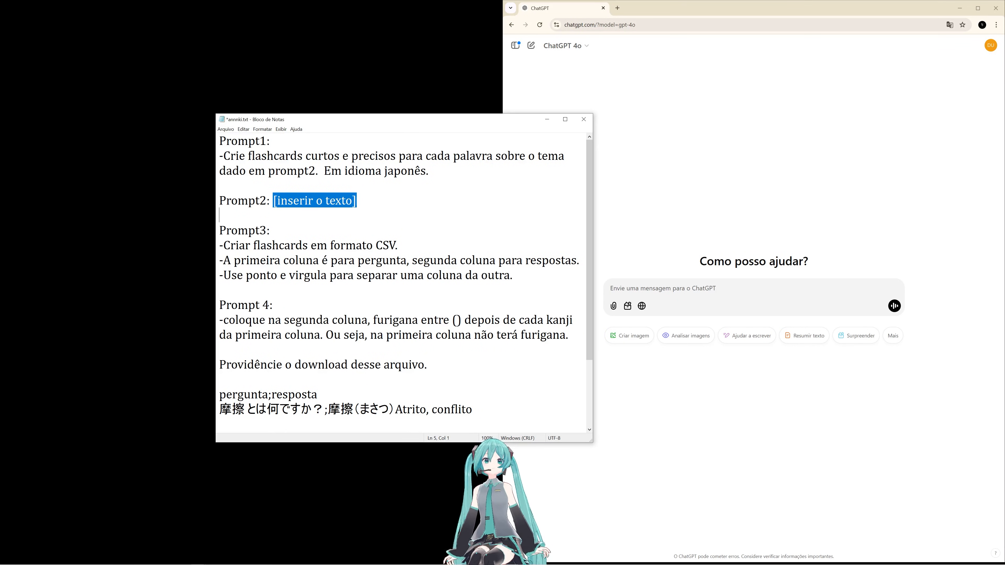
Step: Switch to Firefox and copy the synopsis text from the 無職転生 novel page on syosetu.com
key("alt+Tab")
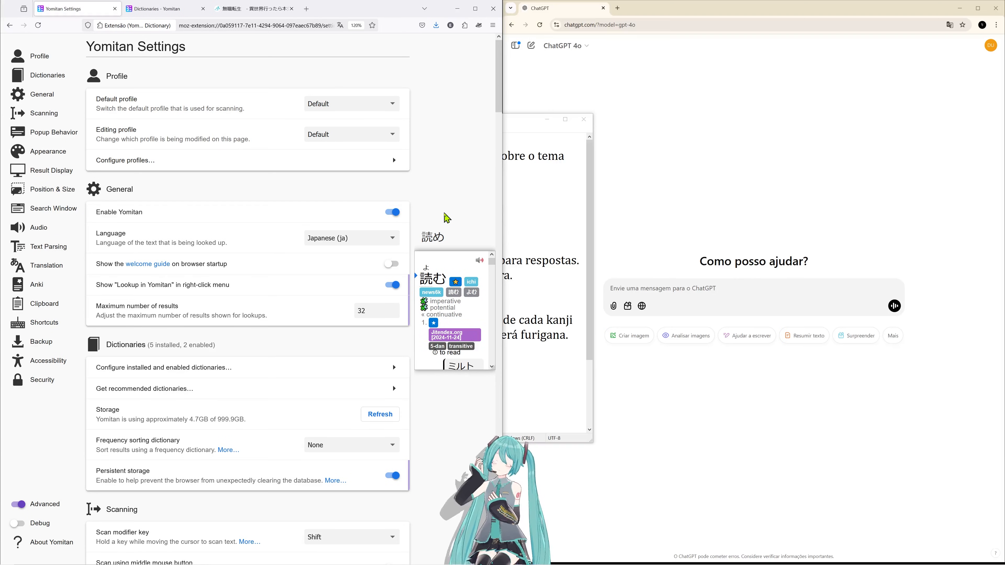
left_click(268, 6)
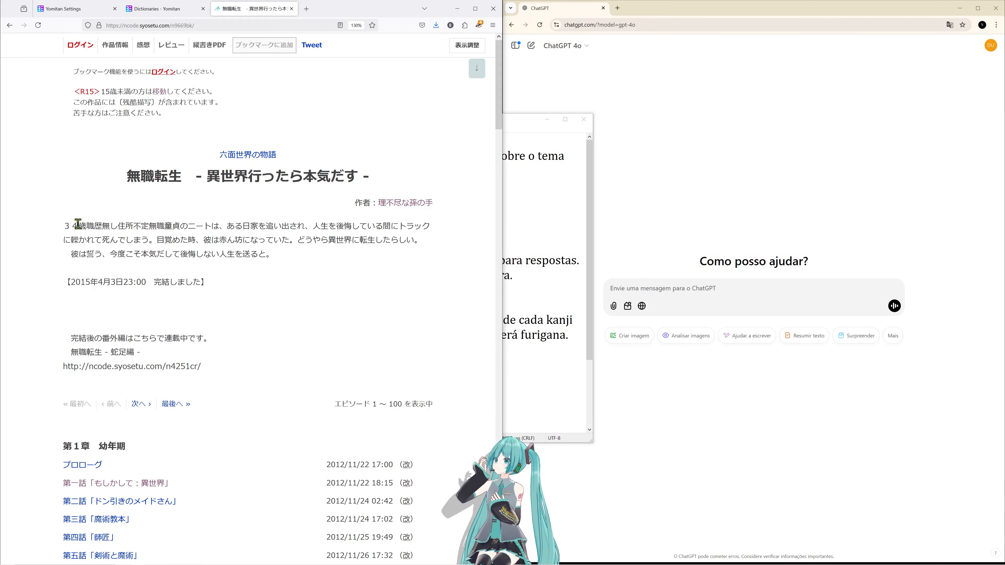
left_click_drag(78, 224, 287, 274)
key("ctrl+c")
left_click(462, 258)
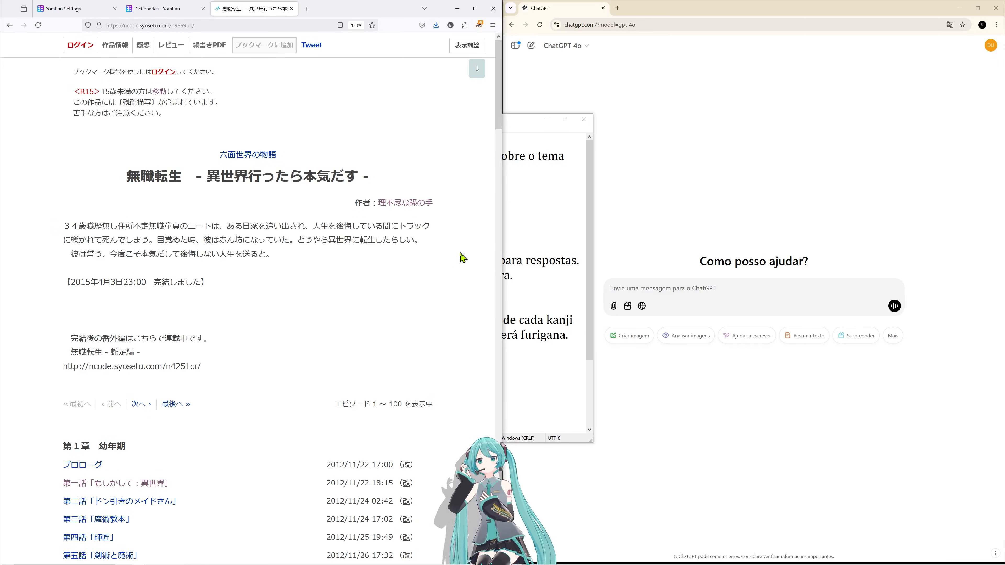
Step: Replace the "[inserir o texto]" placeholder in Prompt2 of annnki.txt with the copied Japanese synopsis
left_click(534, 233)
left_click(268, 210)
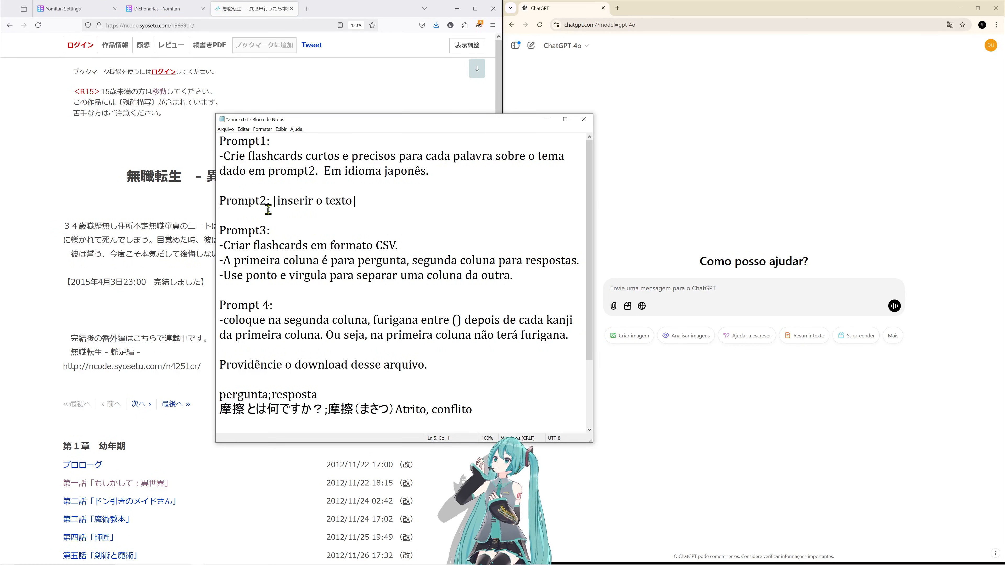
left_click_drag(357, 201, 276, 202)
key("ctrl+v")
scroll(374, 242, "down", 1)
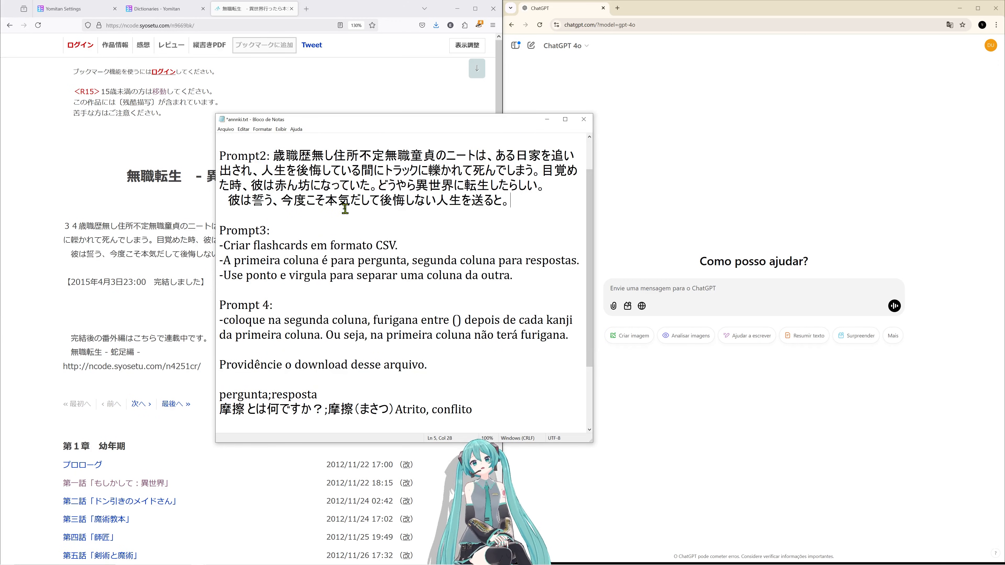
Step: Examine Prompt3's CSV format, column and semicolon separator rules in annnki.txt, along with the sample 摩擦 question-and-answer row
scroll(336, 202, "down", 1)
scroll(246, 194, "down", 1)
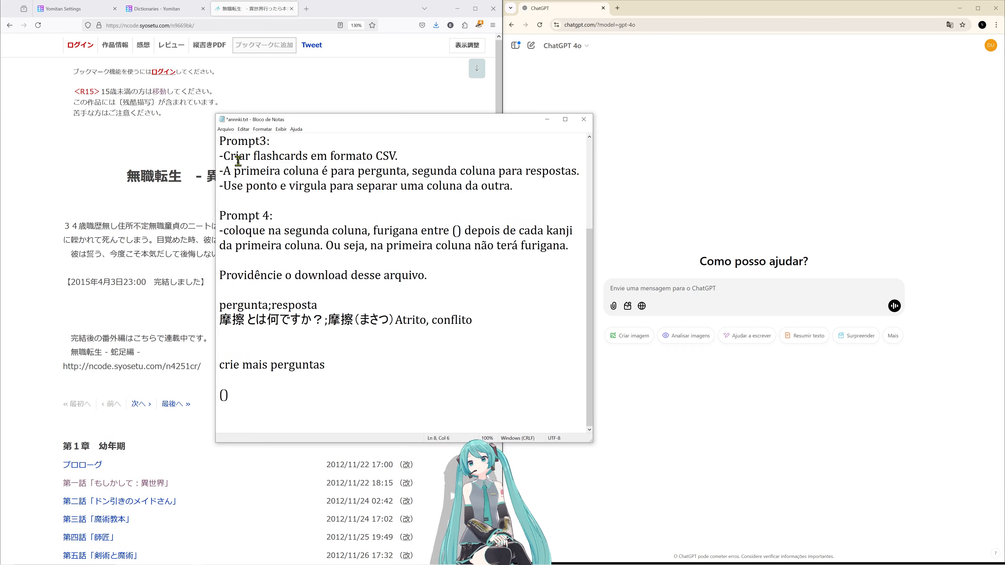
left_click_drag(229, 161, 273, 143)
left_click(410, 157)
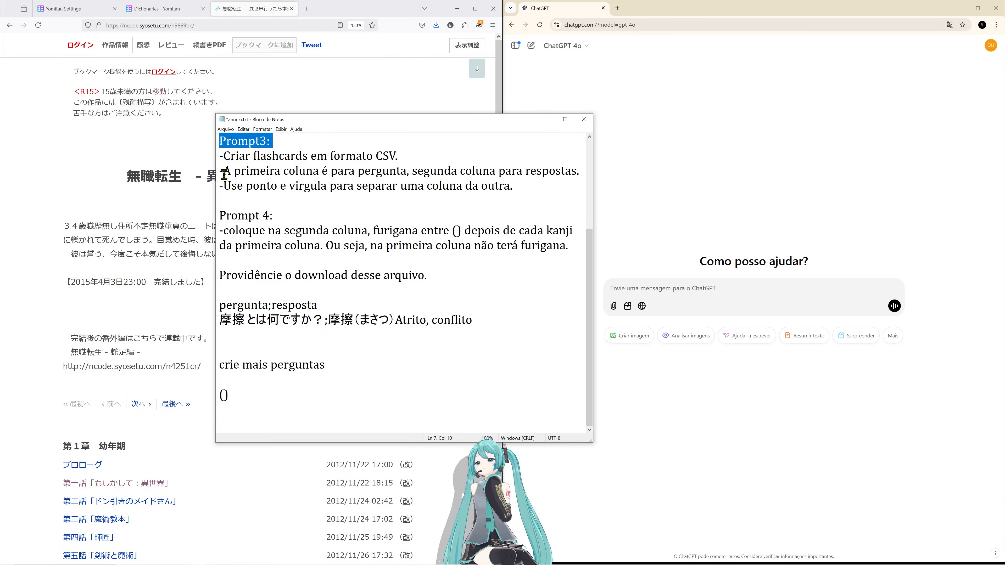
left_click_drag(224, 175, 572, 176)
left_click(229, 188)
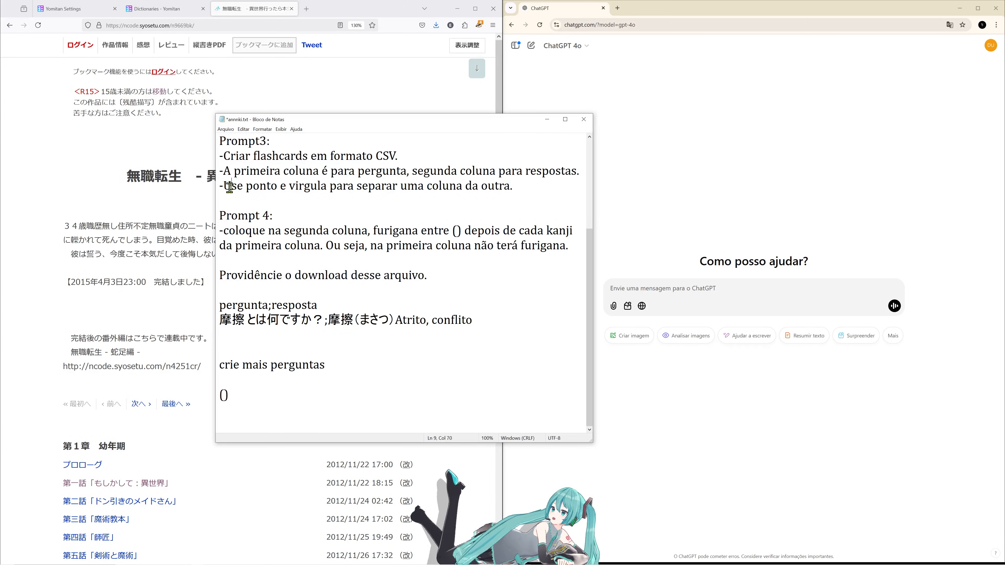
left_click_drag(229, 188, 536, 194)
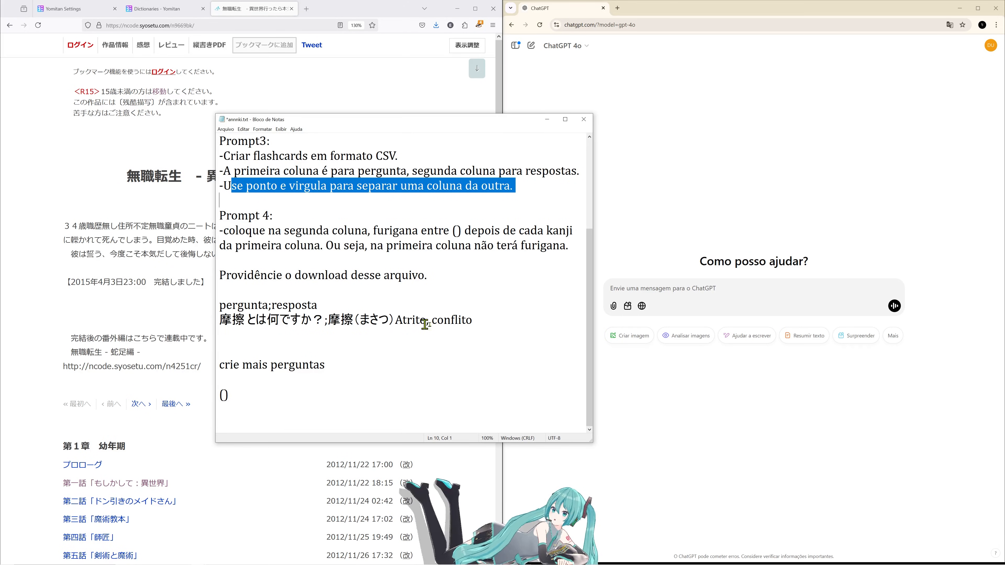
left_click_drag(478, 316, 220, 319)
left_click(224, 320)
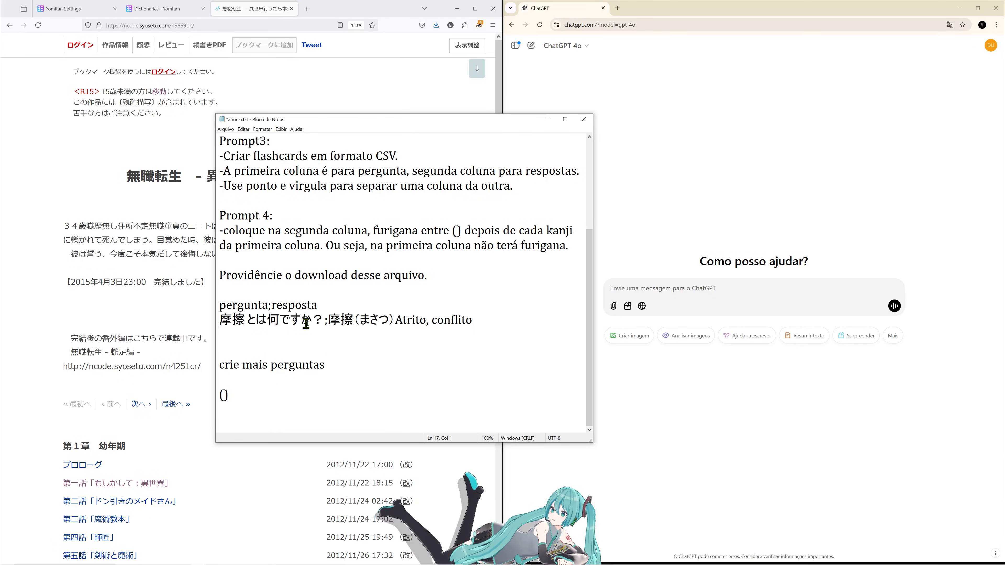
left_click_drag(322, 323, 332, 323)
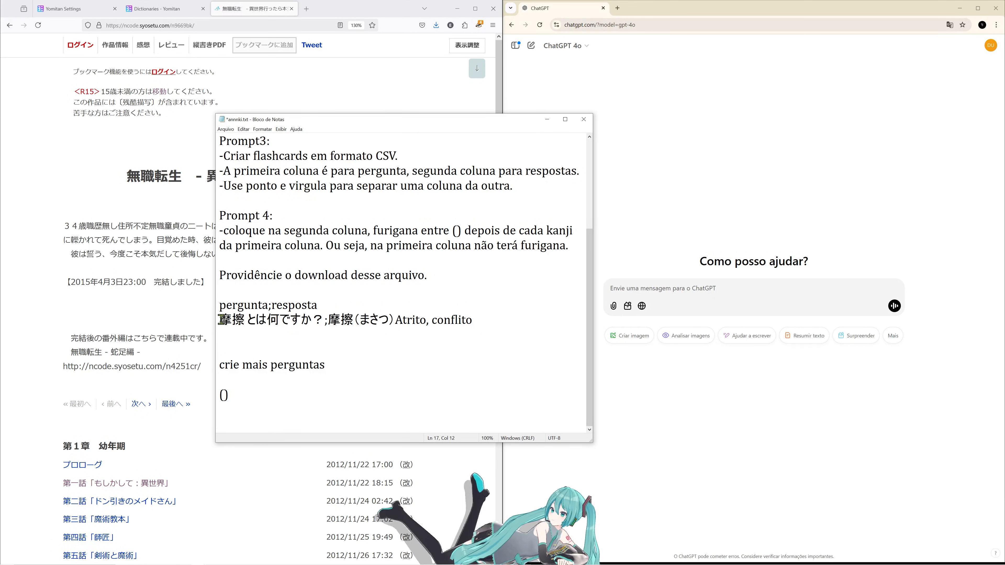
left_click_drag(221, 320, 472, 319)
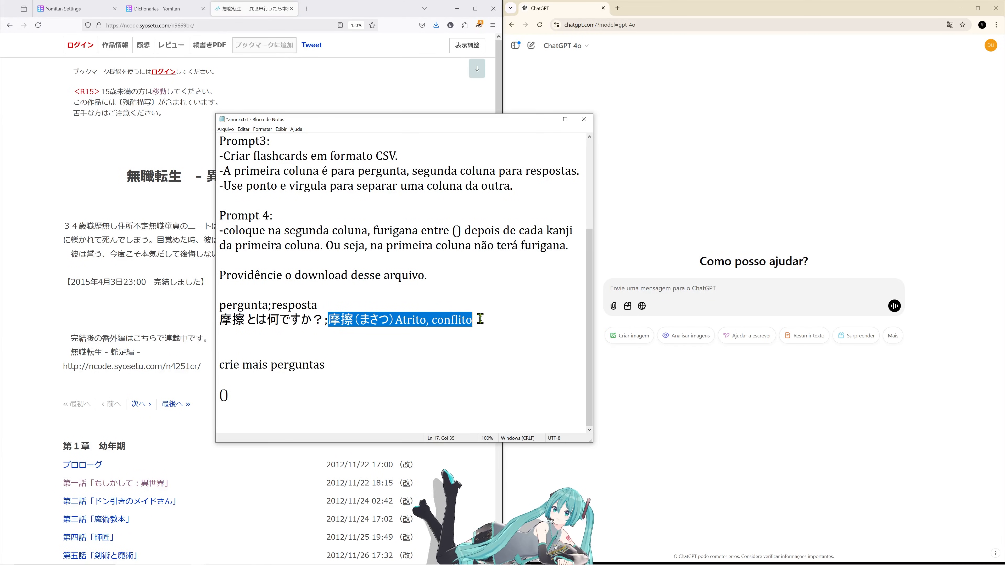
scroll(366, 324, "up", 1)
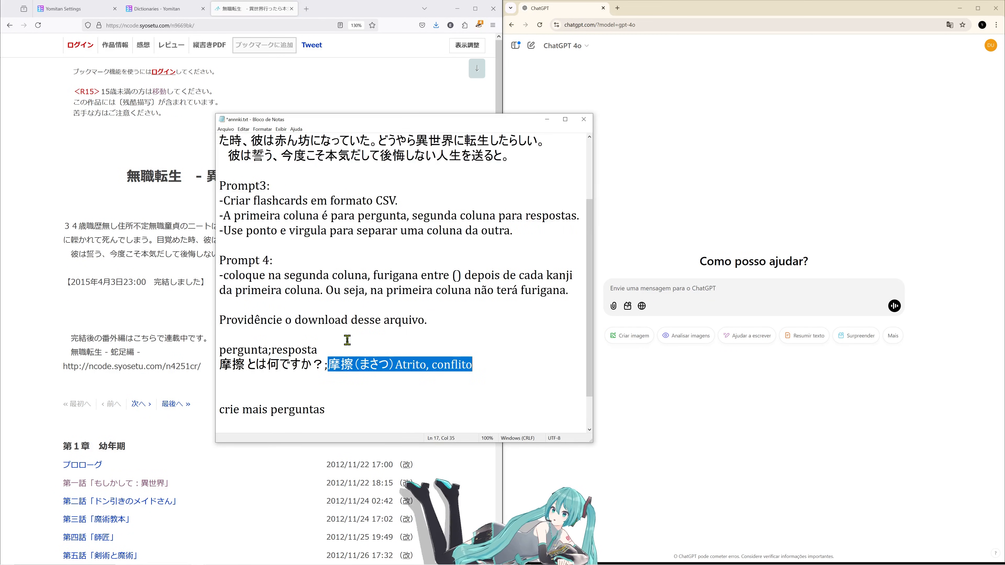
Step: Compare Prompt 4's rule on furigana in parentheses for the second column with the sample 摩擦（まさつ） row
left_click(329, 342)
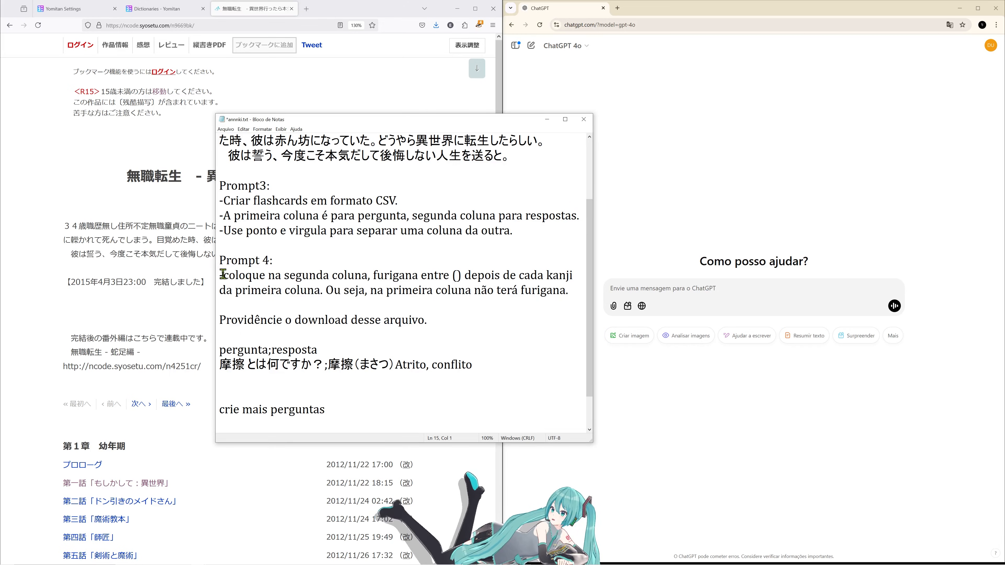
left_click_drag(222, 274, 251, 275)
type("-coloq")
left_click_drag(312, 277, 371, 277)
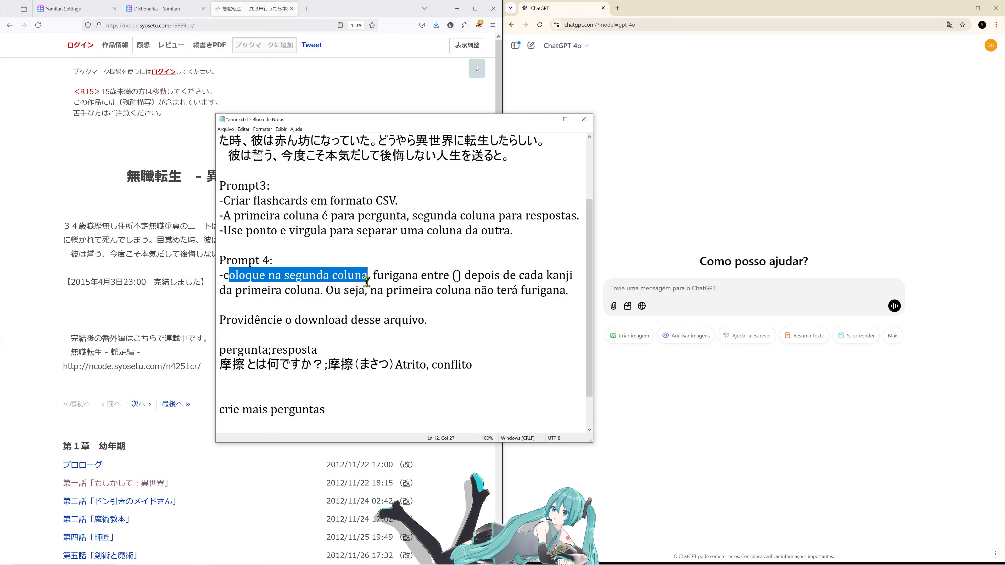
left_click_drag(328, 365, 469, 365)
left_click_drag(371, 275, 455, 278)
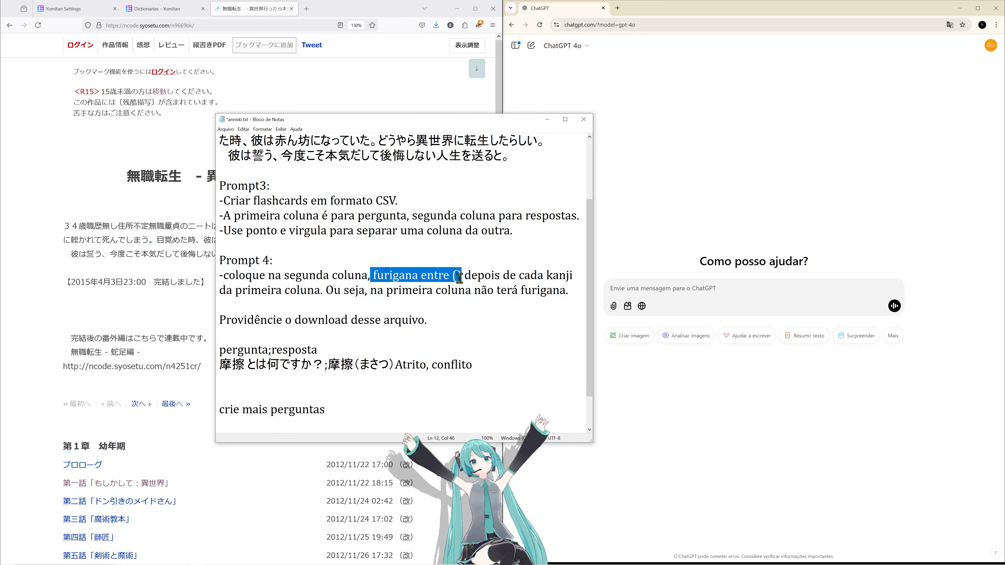
left_click(455, 278)
left_click_drag(354, 365, 395, 365)
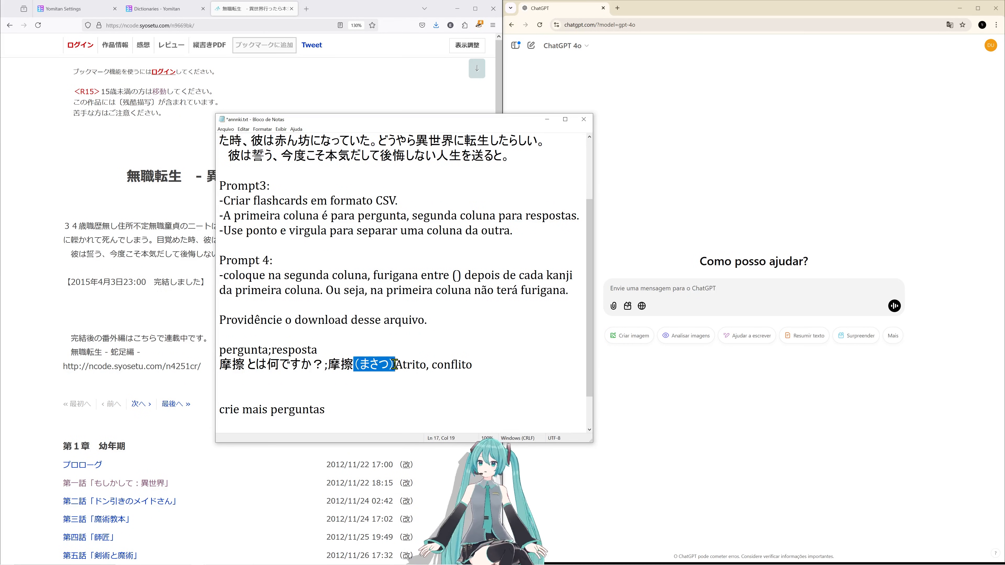
left_click_drag(464, 276, 571, 276)
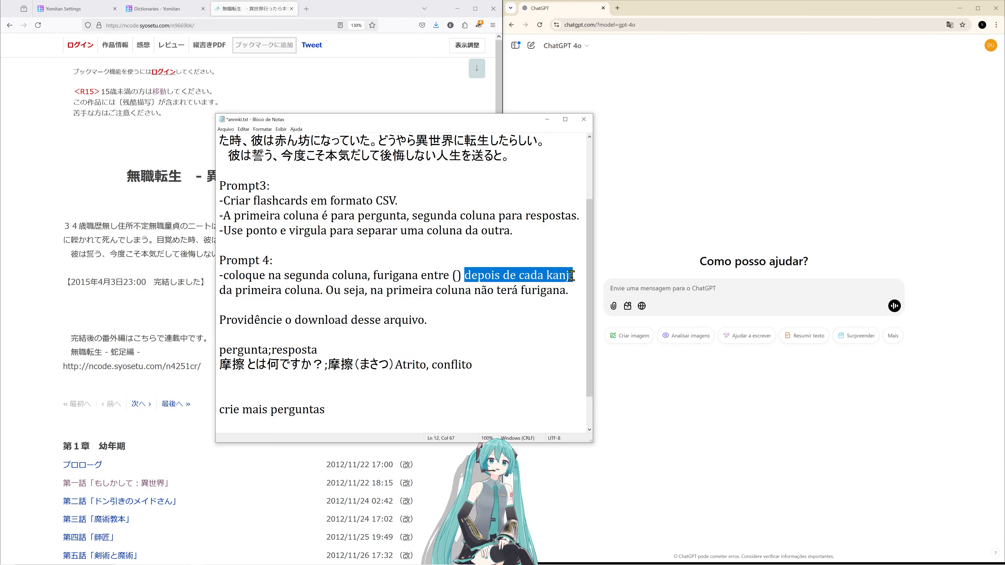
left_click_drag(219, 290, 325, 290)
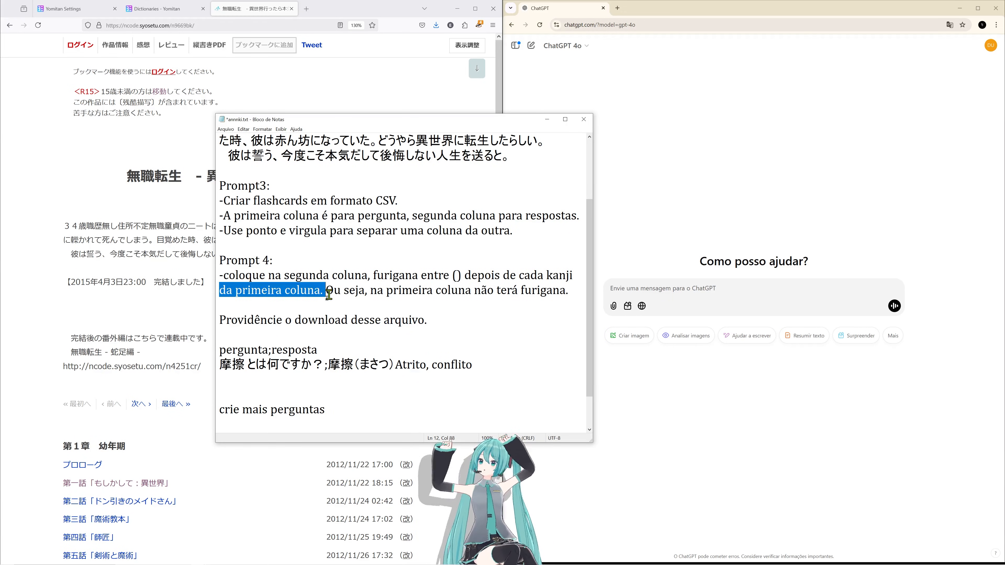
left_click(225, 364)
left_click_drag(224, 365, 241, 364)
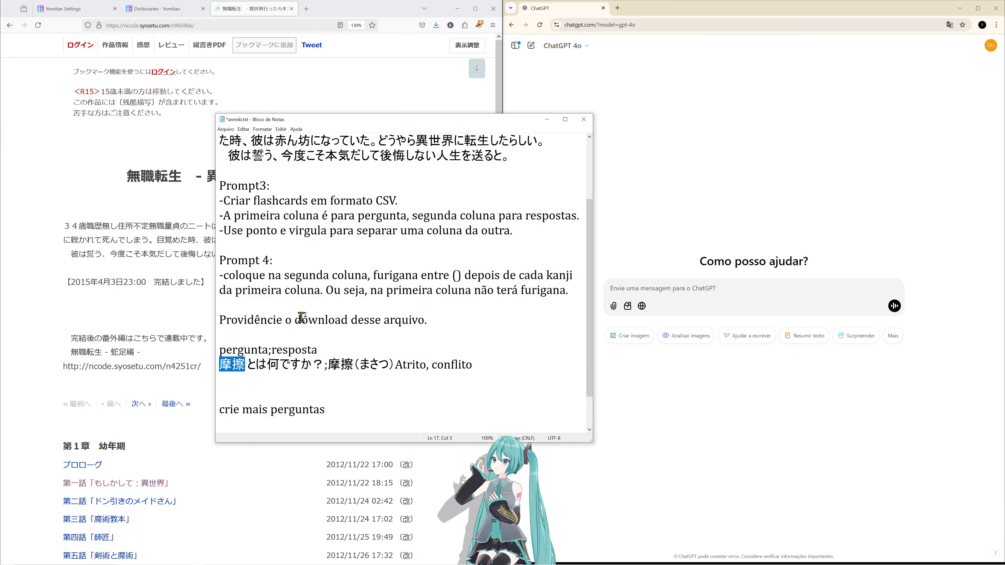
left_click_drag(333, 291, 563, 292)
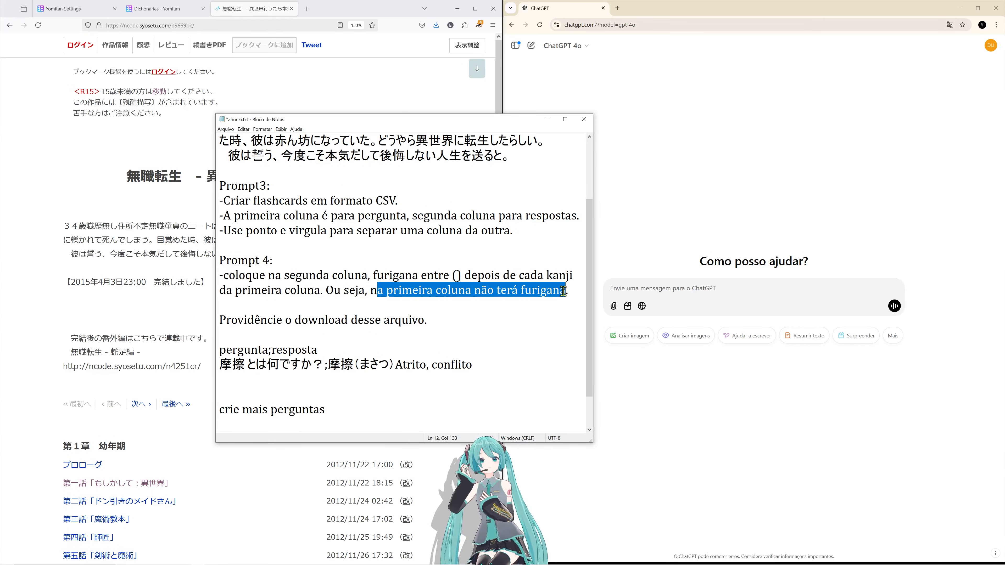
left_click(563, 292)
left_click_drag(323, 295, 577, 293)
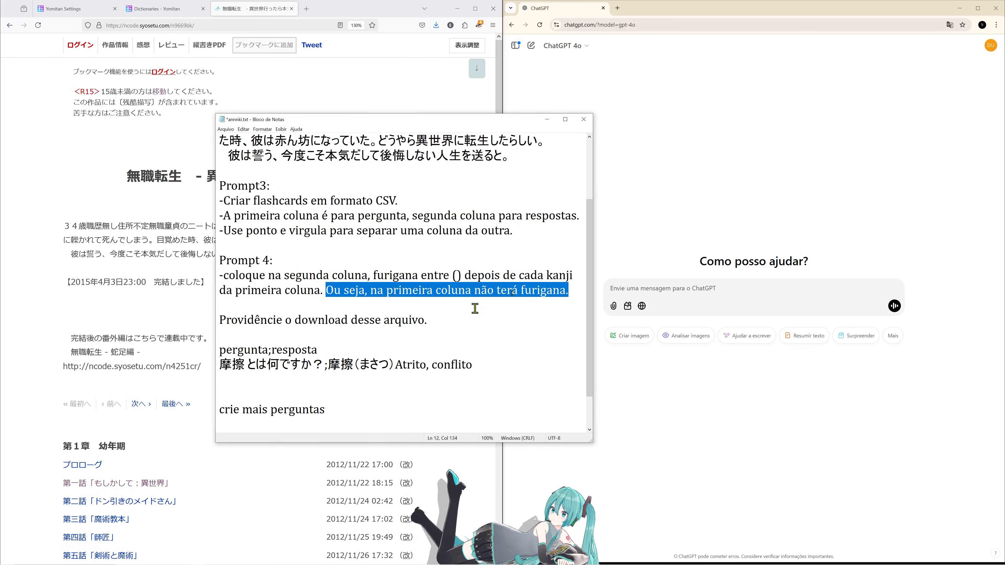
left_click(580, 329)
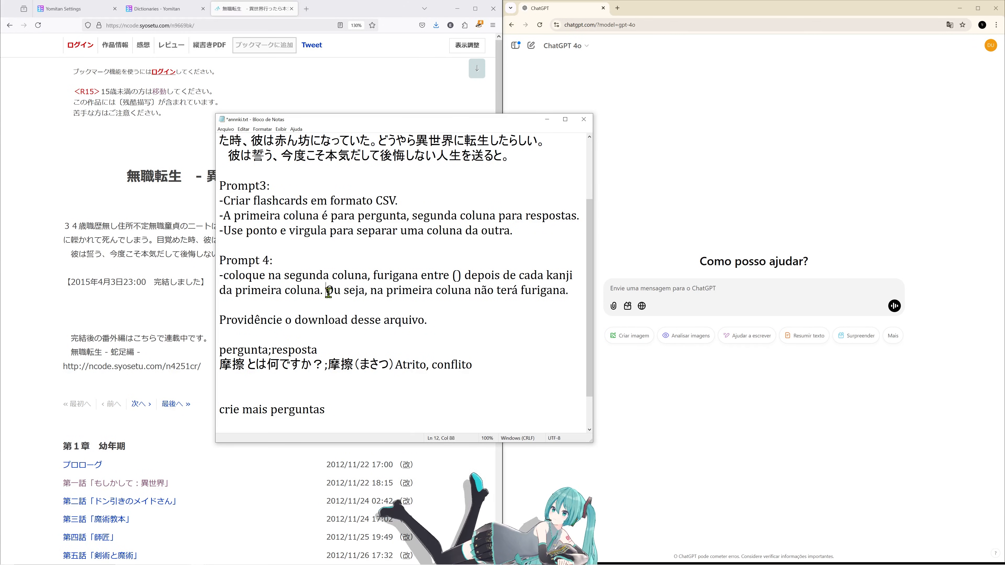
Step: Delete the sentence "Ou seja, na primeira coluna não terá furigana." from Prompt 4
left_click_drag(326, 291, 575, 297)
key("BackSpace")
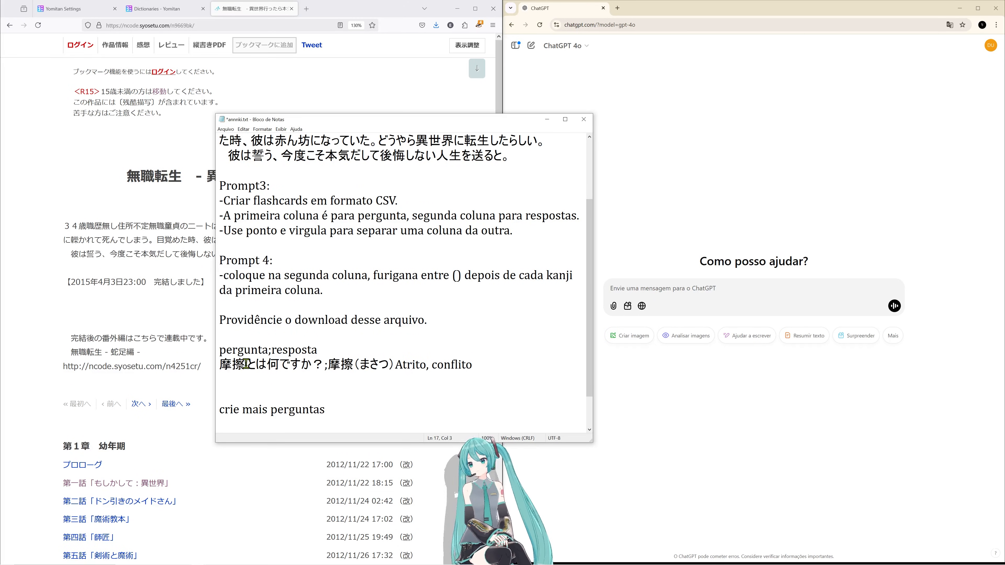
type("()x")
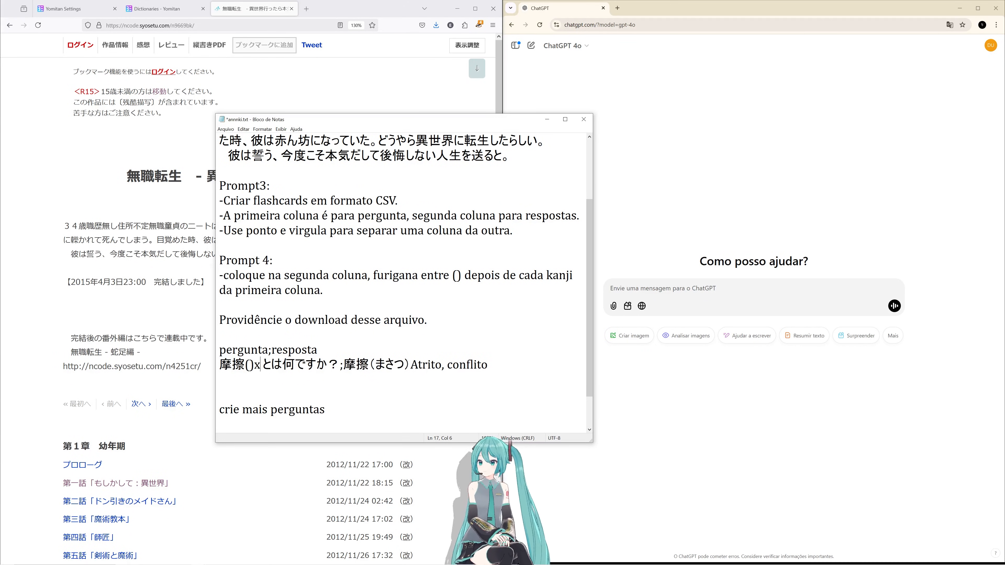
key("BackSpace")
key("BackSpace")
key("BackSpace")
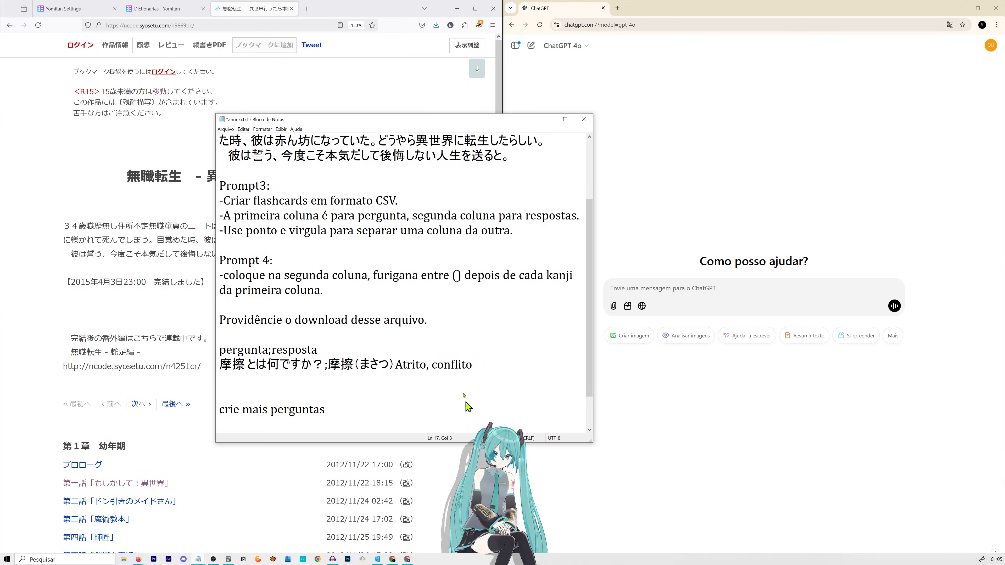
left_click(368, 294)
type("歳職歴無し住所不定無職童貞のニートは、ある日家を追い出され、人生を後悔している間にトラックに轢かれて死んでしまう。目覚めた時、彼は赤ん坊になっていた。どうやら異世界に転生したらしい。 　彼は誓う、今度こそ本気だして後悔しない人生を送ると。")
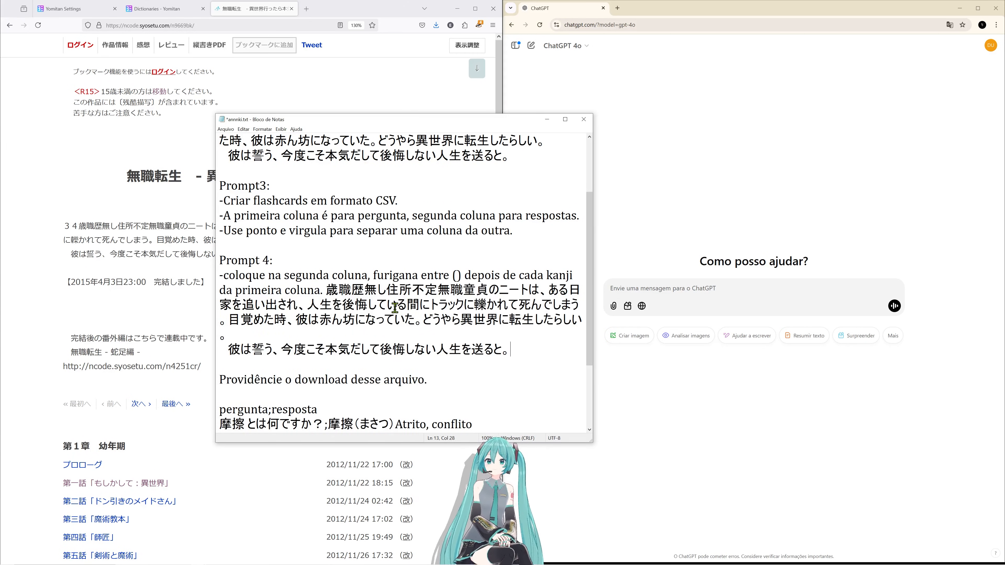
key("ctrl+z")
key("ctrl+z")
key("ctrl+z")
key("ctrl+z")
key("ctrl+z")
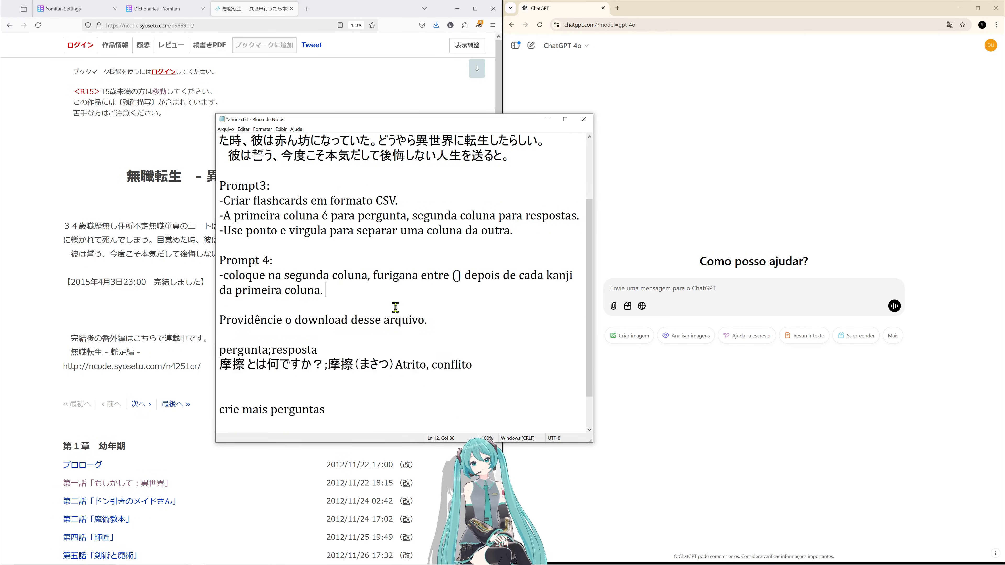
key("ctrl+z")
key("ctrl+z")
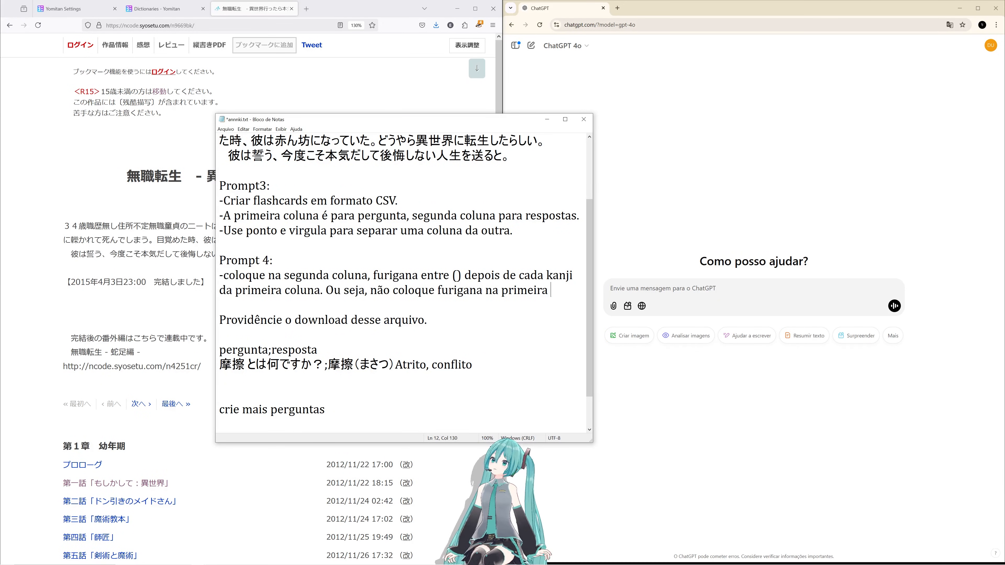
Step: Add the sentence "Ou seja, não coloque furigana na primeira coluna." at the end of Prompt 4's instruction
type("a.")
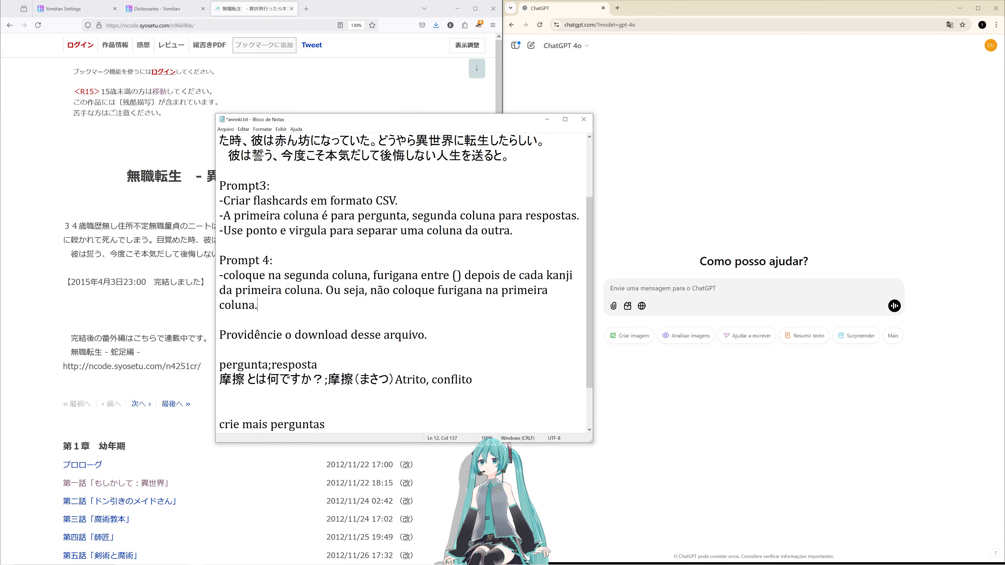
Step: Review the "pergunta;resposta" header and the sample 摩擦 row below the download request
scroll(441, 361, "down", 1)
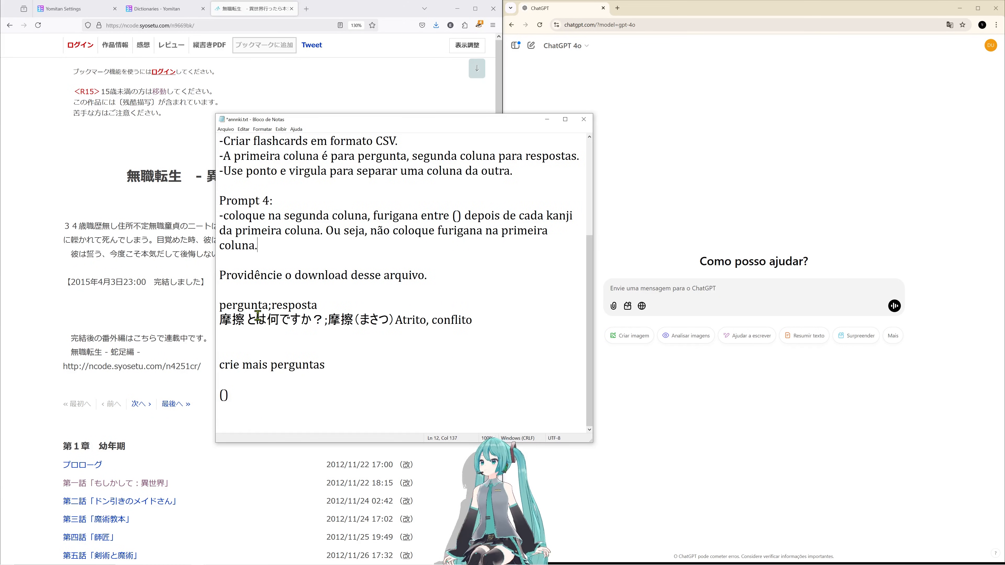
left_click_drag(246, 320, 240, 339)
left_click(269, 330)
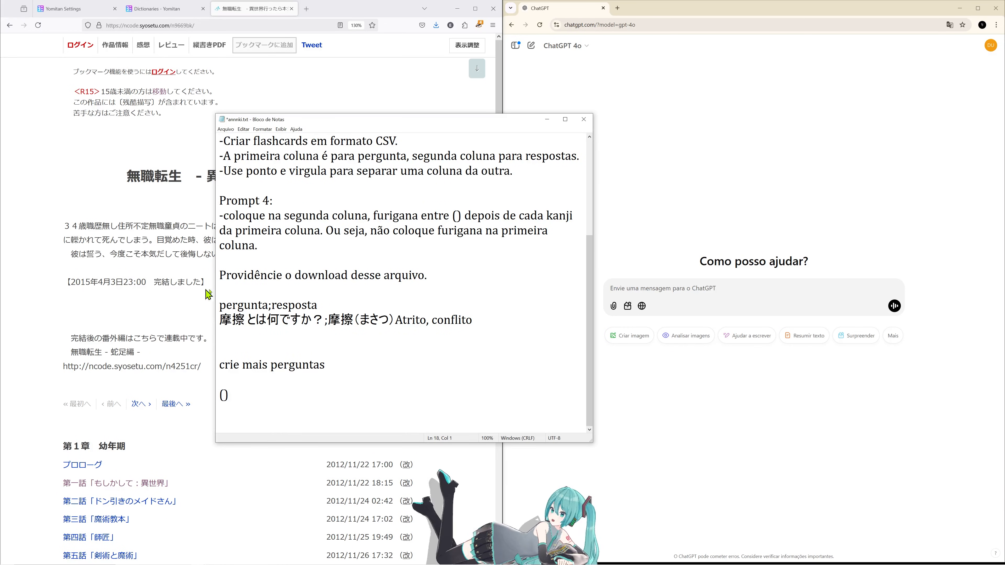
left_click_drag(218, 308, 475, 322)
left_click(482, 329)
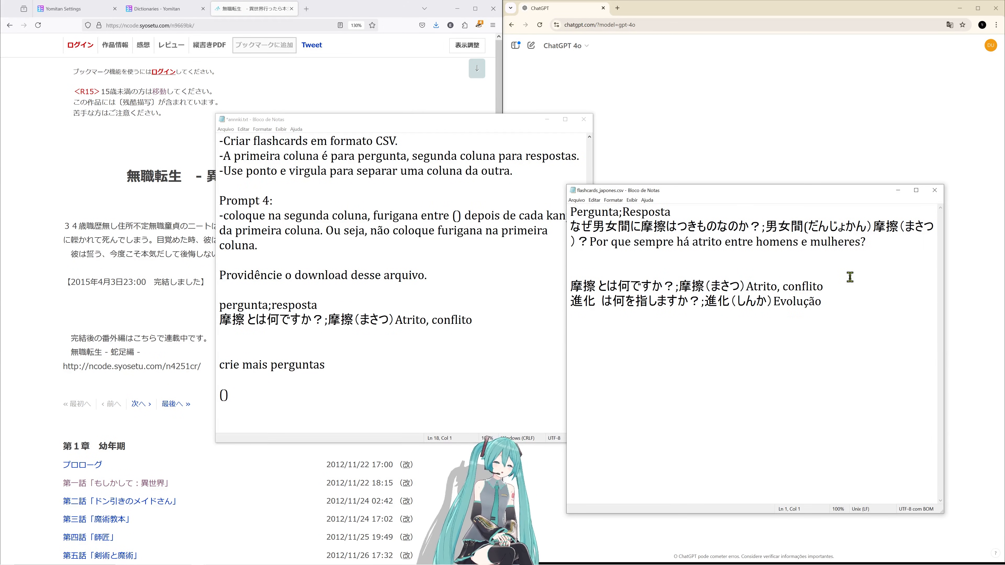
Step: In flashcards_japones.csv, delete the なぜ男女間に摩擦はつきものなのか？ question row below the Pergunta;Resposta header
left_click_drag(777, 256, 535, 219)
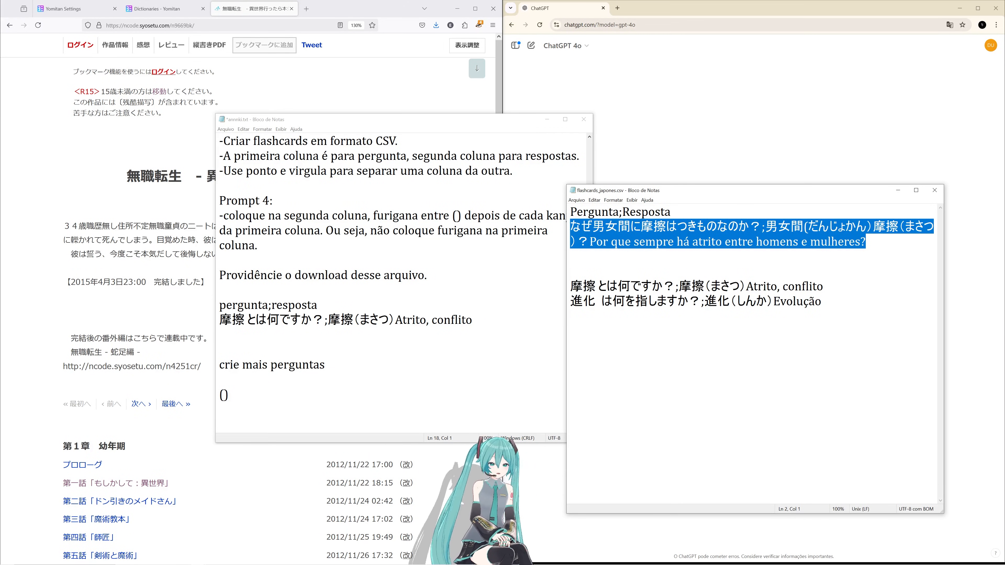
key("alt+F4")
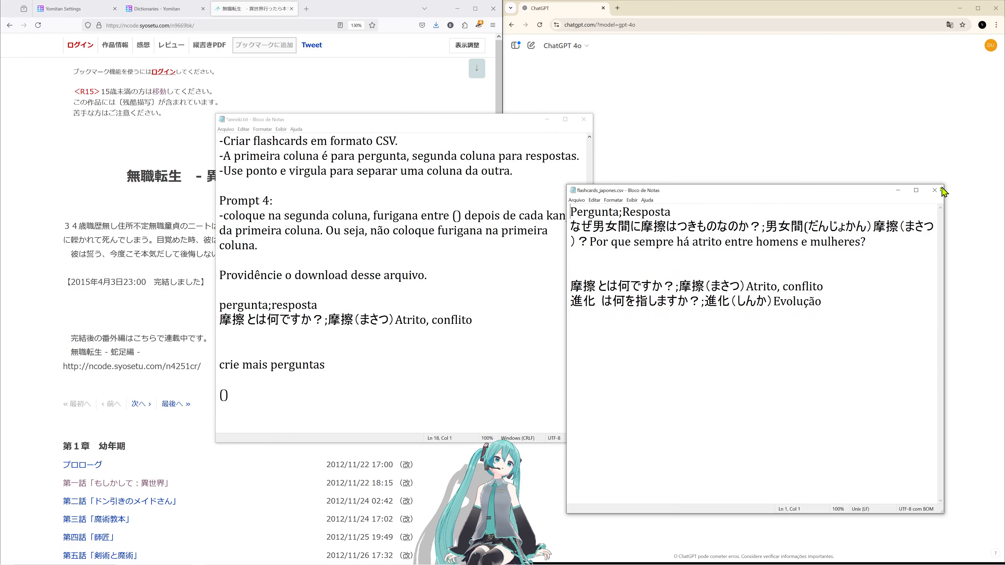
left_click(938, 190)
left_click_drag(693, 274, 568, 219)
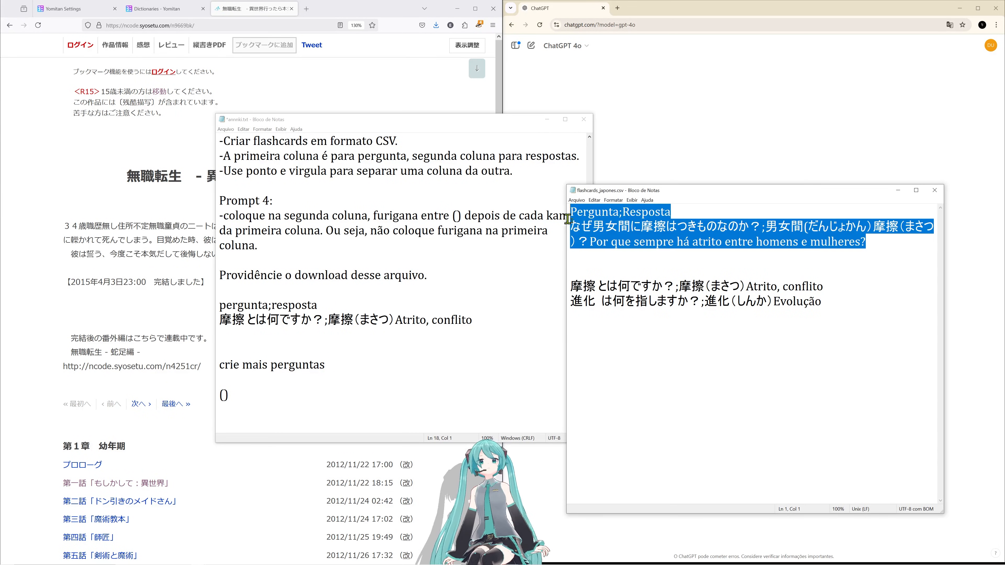
left_click(596, 231)
left_click_drag(830, 255, 571, 226)
key("BackSpace")
key("BackSpace")
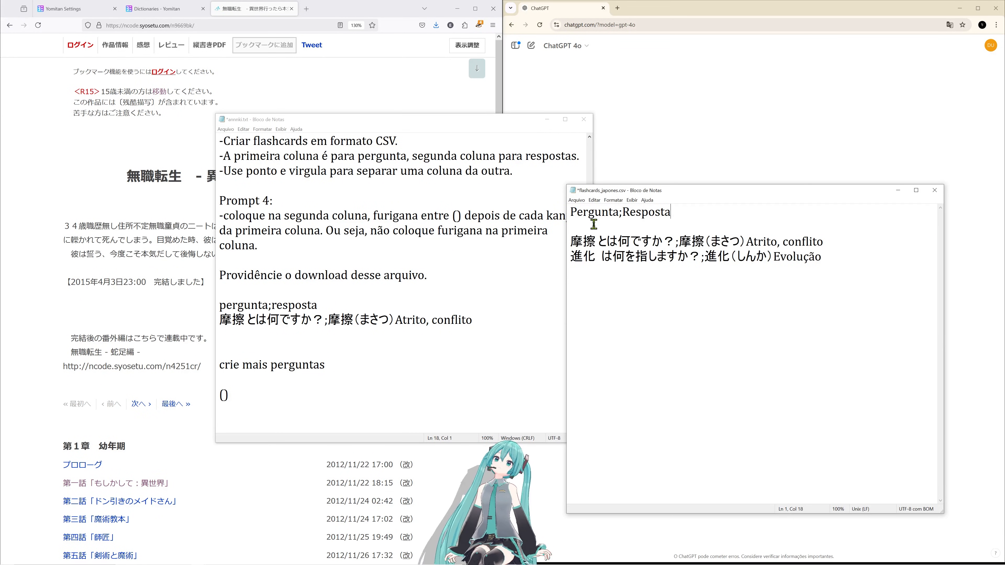
key("Right")
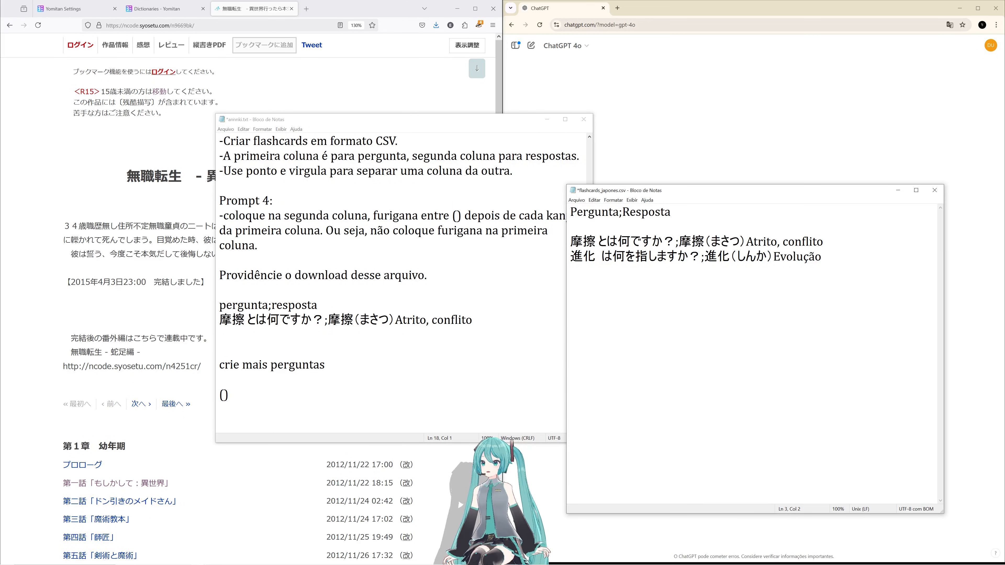
Step: Switch to Anki to view the deck list, and return to flashcards_japones.csv
key("alt+Tab")
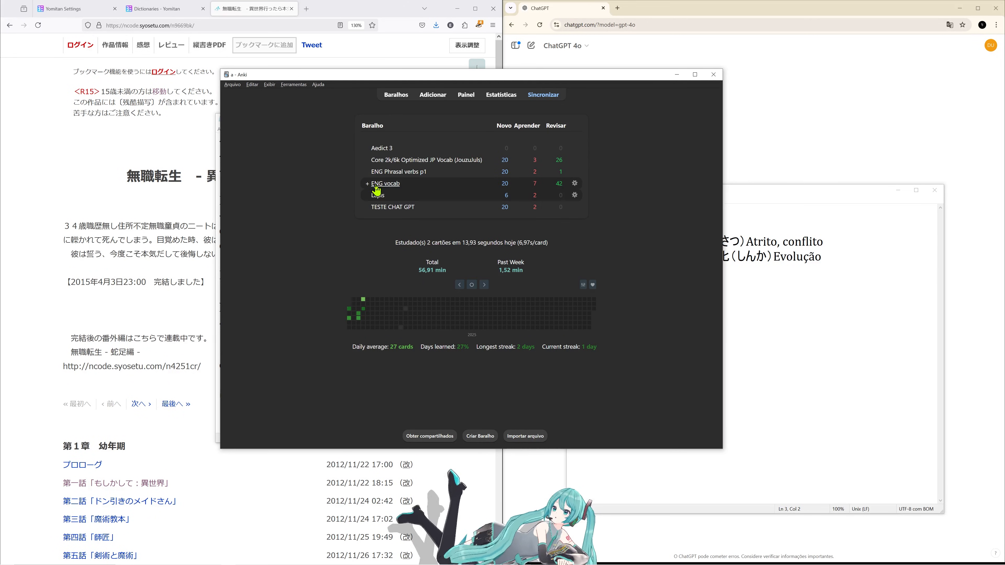
left_click(798, 271)
left_click(686, 249)
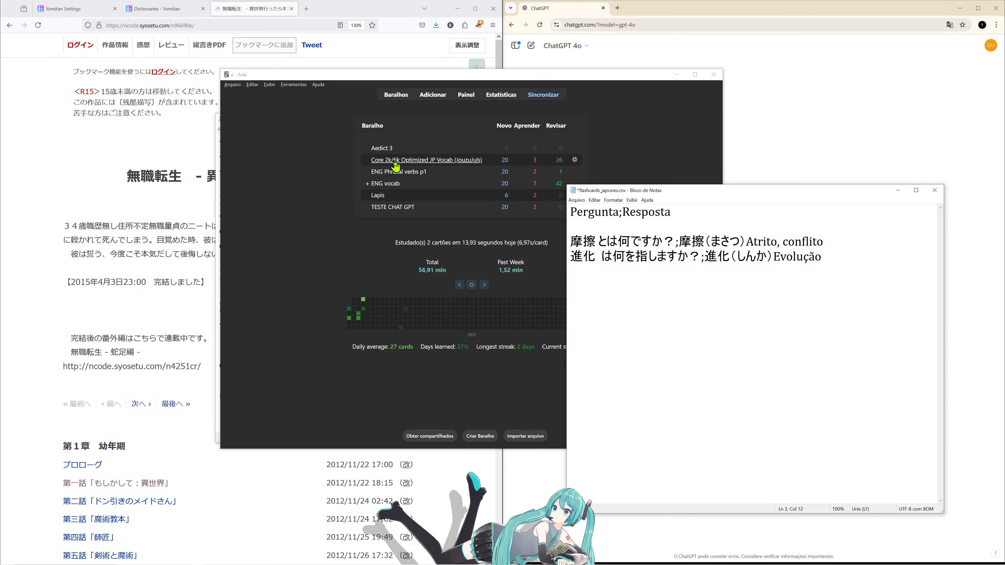
Step: Study the Core 2k/6k Optimized JP Vocab deck in Anki, reveal the first card's answer and grade it Fail
left_click(427, 159)
left_click(511, 169)
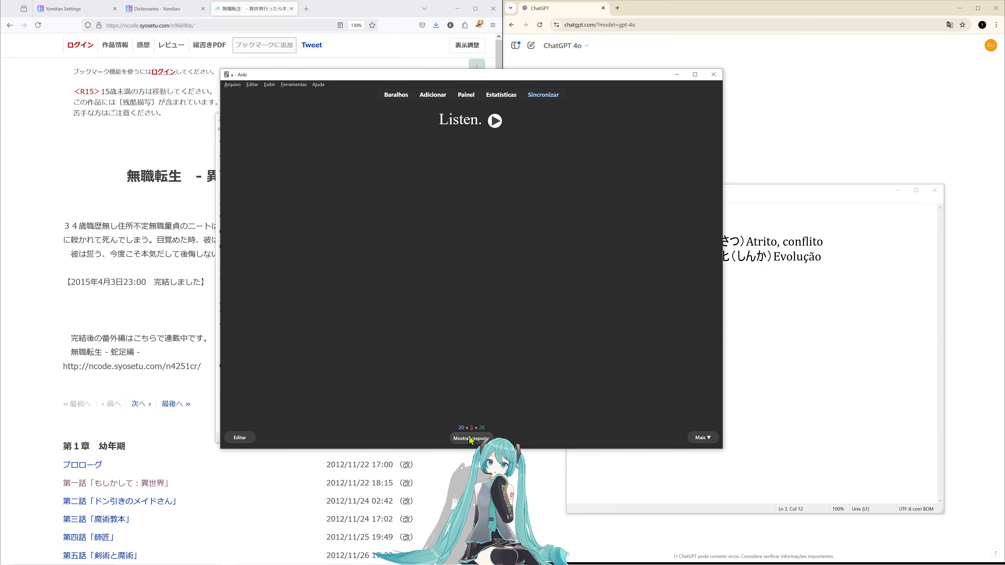
left_click(455, 437)
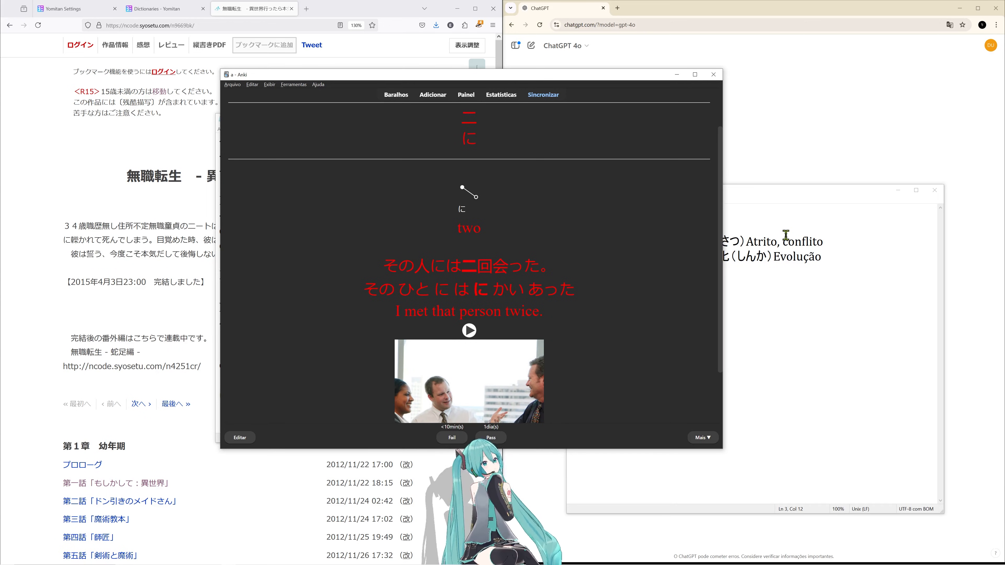
left_click(453, 439)
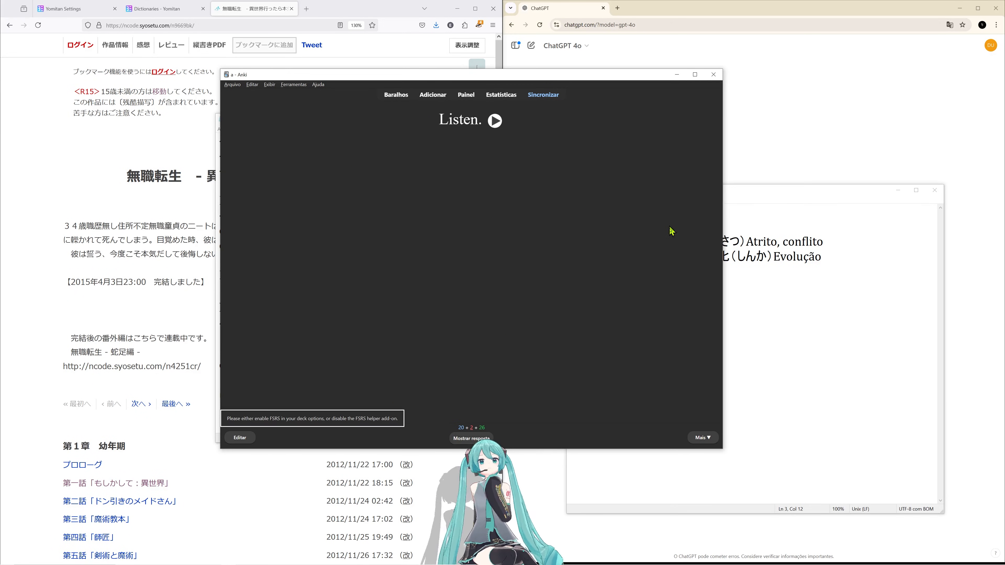
Step: Compare the 進化 answer in flashcards_japones.csv with the revealed answer of the next Anki card
left_click(748, 287)
left_click_drag(582, 258, 689, 258)
left_click(753, 262)
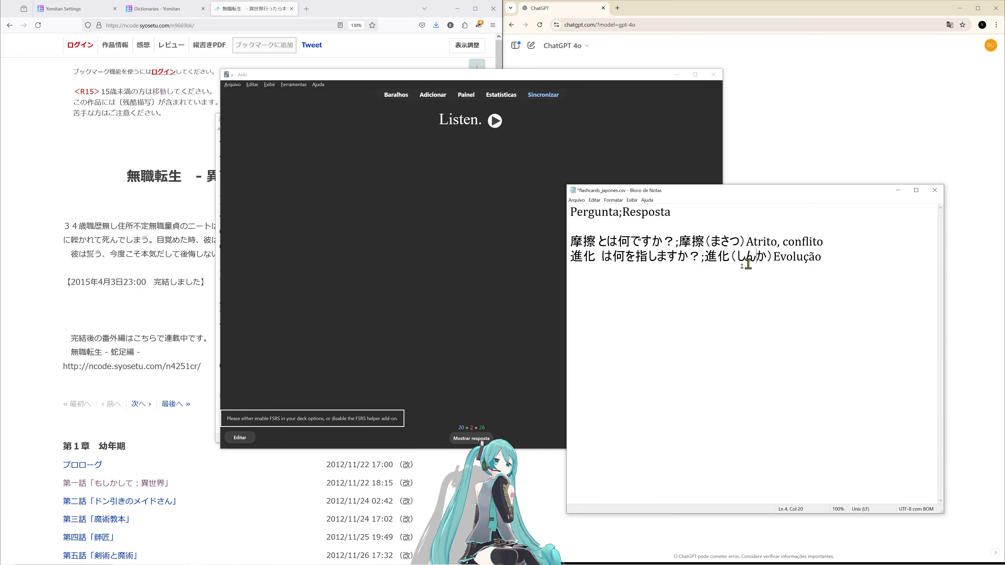
left_click(468, 438)
Step: Minimize Anki and the browser window showing the novel page to uncover the prompt text file
left_click(728, 175)
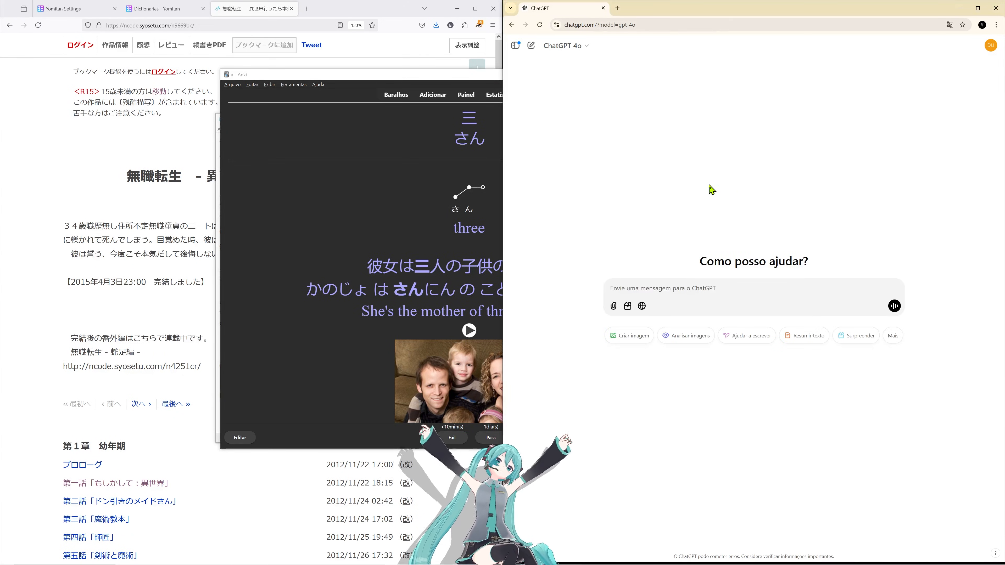
left_click(439, 77)
left_click(677, 74)
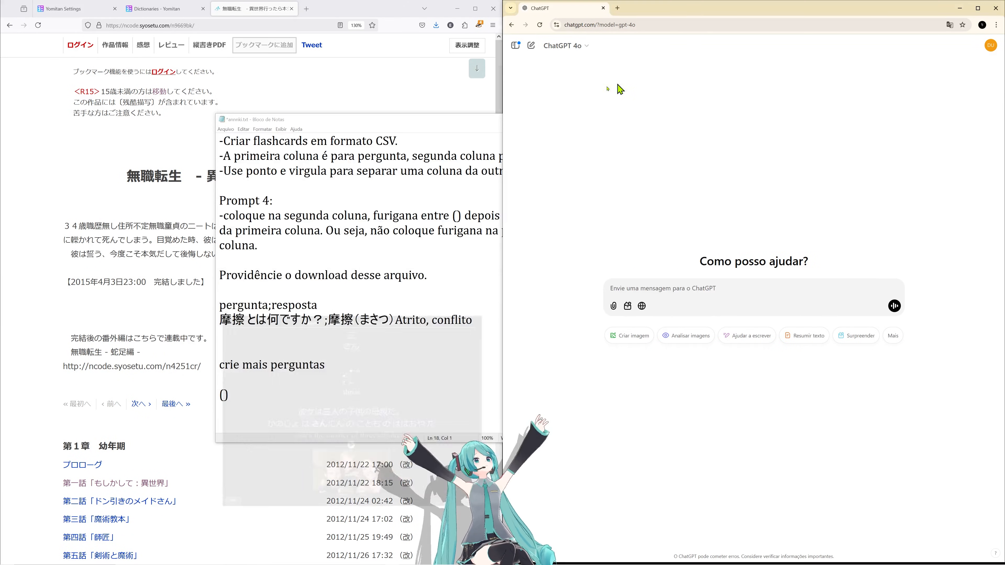
left_click(450, 25)
left_click(458, 15)
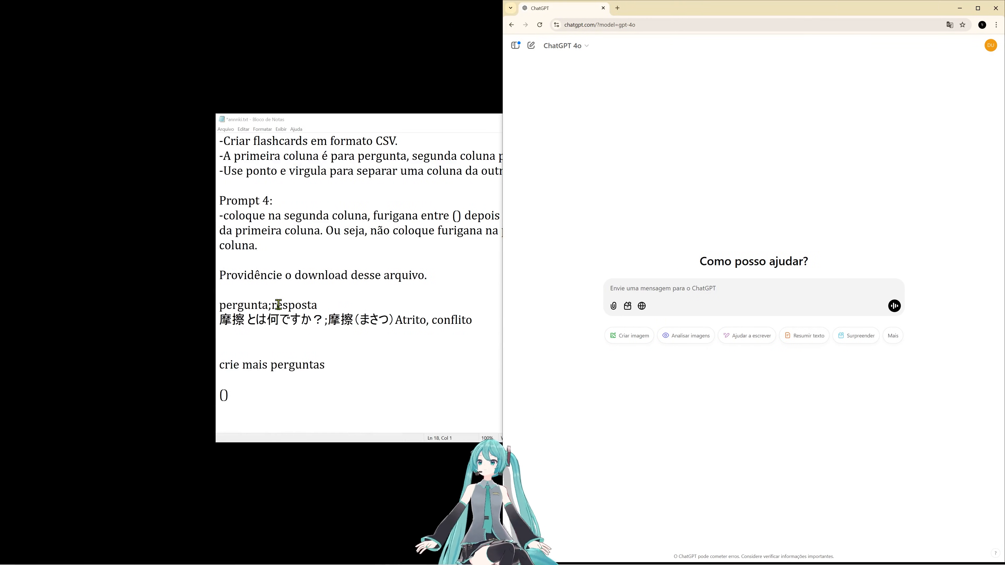
Step: Copy everything from Prompt1 through the 摩擦 sample row in annnki.txt and send it to ChatGPT
left_click(368, 362)
left_click_drag(375, 330, 220, 141)
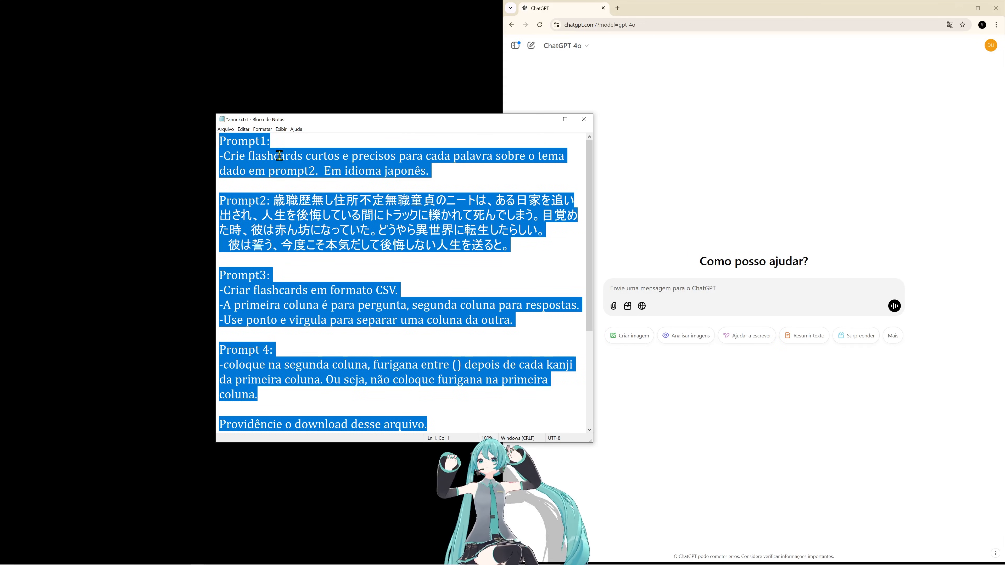
left_click(719, 295)
type("Prompt1: -Crie flashcards curtos e precisos para cada palavra sobre o tema dado em prompt2.  Em idioma japonês.  Prompt2: 歳職歴無し住所不定無職童貞のニートは、ある日家を追い出され、人生を後悔している間にトラックに轢かれて死んでしまう。目覚めた時、彼は赤ん坊になっていた。どうやら異世界に転生したらしい。 　彼は誓う、今度こそ本気だして後悔しない人生を送ると。  Prompt3: -Criar flashcards em formato CSV. -A primeira coluna é para pergunta, segunda coluna para respostas. -Use ponto e virgula para separar uma coluna da outra.  Prompt 4: -coloque na segunda coluna, furigana entre () depois de cada kanji da primeira coluna. Ou seja, não coloque furigana na primeira coluna.  Providêncie o download desse arquivo.  pergunta;resposta 摩擦 とは何ですか？;摩擦（まさつ）Atrito, conflito")
left_click(894, 365)
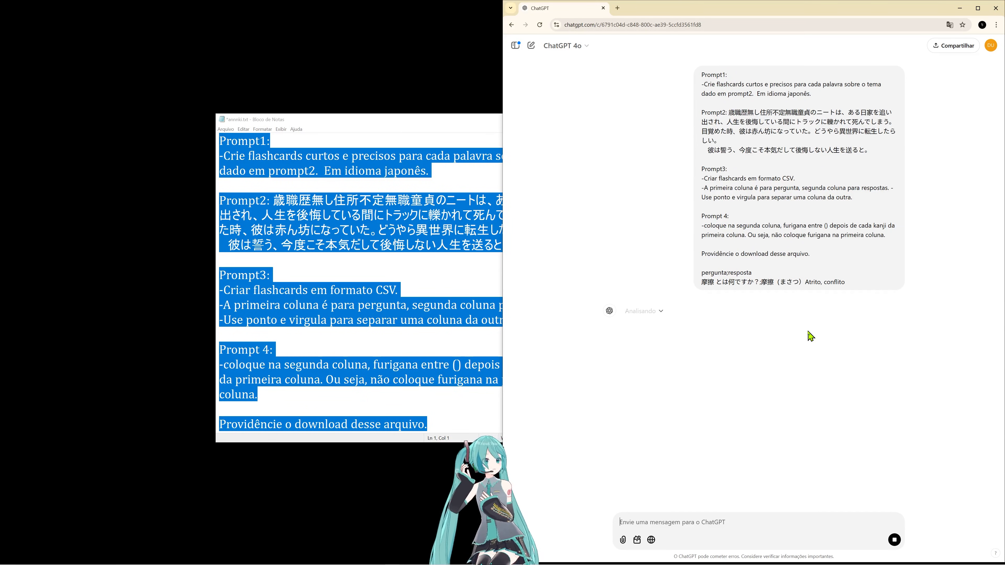
Step: Review the sent prompt in the conversation, including its "pergunta;resposta" header and 摩擦 sample row
left_click_drag(702, 274, 857, 285)
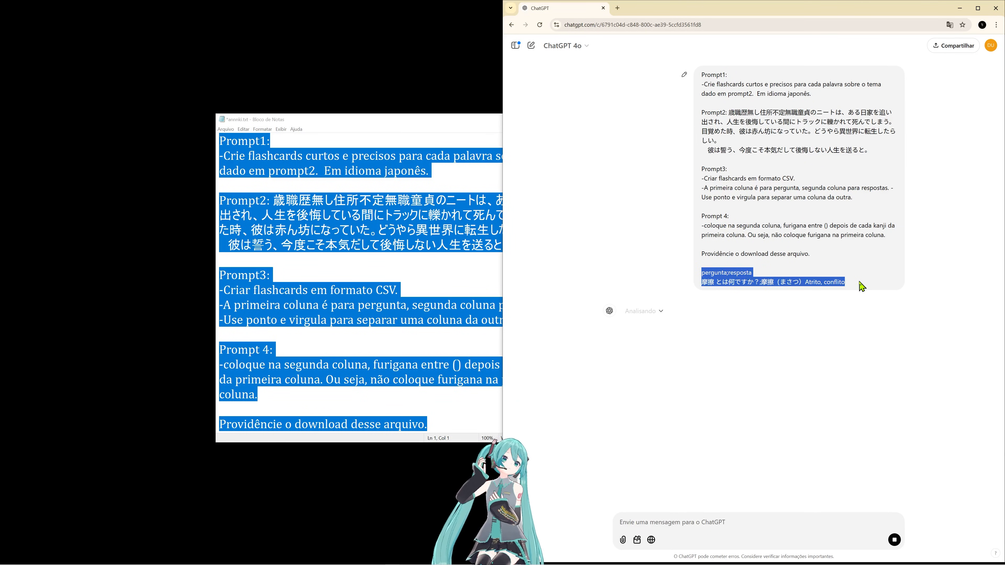
left_click(862, 285)
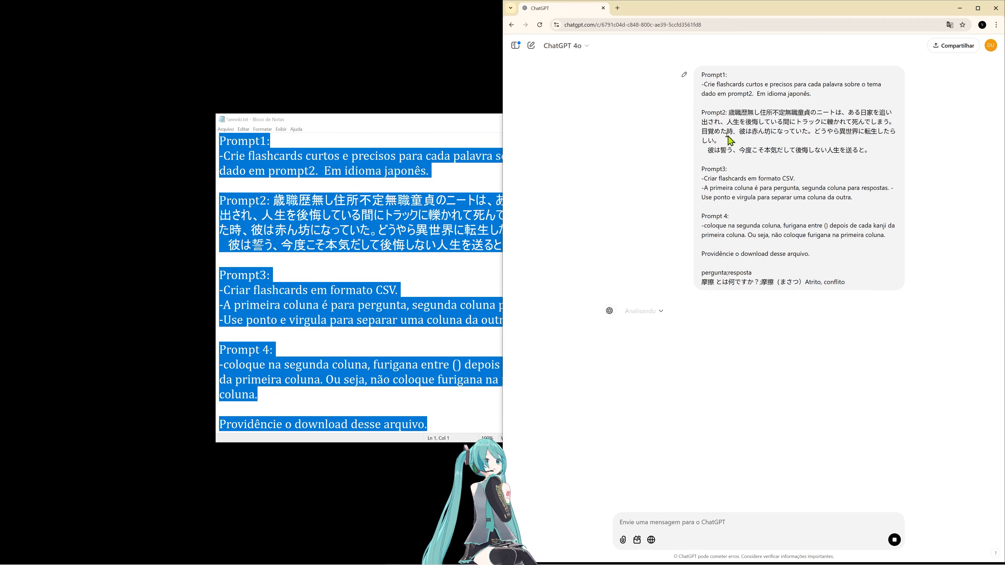
left_click_drag(702, 74, 850, 291)
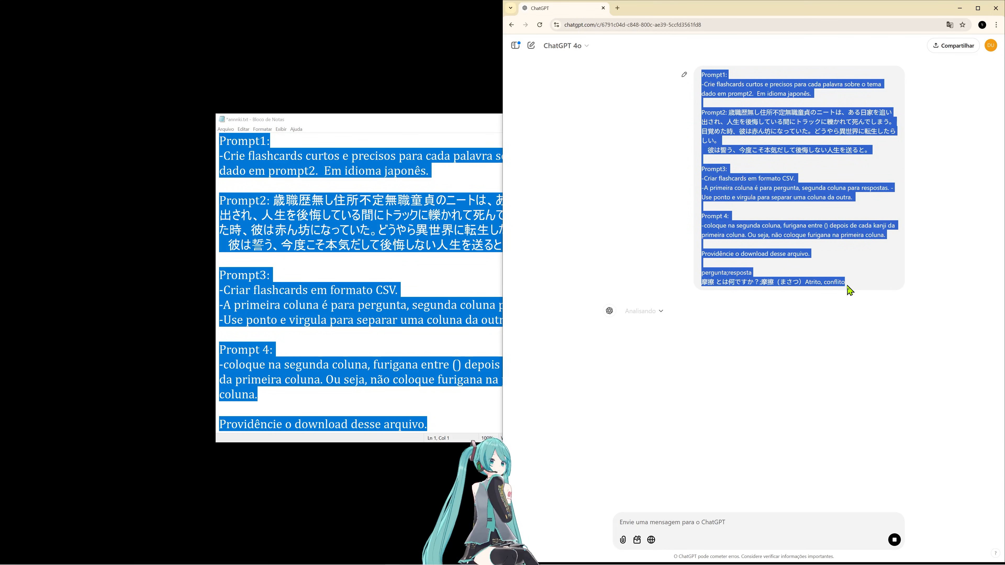
left_click(658, 318)
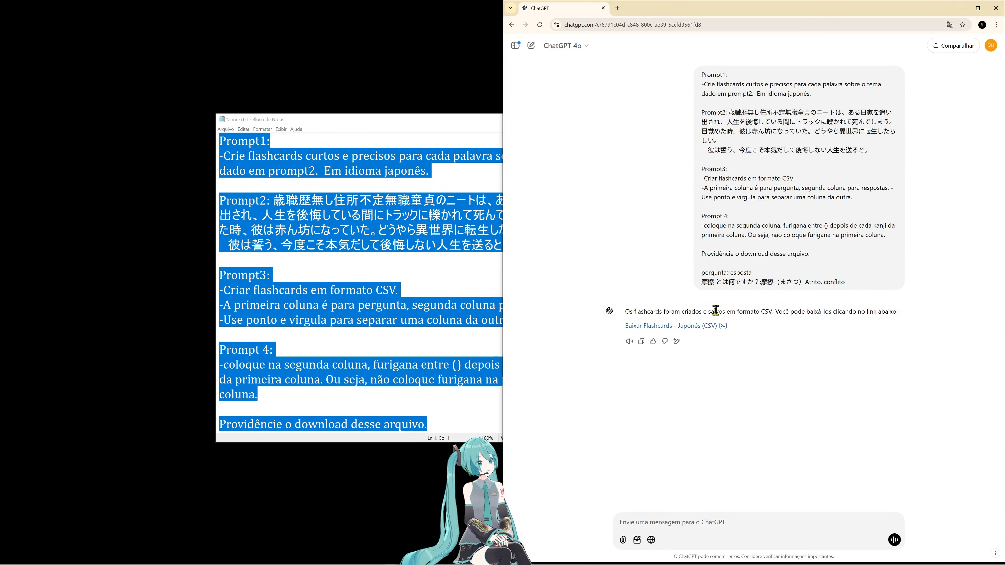
Step: Download the Japanese flashcards CSV from ChatGPT's reply, open it and check the 歳 row's question and answer
left_click(714, 326)
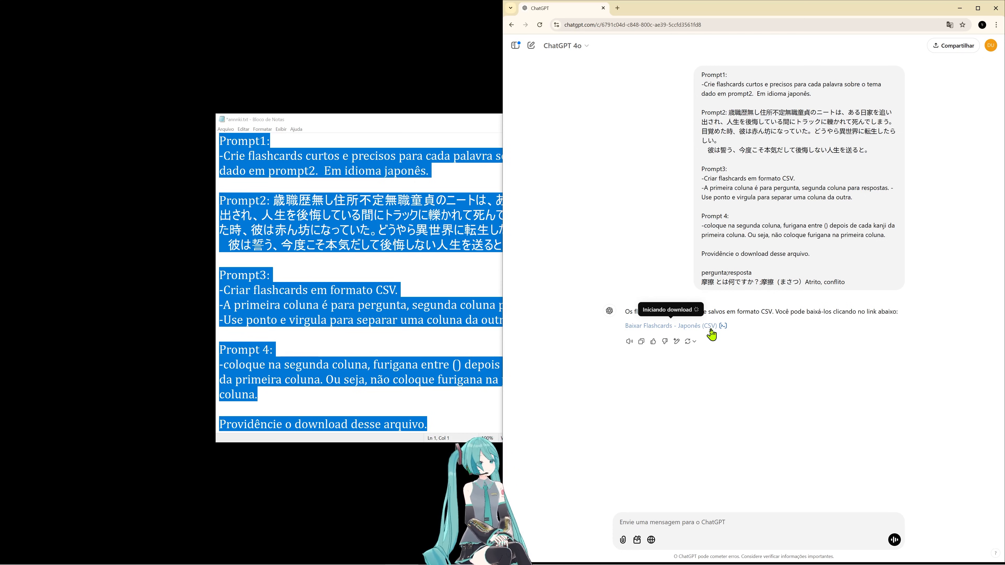
left_click(903, 47)
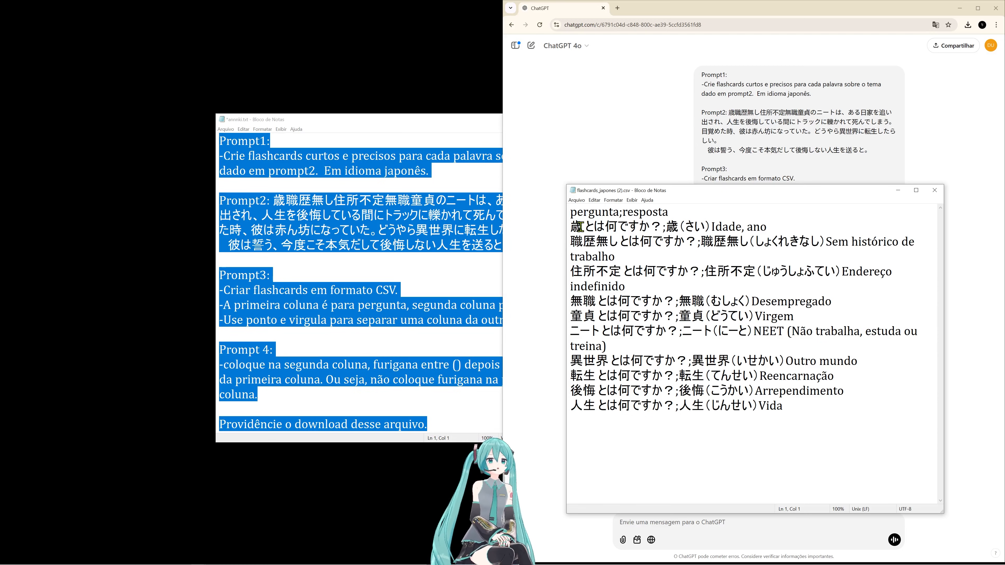
mouse_move(574, 227)
left_mouse_down()
mouse_move(672, 230)
mouse_move(569, 229)
left_mouse_up()
left_click(701, 229)
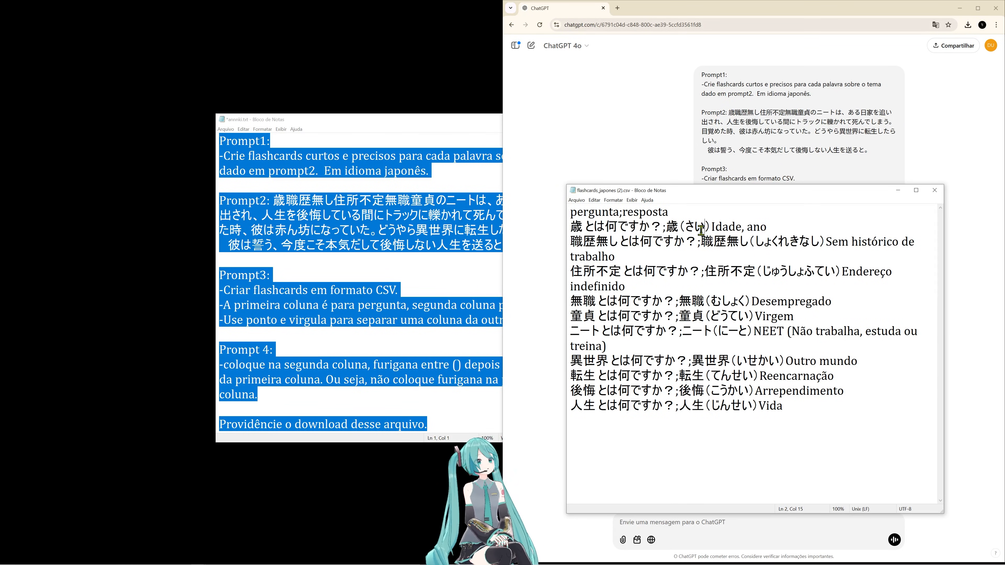
left_click_drag(672, 229, 770, 229)
left_click(763, 234)
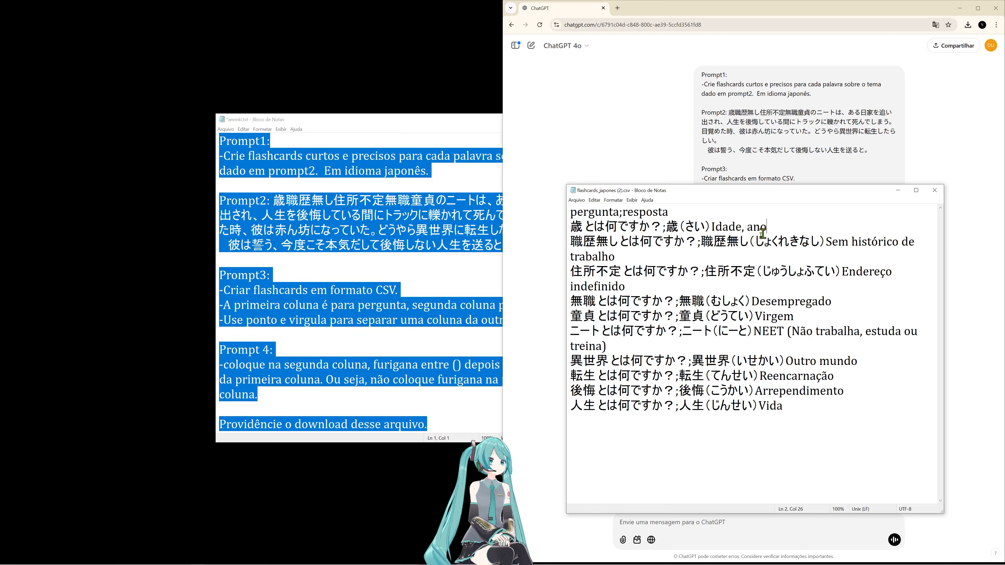
Step: Minimize annnki.txt and move the flashcards_japones (2).csv window off the ChatGPT conversation
left_click(478, 217)
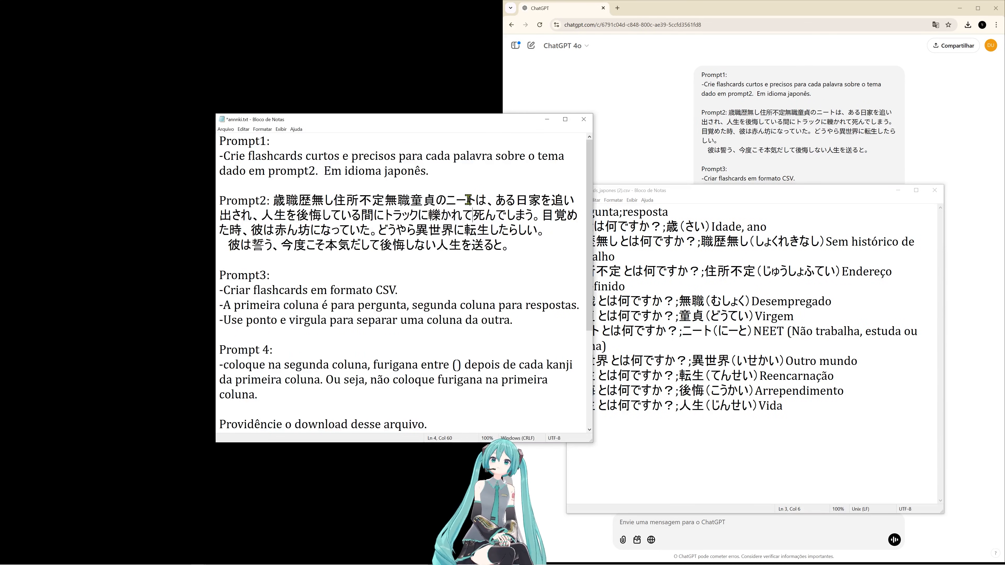
left_click(548, 119)
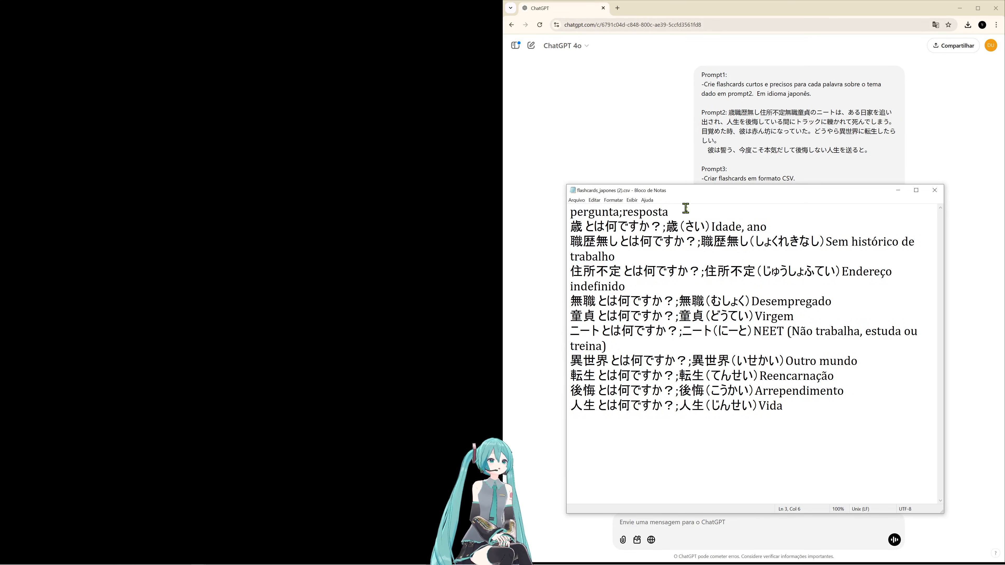
left_click_drag(763, 198, 439, 153)
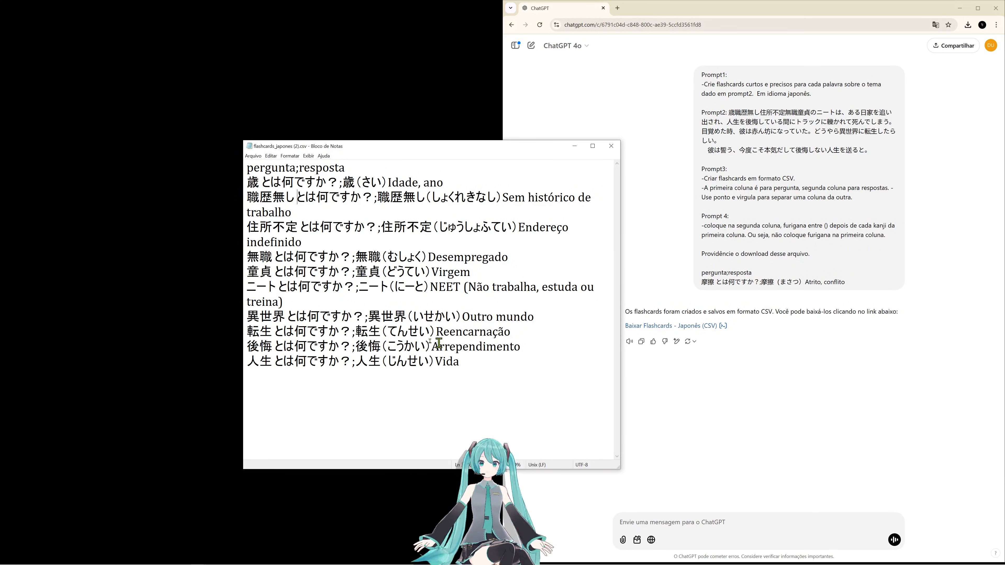
Step: Examine the answer column of the 人生 and 後悔 rows, checking the furigana and the Portuguese meanings
left_click_drag(358, 361, 443, 361)
left_click(443, 361)
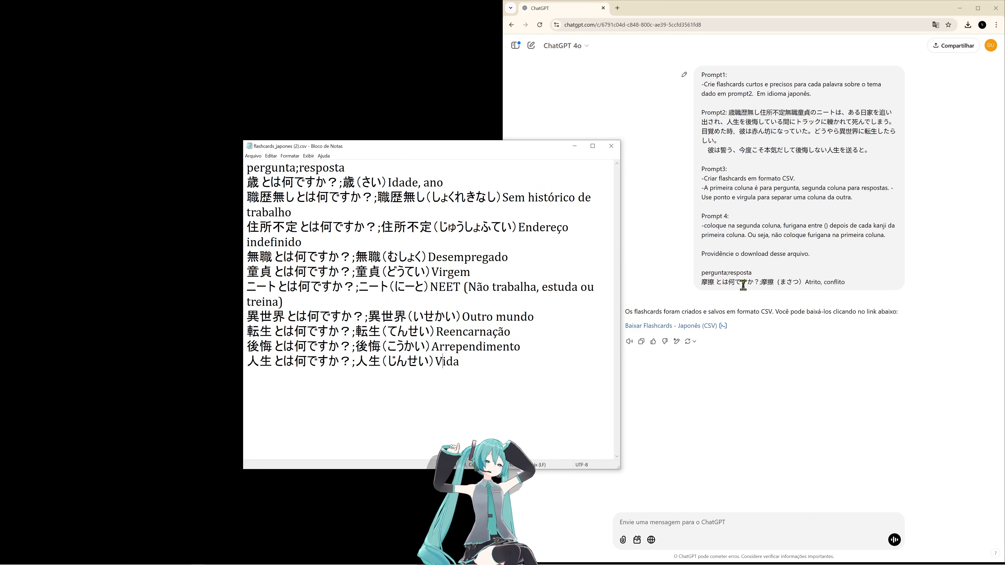
left_click_drag(362, 362, 470, 361)
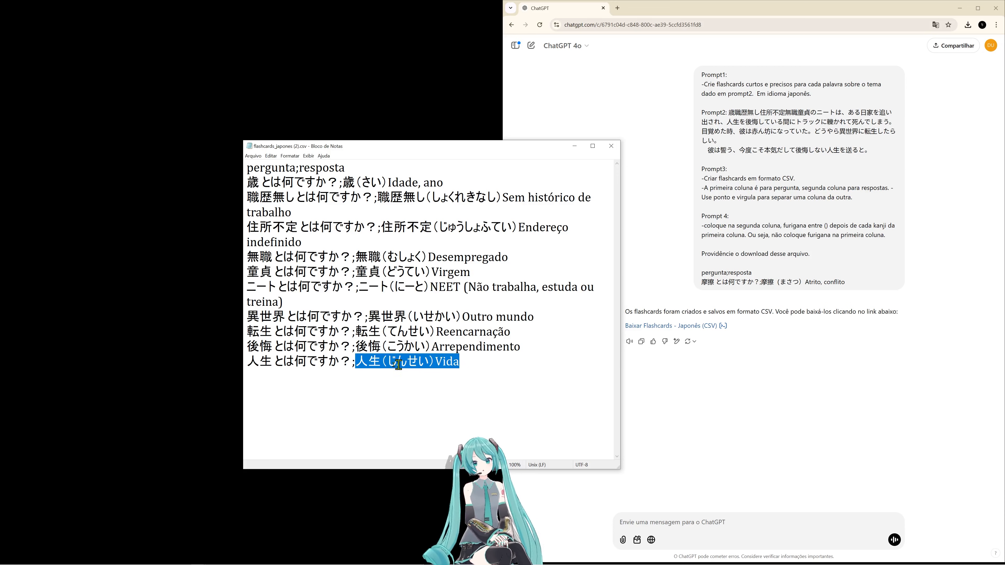
left_click(362, 362)
left_click_drag(358, 363, 480, 360)
left_click(376, 370)
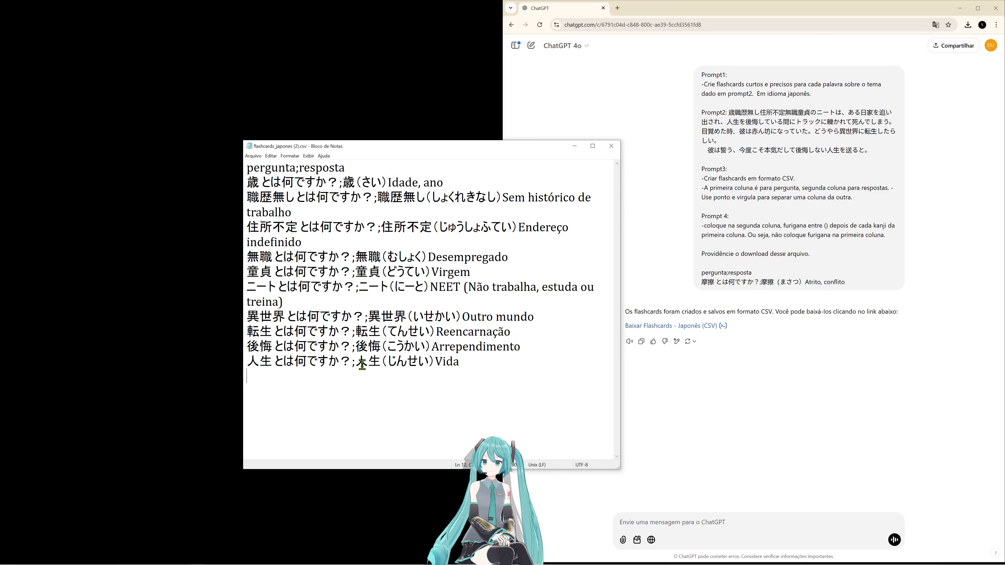
left_click_drag(363, 363, 460, 362)
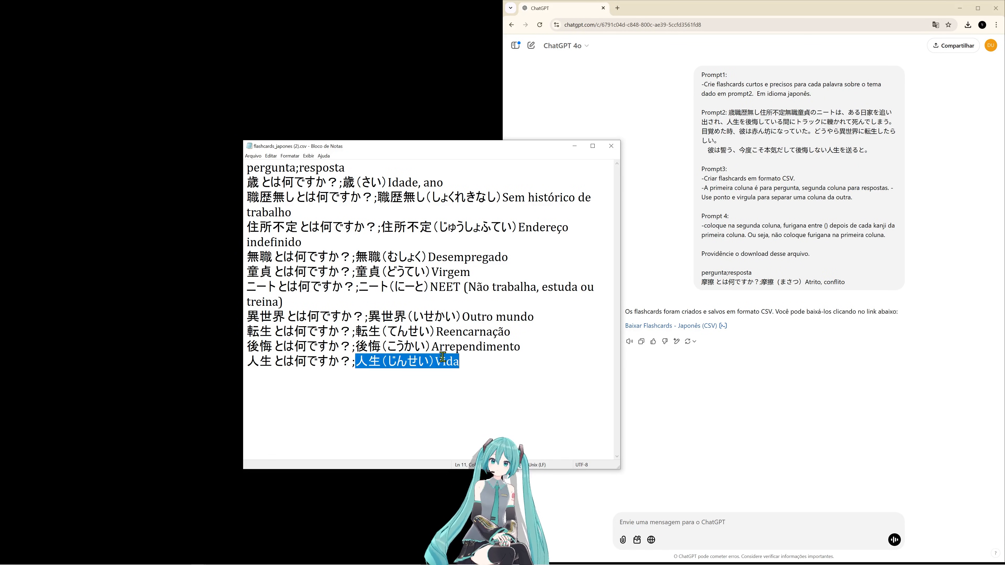
left_click(459, 361)
mouse_move(356, 347)
left_mouse_down()
mouse_move(517, 339)
mouse_move(348, 348)
left_mouse_up()
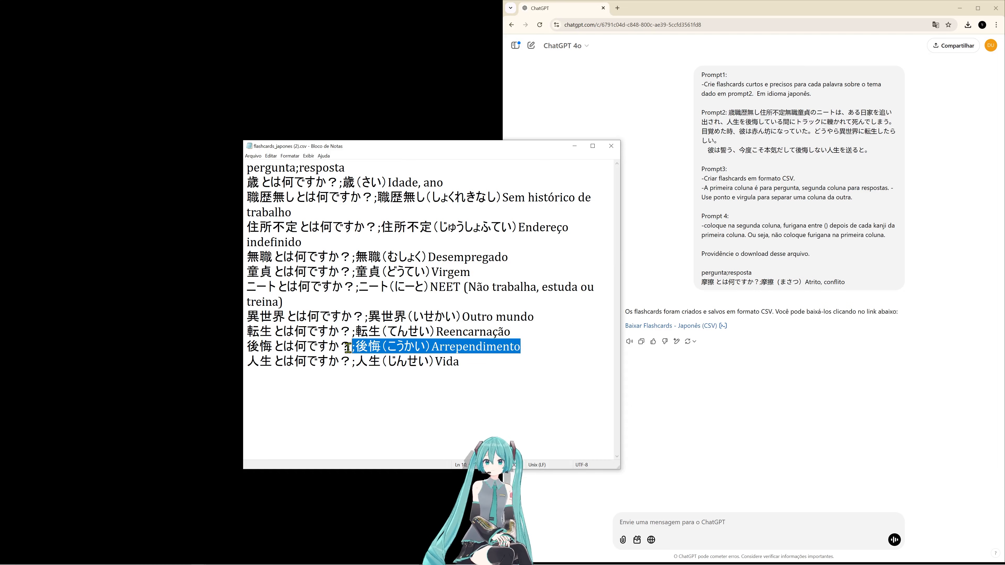
left_click(360, 349)
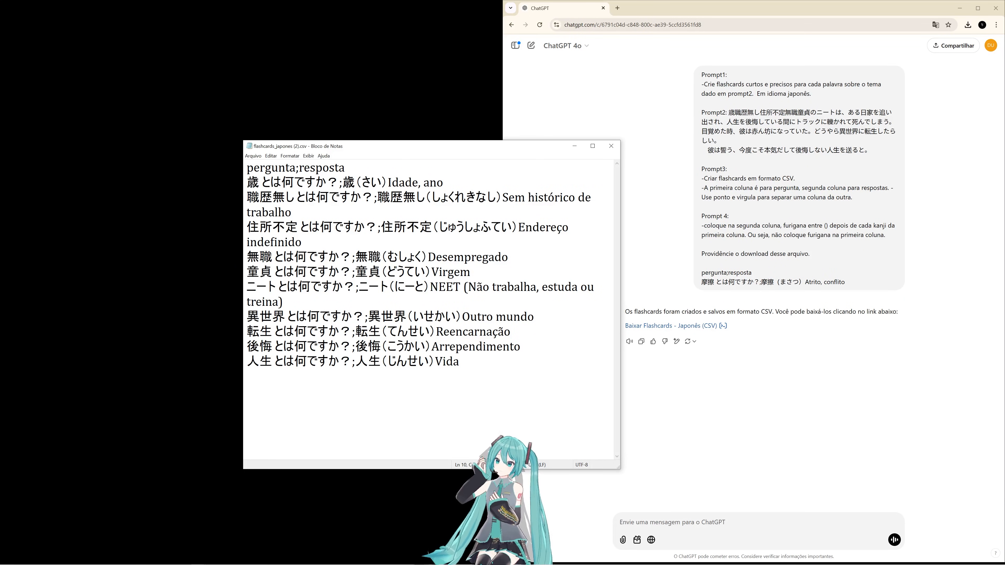
Step: Switch to Anki and import flashcards_japones (2).csv with semicolon separator and Lapis note type into the Core 2k/6k deck
key("alt+Tab")
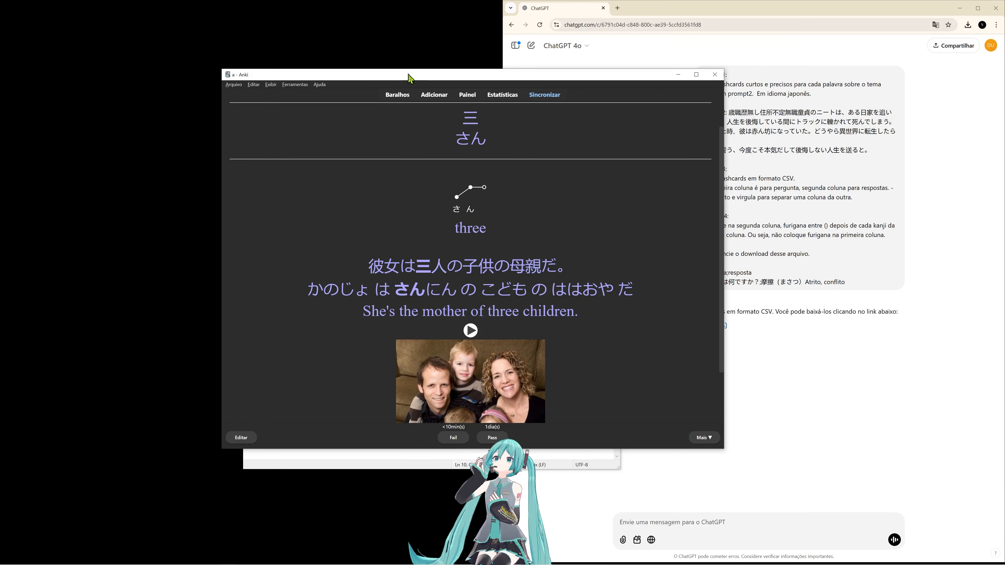
left_click_drag(409, 77, 616, 108)
left_click(434, 118)
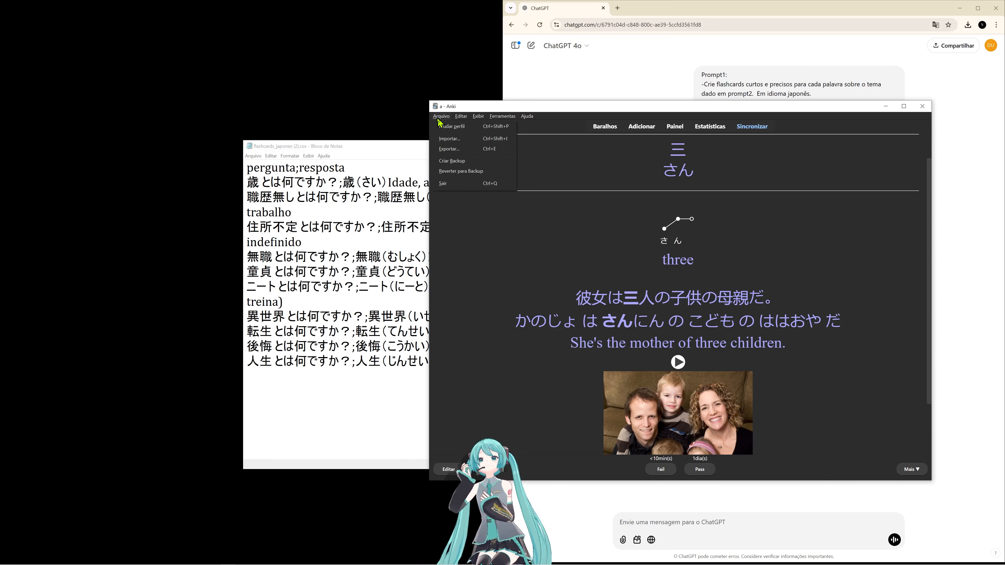
left_click(492, 143)
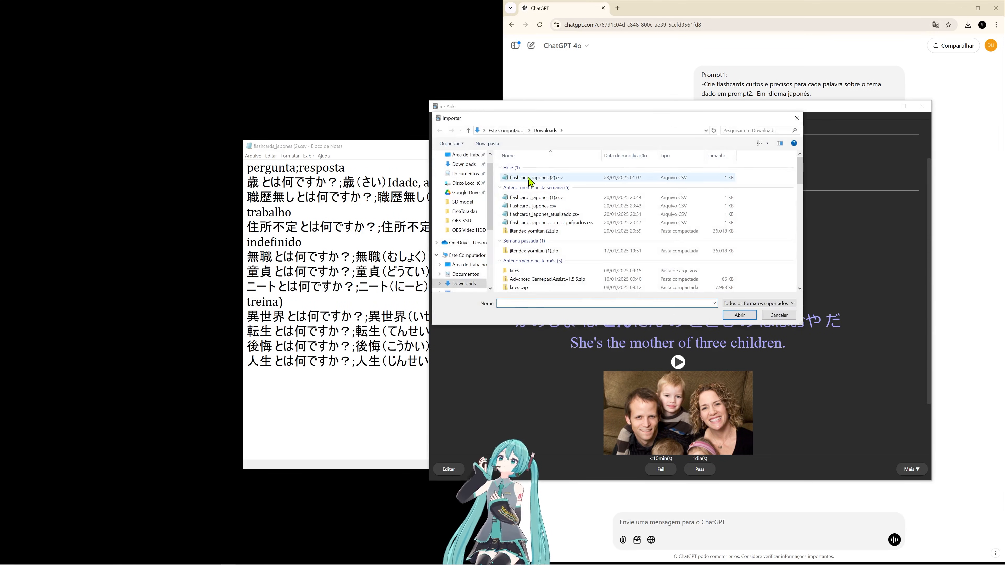
left_click(531, 179)
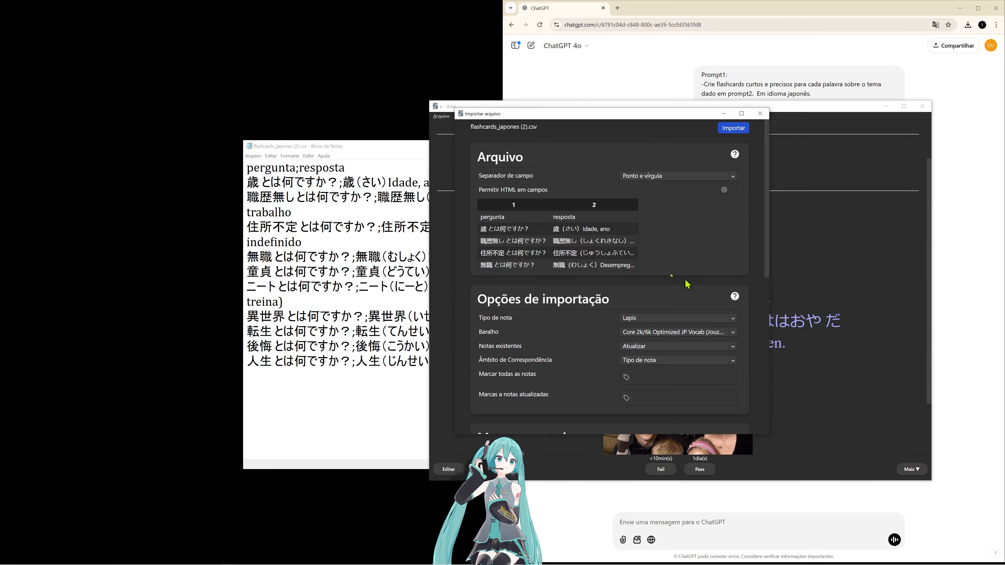
left_click(738, 128)
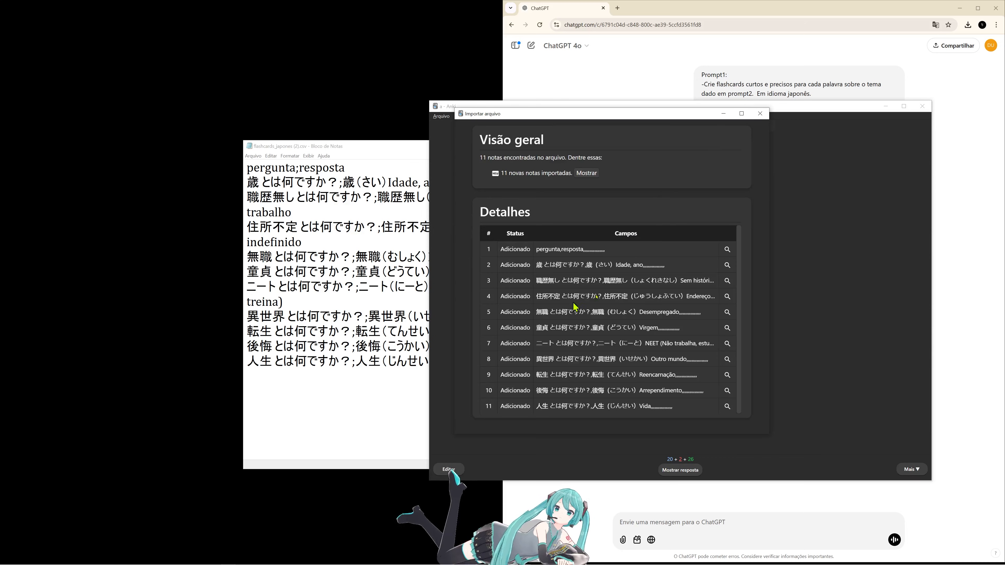
left_click(759, 114)
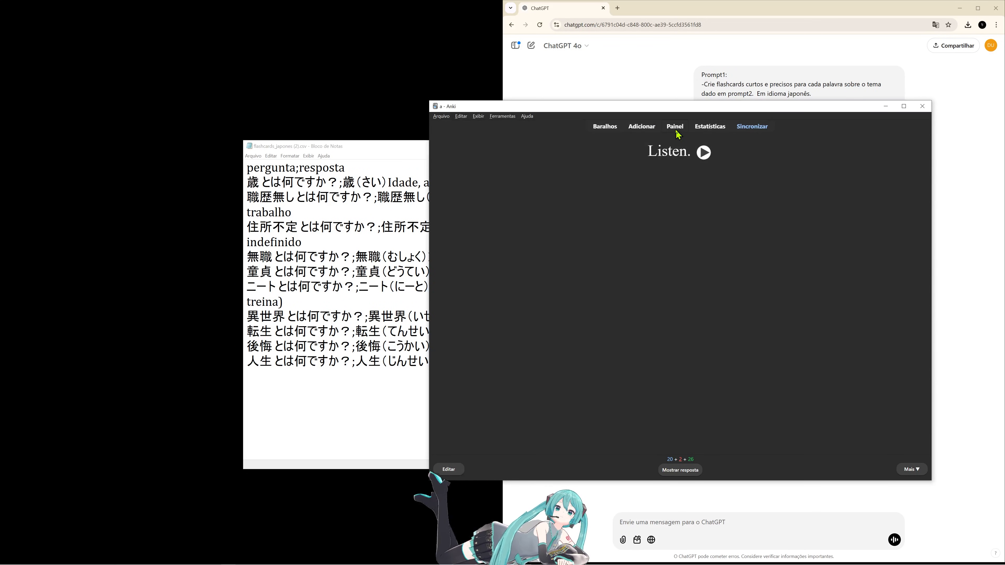
Step: Leave the card review, open the TESTE CHAT GPT deck and look through its cards in the card browser
left_click(611, 131)
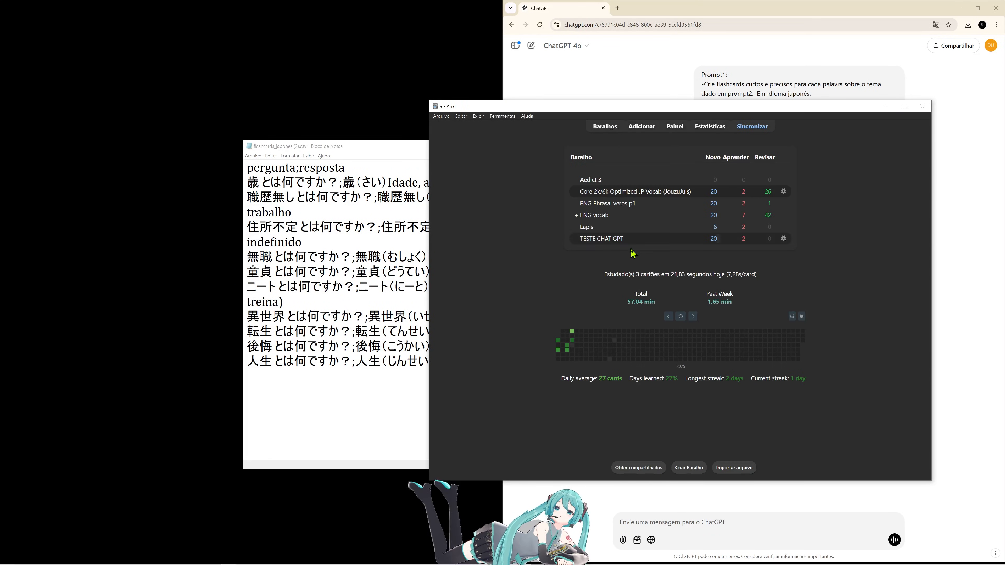
left_click(592, 242)
left_click(675, 127)
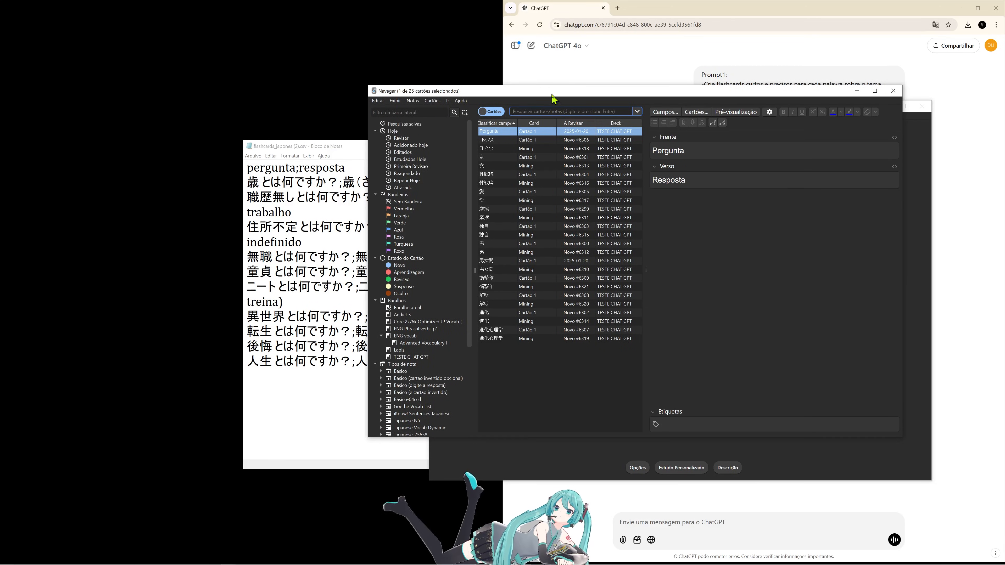
left_click(378, 100)
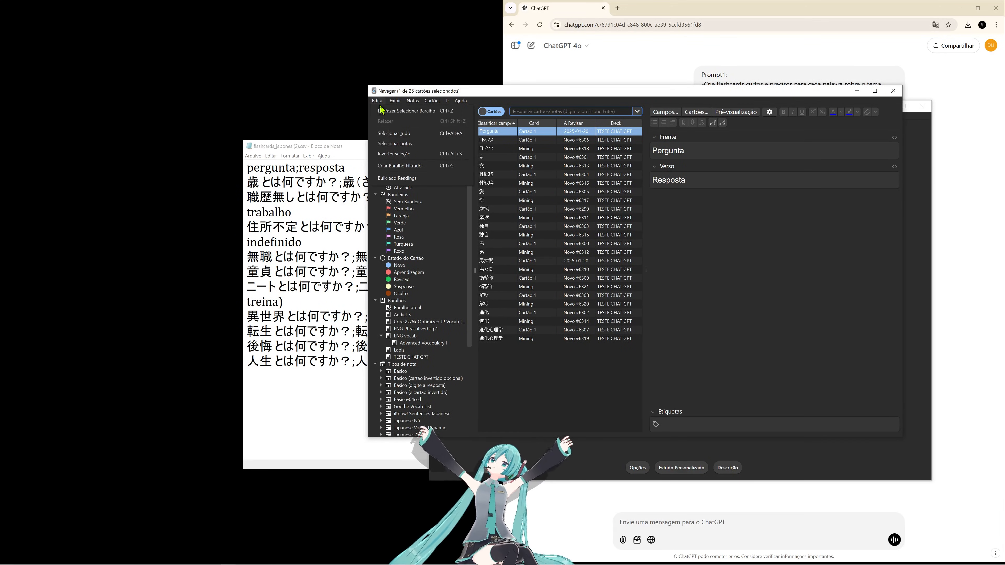
key("Escape")
left_click(893, 91)
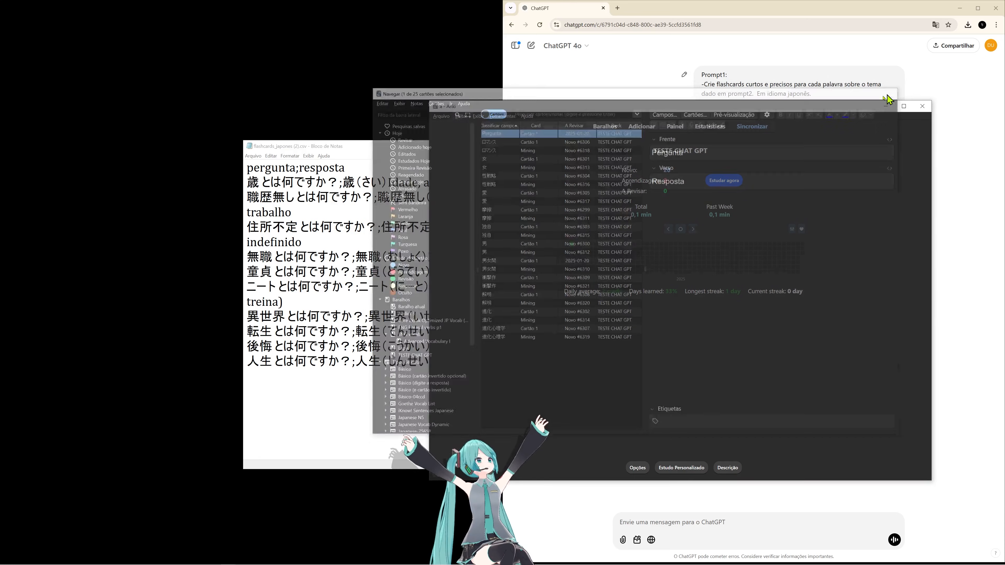
left_click(441, 116)
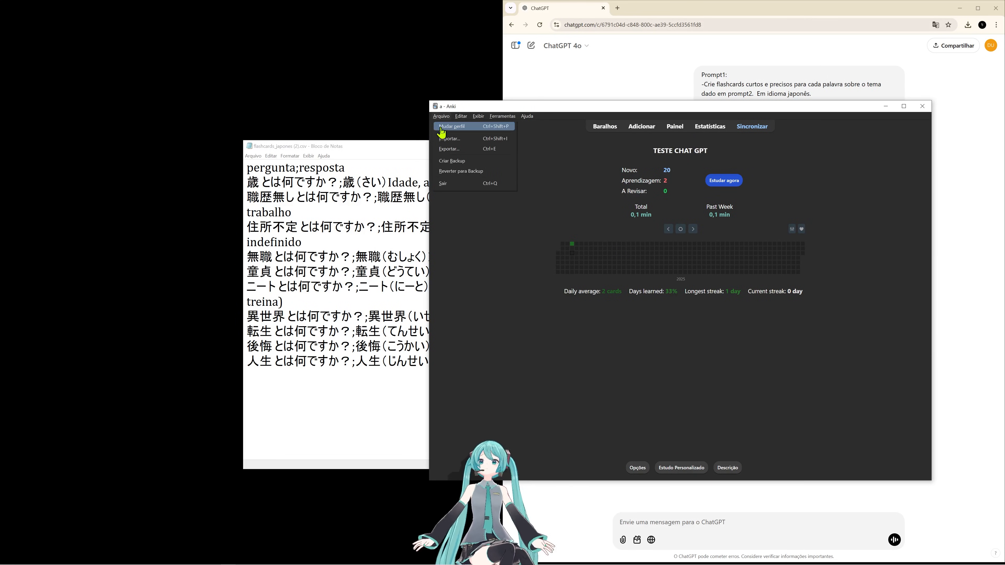
left_click(456, 147)
left_click(577, 178)
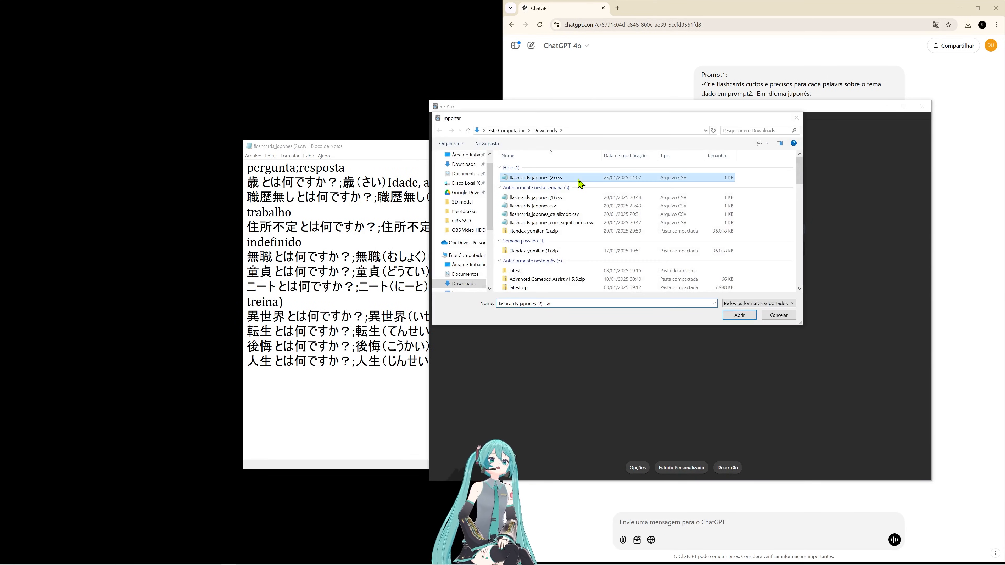
left_click(738, 315)
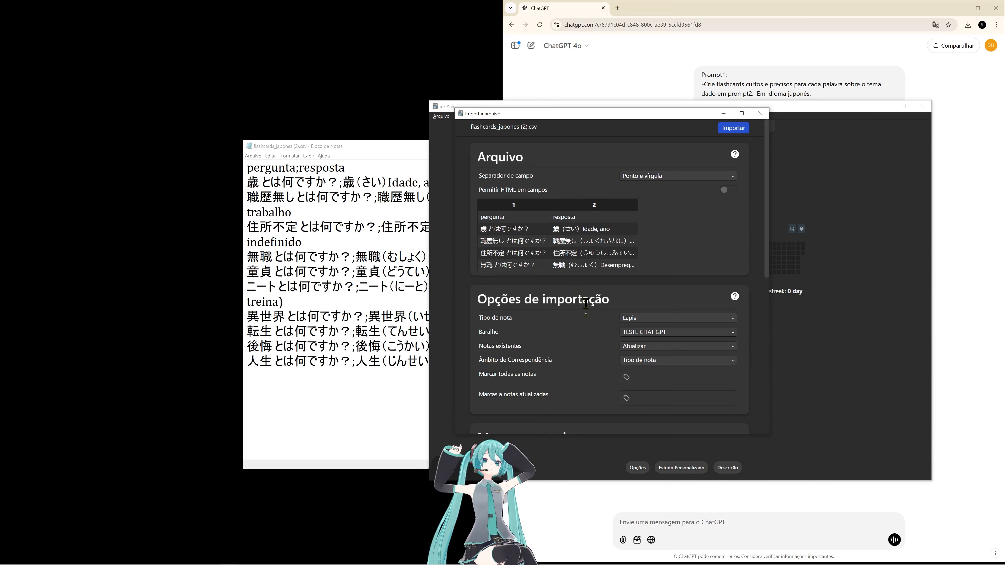
left_click(661, 338)
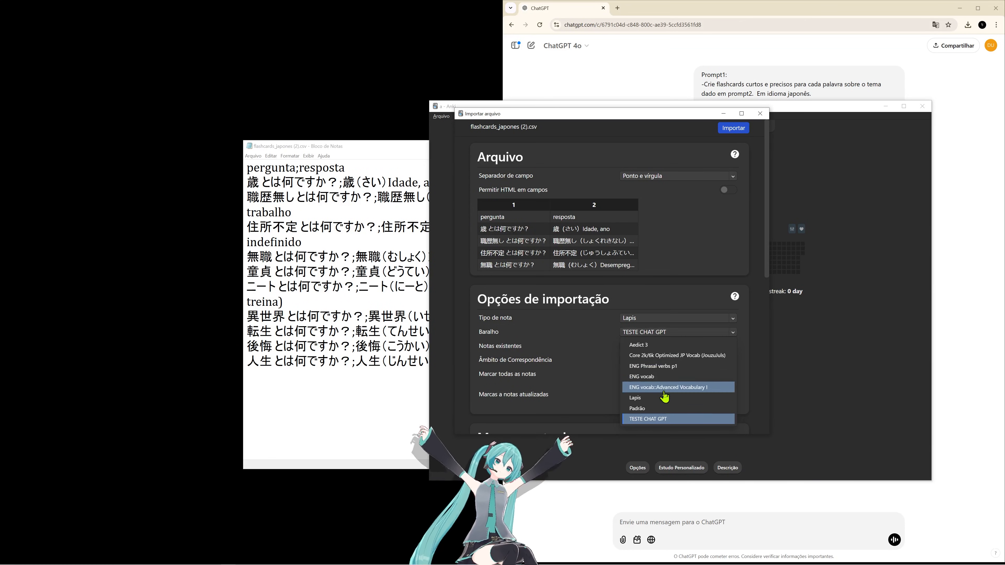
scroll(665, 404, "down", 5)
left_click(744, 128)
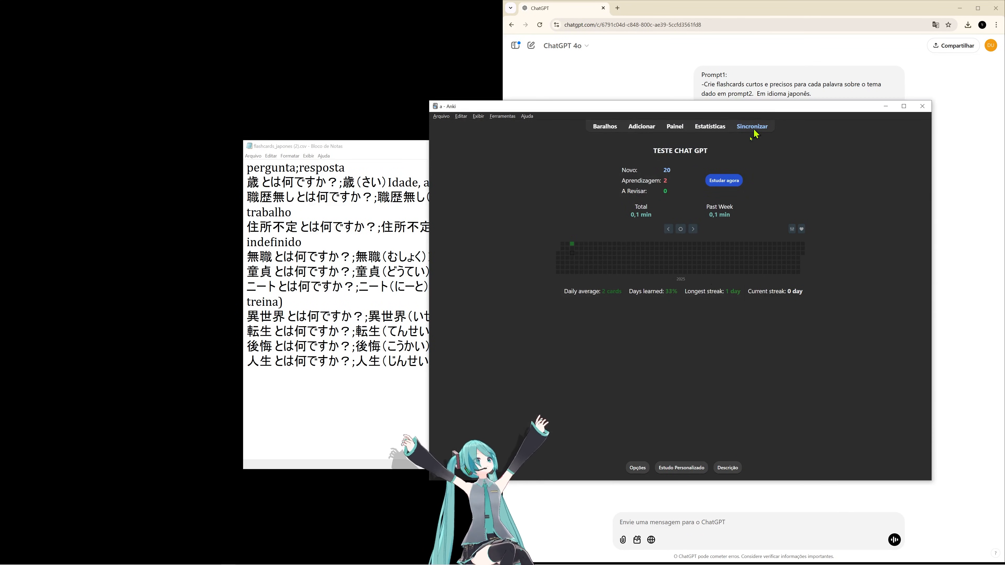
Step: Return to the deck list, load flashcards_japones (2).csv for import and choose Aedict 3 as the target deck
left_click(606, 126)
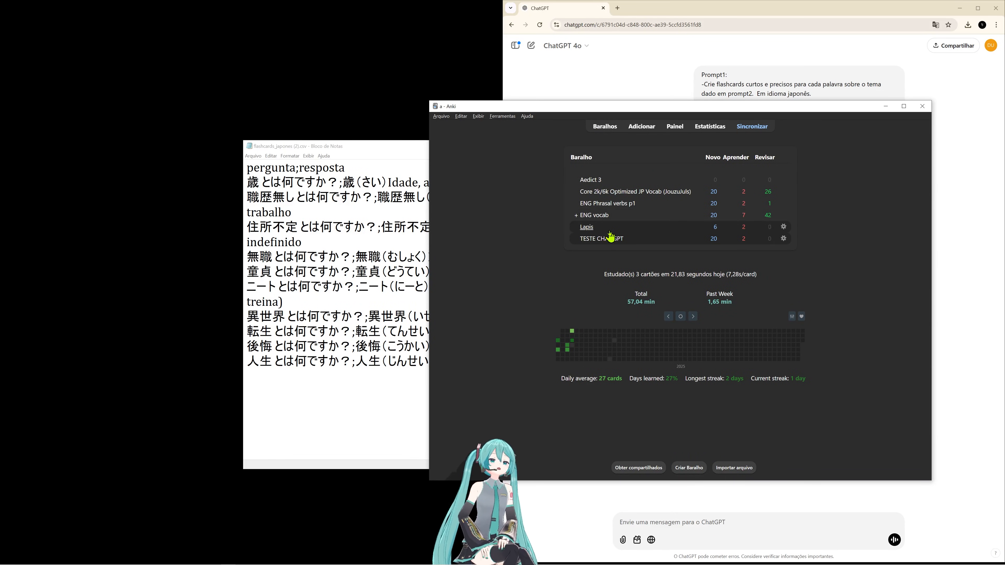
left_click(441, 116)
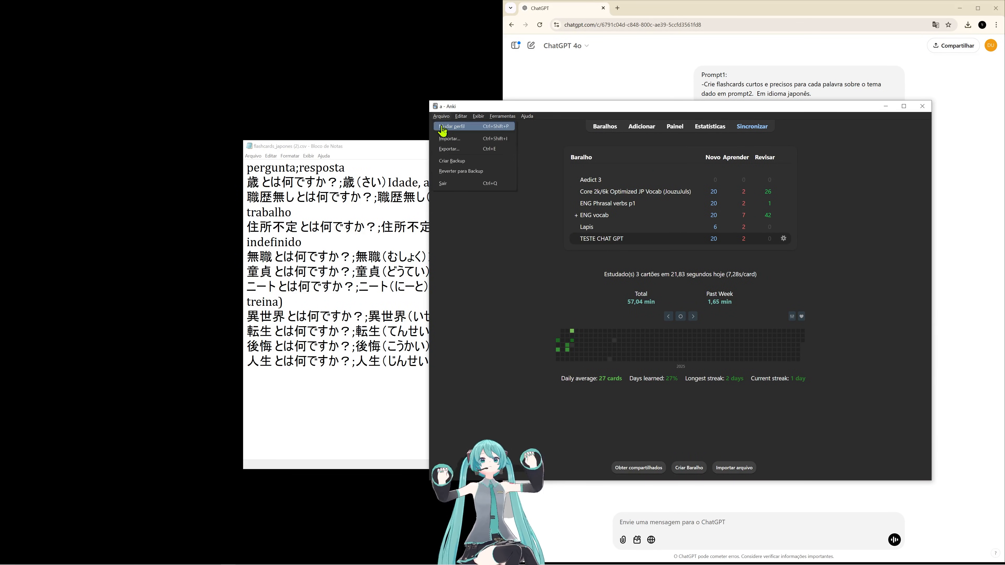
left_click(456, 139)
left_click(528, 178)
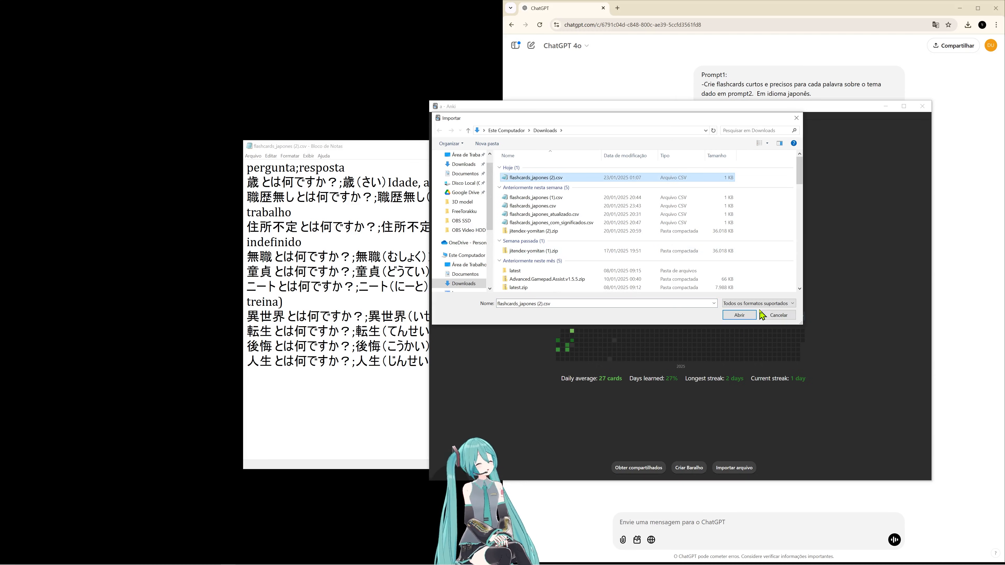
left_click(739, 315)
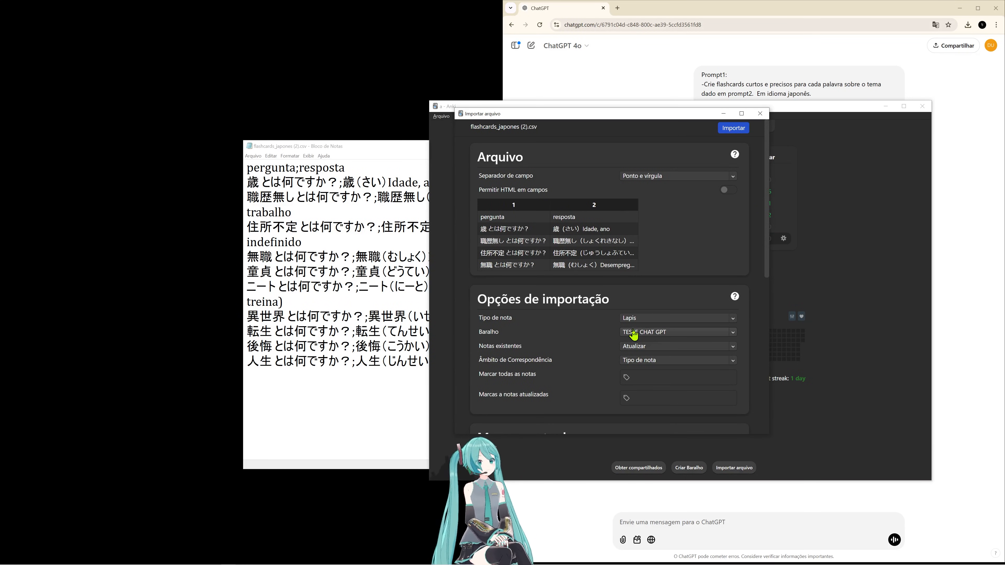
left_click(631, 336)
left_click(664, 349)
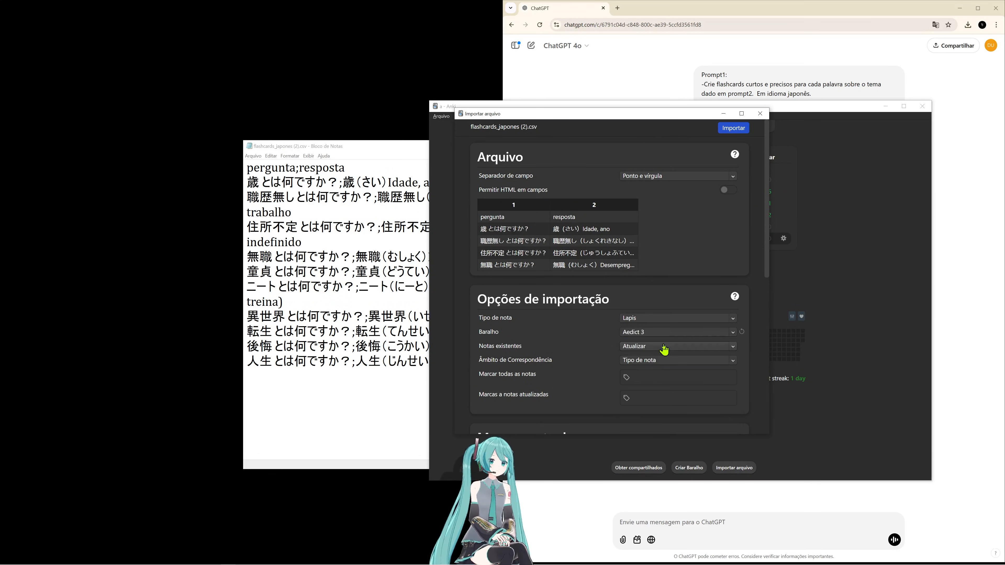
Step: Set the note type to Básico, check the field mapping and semicolon separator, and import the flashcards
left_click(645, 319)
left_click(670, 149)
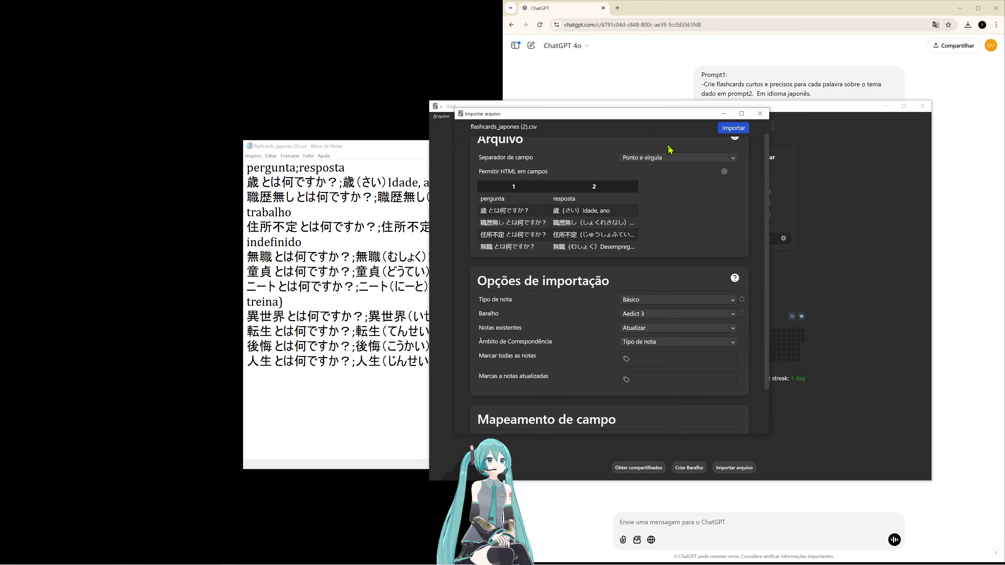
scroll(708, 333, "down", 1)
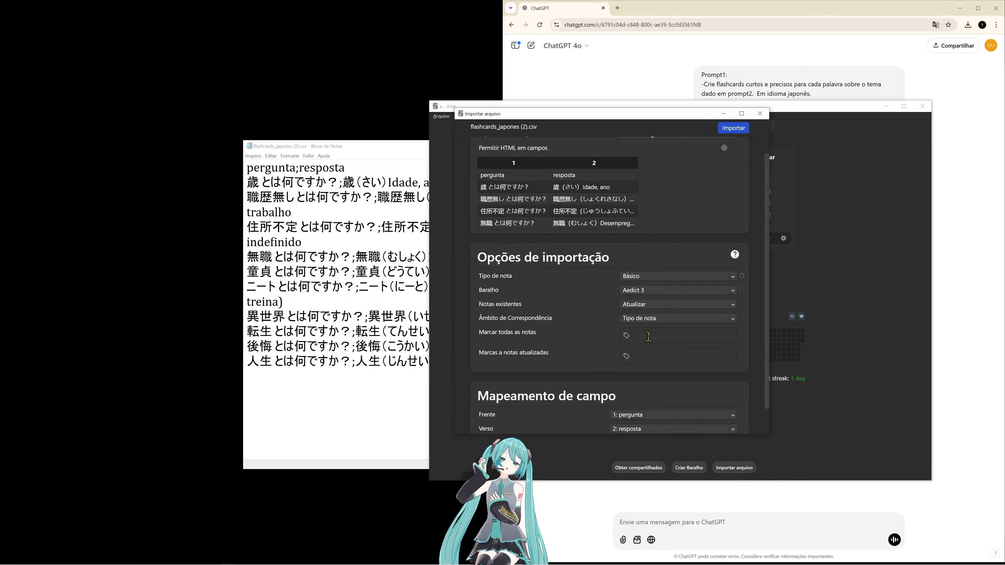
scroll(653, 332, "up", 2)
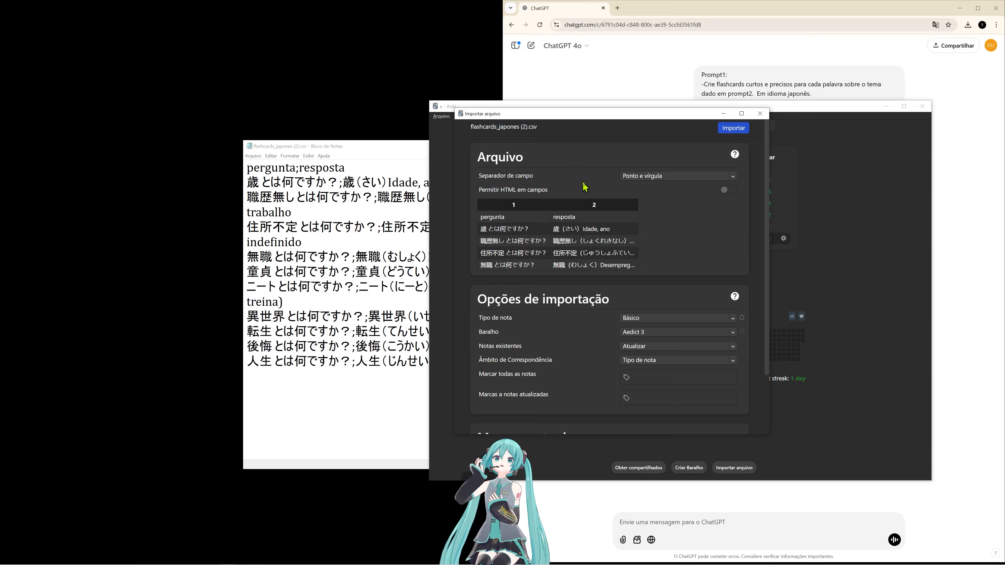
left_click(728, 179)
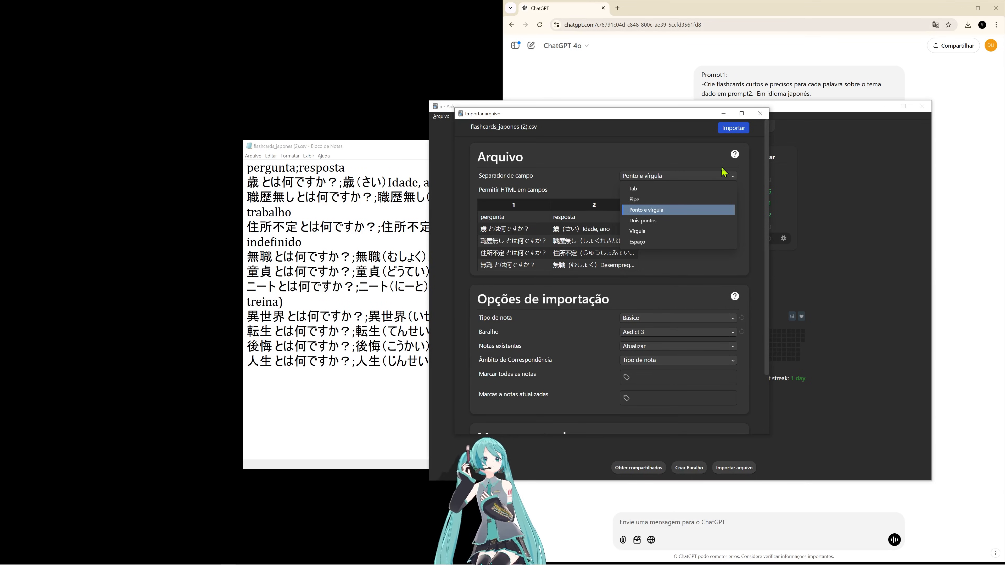
left_click(695, 157)
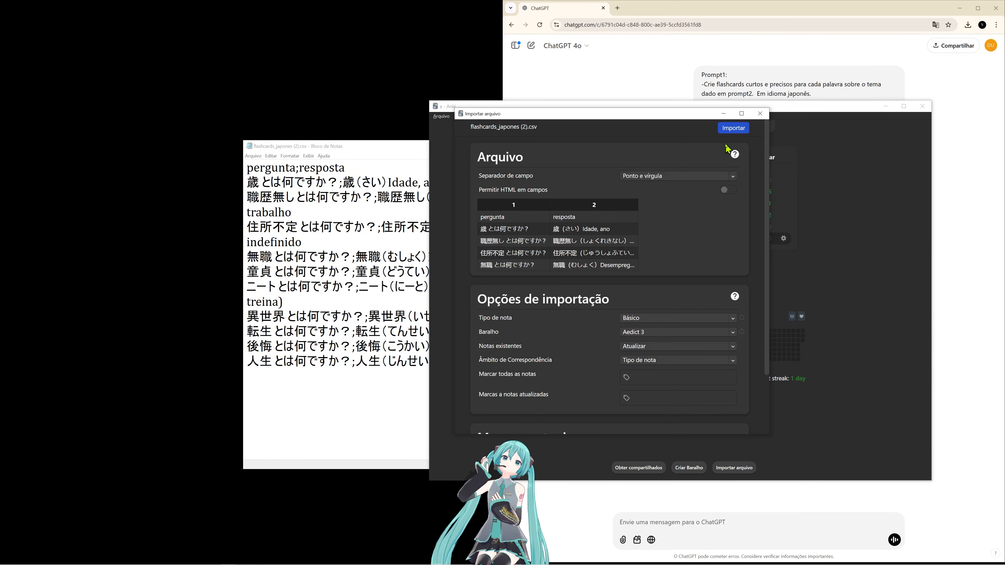
left_click(730, 128)
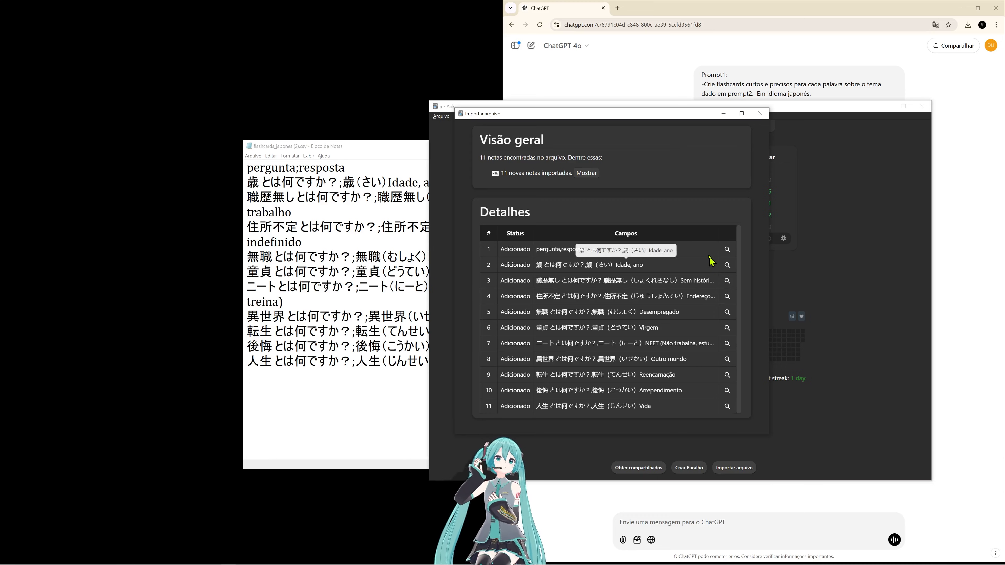
Step: Show the newly imported notes, preview the pergunta card and both sides of the 人生 card, and return to the deck list
left_click(586, 174)
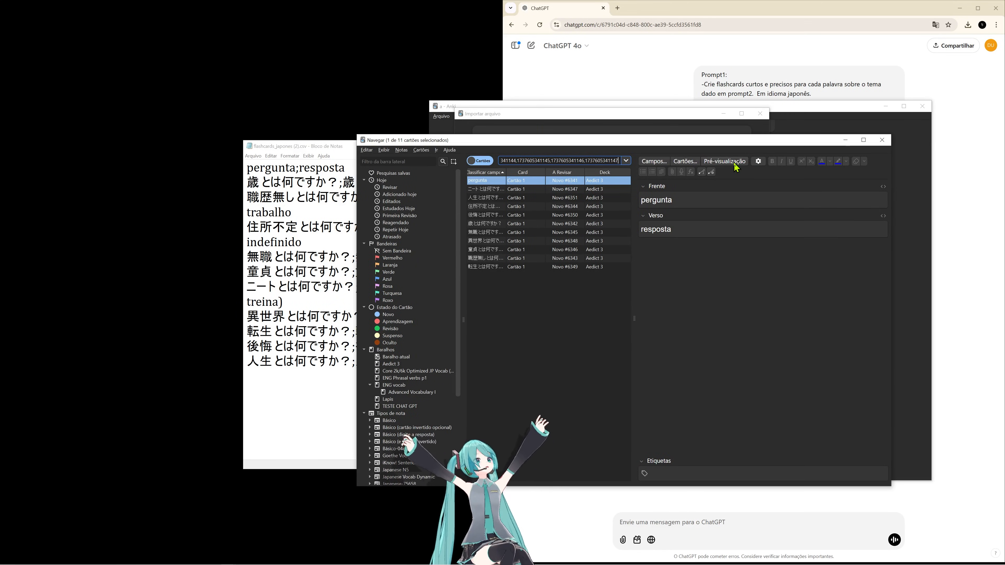
left_click(734, 164)
left_click(841, 146)
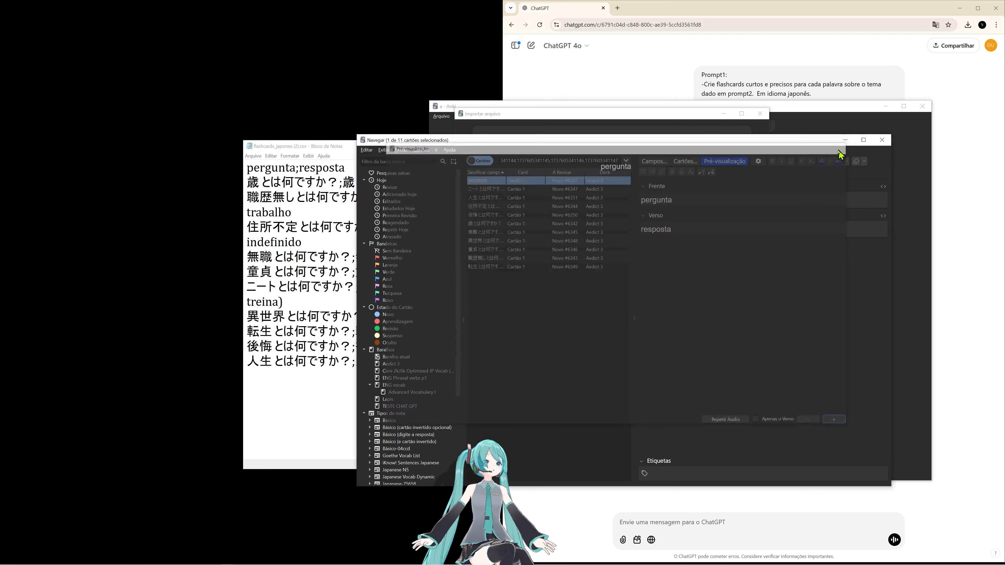
left_click(539, 198)
left_click(728, 161)
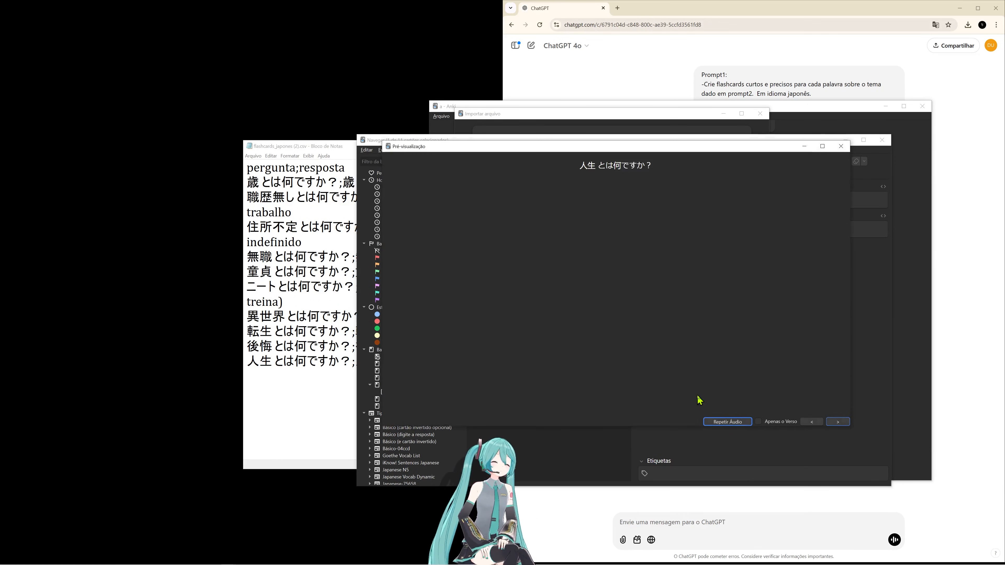
left_click(833, 422)
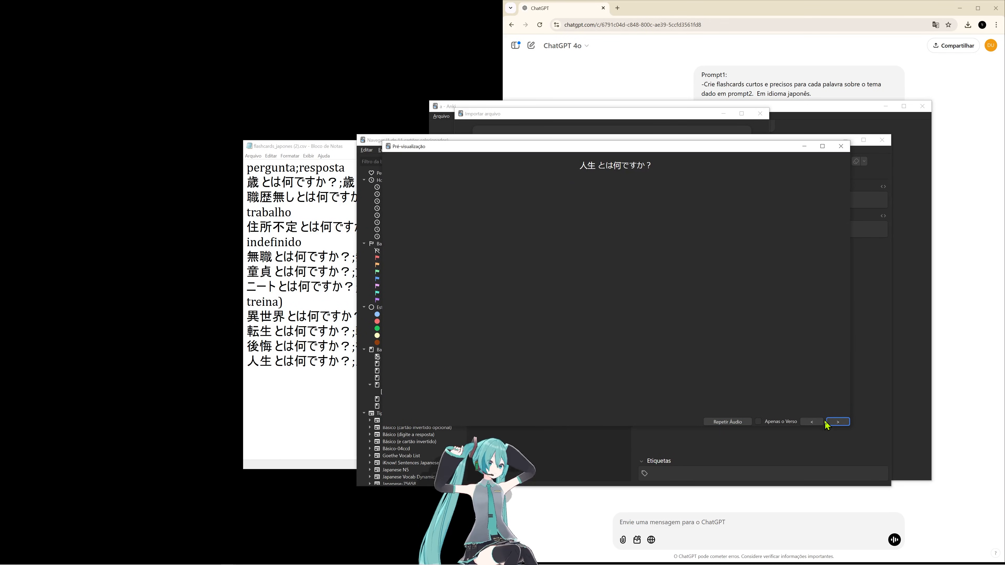
left_click(833, 422)
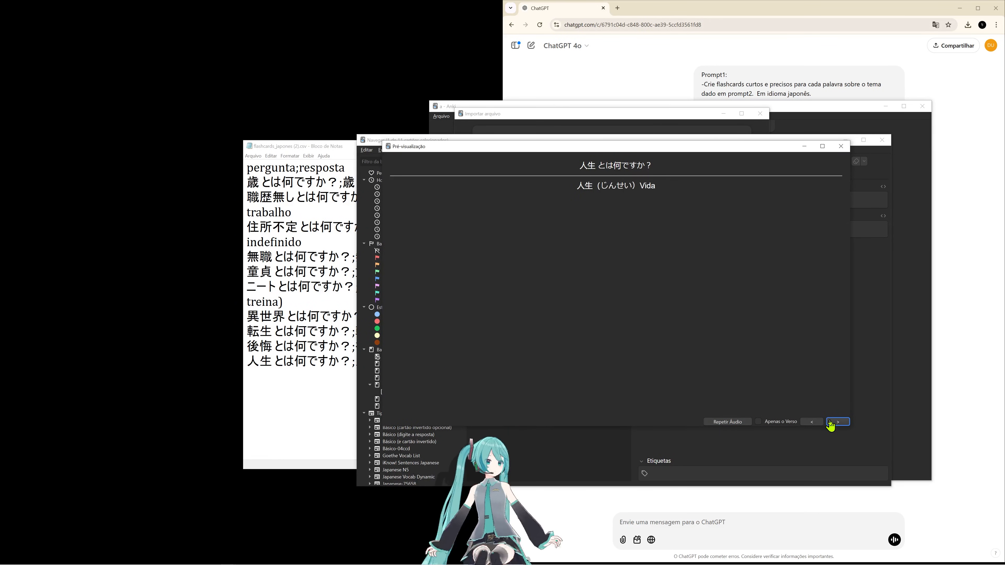
left_click(841, 146)
left_click(877, 143)
key("Escape")
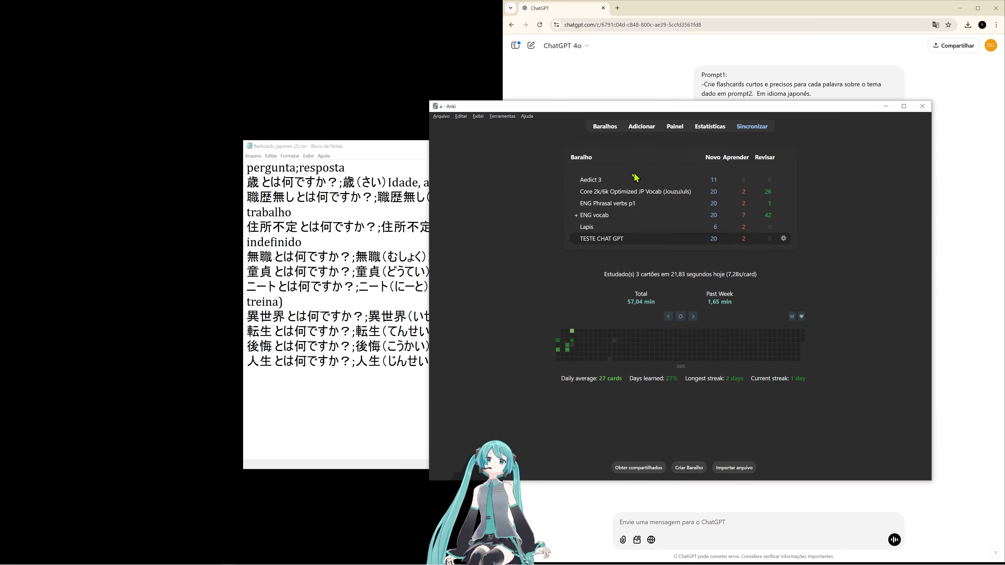
Step: Study the Aedict 3 deck, revealing and passing the pergunta, 歳 and 職歴無し cards
left_click(596, 187)
left_click(724, 181)
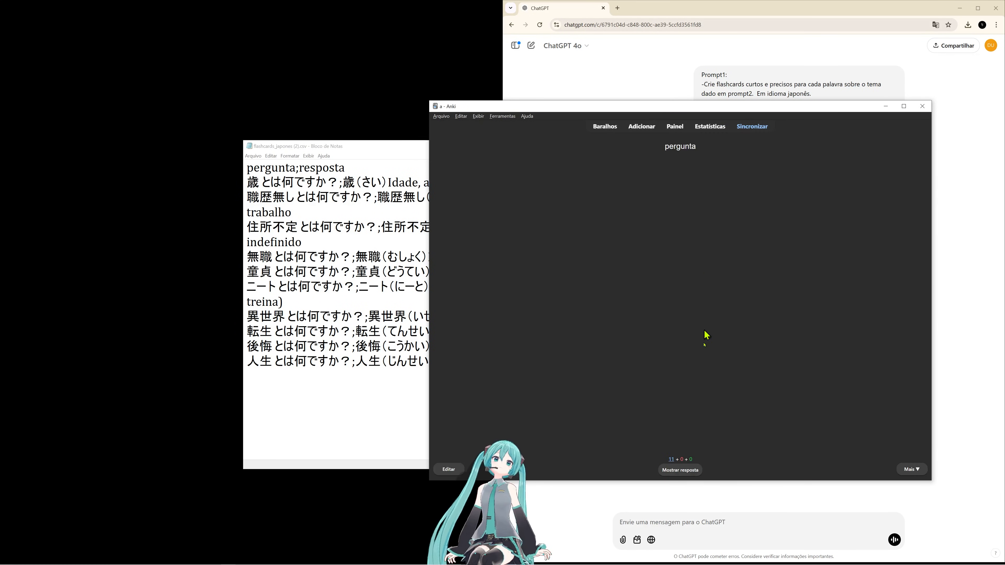
left_click(683, 470)
left_click(700, 471)
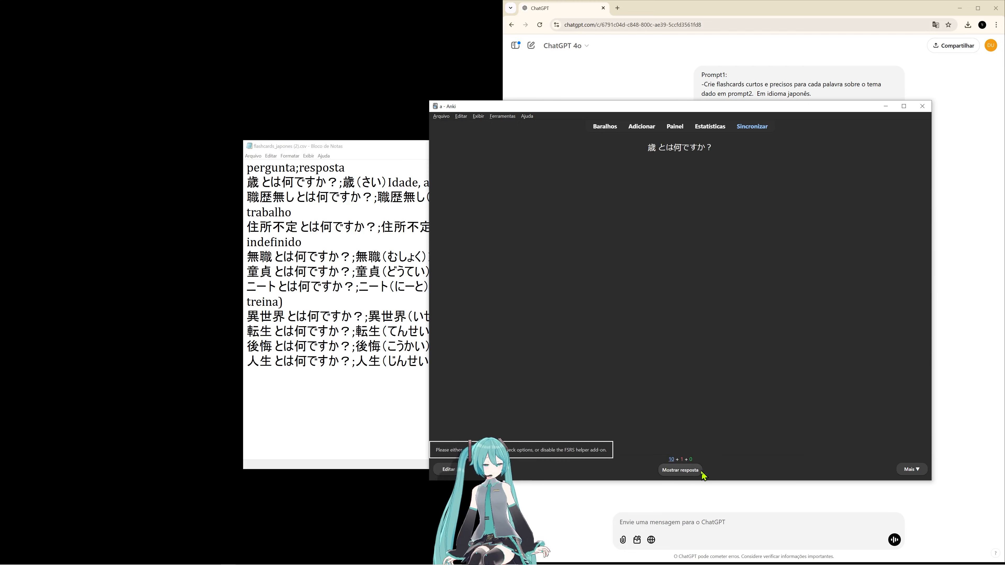
left_click(709, 473)
left_click(708, 472)
left_click(686, 473)
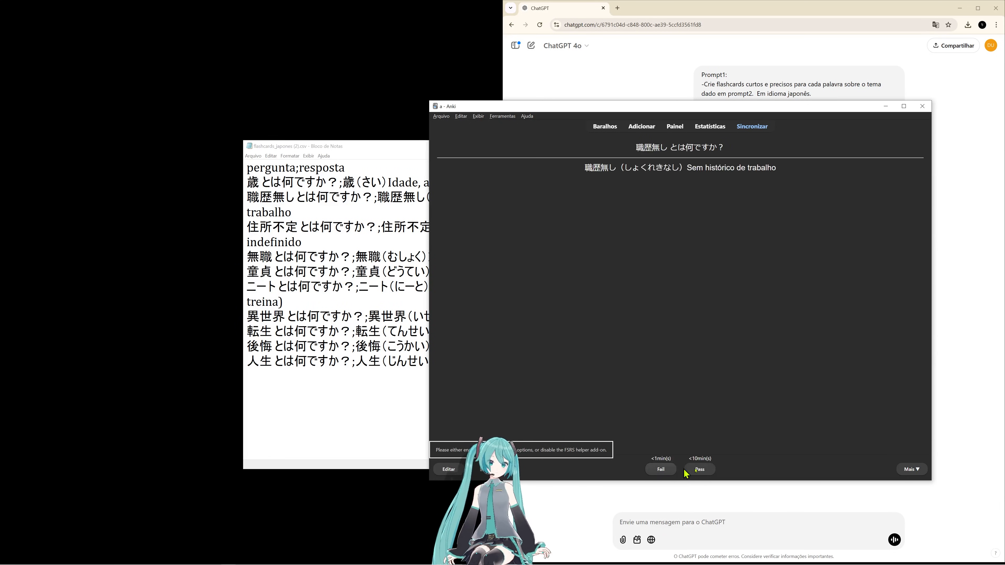
left_click(701, 471)
Step: Minimize the flashcards_japones (2).csv window, move the Anki window off the ChatGPT conversation and switch to ChatGPT
left_click(703, 500)
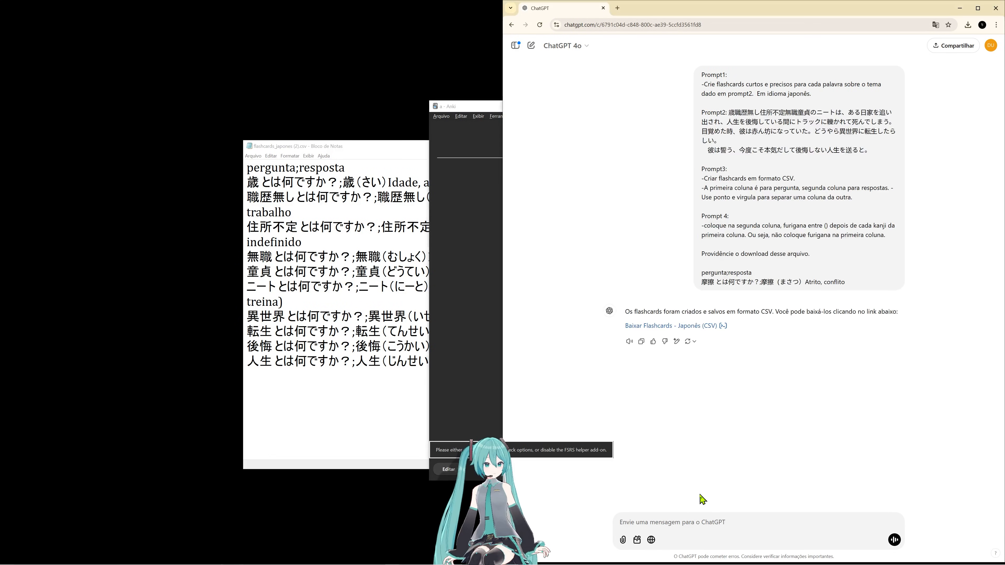
left_click(471, 343)
left_click_drag(831, 112, 790, 113)
left_click(347, 160)
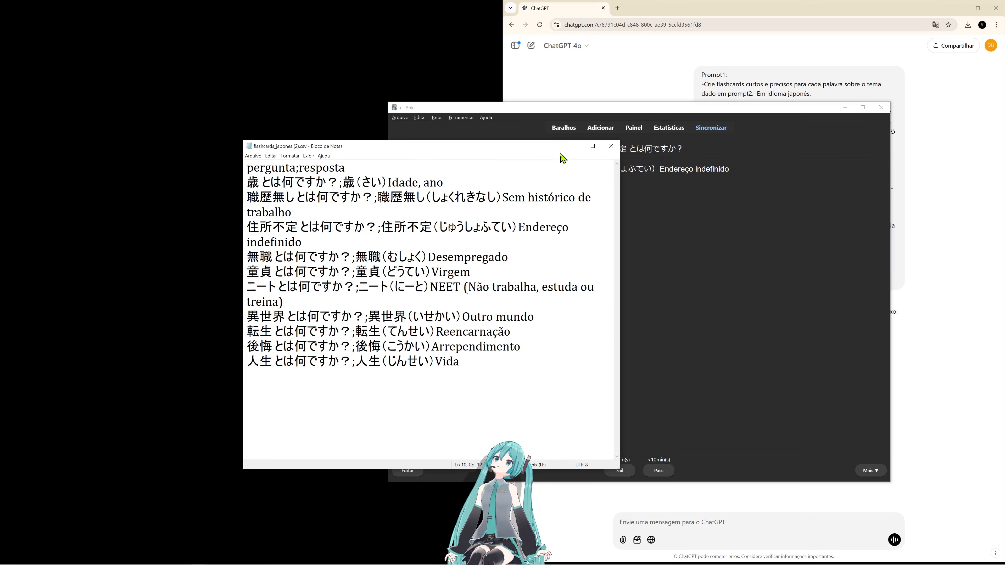
left_click(574, 146)
left_click_drag(768, 109, 568, 106)
left_click(745, 165)
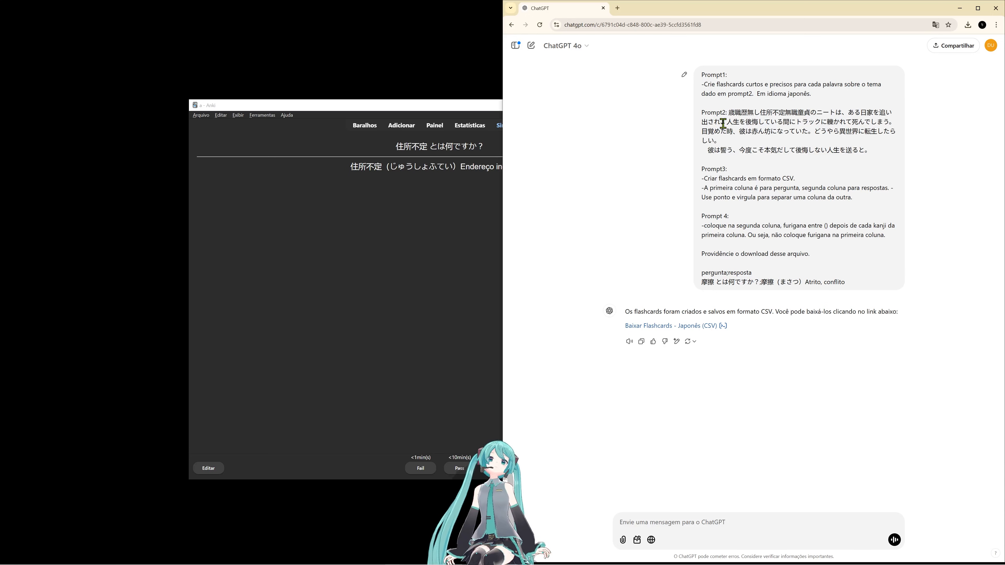
Step: Examine the Japanese source passage given under Prompt2 in the sent ChatGPT message
left_click_drag(729, 112, 869, 152)
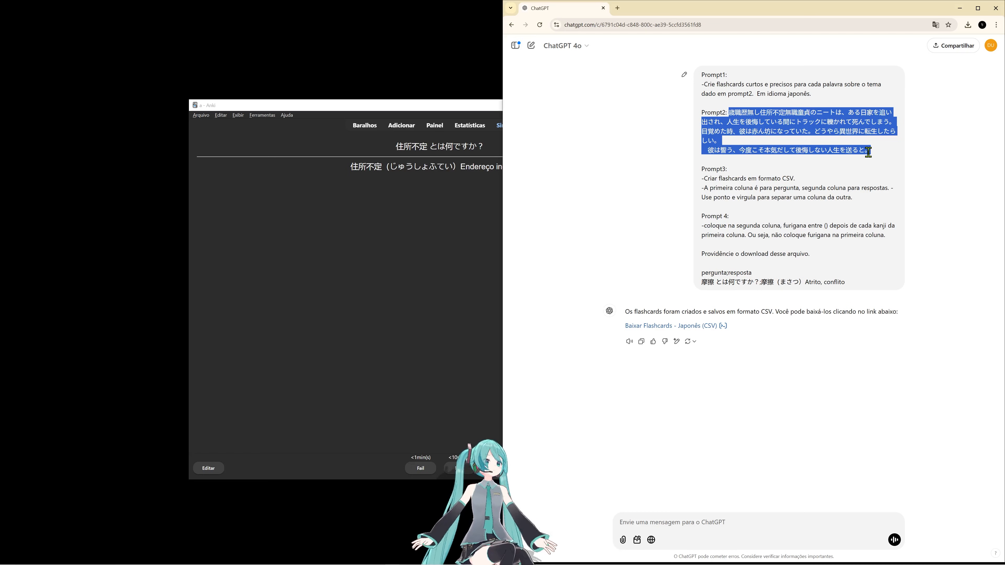
triple_click(731, 113)
left_click_drag(864, 153, 723, 109)
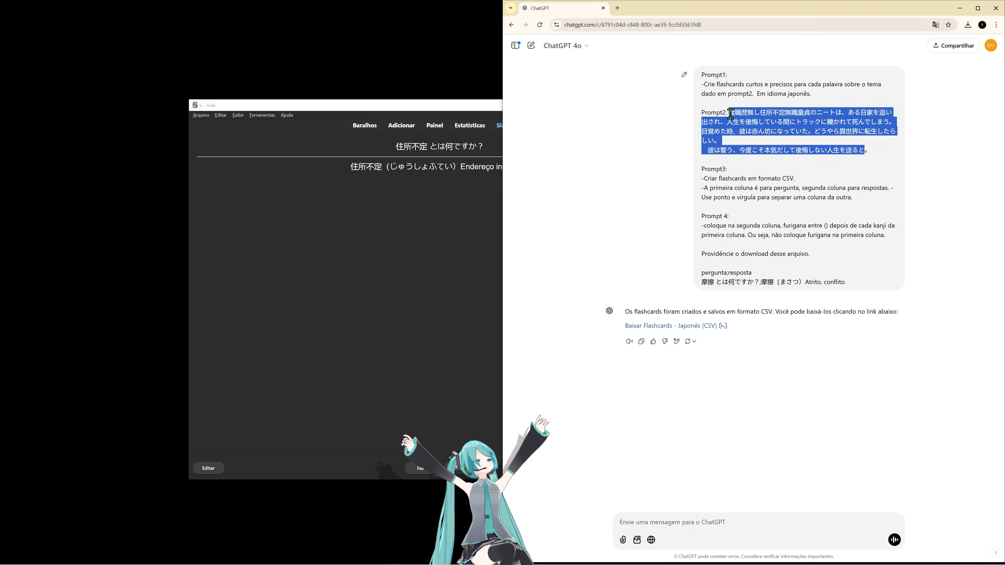
left_click(731, 115)
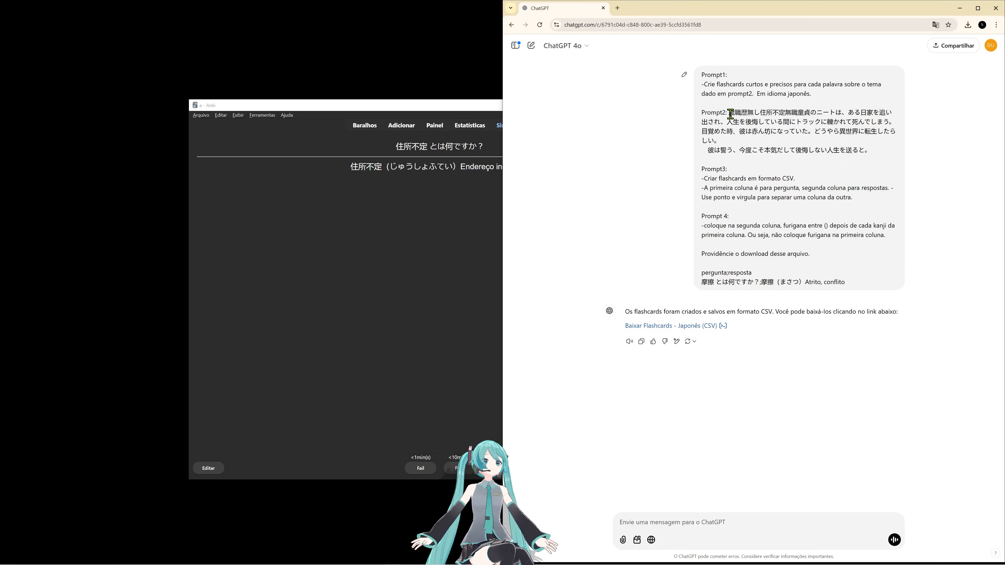
Step: Examine the Prompt2 passage, the Prompt3 CSV instructions, the download request and the reply's download link in the ChatGPT conversation
left_click_drag(731, 114, 866, 150)
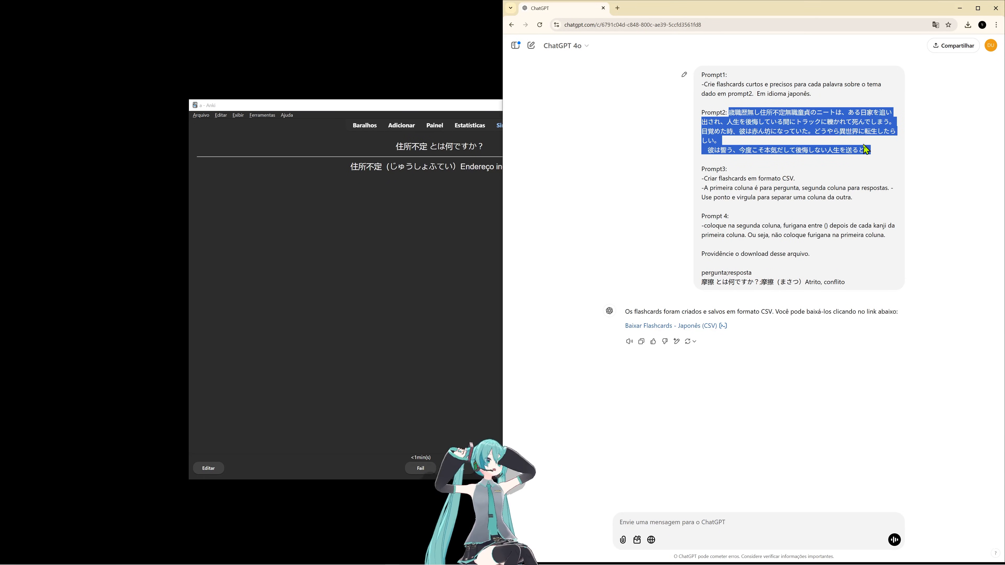
left_click(837, 171)
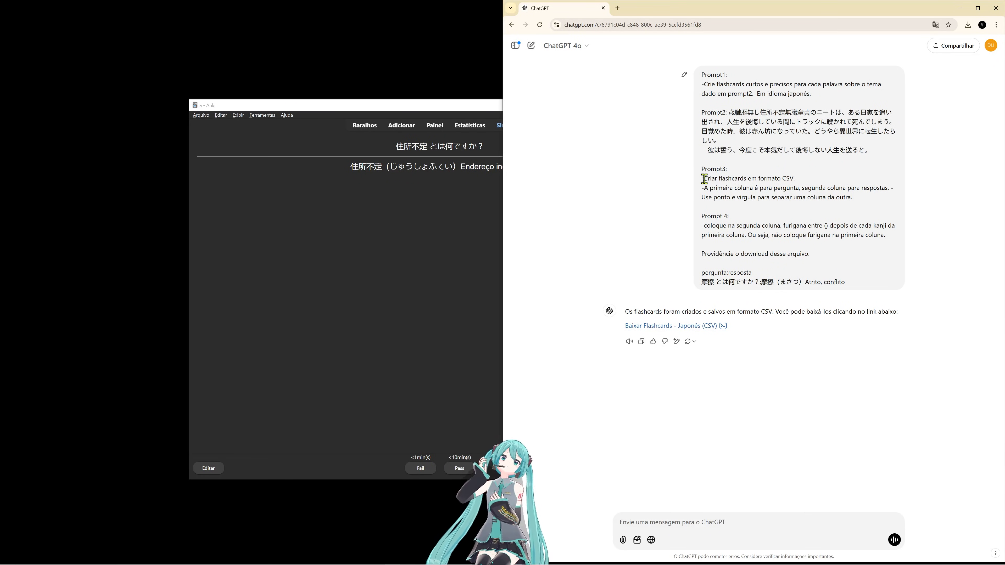
left_click_drag(704, 179, 867, 207)
left_click(867, 207)
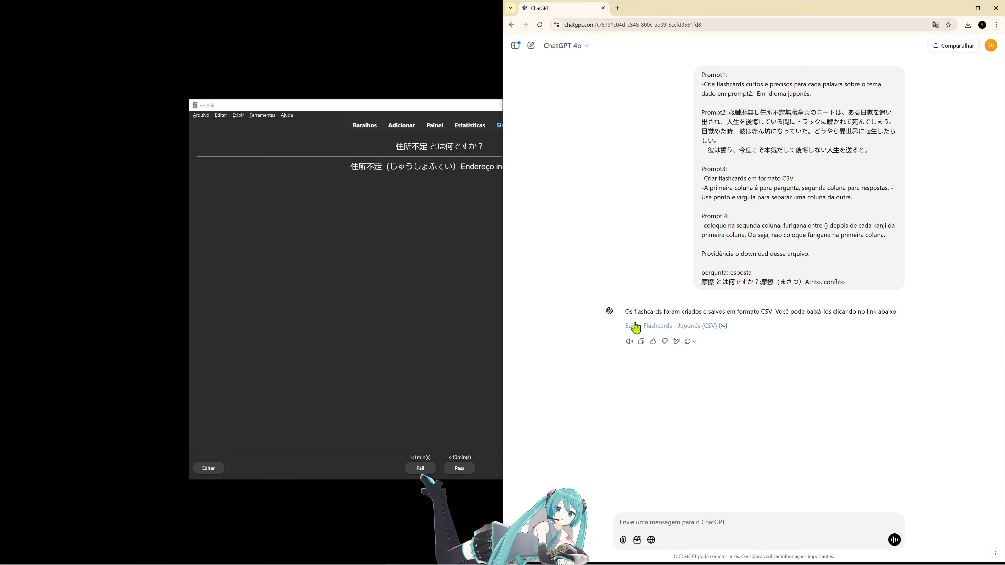
mouse_move(701, 254)
left_mouse_down()
mouse_move(811, 256)
mouse_move(701, 254)
left_mouse_up()
left_click(812, 258)
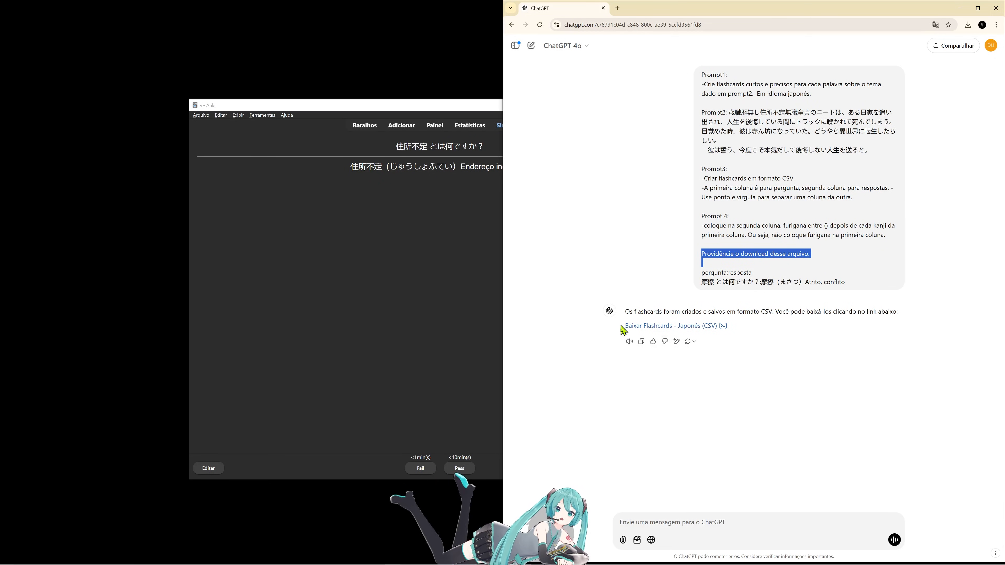
left_click(642, 341)
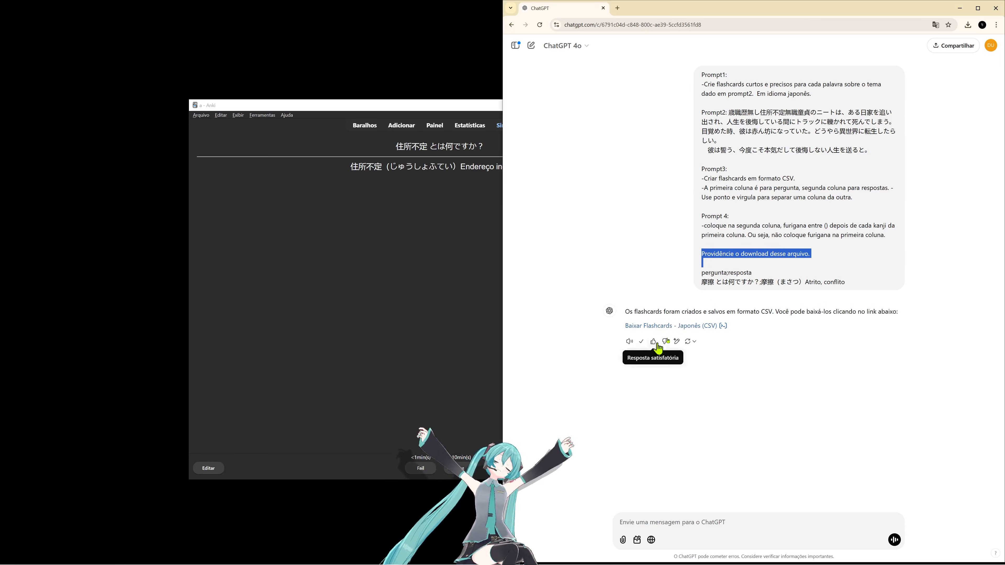
left_click_drag(739, 329, 611, 329)
left_click(678, 358)
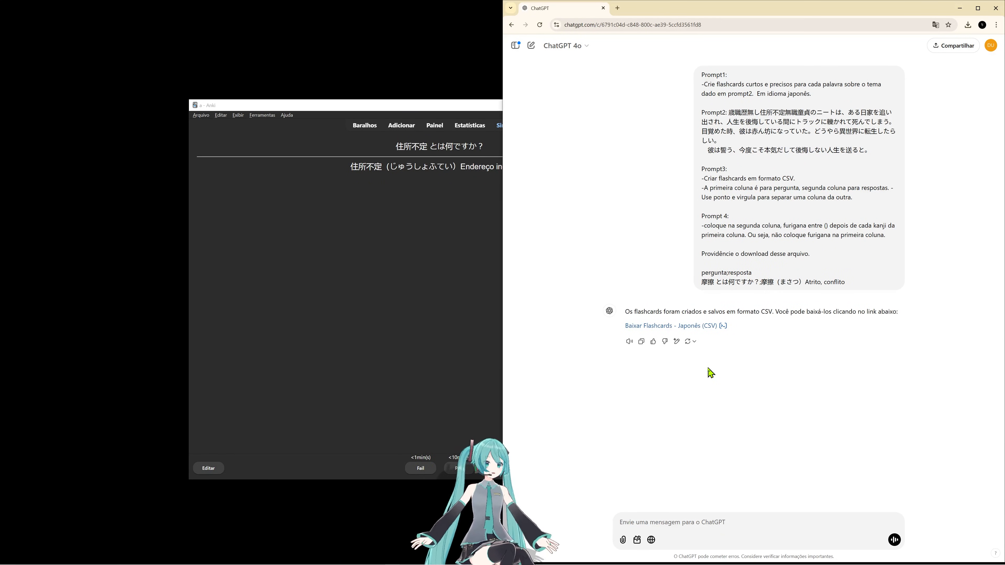
left_click_drag(703, 88, 831, 281)
left_click(826, 280)
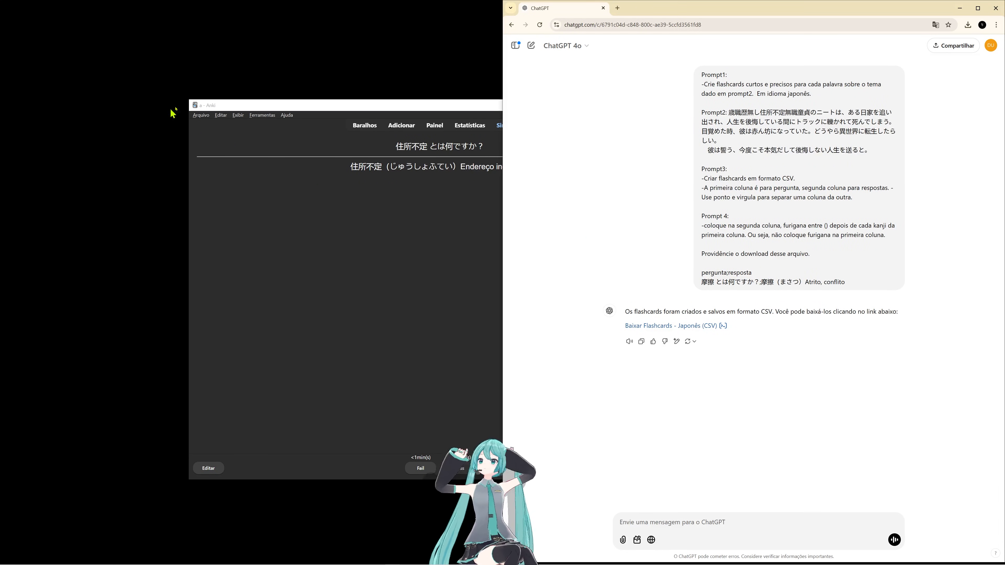
Step: Review the tutorial topics in the untitled Notepad note, highlight the line about installing Anki on a computer, and minimize the note
left_click(199, 115)
left_click(417, 105)
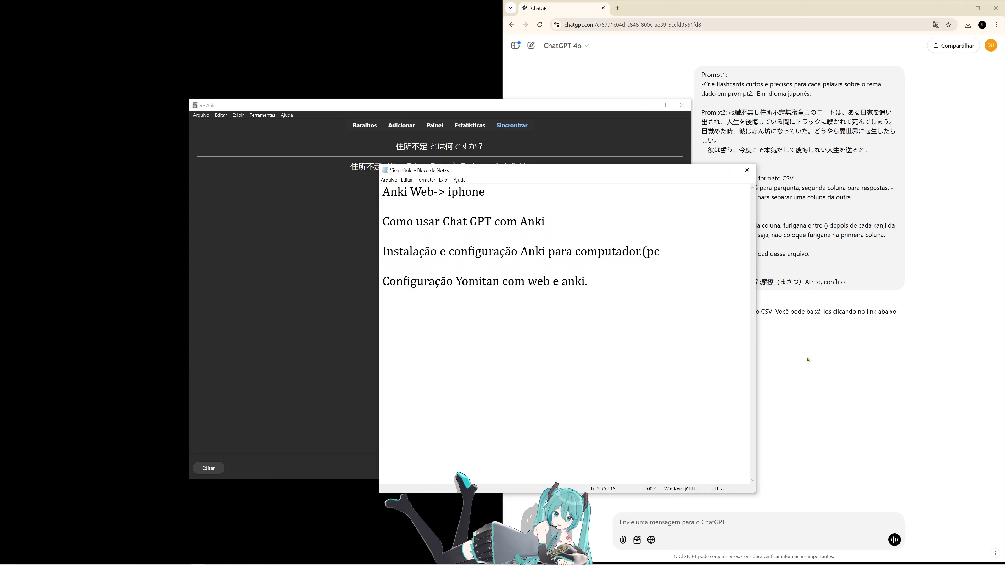
left_click(590, 220)
left_click(617, 235)
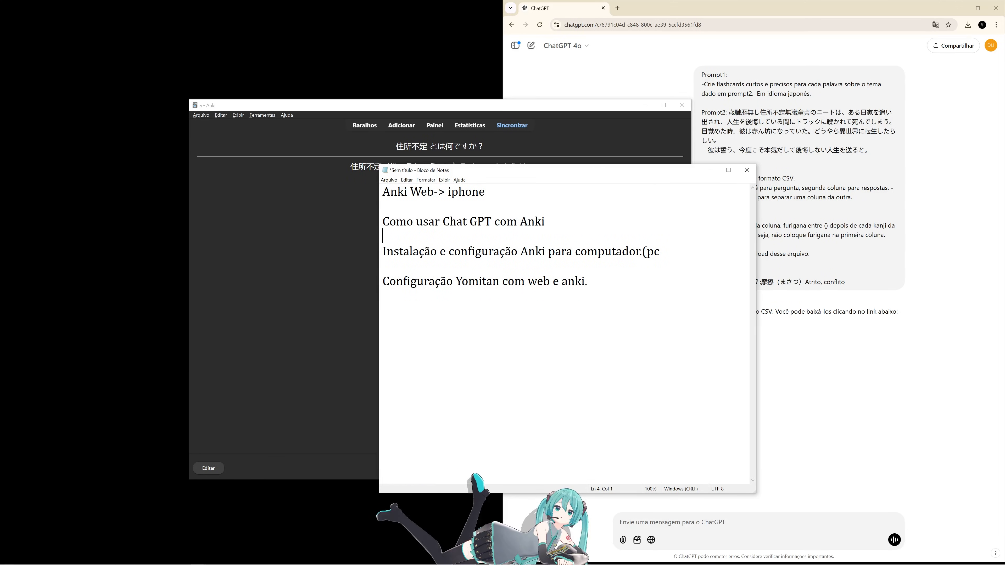
left_click_drag(396, 250, 660, 251)
left_click(666, 245)
left_click(710, 171)
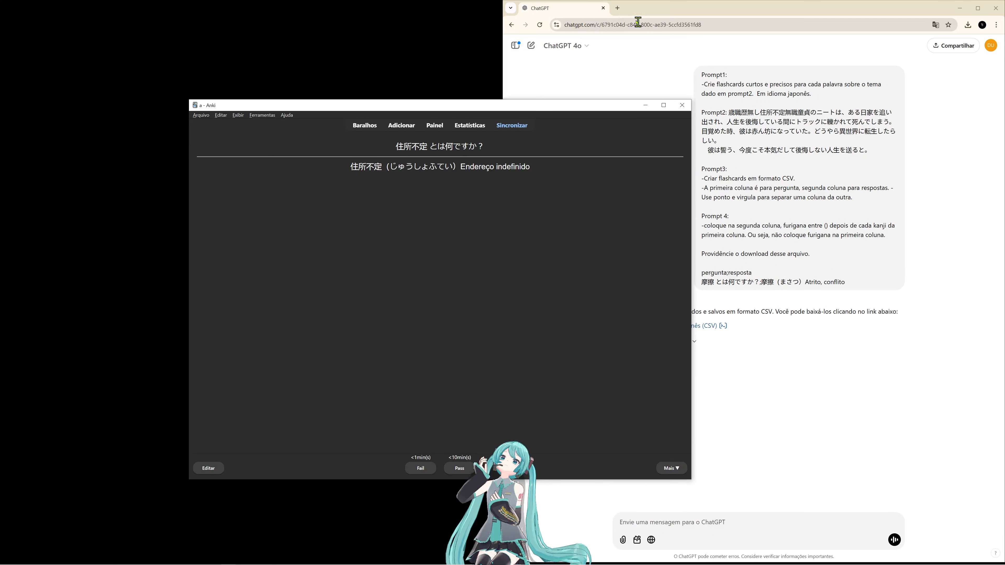
Step: Close the ChatGPT browser tab and switch to the AnkiPassoaPasso repository page on GitHub
left_click(606, 11)
left_click(604, 8)
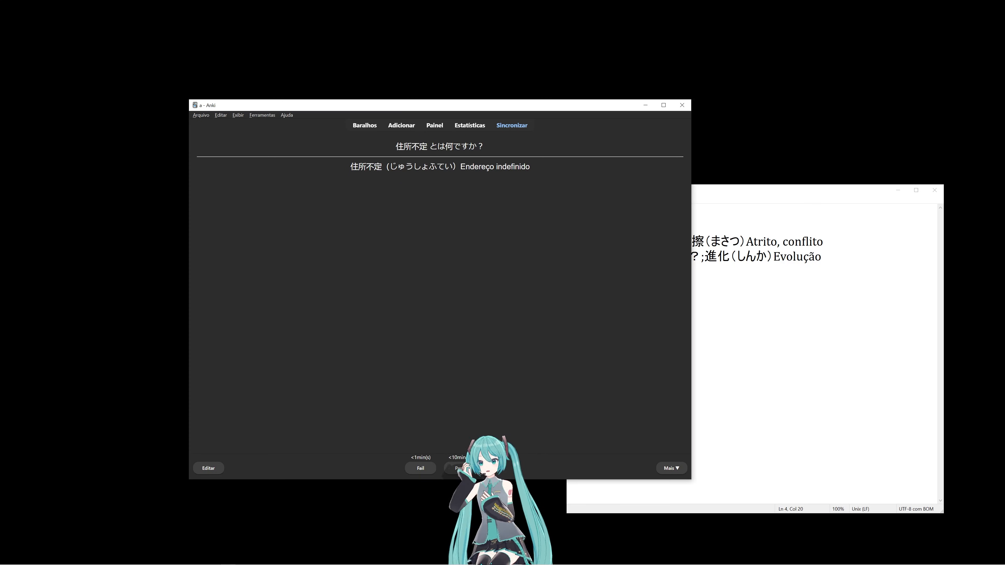
key("alt+Tab")
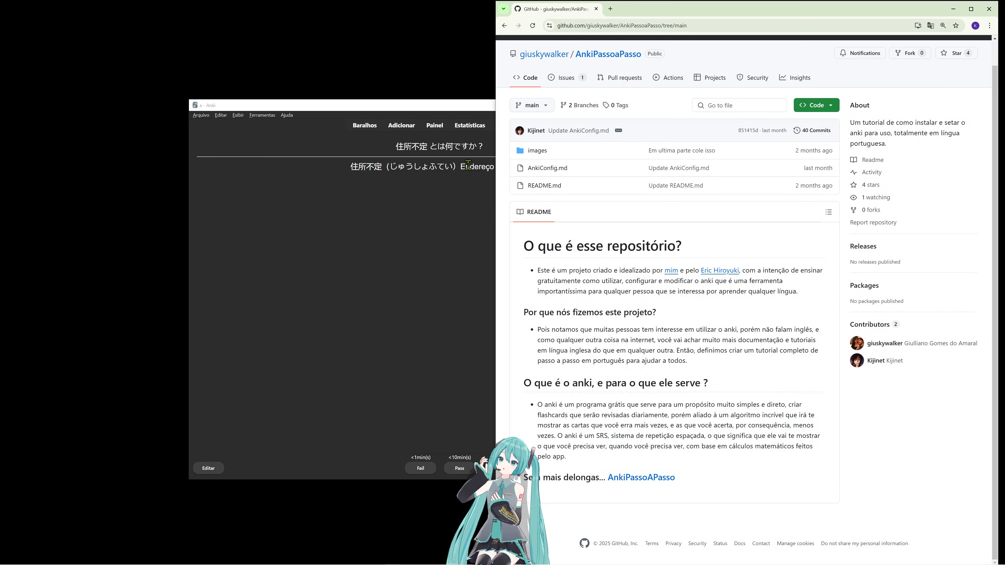
left_click(470, 113)
left_click(694, 278)
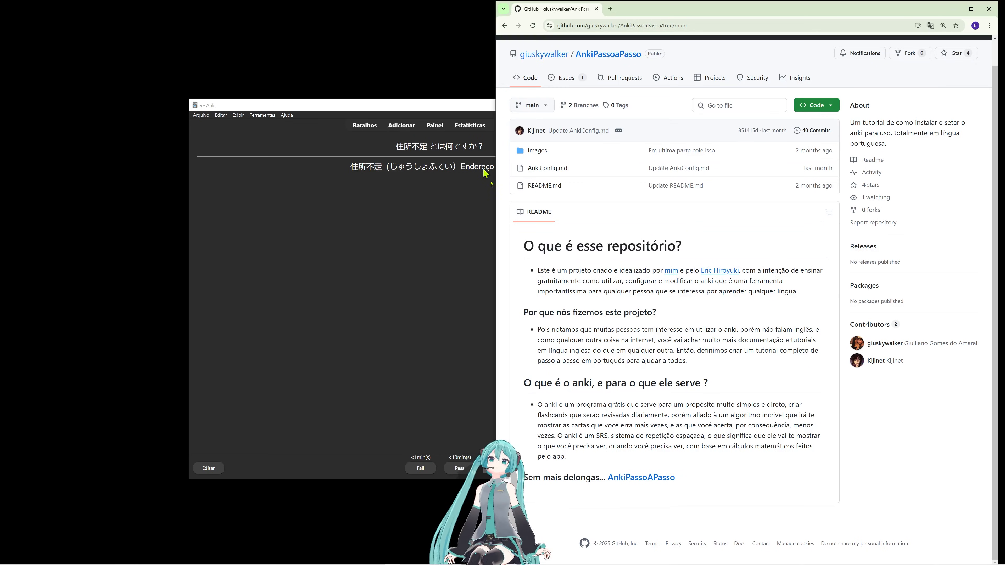
Step: Enlarge and read the repository README, visit the first author's linked profile and return to the explanation of what Anki is
scroll(688, 260, "up", 1, "ctrl")
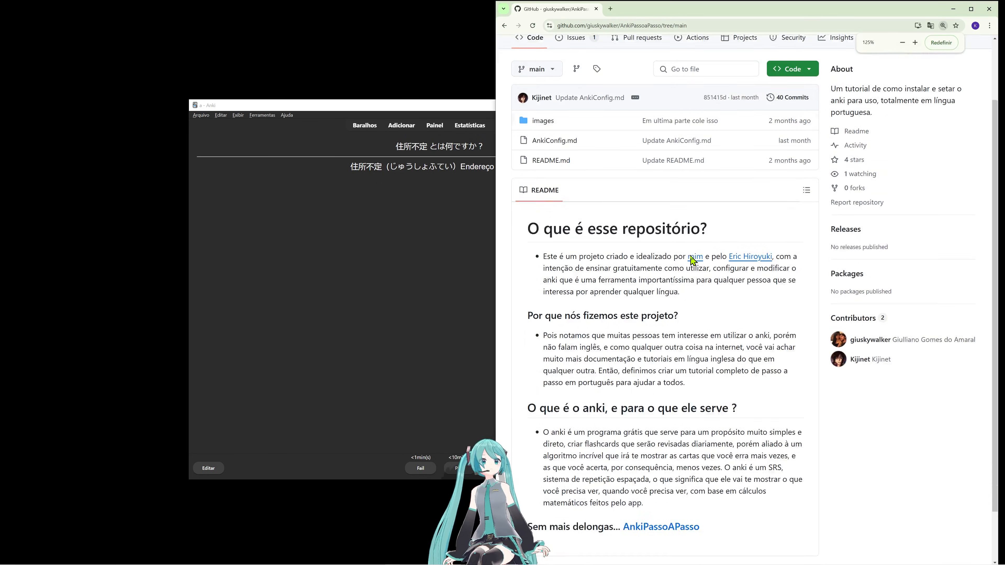
scroll(690, 261, "down", 2)
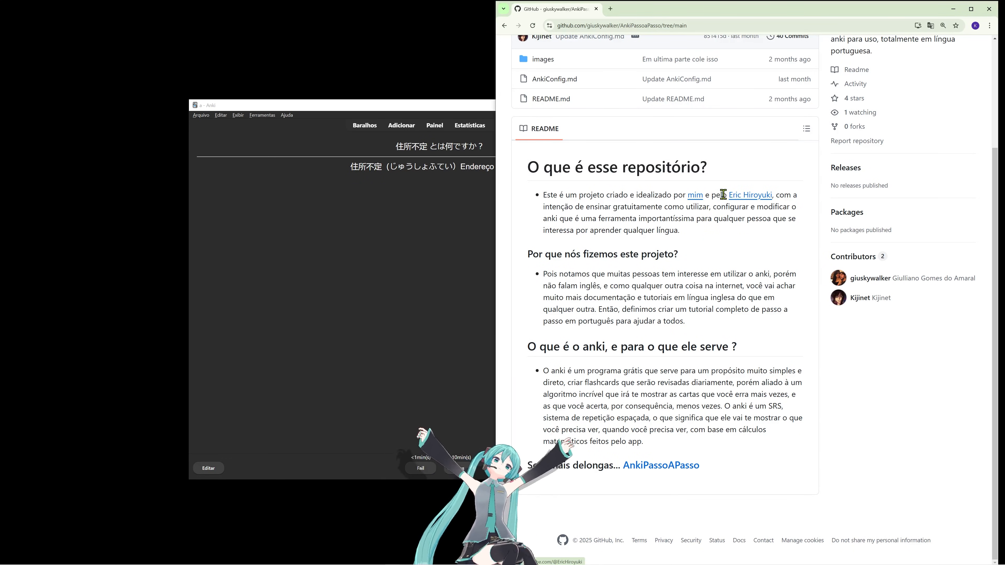
left_click(699, 200)
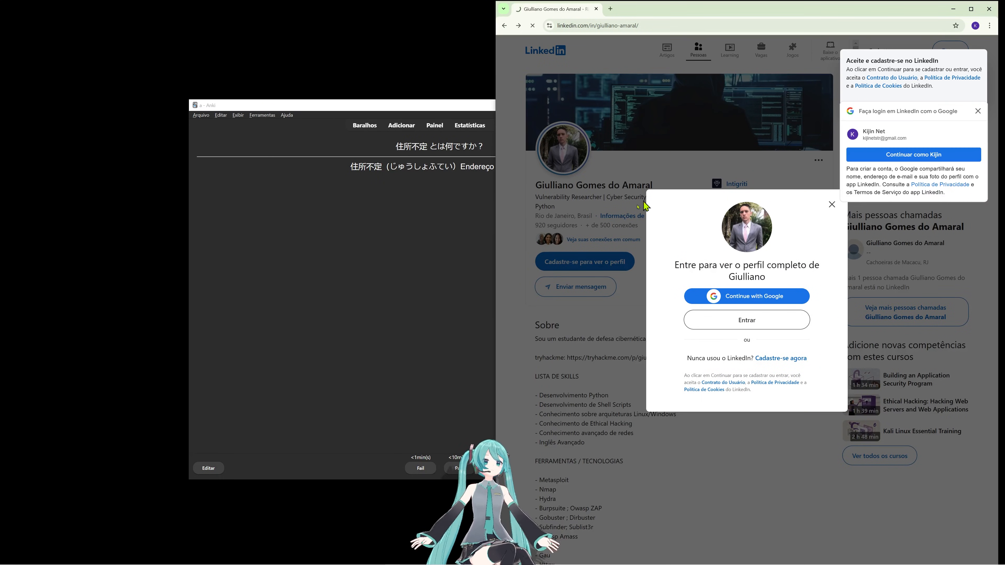
key("alt+Left")
left_click_drag(545, 191, 727, 423)
left_click(728, 427)
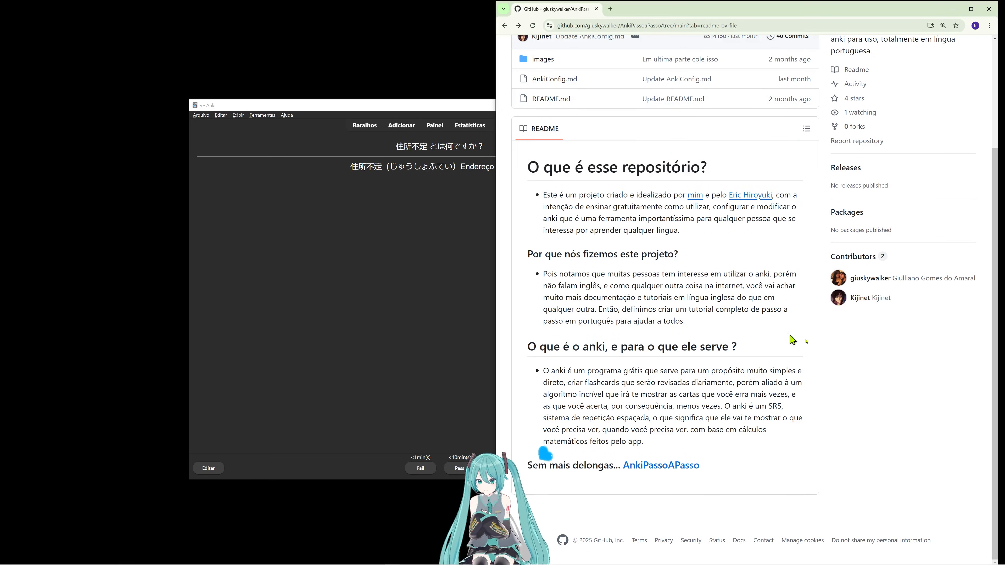
Step: Open the AnkiPassoAPasso guide from the README, visit its linked Anki website and return to the installation instructions
left_click(649, 469)
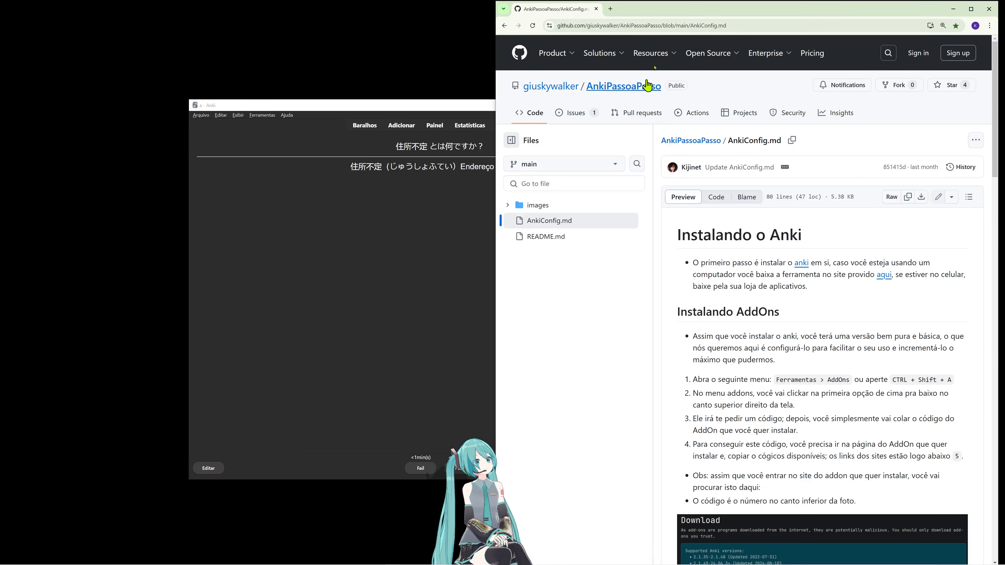
scroll(726, 271, "down", 1)
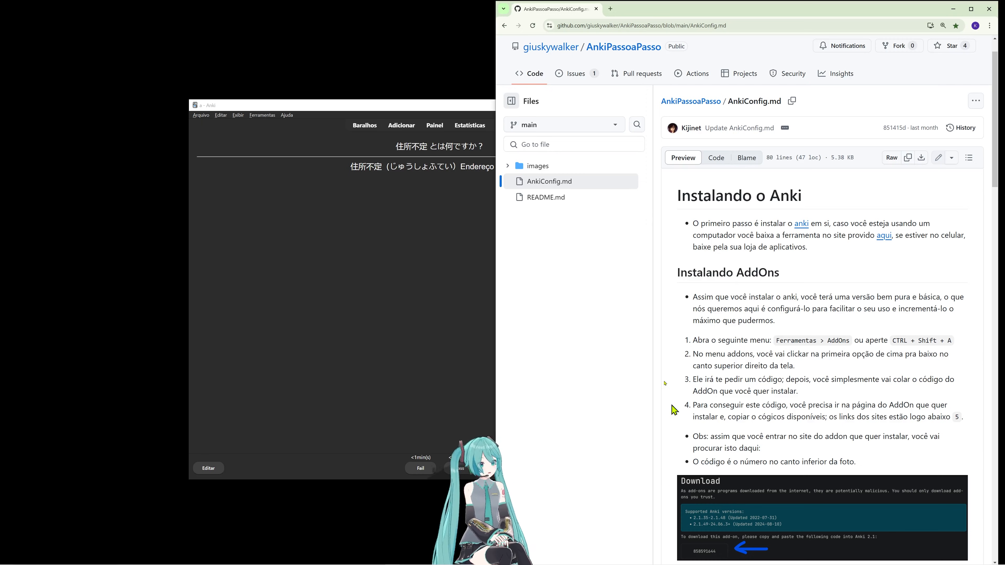
key("ctrl+minus")
key("ctrl+minus")
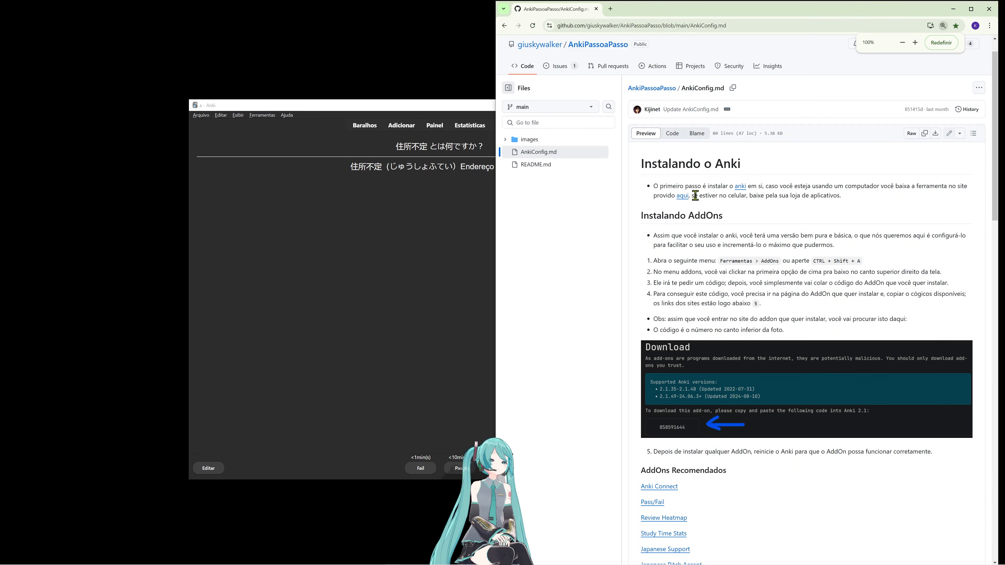
left_click(740, 187)
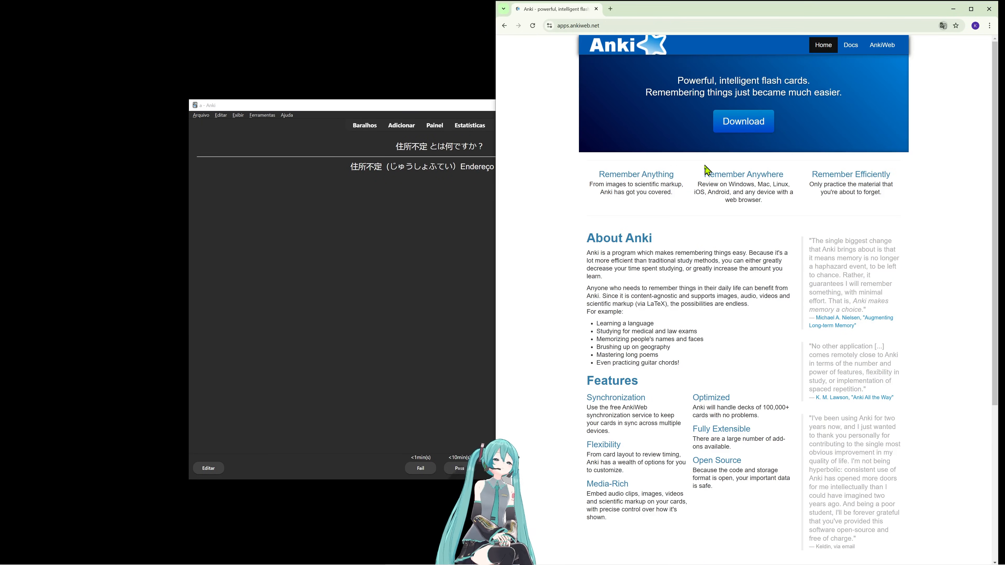
key("alt+Left")
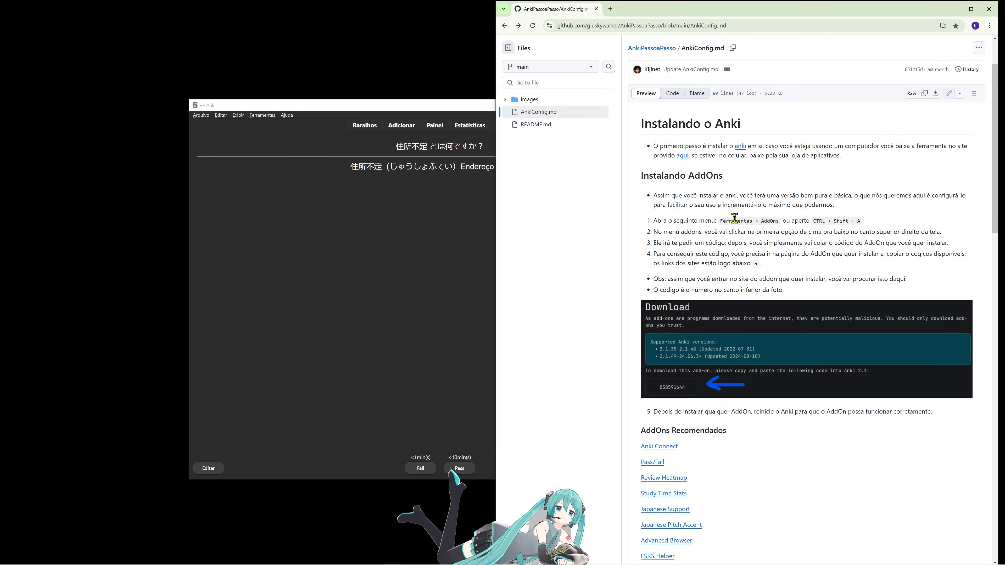
scroll(735, 218, "up", 1)
Step: Start studying the Core 2k/6k Optimized JP Vocab deck in Anki, reveal the 三 card's answer and return to the deck list
left_click(364, 125)
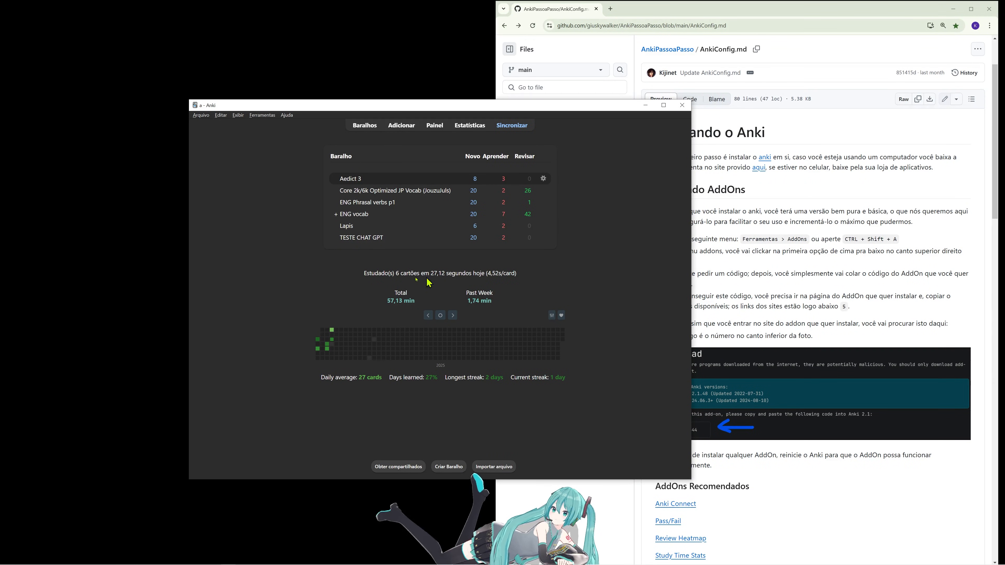
left_click(393, 191)
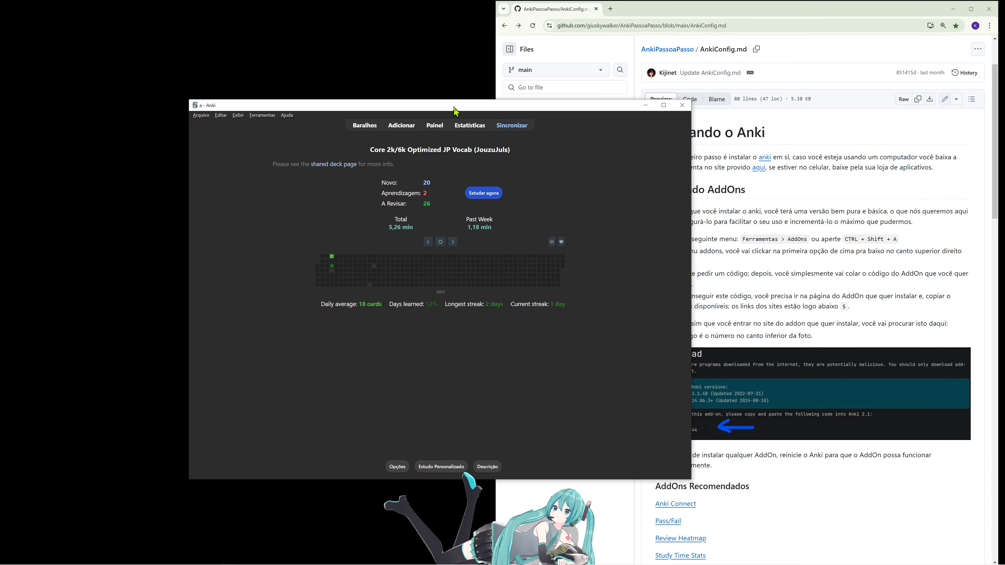
left_click_drag(455, 109, 461, 70)
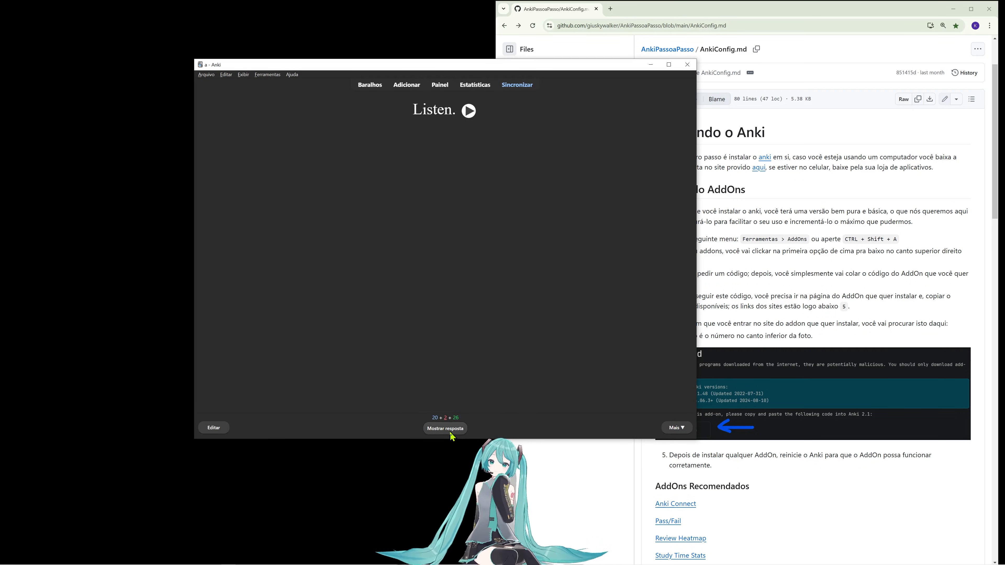
left_click(455, 430)
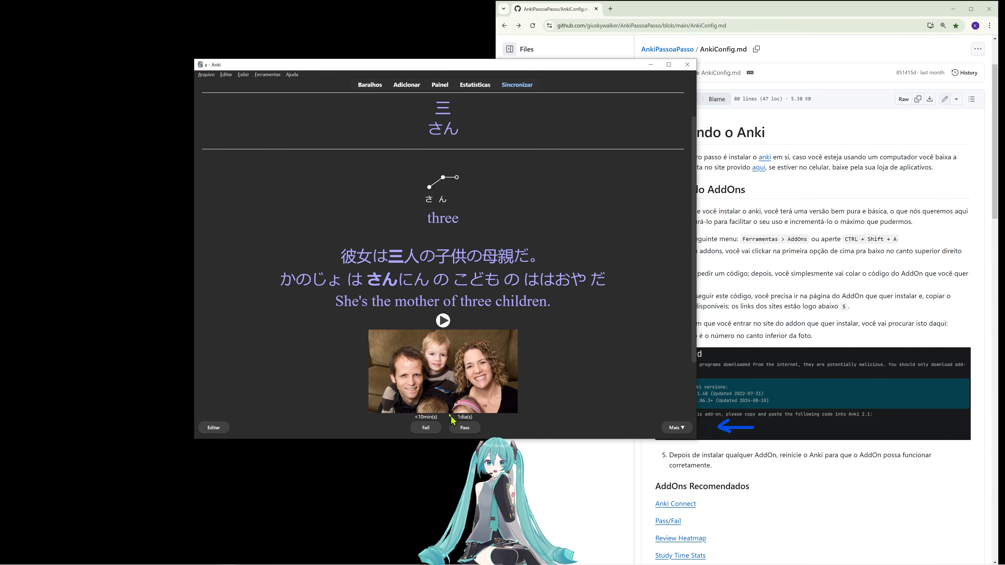
left_click(370, 85)
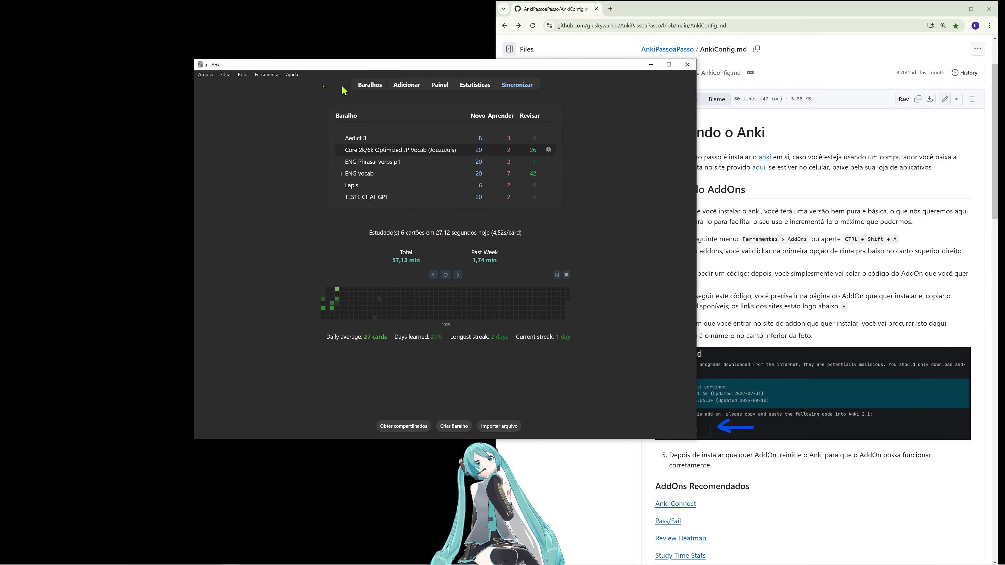
Step: Look through the FSRS Helper add-on options in Anki without changing any, and switch back to the GitHub guide
left_click(267, 75)
mouse_move(271, 229)
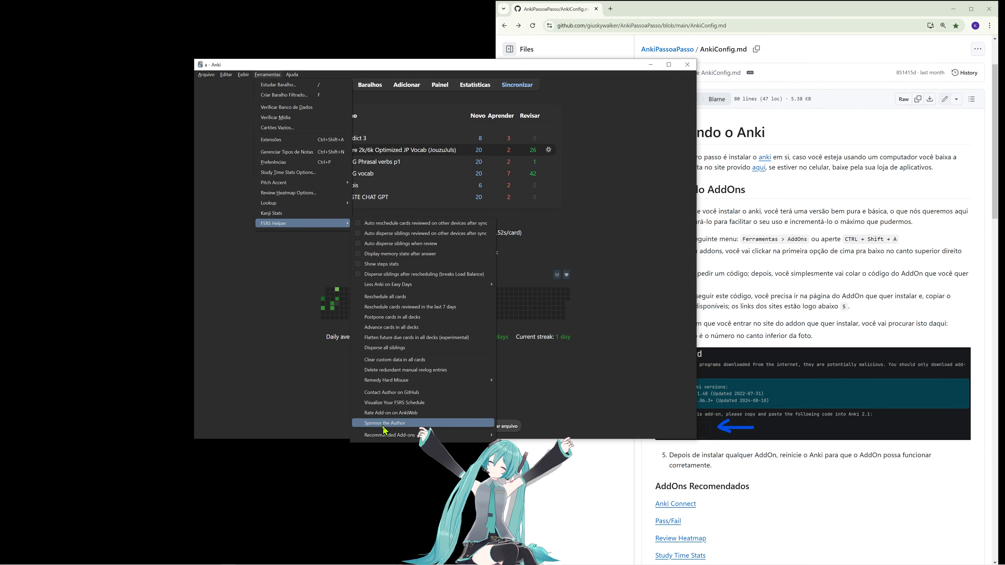
mouse_move(388, 439)
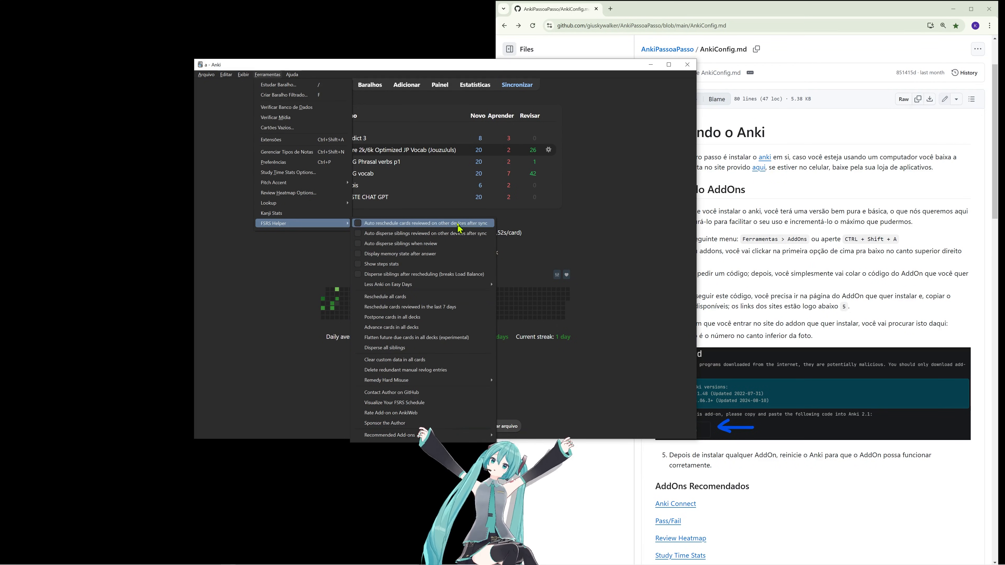
left_click(722, 210)
left_click(722, 211)
Step: Read the guide's add-on installation steps, the AddOns Recomendados list and the Importando um deck section
scroll(730, 212, "down", 2)
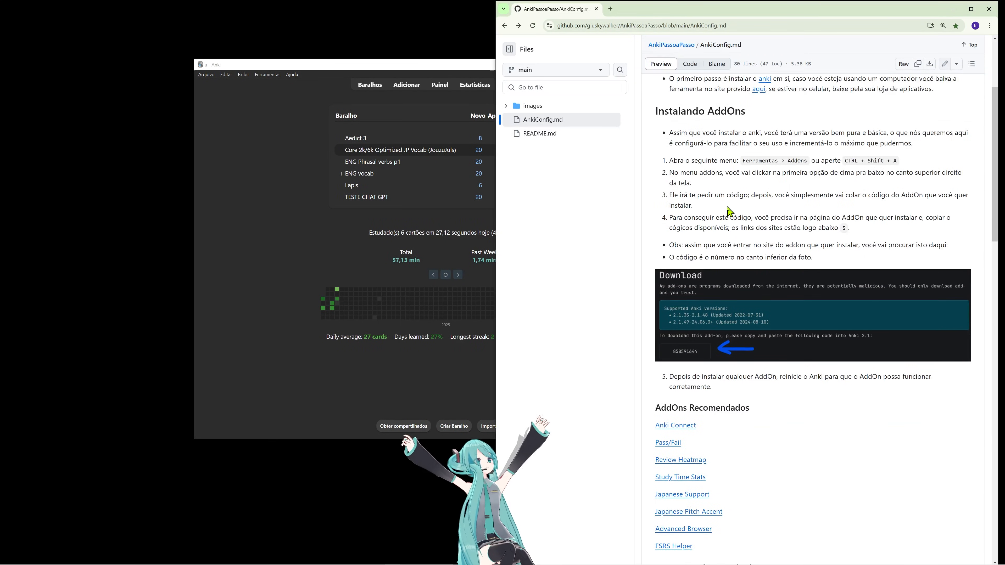
scroll(730, 212, "down", 3)
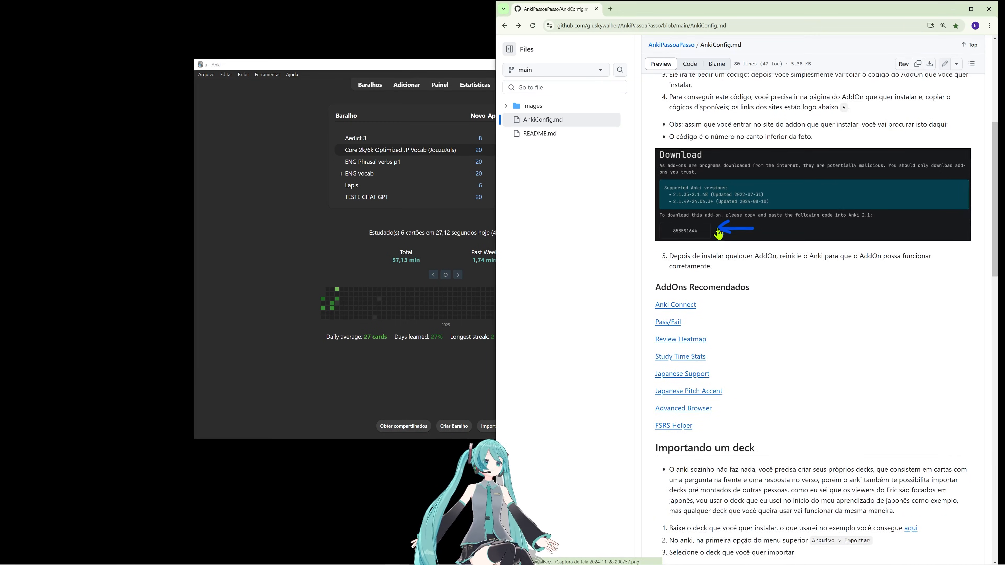
scroll(718, 234, "down", 3)
scroll(709, 186, "up", 4)
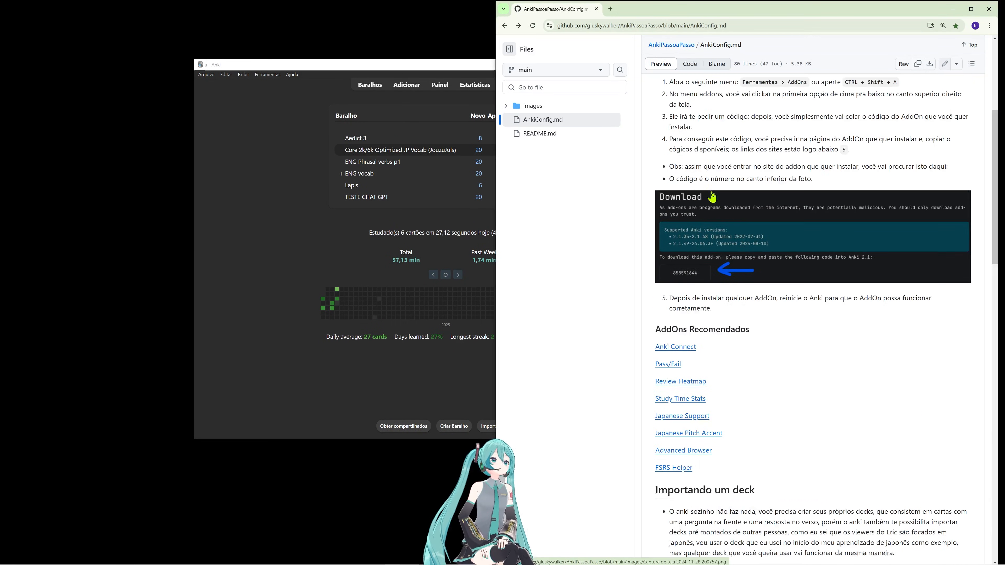
scroll(712, 196, "up", 2)
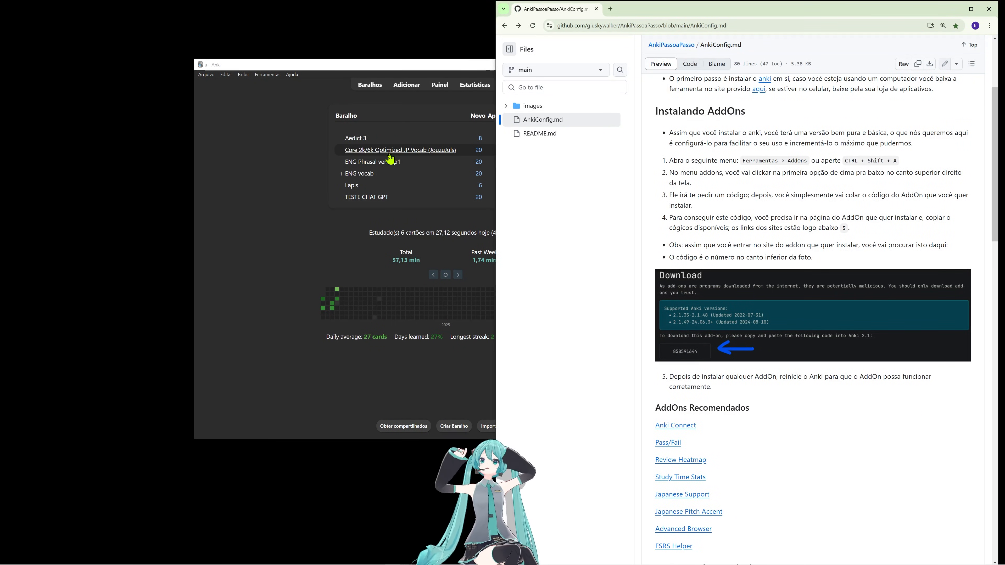
Step: Reopen the Core 2k/6k deck in Anki, reveal the answer of its Listen card and go back to the deck list
left_click(400, 151)
left_click(491, 154)
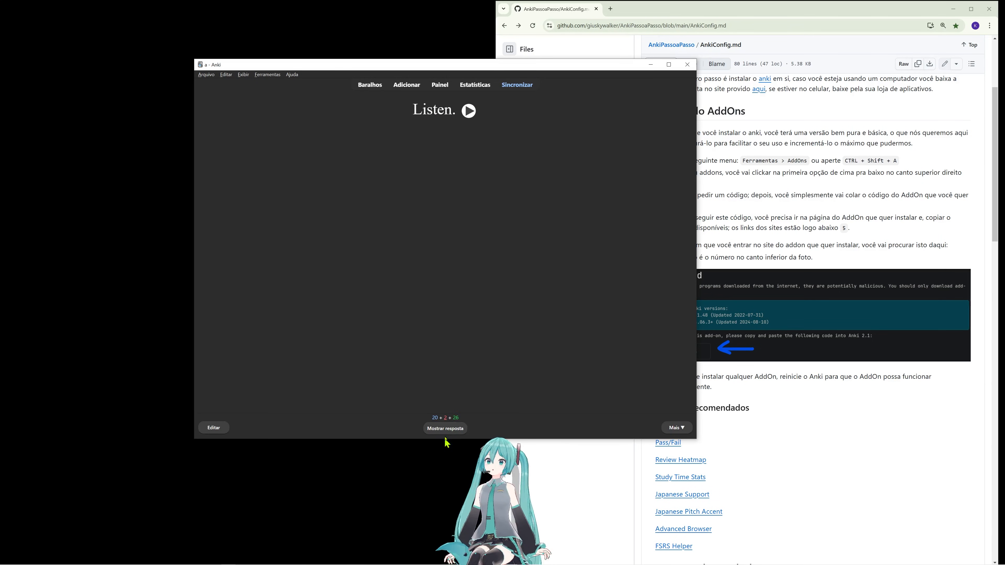
left_click(447, 433)
left_click(375, 89)
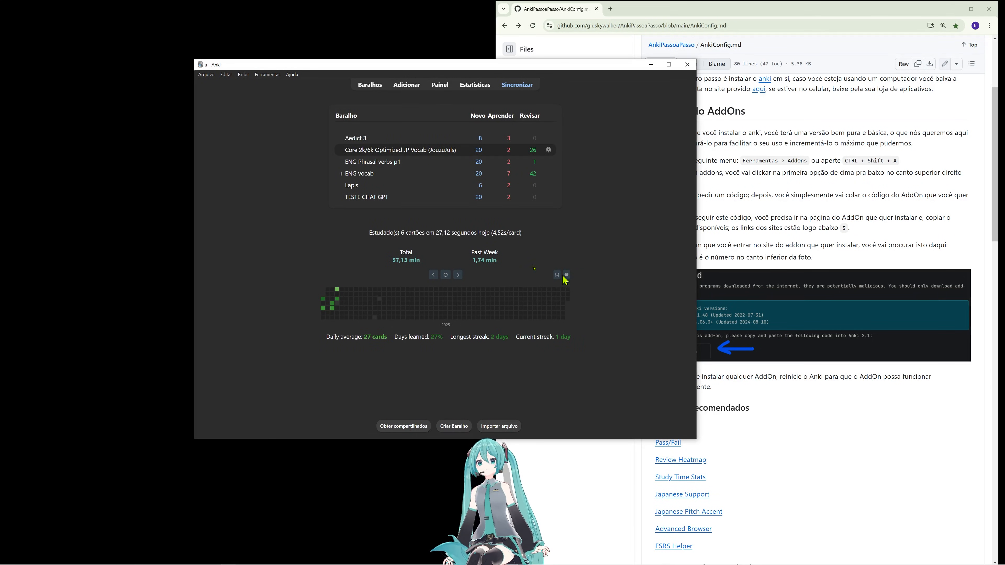
Step: From the guide's AddOns Recomendados list, open the AnkiWeb pages of all eight add-ons, Anki Connect to FSRS Helper, in separate tabs
left_click(722, 219)
scroll(703, 265, "down", 5)
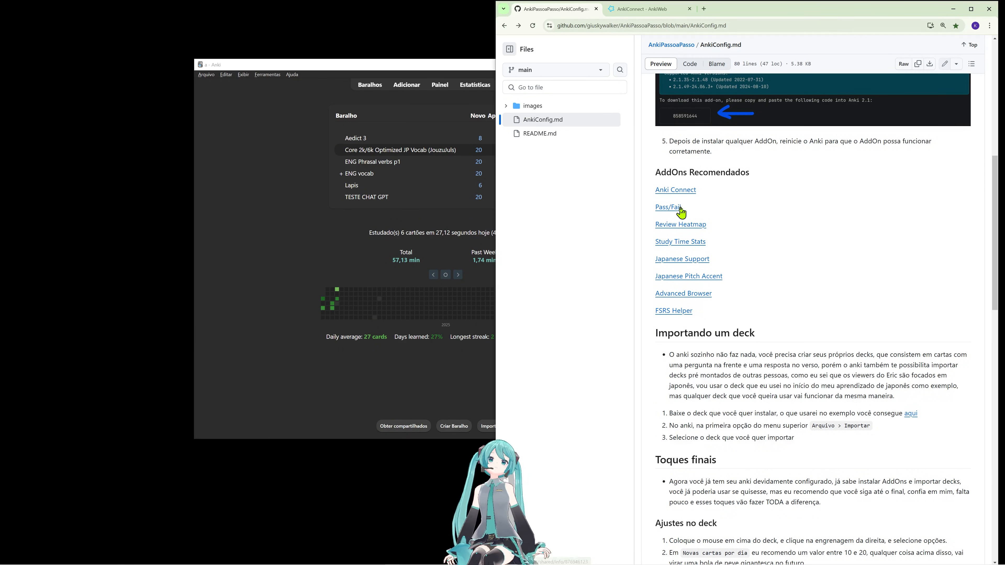
middle_click(681, 225)
middle_click(683, 242)
middle_click(683, 259)
middle_click(685, 277)
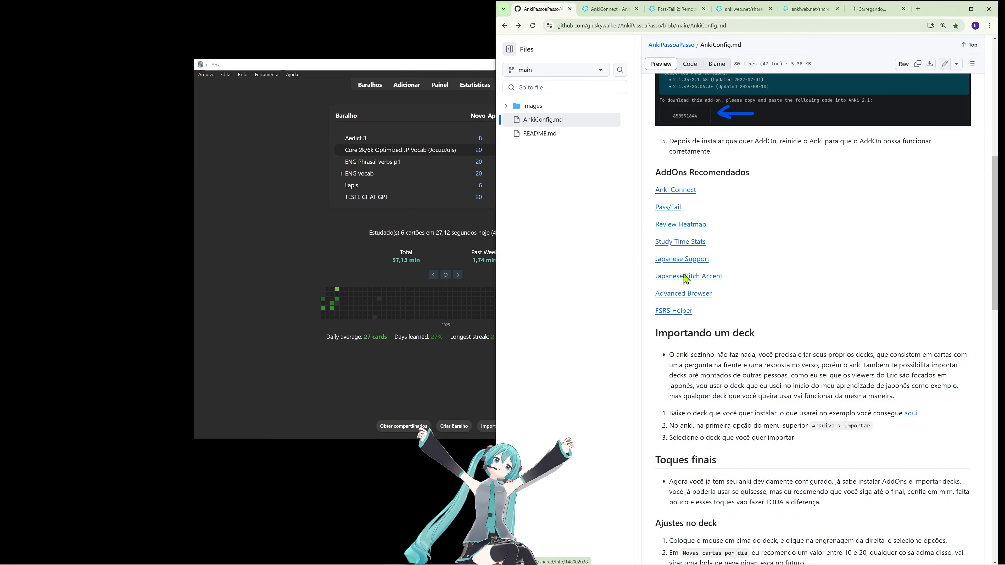
middle_click(684, 293)
middle_click(674, 310)
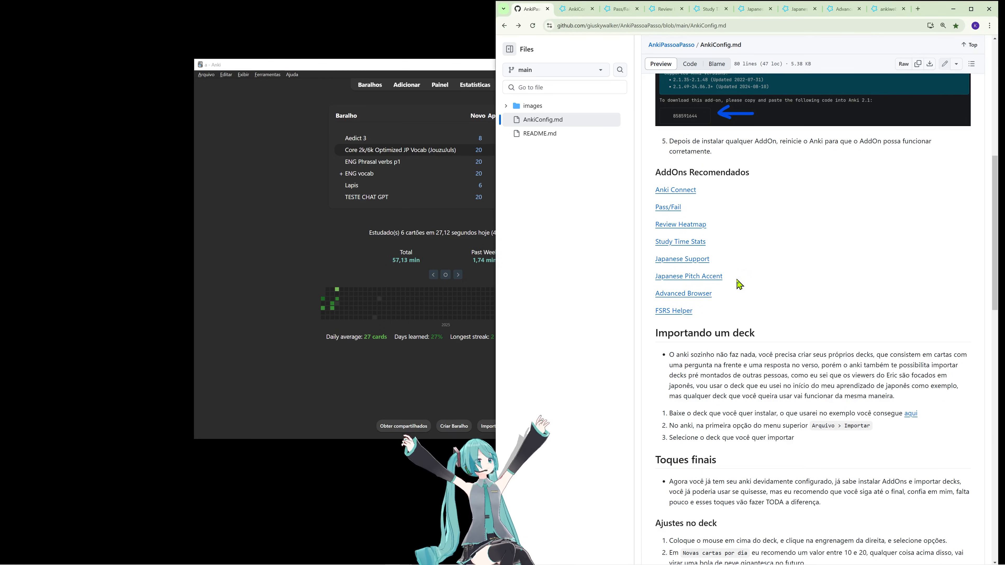
Step: Look through the AnkiConnect, Pass/Fail 2, Review Heatmap and Study Time Stats pages and return to the AnkiConnect page
left_click_drag(738, 282, 654, 260)
left_click(592, 5)
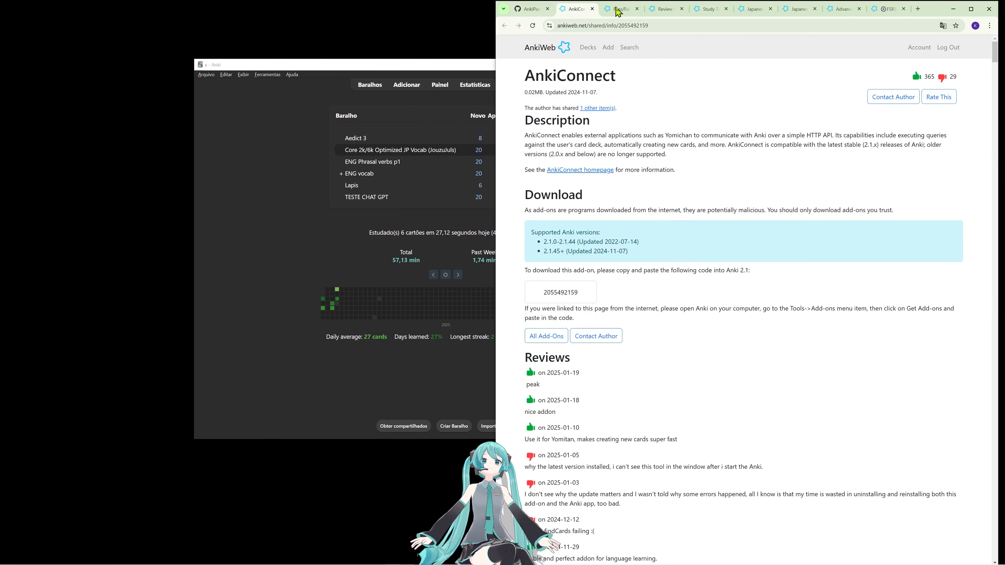
key("ctrl+Tab")
key("ctrl+Tab")
key("ctrl+Tab")
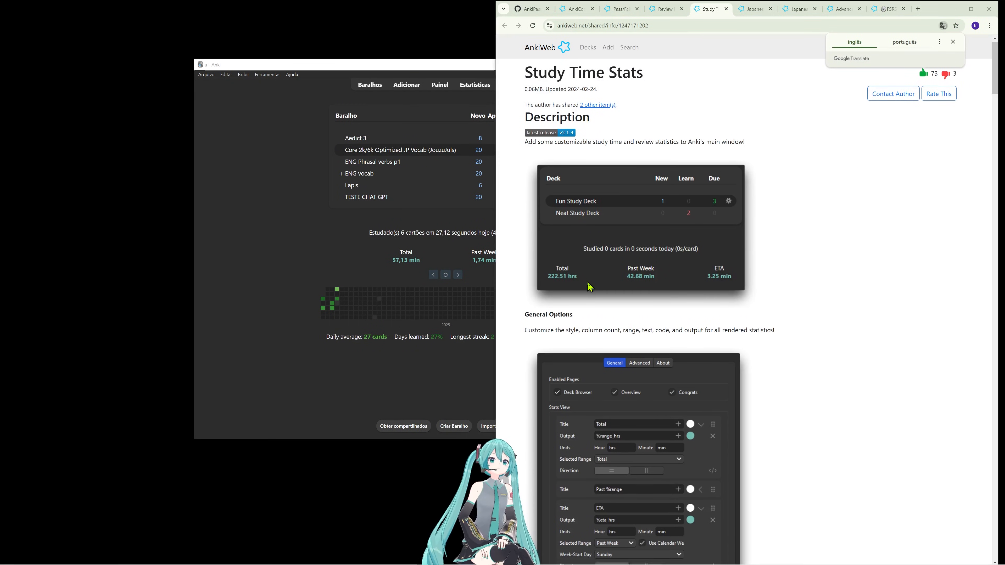
scroll(586, 257, "down", 1)
left_click(573, 8)
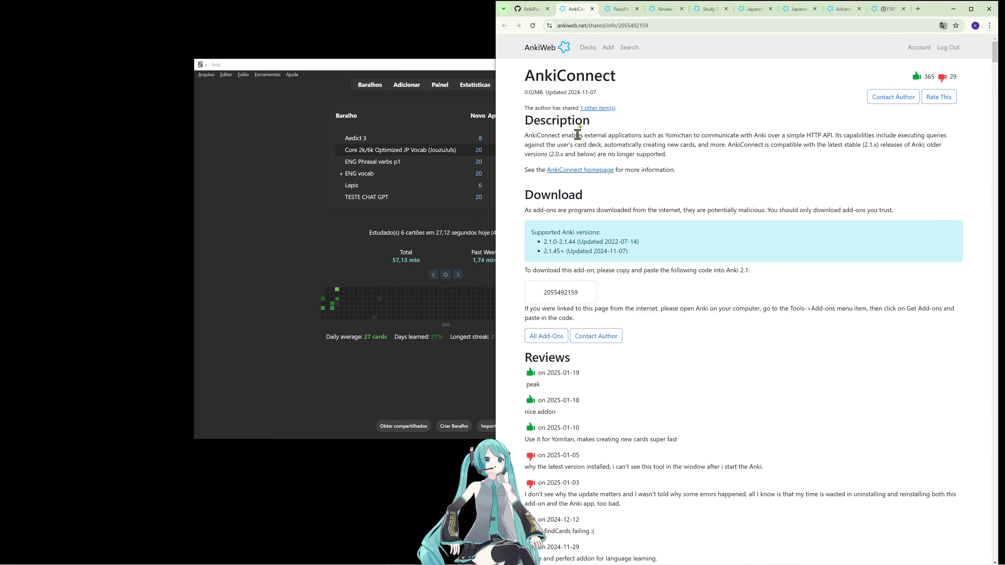
double_click(551, 292)
left_click(619, 9)
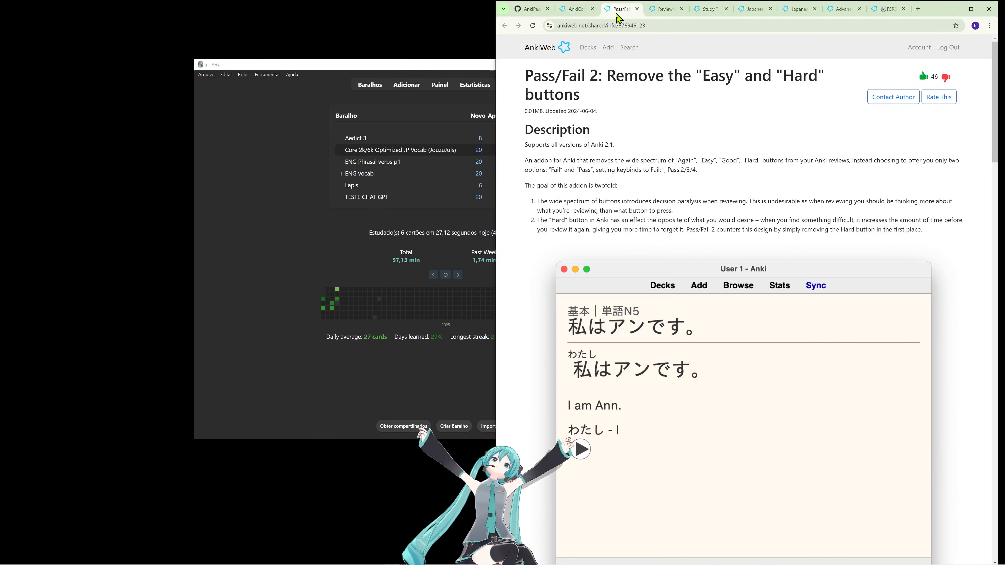
left_click(439, 94)
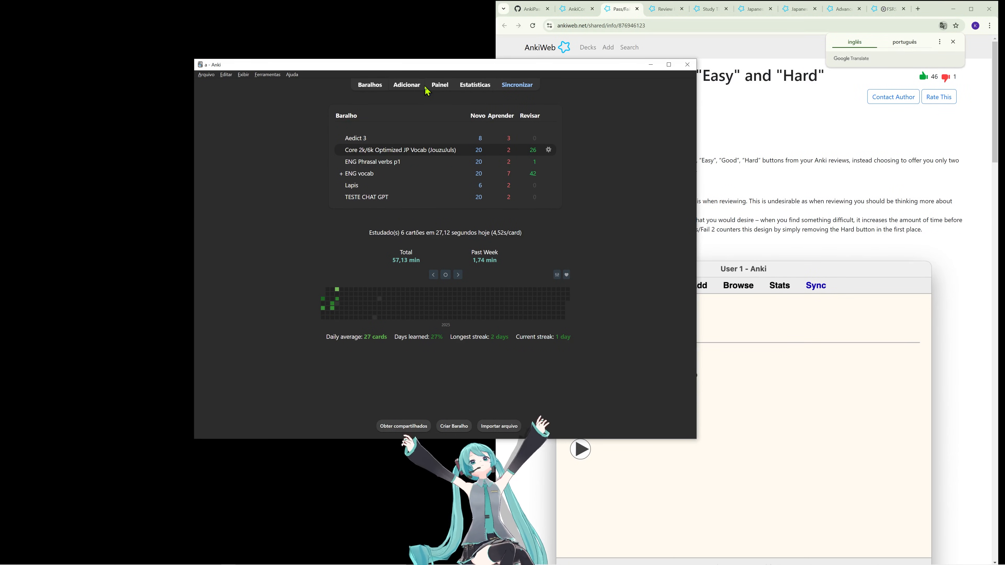
left_click(446, 84)
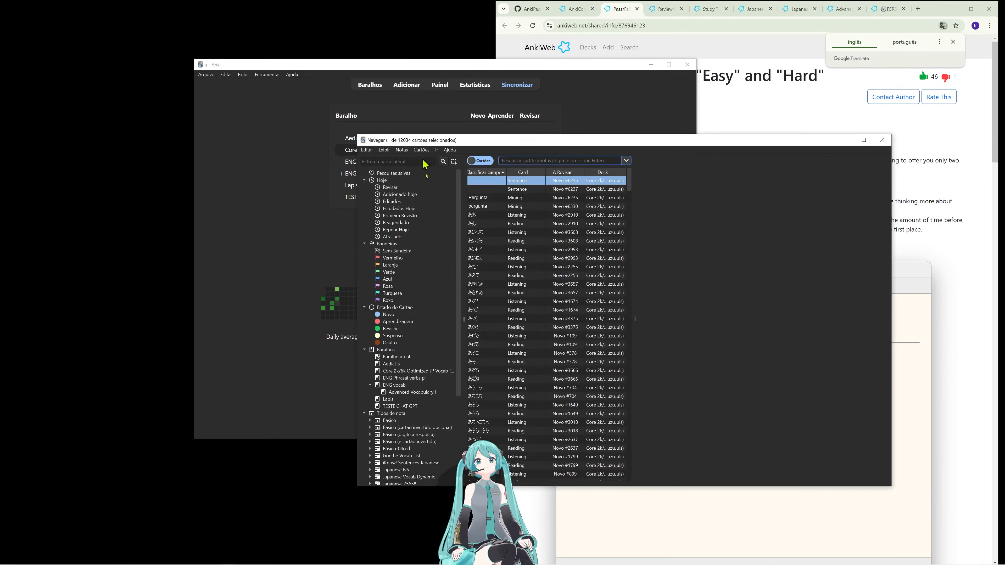
left_click(885, 139)
left_click(269, 76)
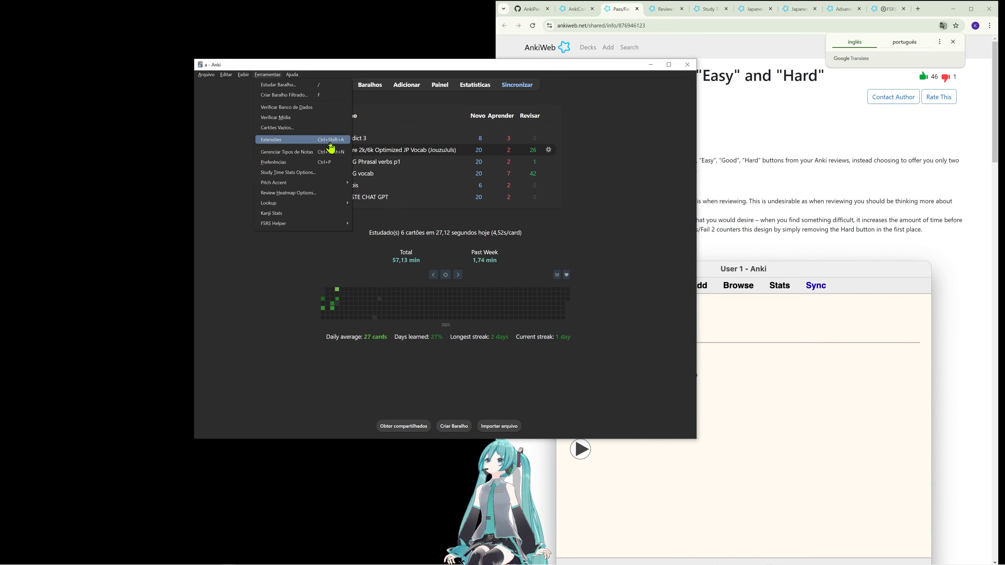
left_click(331, 142)
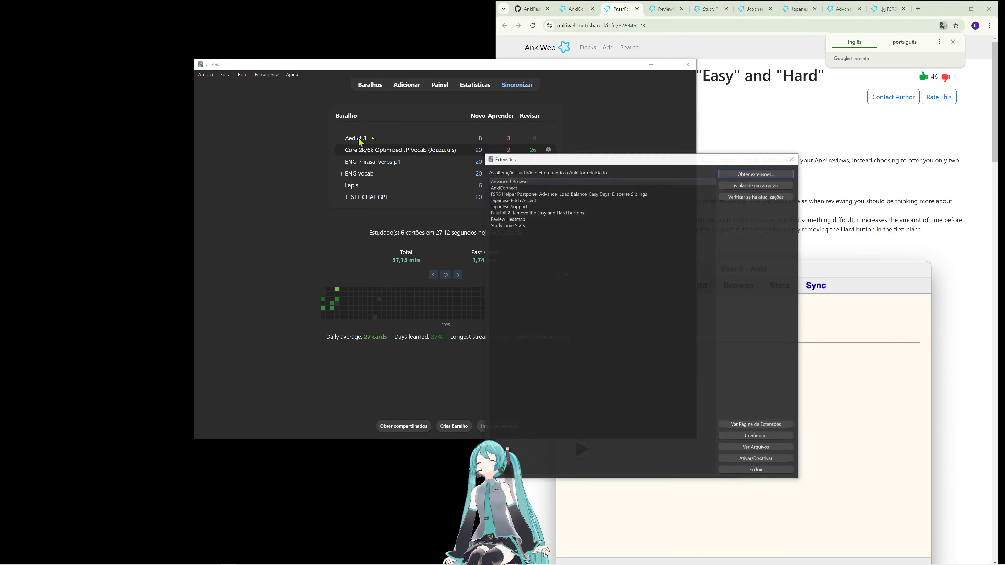
left_click(756, 175)
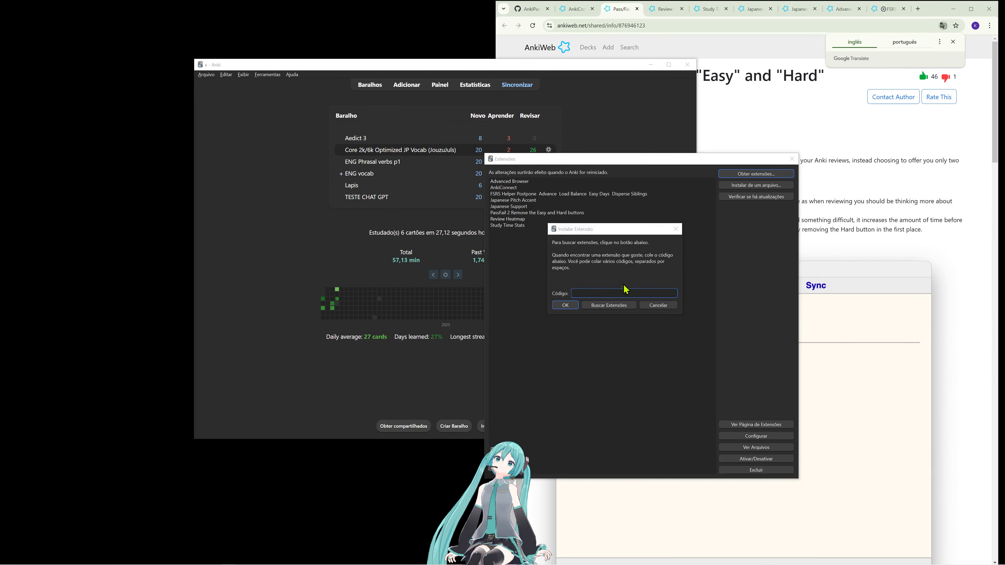
left_click(566, 306)
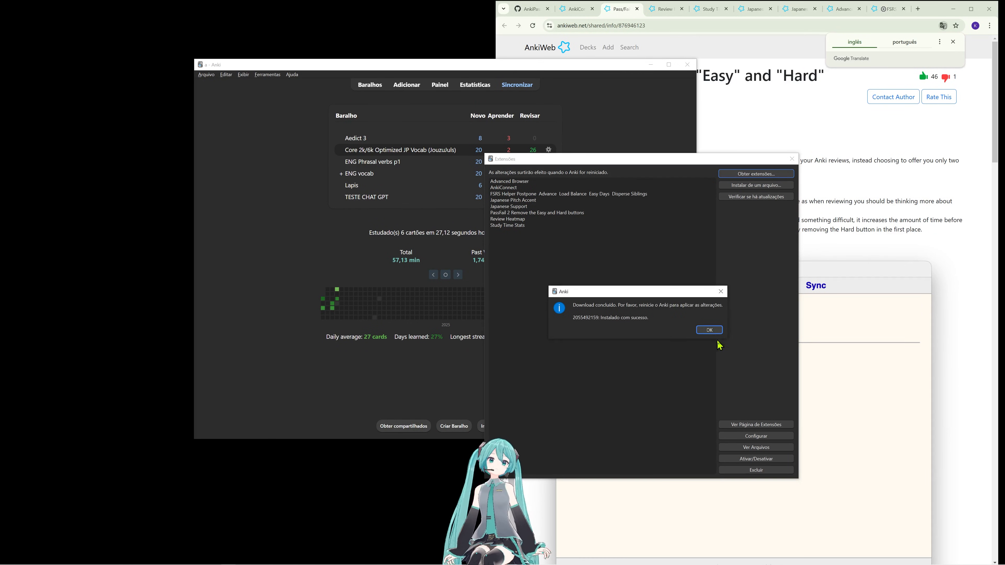
left_click(708, 329)
left_click(525, 195)
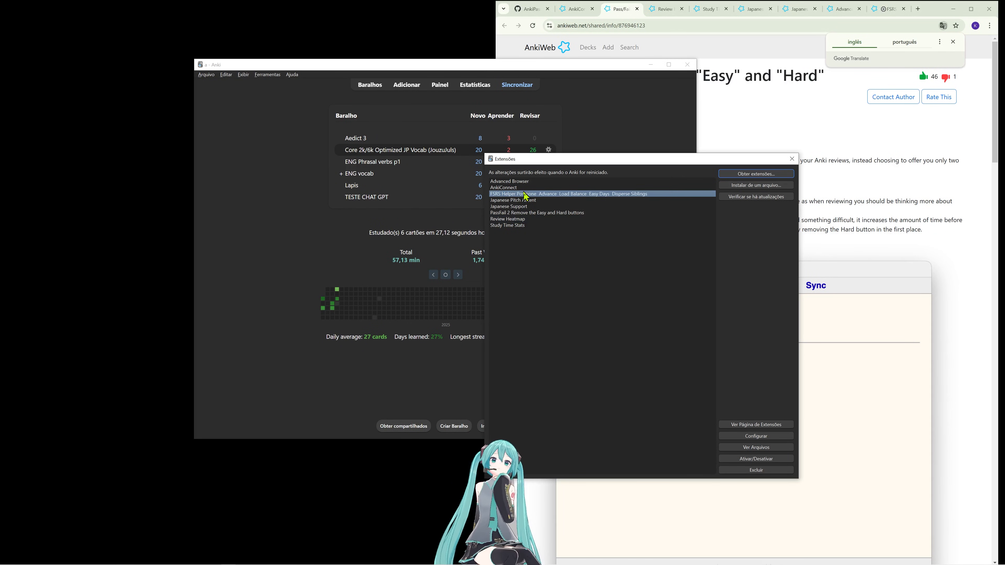
left_click(791, 159)
Step: Switch back to the browser and close the AnkiConnect, Pass/Fail 2 and Review Heatmap pages
left_click(765, 116)
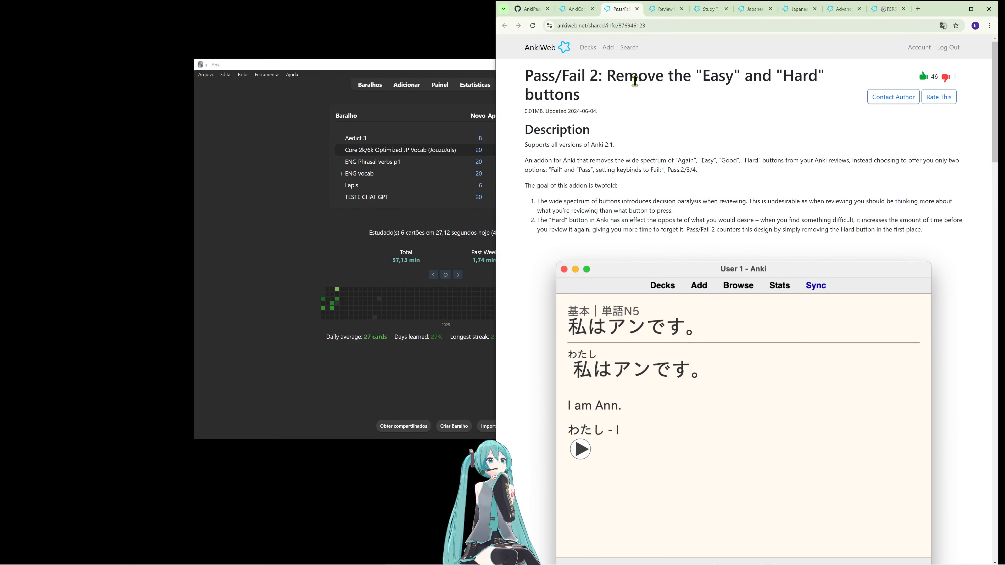
left_click(570, 5)
left_click(592, 8)
left_click(592, 8)
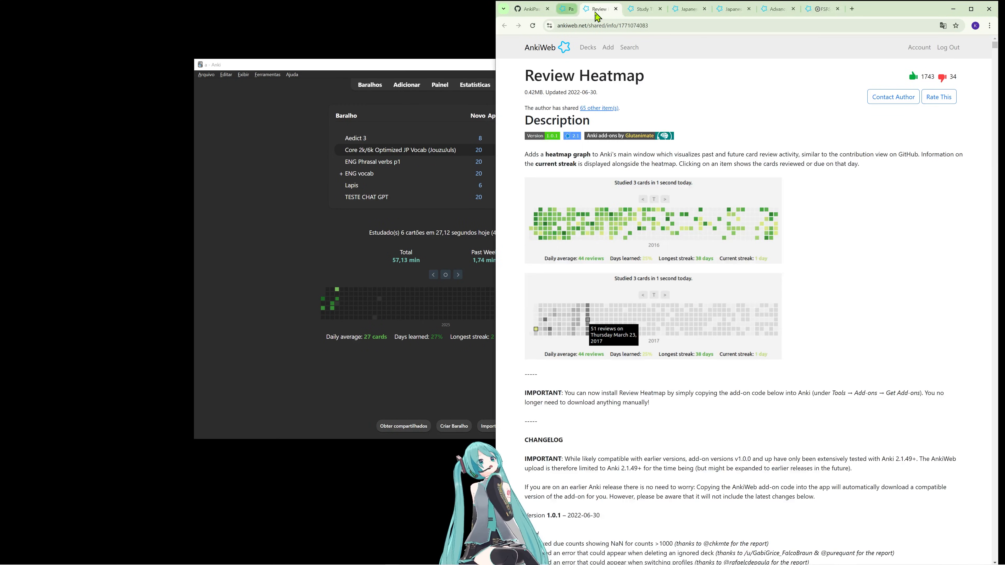
left_click(592, 9)
Step: Find the download codes on the Study Time Stats and Japanese Support pages, closing each page once viewed
scroll(594, 238, "down", 20)
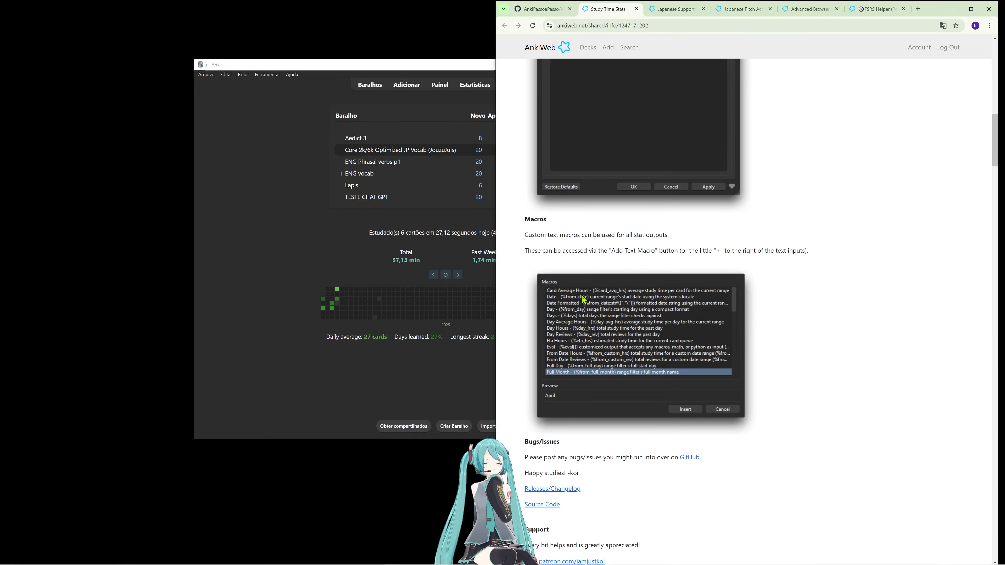
scroll(582, 305, "down", 5)
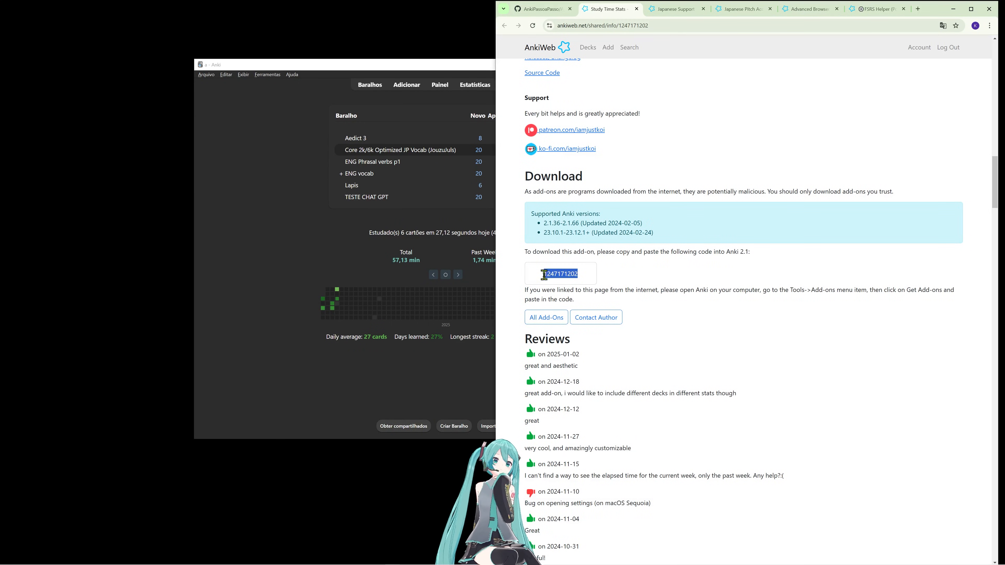
key("ctrl+w")
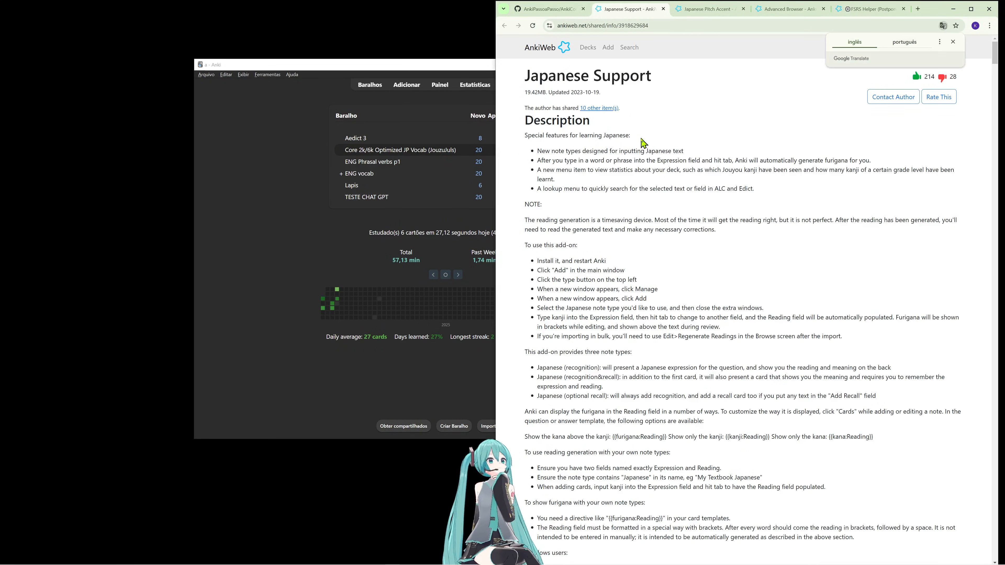
scroll(653, 178, "down", 15)
scroll(645, 234, "down", 12)
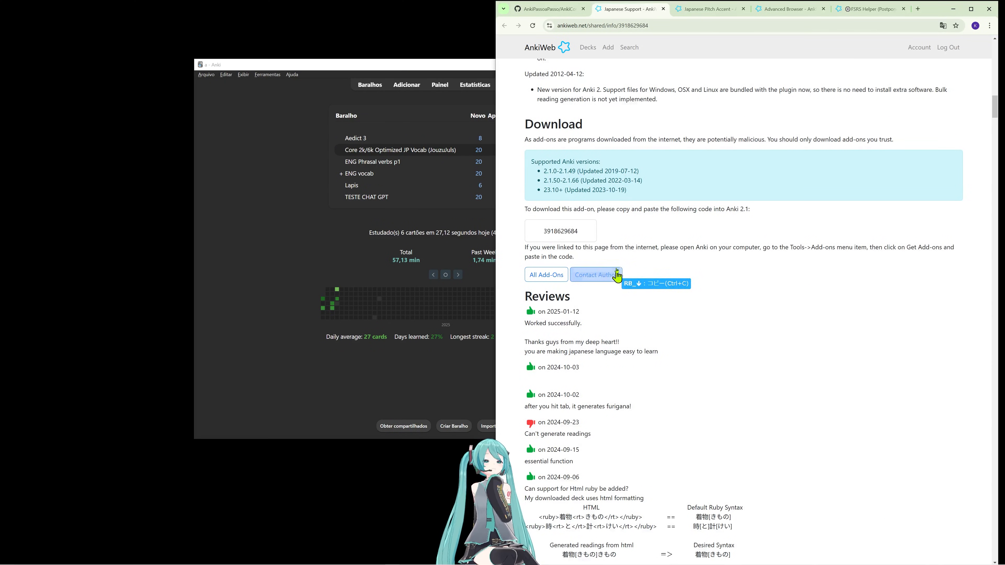
key("ctrl+w")
Step: Look through the Japanese Pitch Accent page's bulk-add instructions and annotation examples, and close the page
scroll(623, 230, "down", 10)
scroll(623, 229, "down", 12)
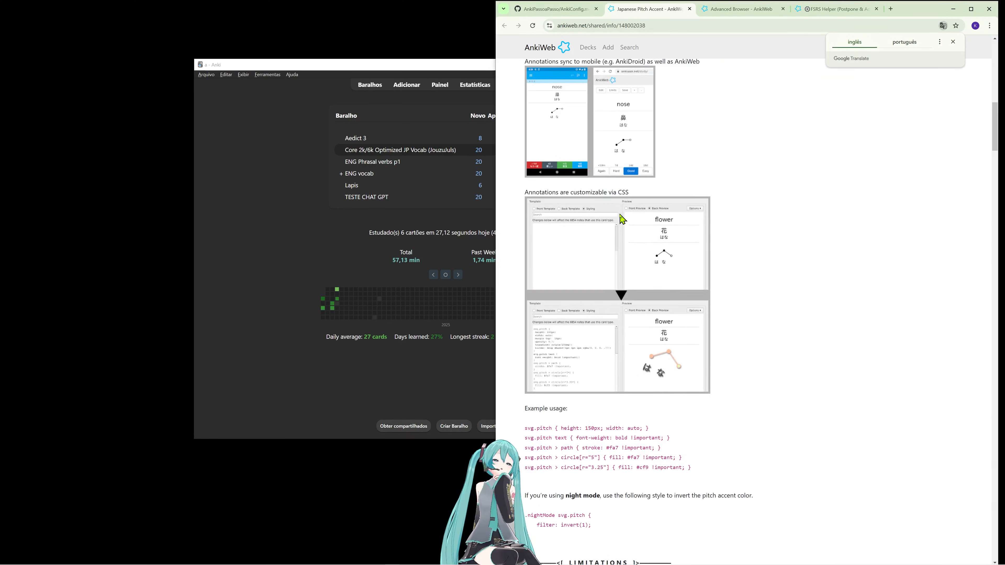
scroll(624, 217, "up", 13)
scroll(623, 222, "up", 10)
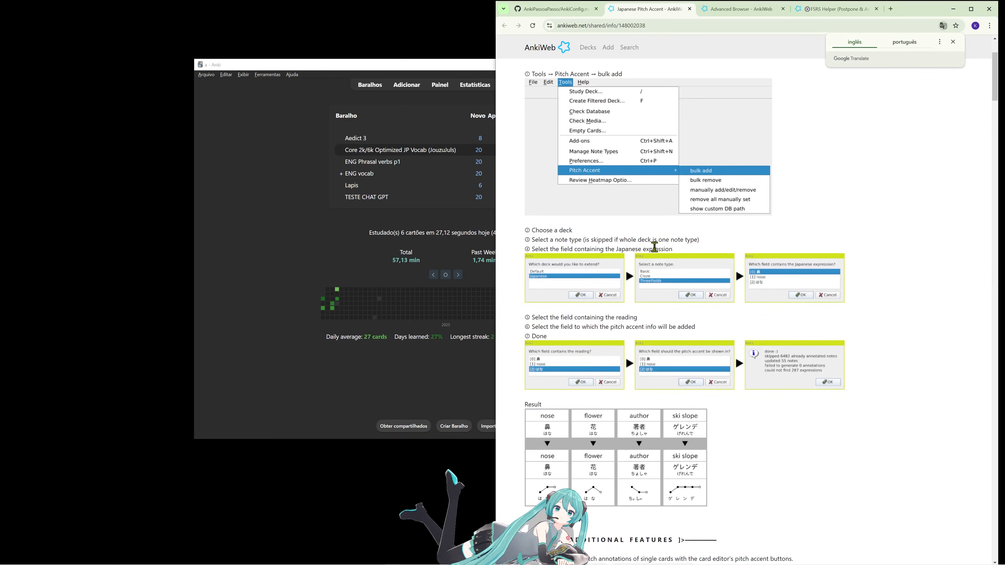
key("ctrl+w")
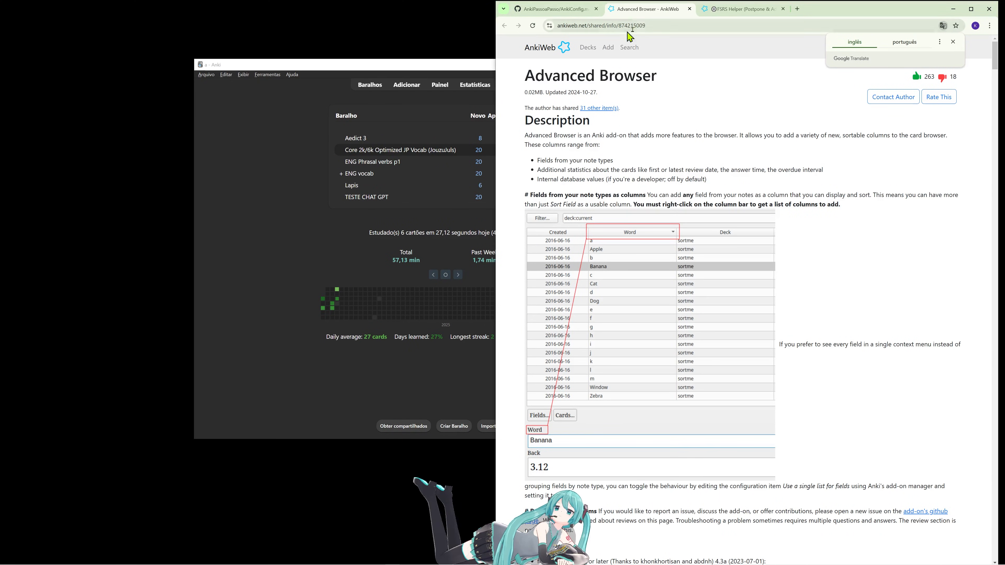
Step: Look over the Advanced Browser and FSRS Helper pages and close both to return to the GitHub guide
scroll(664, 206, "down", 4)
scroll(664, 206, "down", 15)
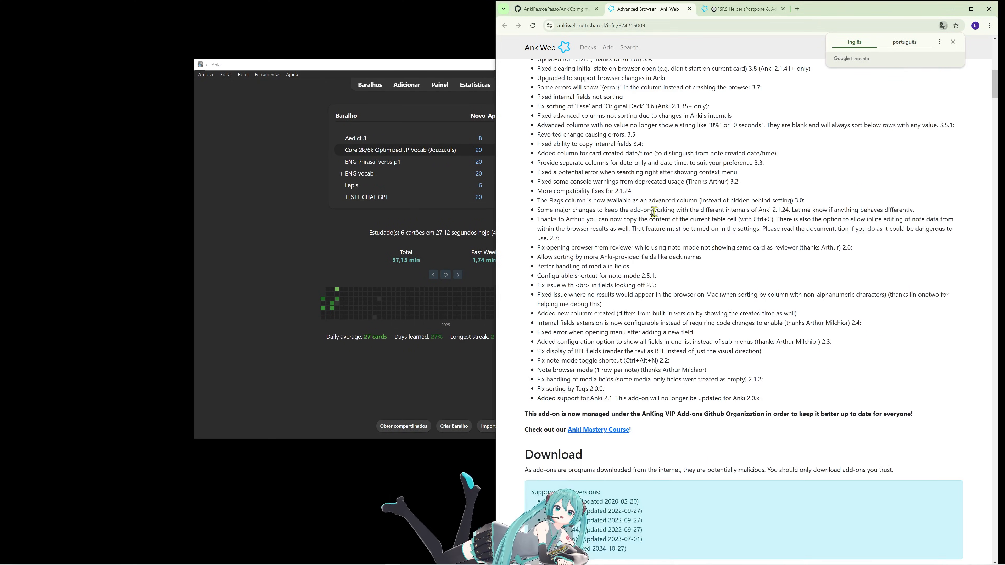
key("ctrl+w")
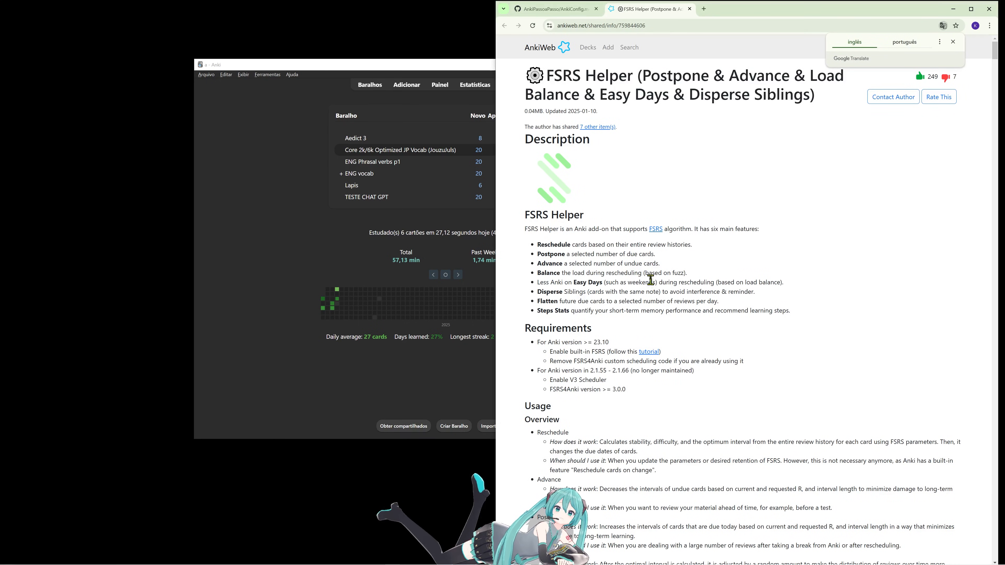
key("ctrl+w")
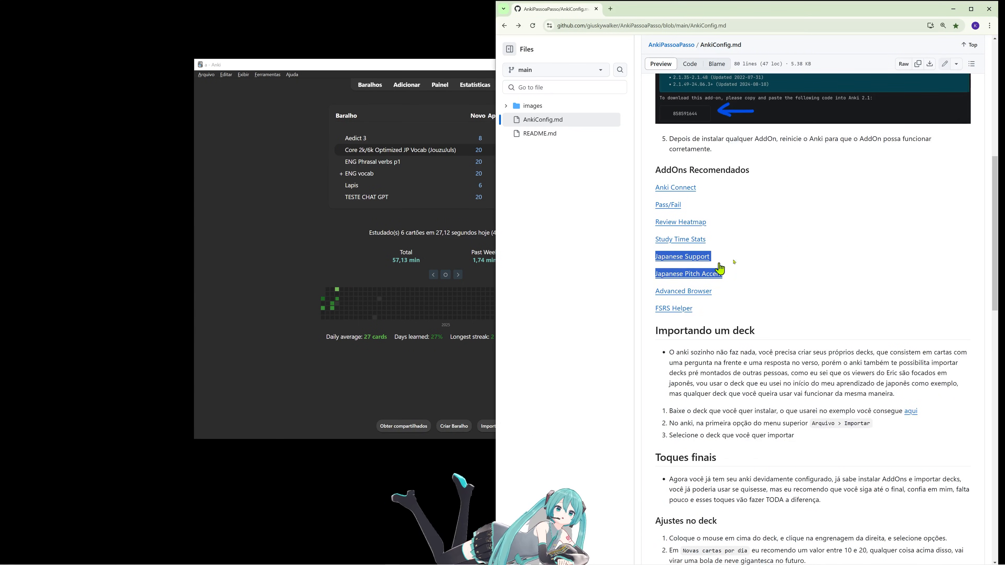
Step: Read the guide's Importando um deck section and its steps for downloading and importing a deck
scroll(681, 235, "down", 3)
left_click_drag(669, 214, 796, 218)
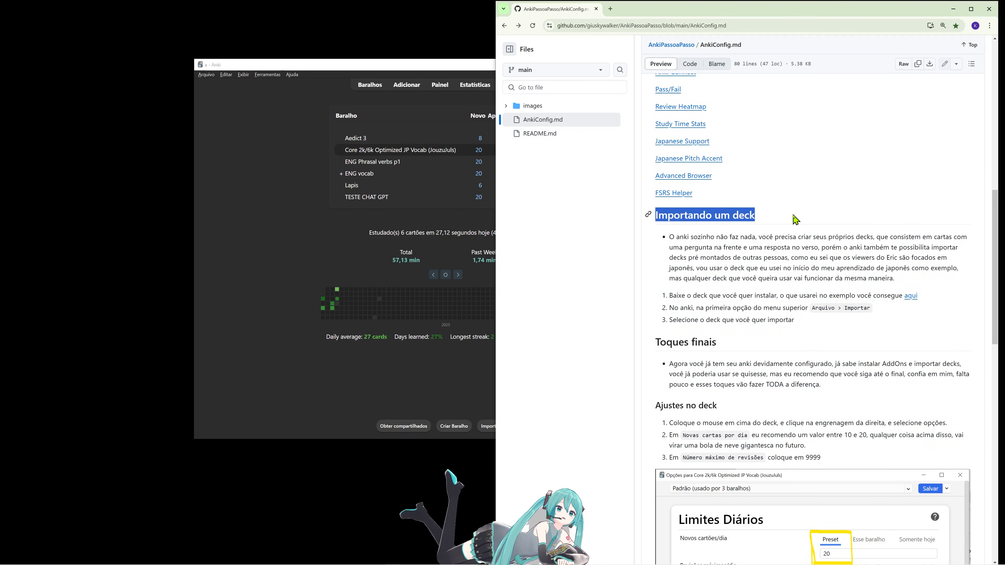
left_click(796, 218)
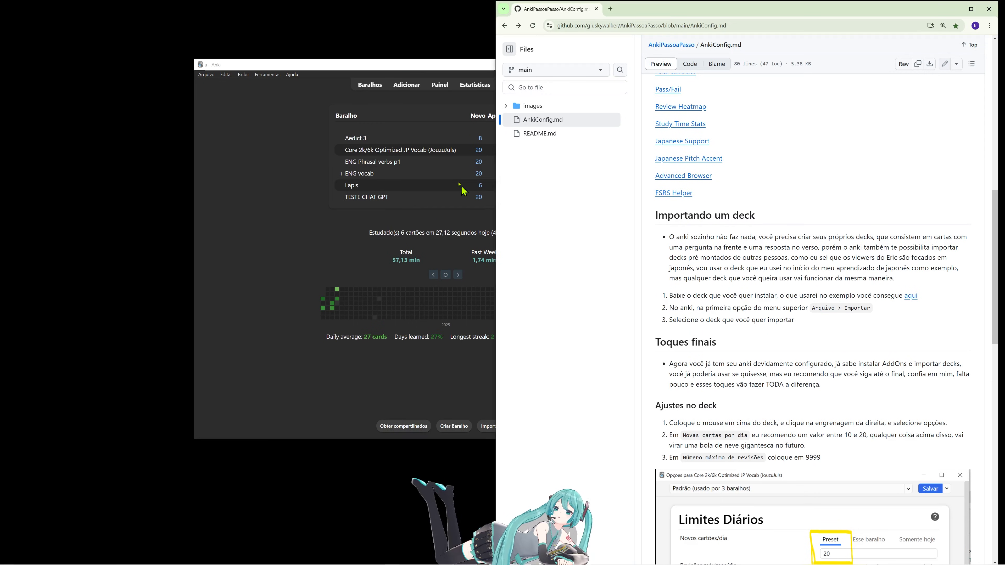
left_click(338, 166)
left_click(809, 201)
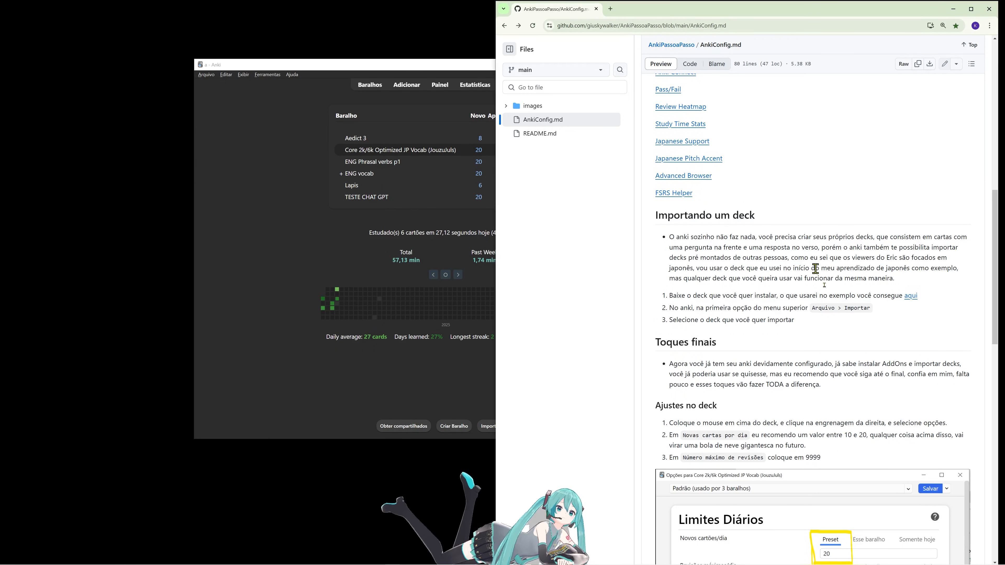
scroll(832, 259, "down", 2)
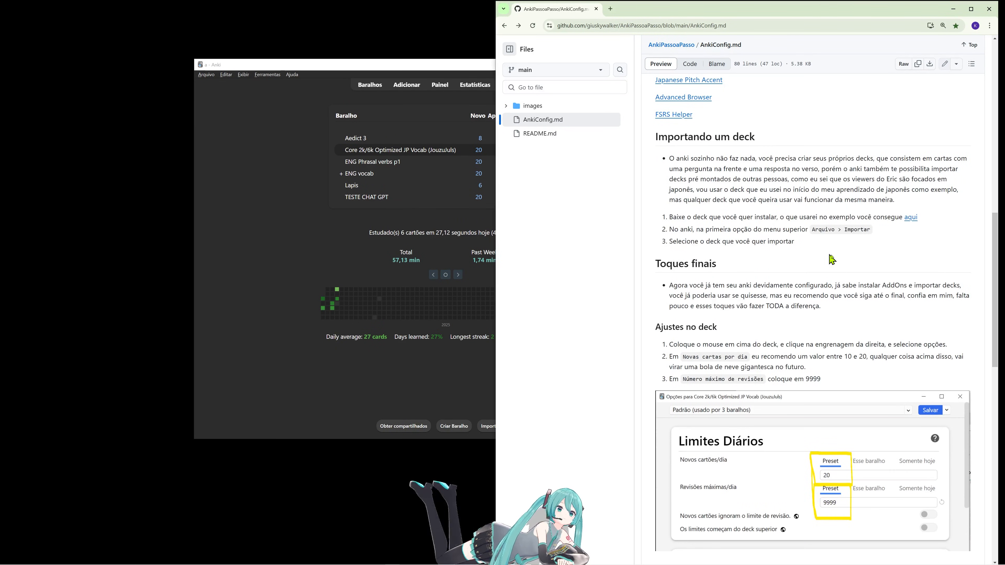
Step: Open the guide's deck link on Google Drive and request the download of Core 2k_6k Optimized JP Vocab (JouzuJuls).apkg
middle_click(911, 219)
left_click(644, 12)
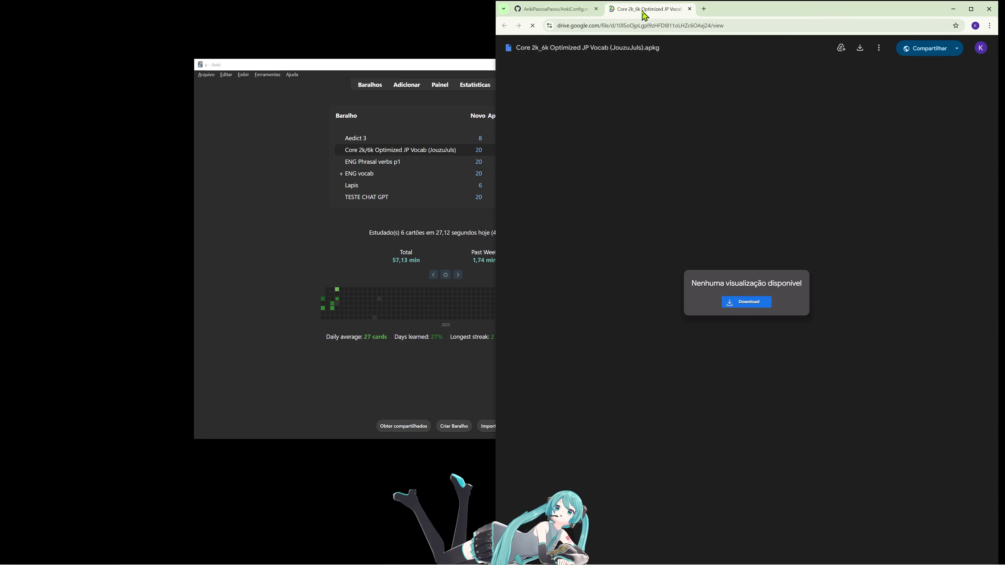
left_click(747, 304)
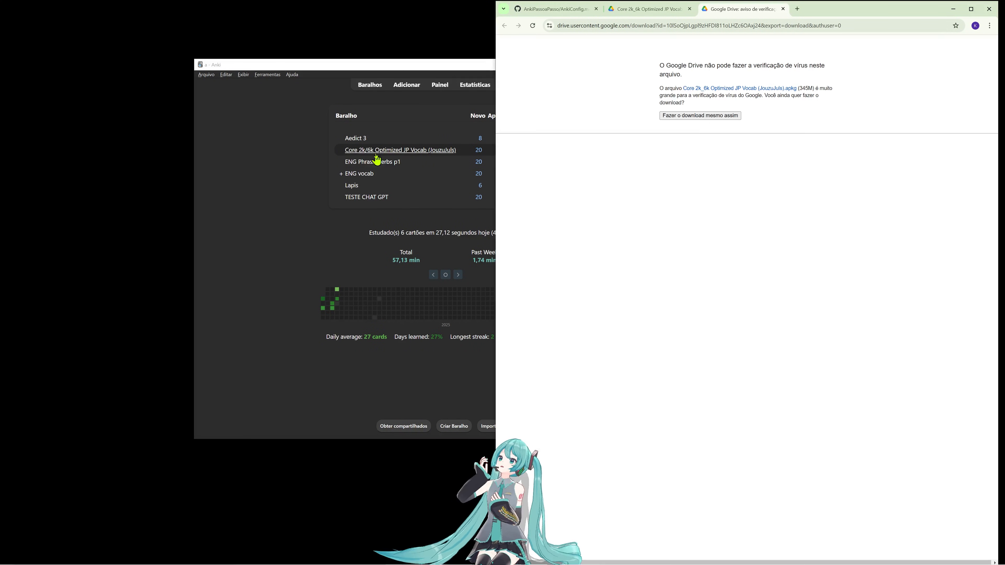
Step: Open the Core 2k/6k Optimized JP Vocab deck in Anki, bring up the card browser and reposition its window
left_click(376, 156)
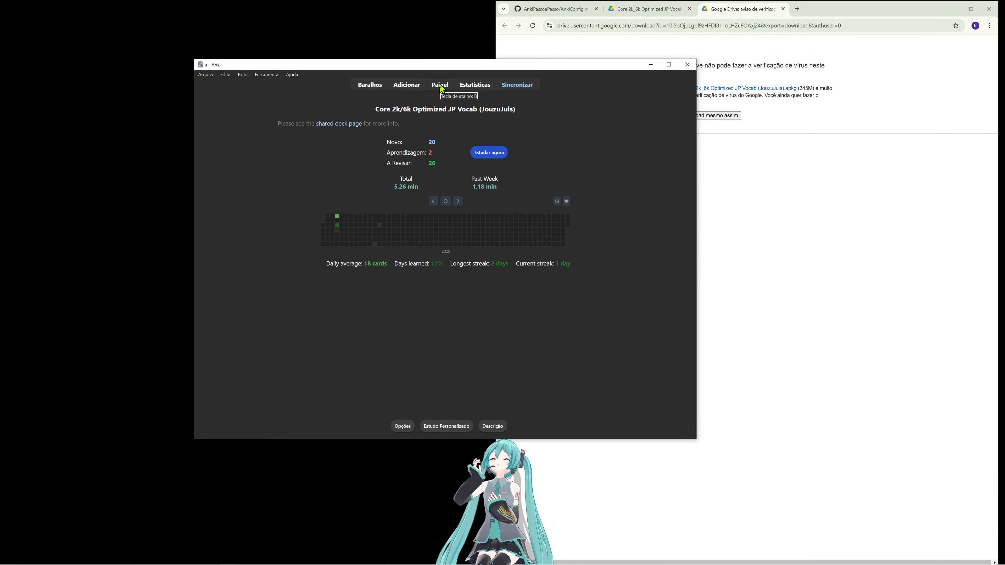
left_click(440, 85)
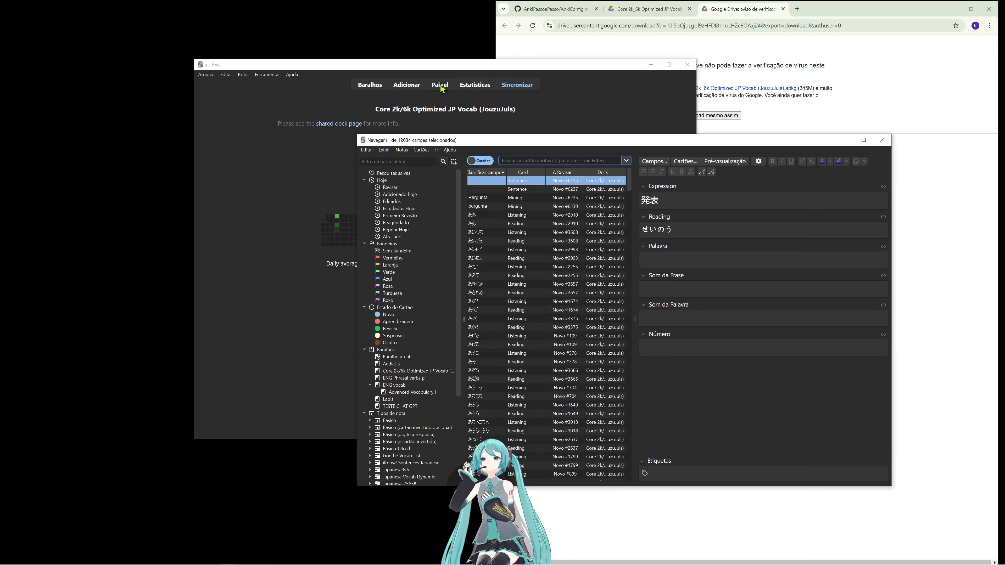
left_click_drag(552, 145, 541, 107)
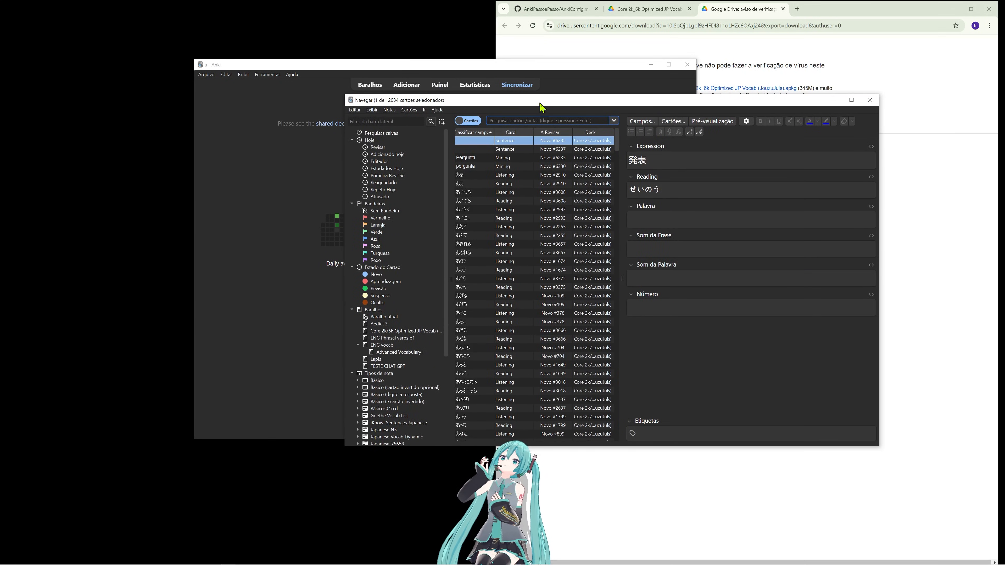
Step: Browse the Core 2k/6k Optimized JP Vocab cards and examine the fields of several Listening and Reading entries
scroll(532, 207, "down", 5)
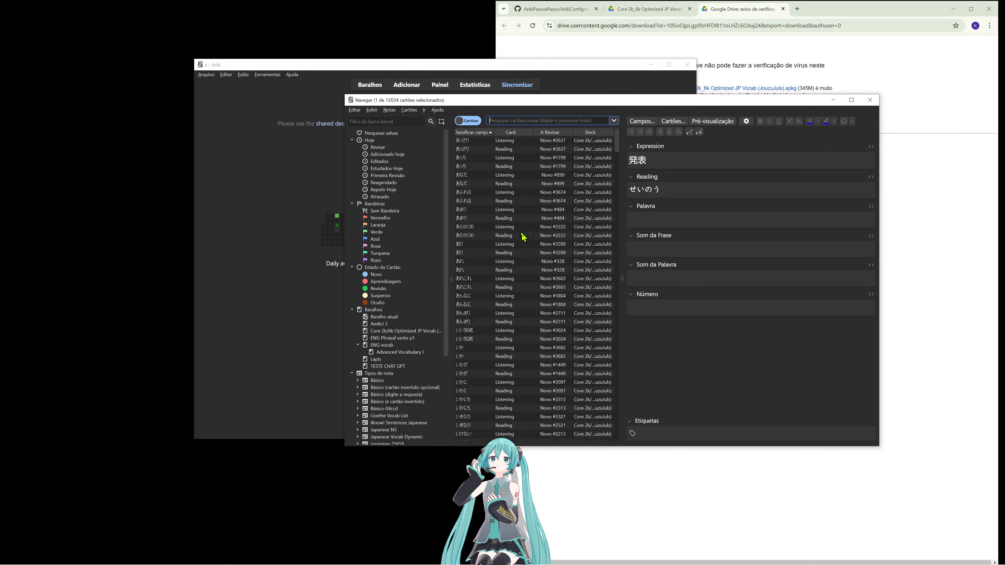
left_click_drag(616, 145, 611, 401)
left_click(466, 288)
left_click(473, 273)
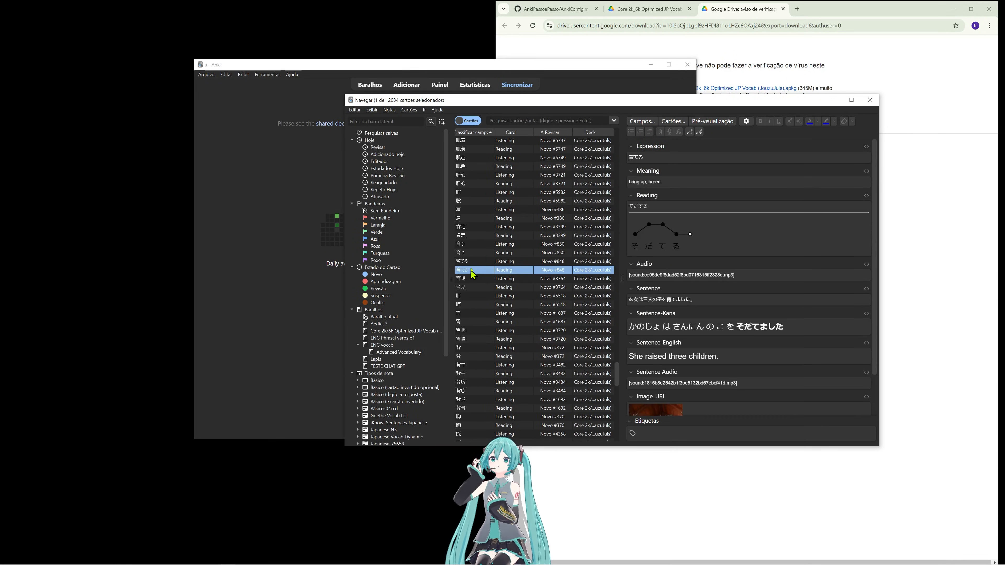
left_click(482, 237)
left_click(483, 218)
left_click(495, 306)
left_click_drag(497, 313, 499, 319)
left_click(508, 348)
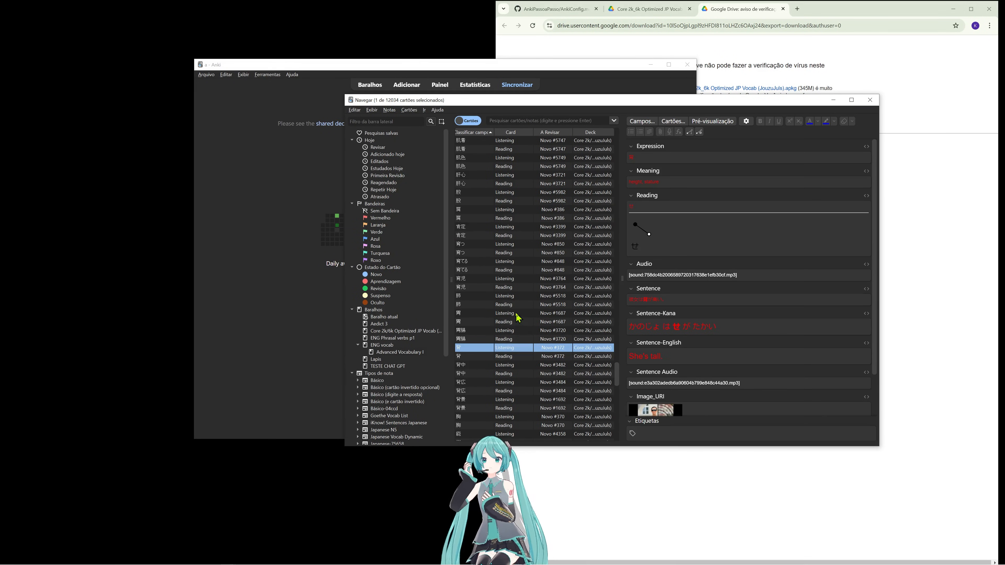
scroll(699, 330, "down", 2)
left_click(472, 228)
scroll(566, 273, "down", 6)
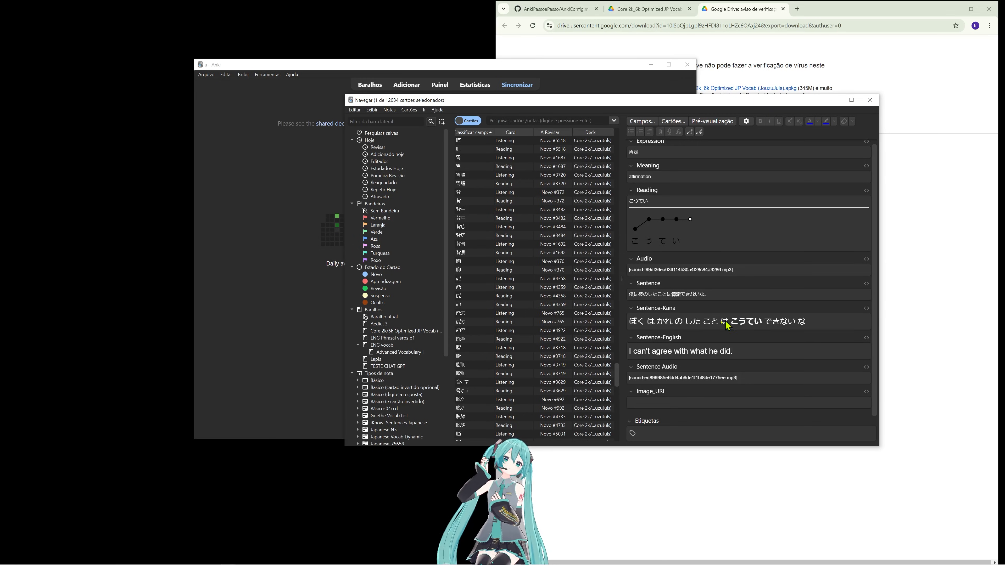
Step: Preview the 能率 Listening card, then go through the front and back of its Reading card
left_click(485, 279)
left_click(497, 332)
left_click(728, 123)
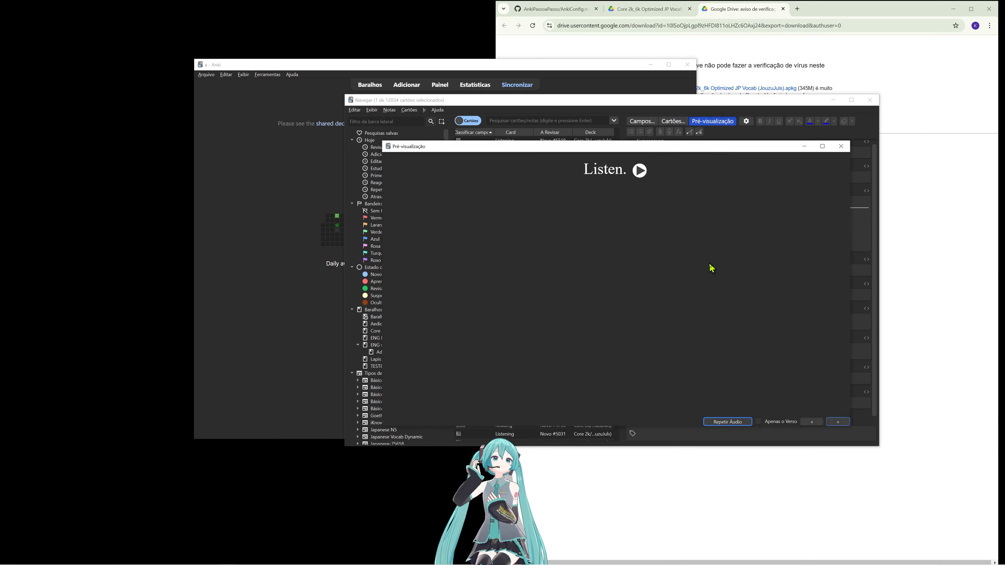
left_click(838, 424)
left_click(839, 423)
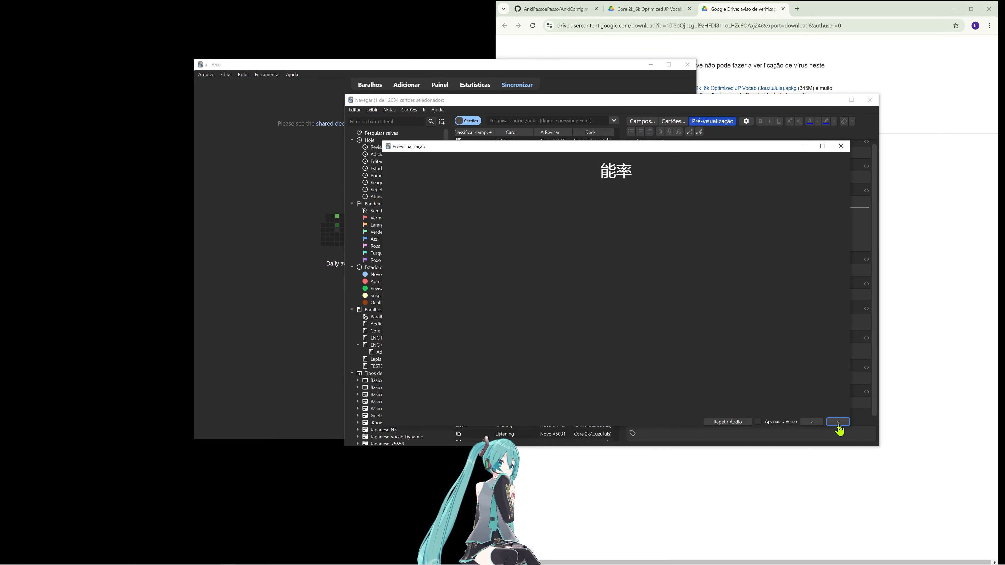
left_click(839, 422)
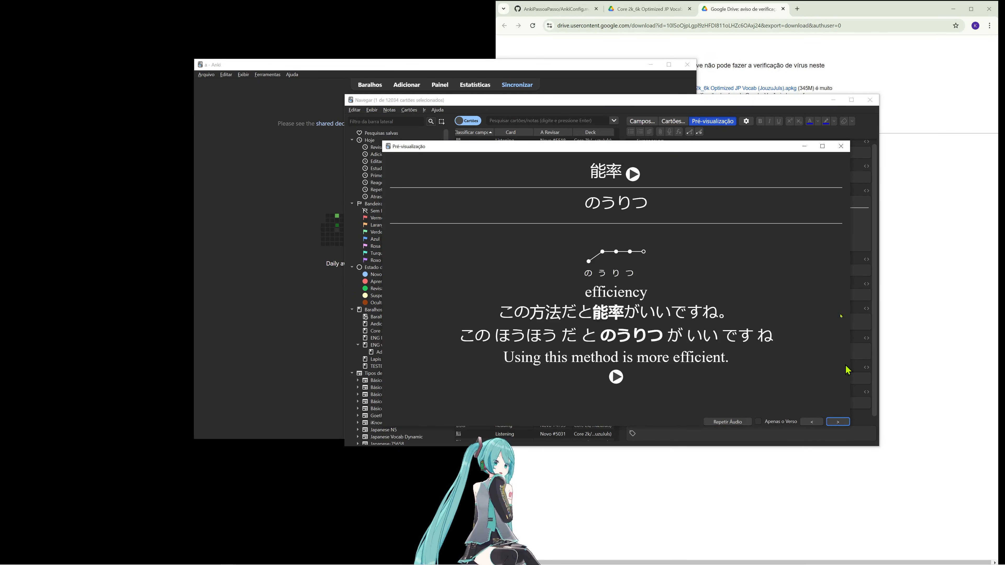
Step: Close the card preview, the card browser and both Google Drive pages to return to the GitHub guide
left_click(841, 146)
left_click(872, 101)
left_click(831, 154)
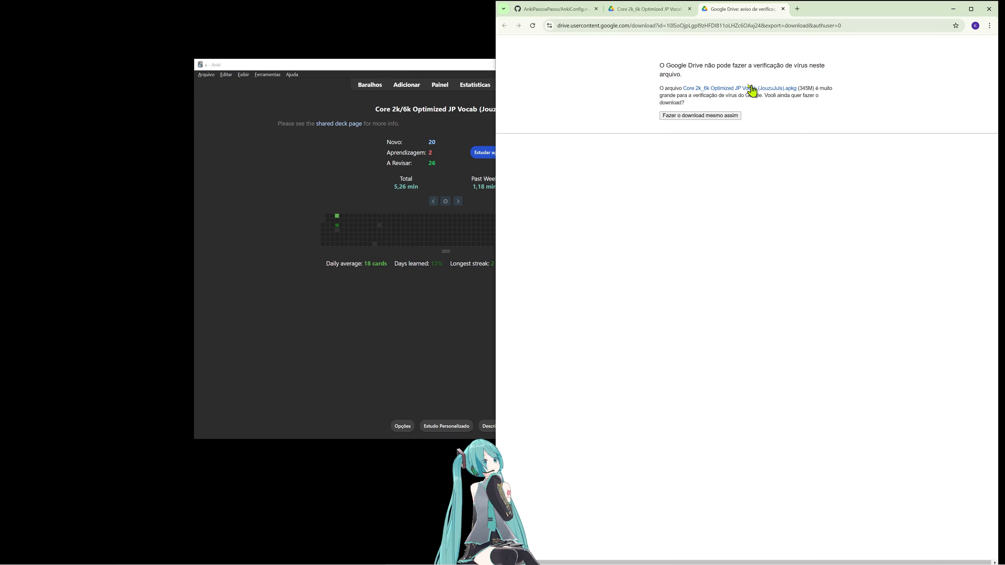
key("ctrl+w")
key("ctrl+w")
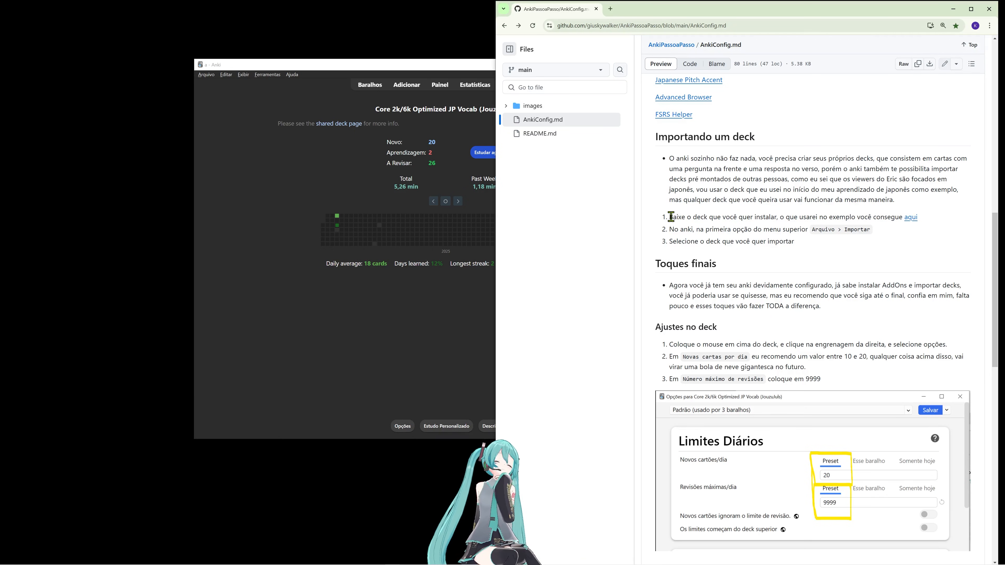
Step: Reread the guide's first two deck import instructions, covering the deck download and Anki's import command
left_click_drag(668, 217, 921, 224)
left_click(939, 221)
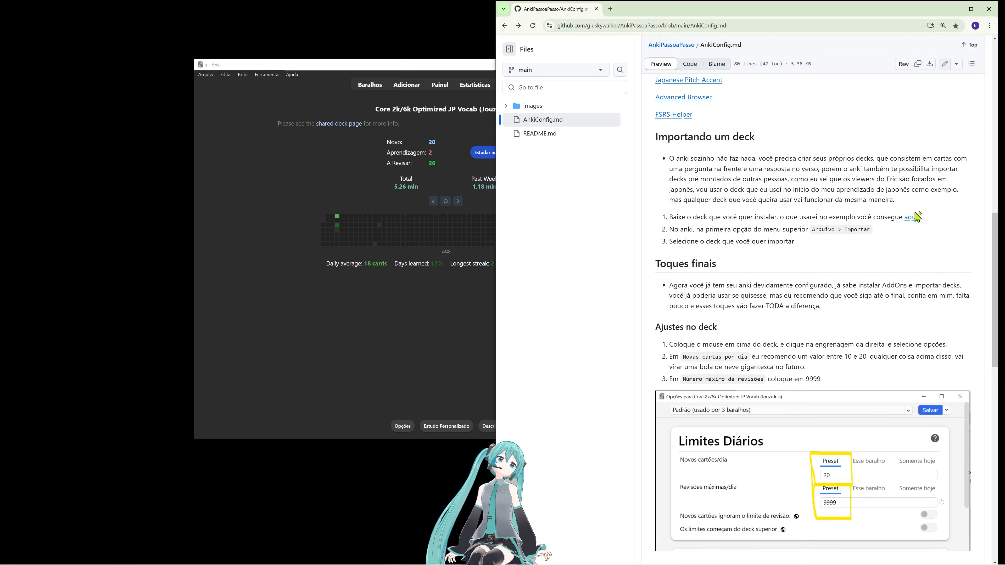
scroll(775, 221, "down", 1)
left_click_drag(669, 189, 874, 190)
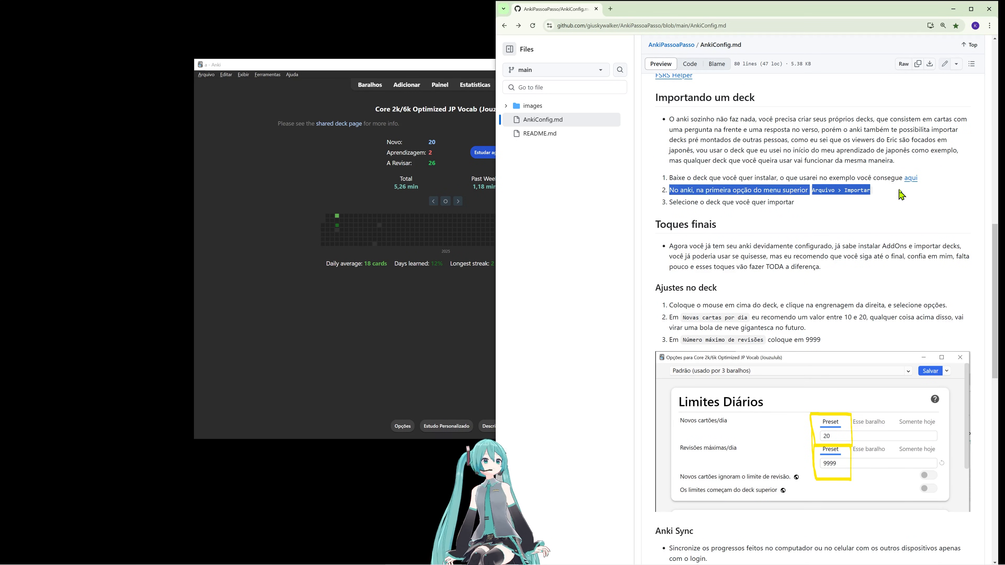
left_click(874, 190)
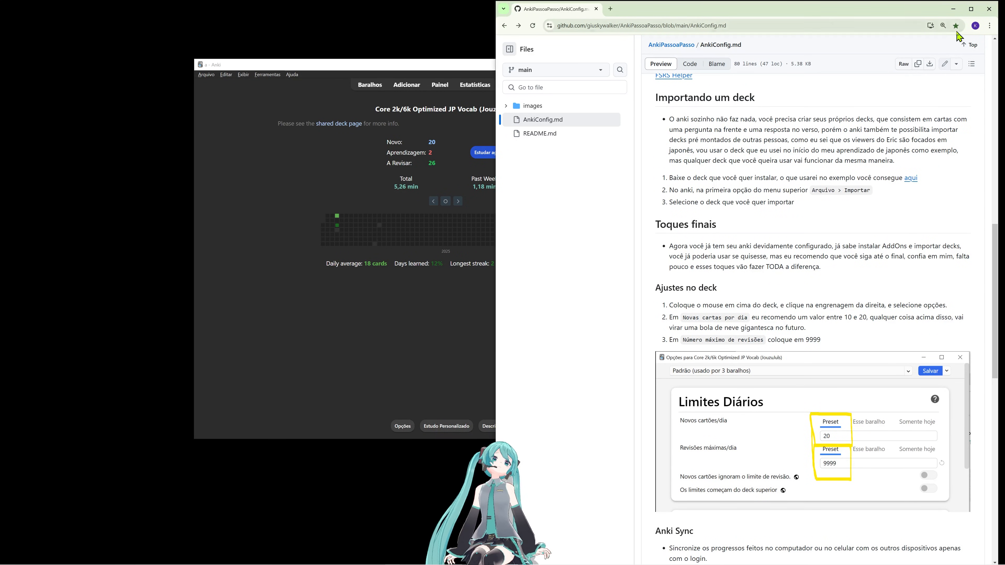
Step: Load flashcards_japones (2).csv into Anki's import options, view the selectable destination decks, and close without importing
left_click(263, 93)
left_click(206, 74)
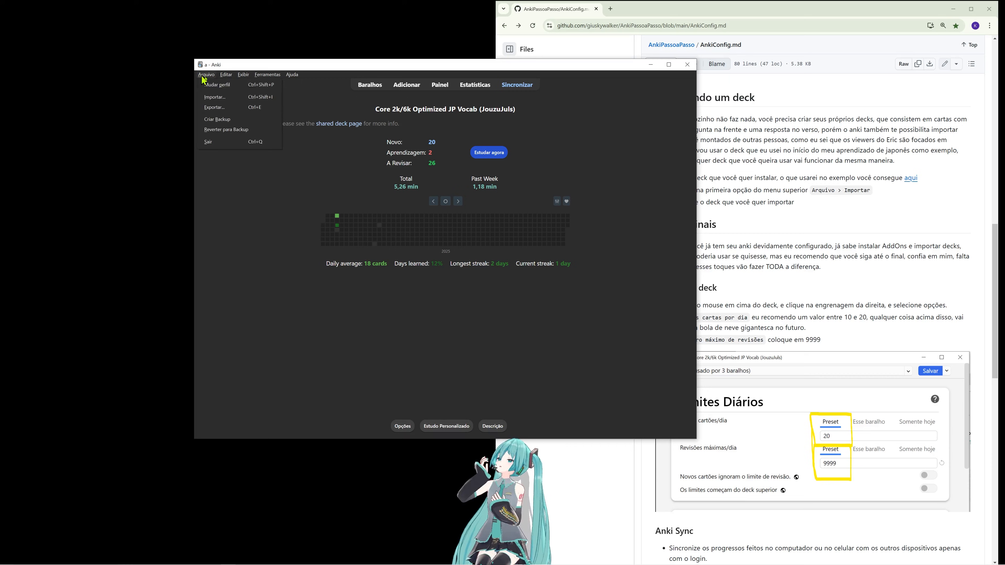
left_click(229, 99)
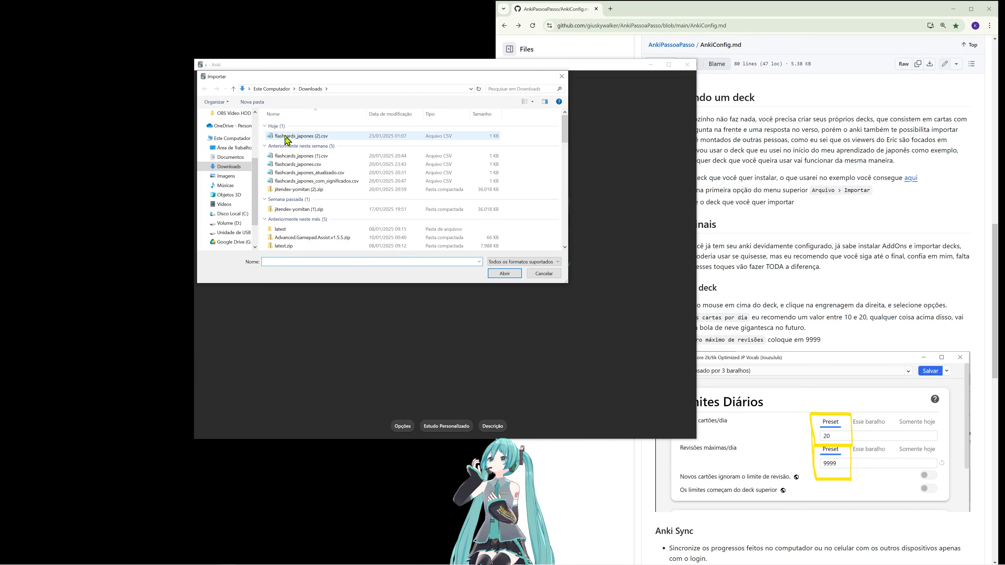
left_click(286, 137)
left_click(502, 274)
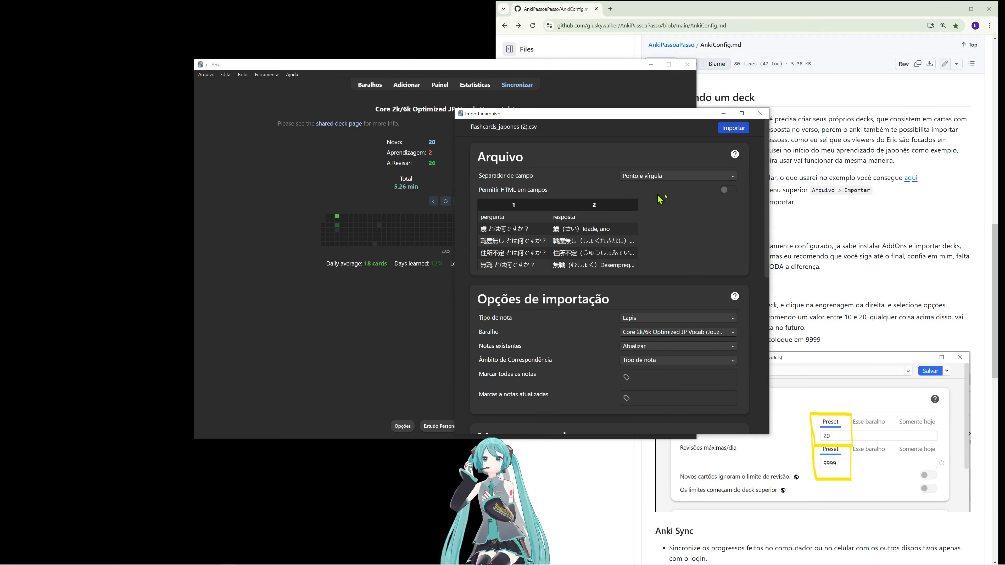
left_click(665, 336)
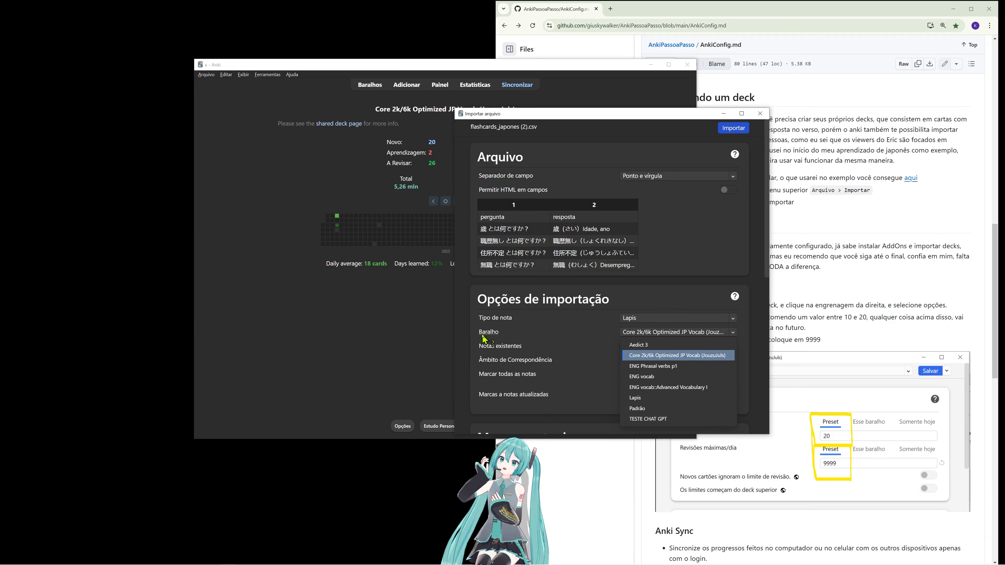
left_click(760, 114)
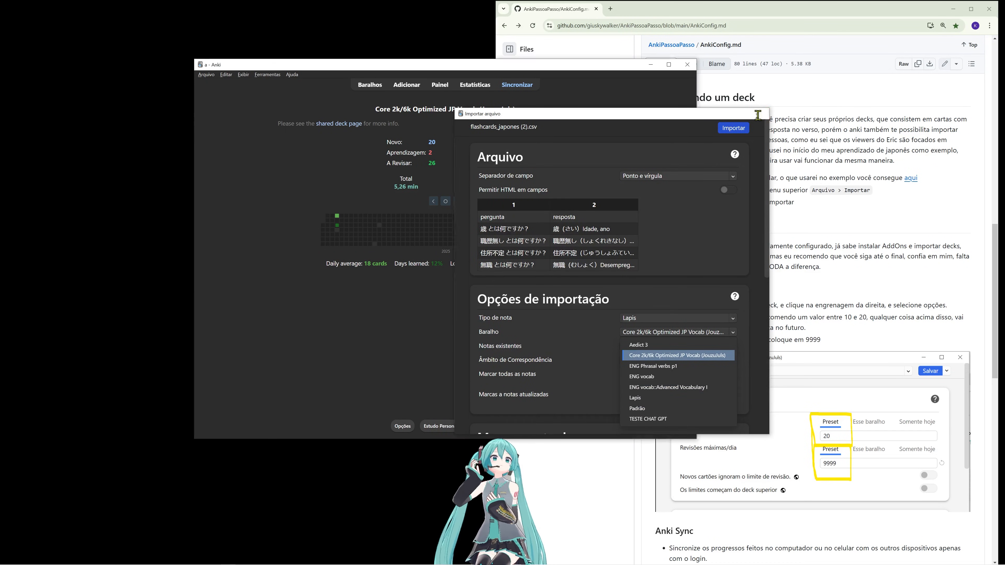
Step: Return to Anki's deck list and start creating a new deck
left_click(370, 86)
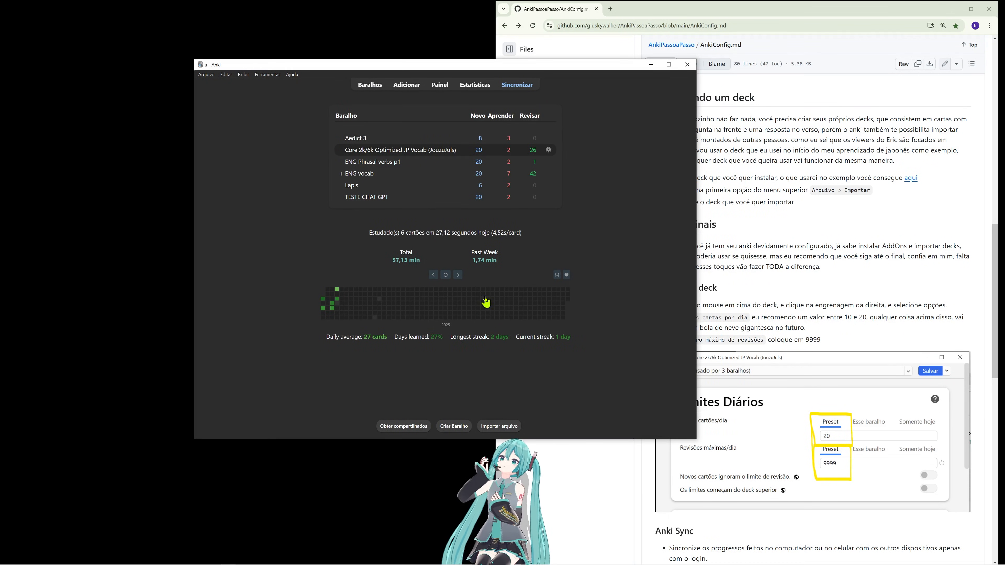
left_click(451, 432)
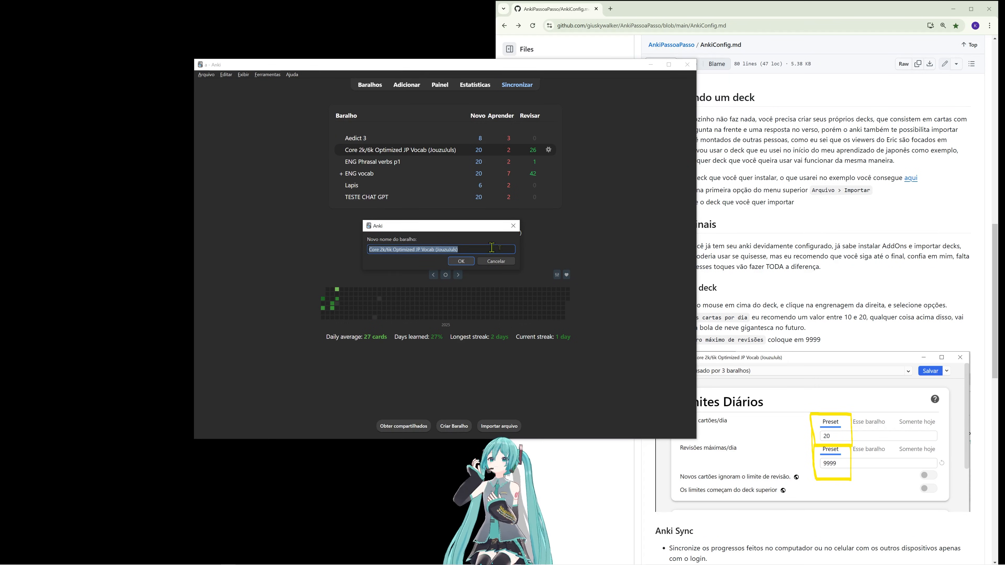
Step: Close the deck renaming dialog without changes and consult the "Ajustes no deck" section of the GitHub guide
left_click(480, 263)
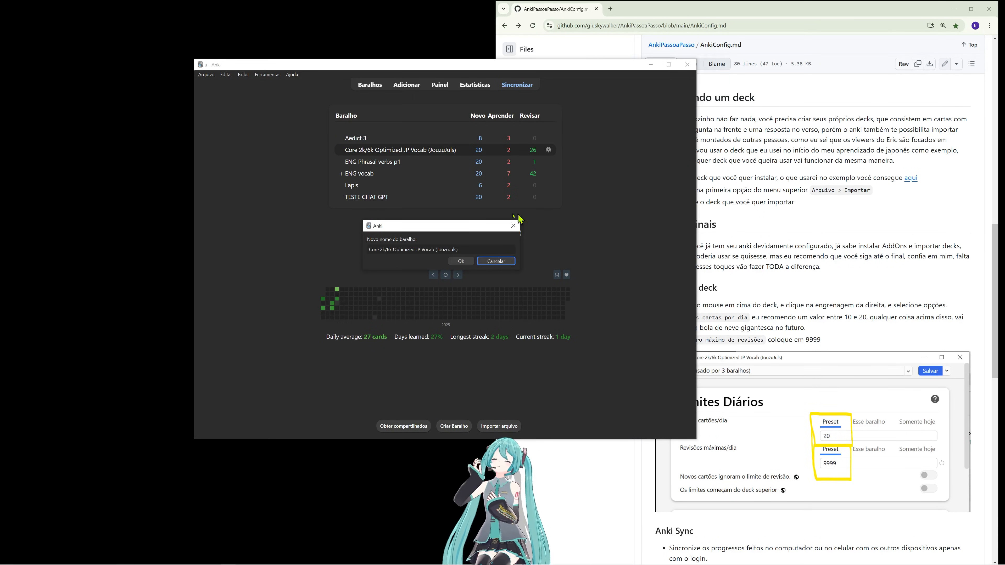
left_click(513, 228)
left_click(764, 201)
scroll(764, 201, "down", 3)
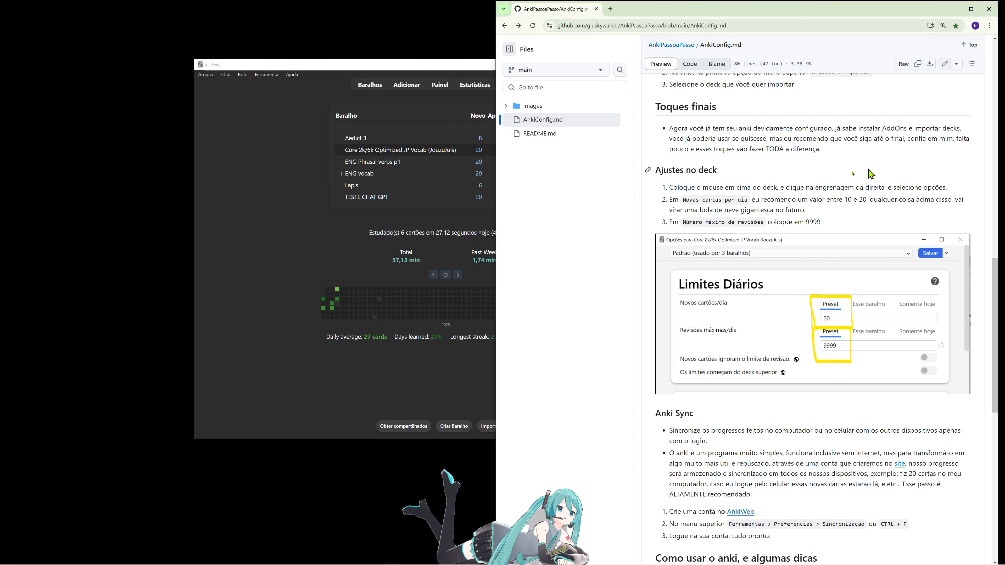
Step: Open the options of the Core 2k/6k Optimized JP Vocab deck in Anki and keep the preset's new cards per day at 20
left_click(453, 215)
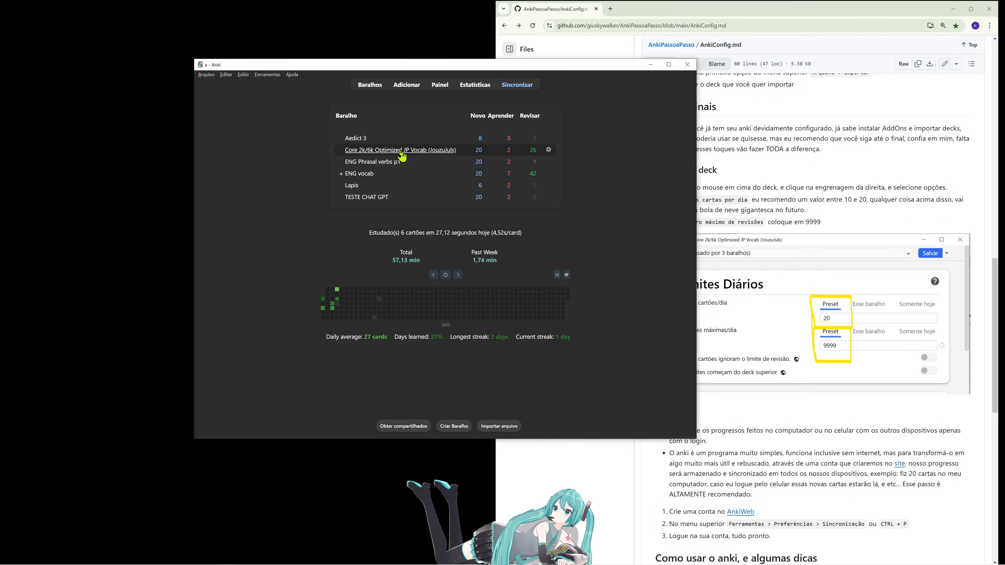
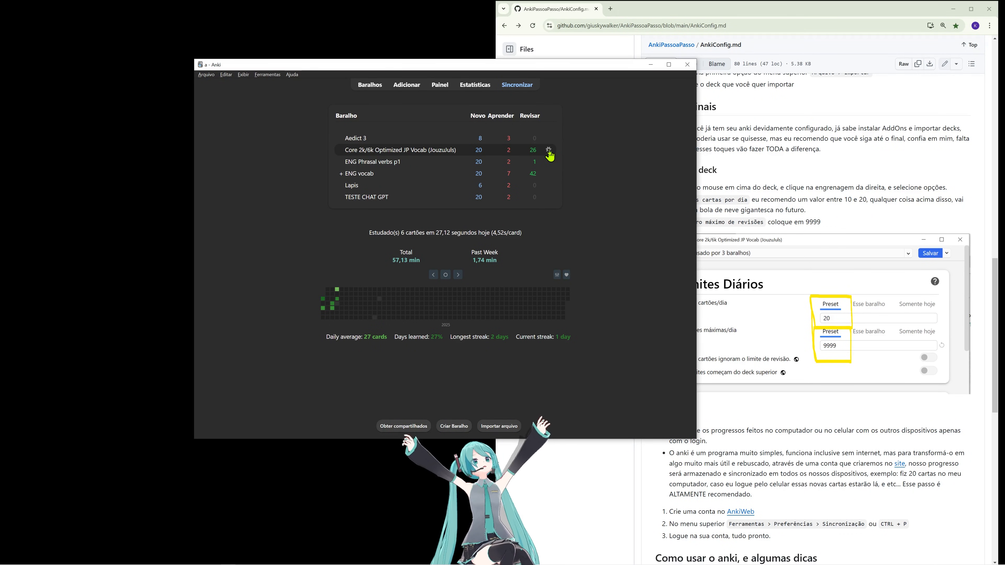
left_click(549, 151)
left_click(566, 169)
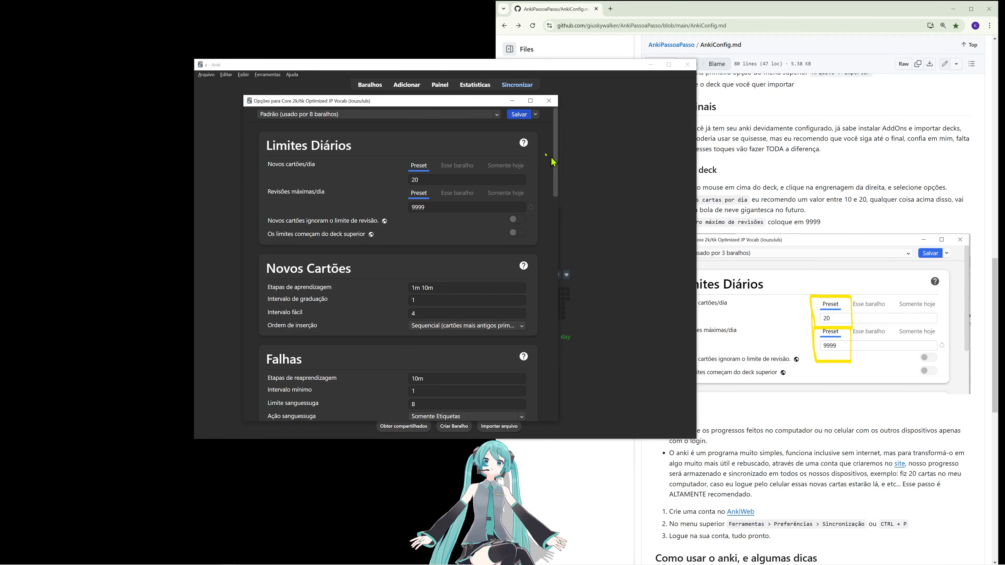
left_click_drag(556, 107, 581, 106)
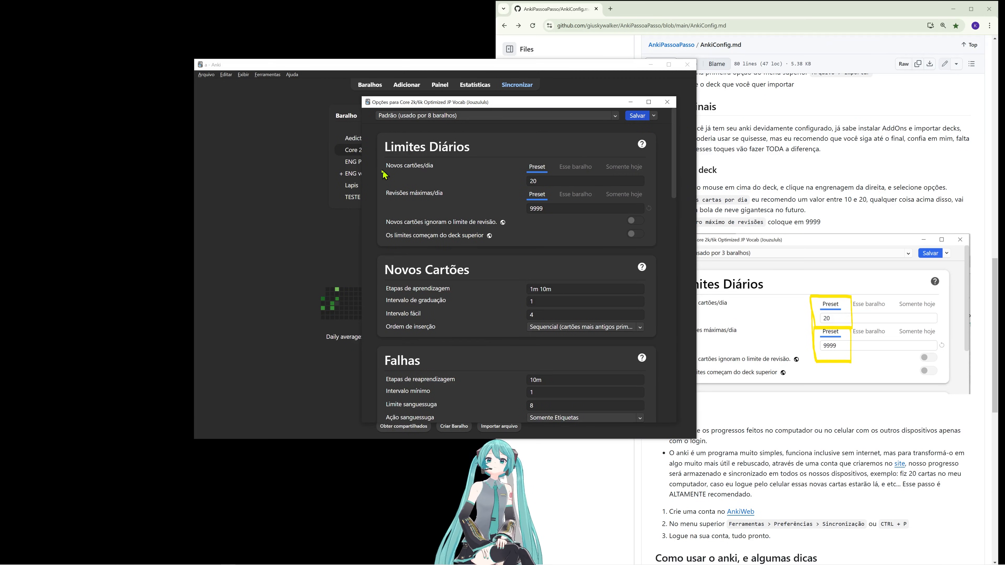
left_click(572, 183)
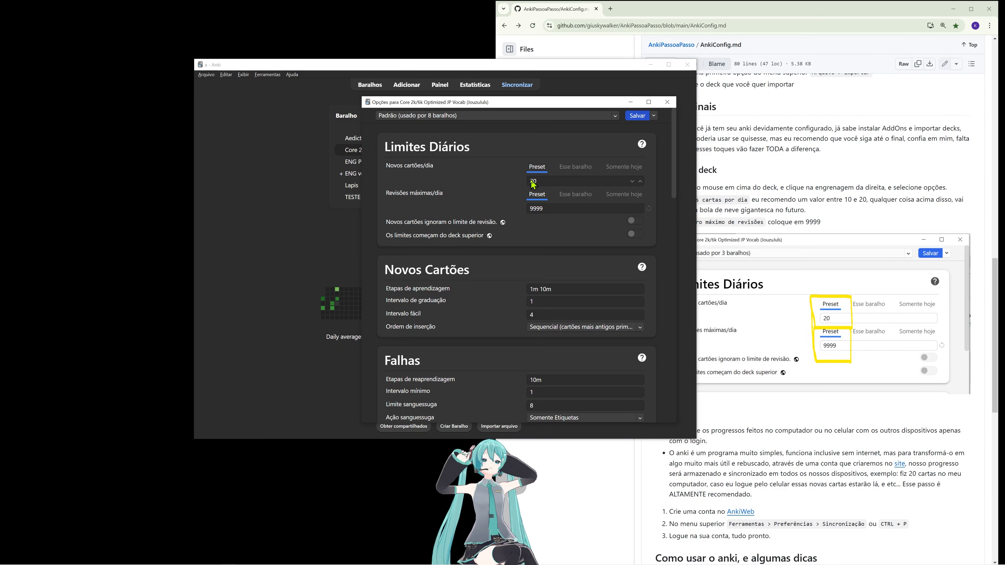
left_click(641, 182)
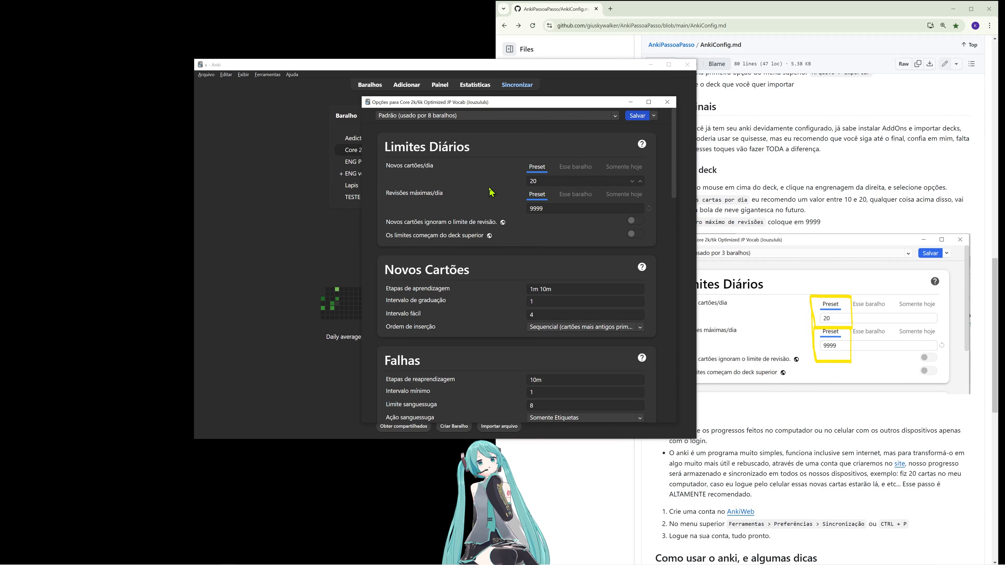
left_click(633, 183)
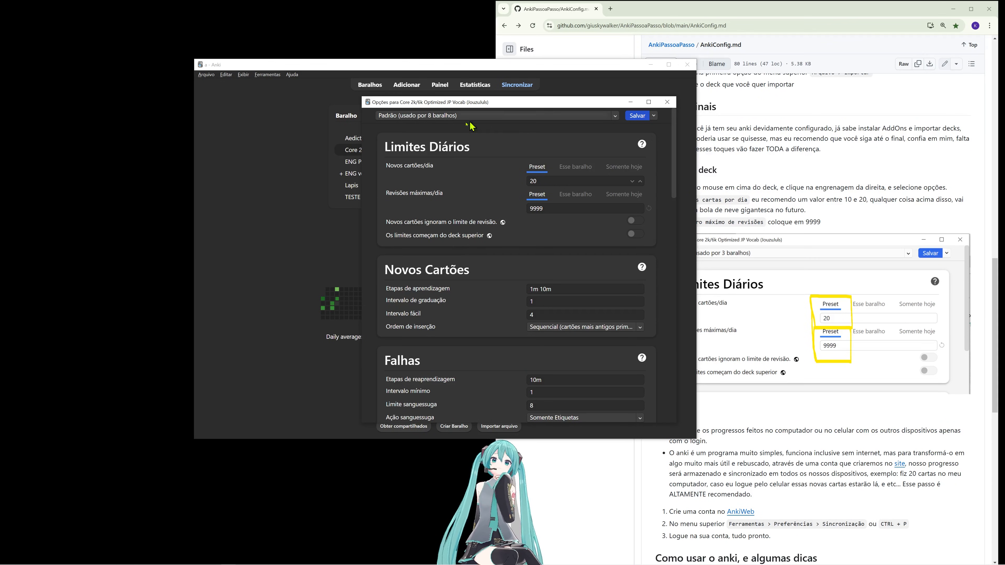
left_click_drag(457, 110, 577, 105)
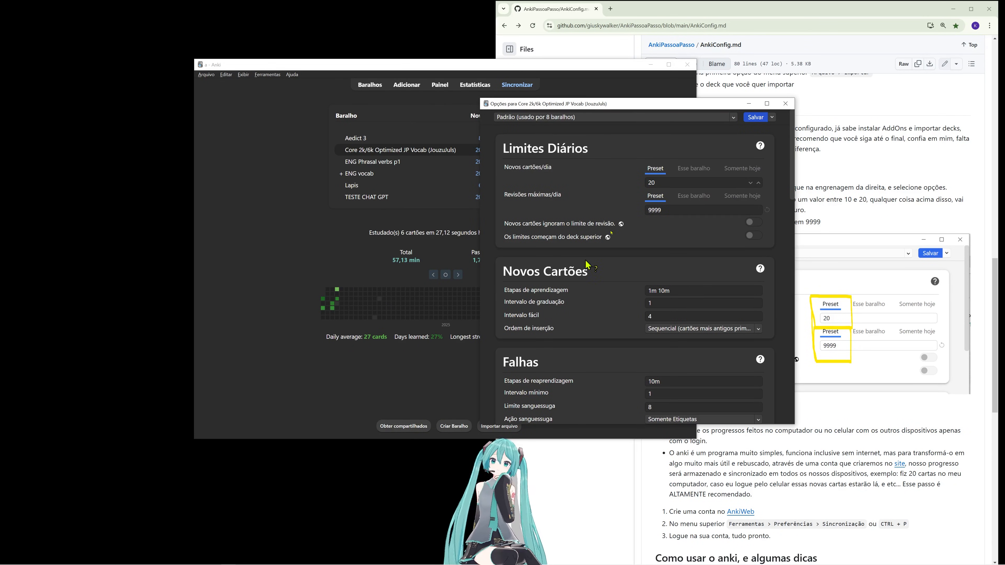
left_click_drag(627, 103, 511, 97)
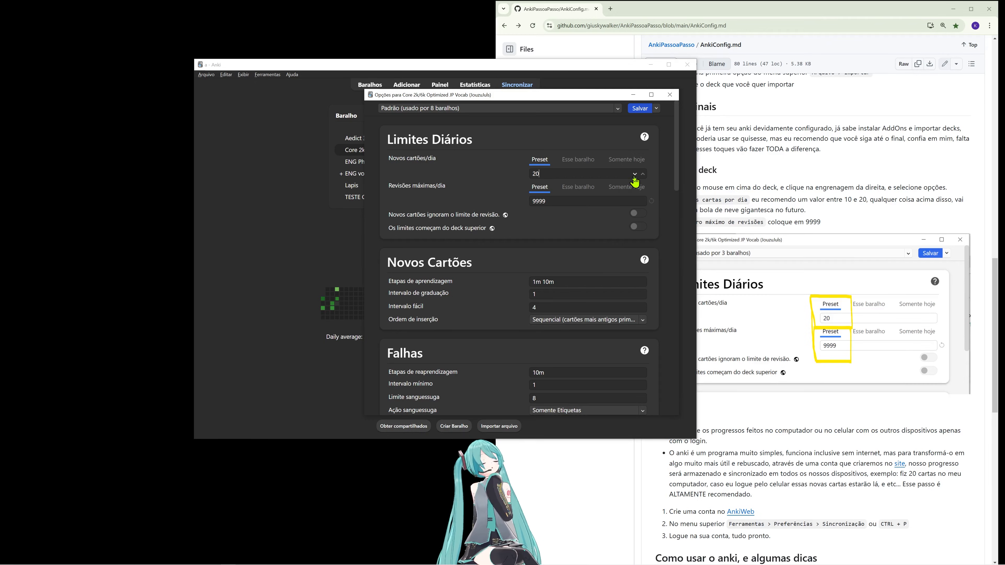
left_click_drag(615, 95, 550, 81)
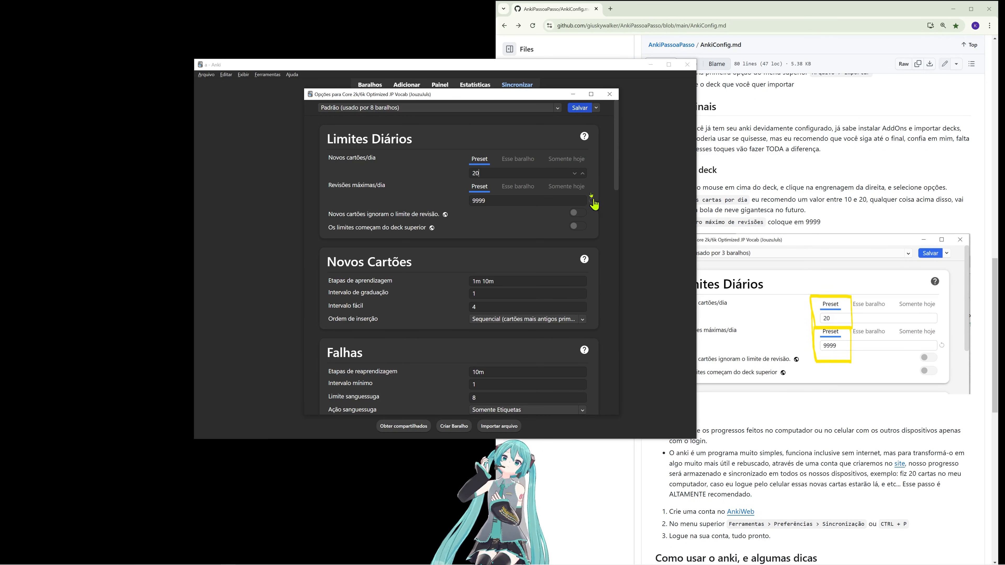
left_click_drag(494, 100, 562, 104)
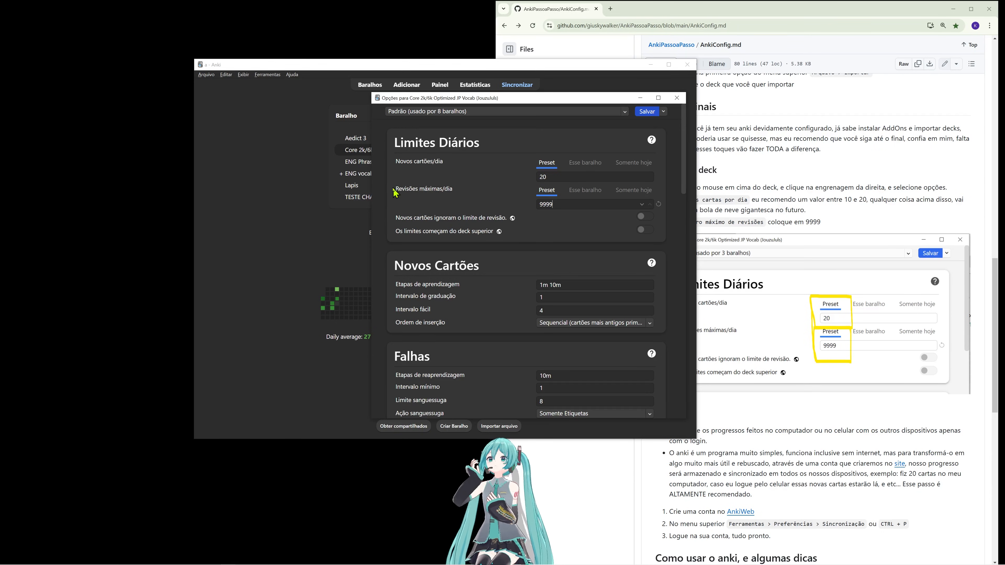
Step: Set the preset's maximum reviews per day to 9999 and save the deck options
left_click_drag(395, 192, 477, 198)
double_click(563, 204)
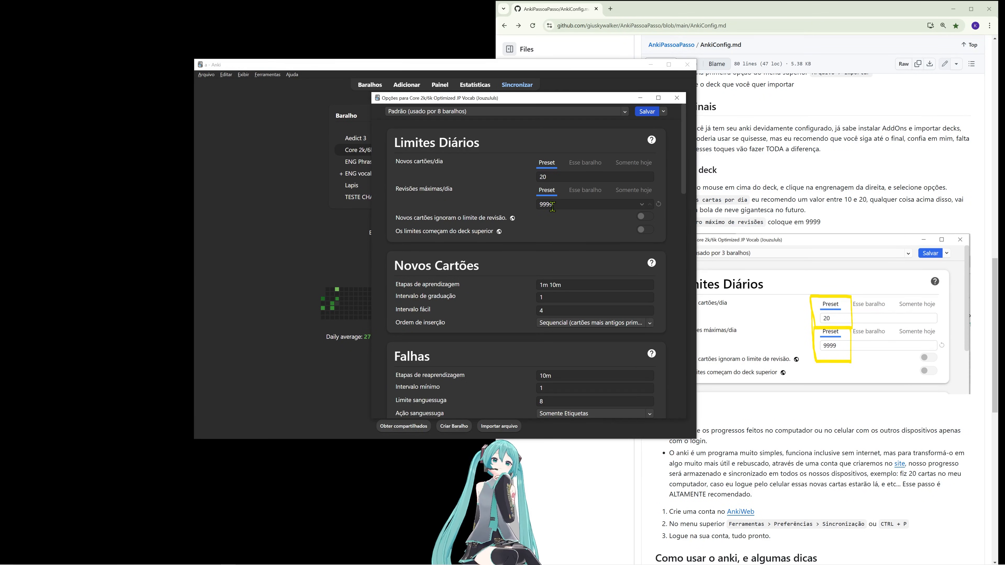
left_click_drag(553, 206, 537, 212)
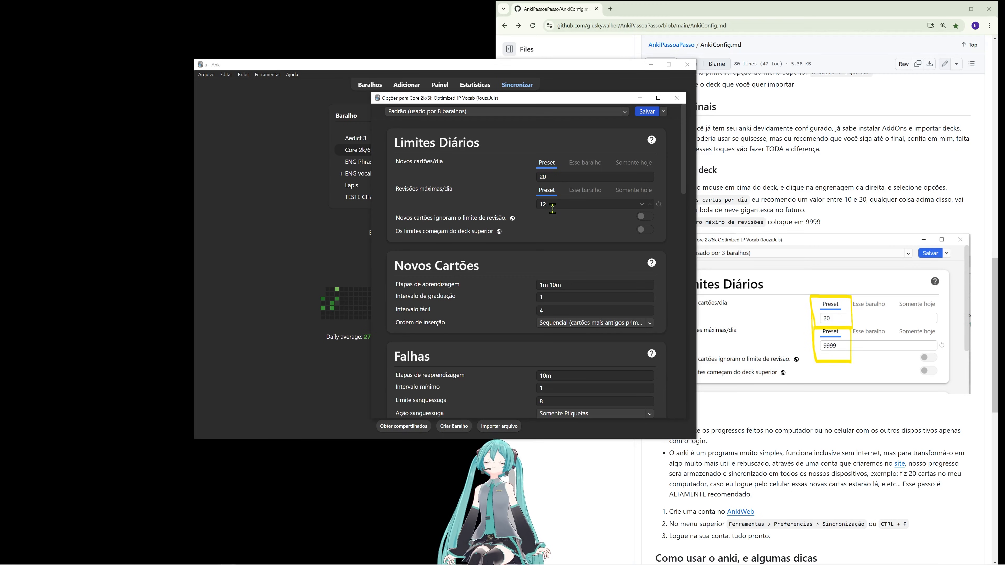
left_click_drag(552, 209, 536, 215)
type("999")
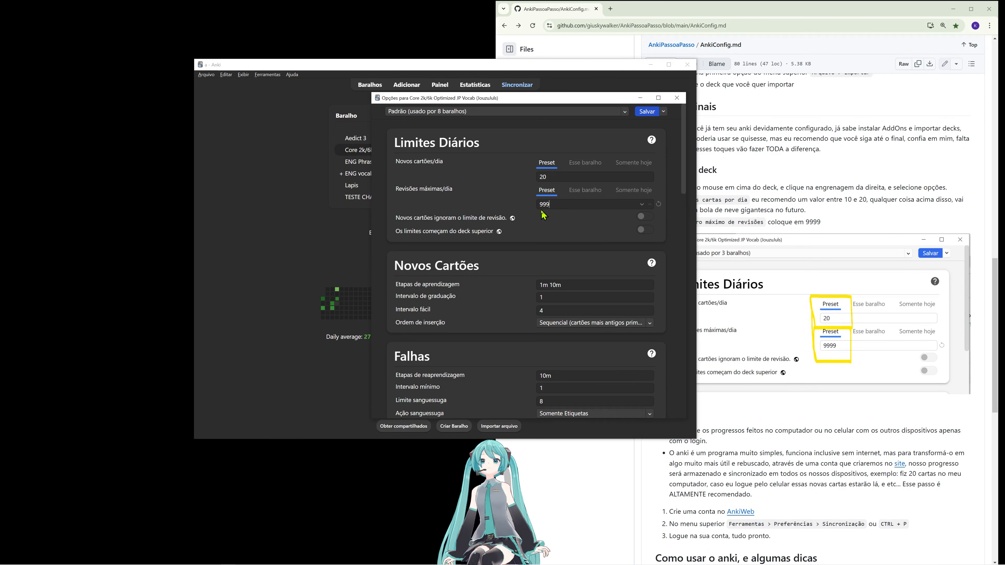
type("9")
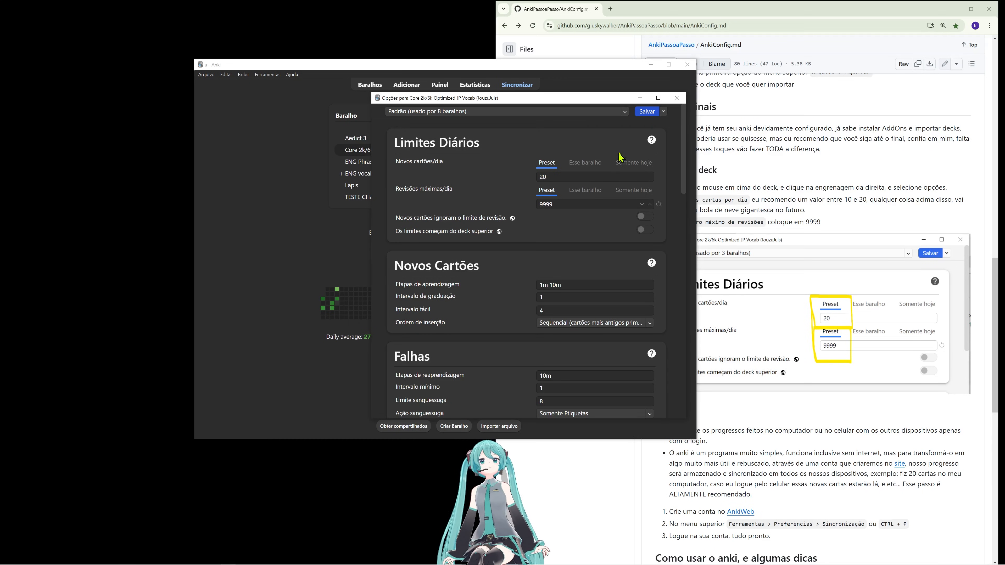
left_click(652, 112)
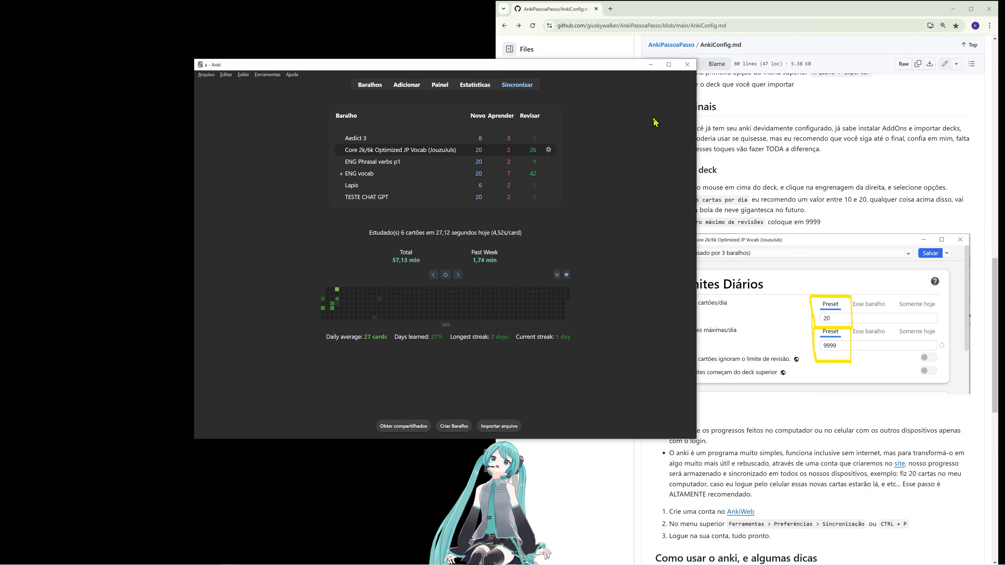
Step: View the AnkiWeb sign-up page linked in the Anki Sync section of the GitHub guide, and close it again
scroll(767, 222, "down", 2)
left_click(807, 156)
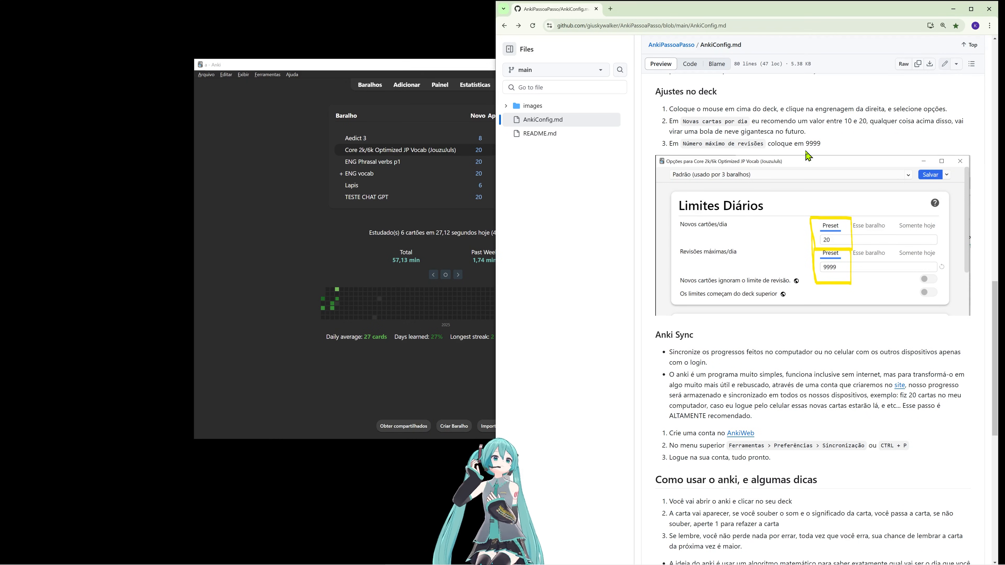
scroll(770, 279, "down", 4)
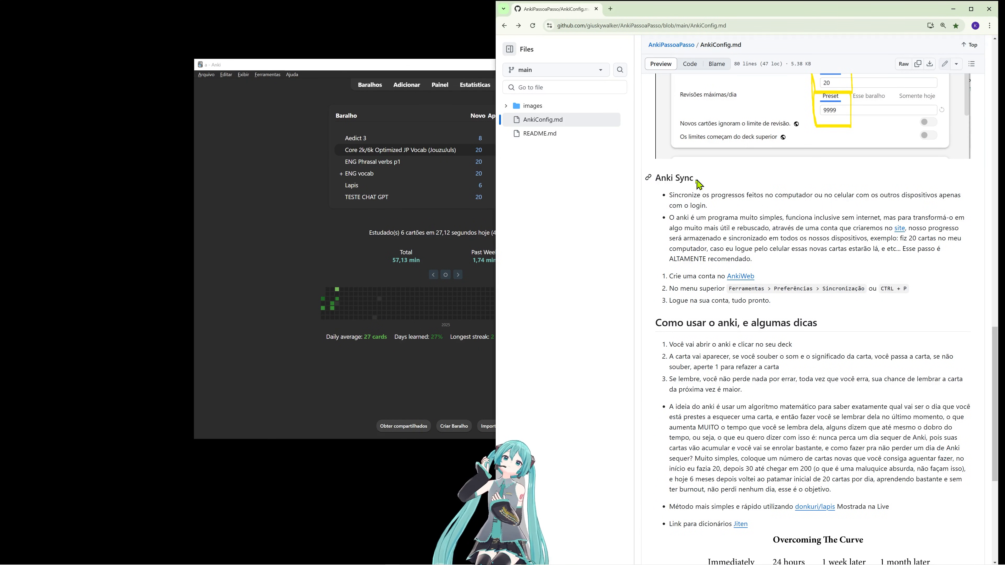
left_click_drag(698, 183, 654, 178)
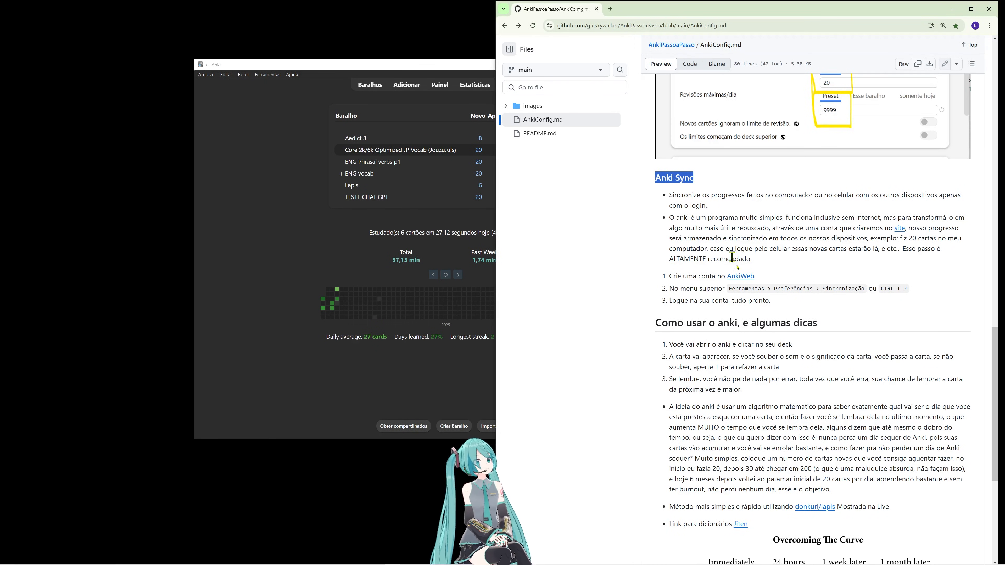
middle_click(744, 276)
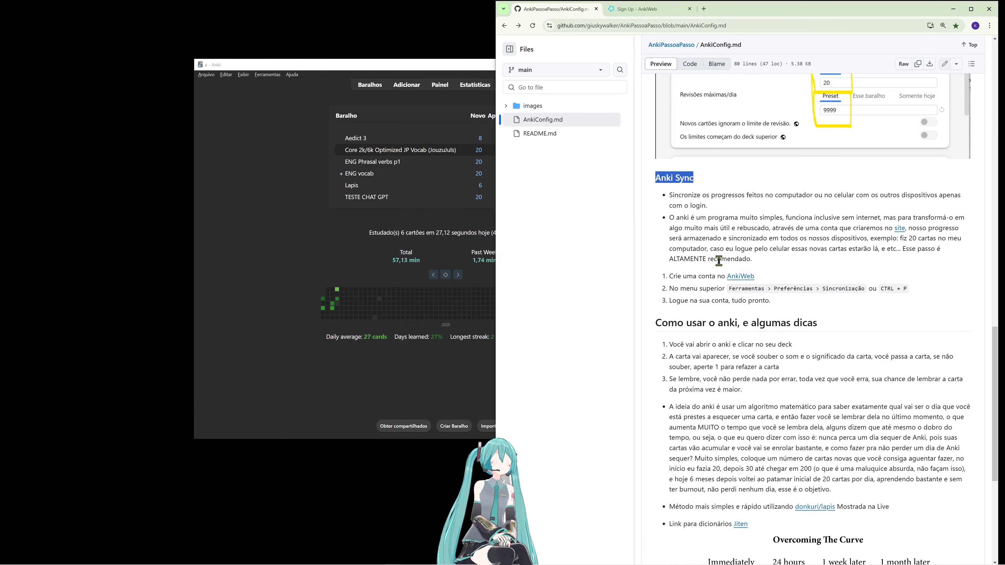
right_click(757, 240)
key("ctrl+Tab")
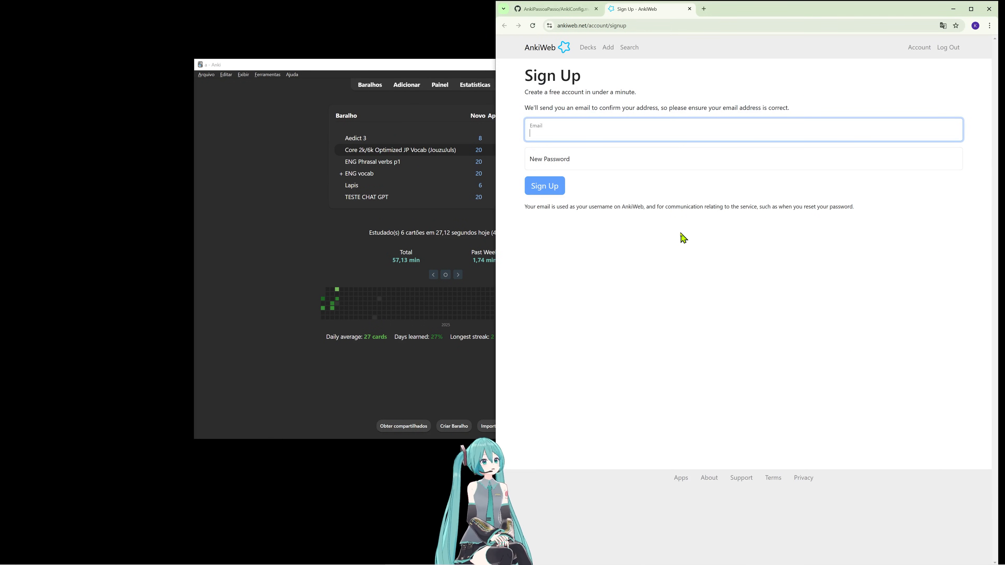
key("ctrl+w")
double_click(808, 238)
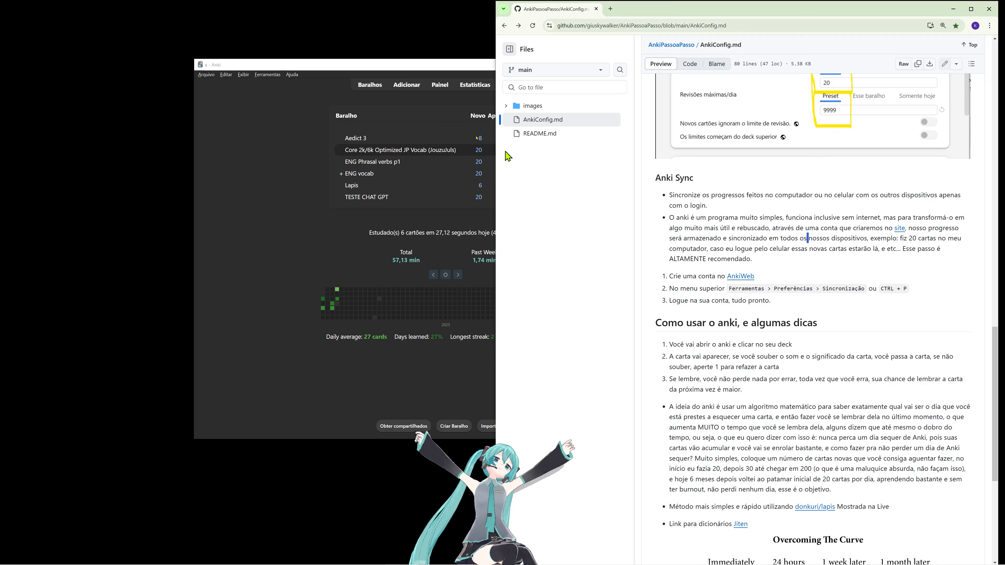
Step: Check the synchronization and AnkiWeb account settings in Anki's preferences, and close the preferences
left_click(424, 115)
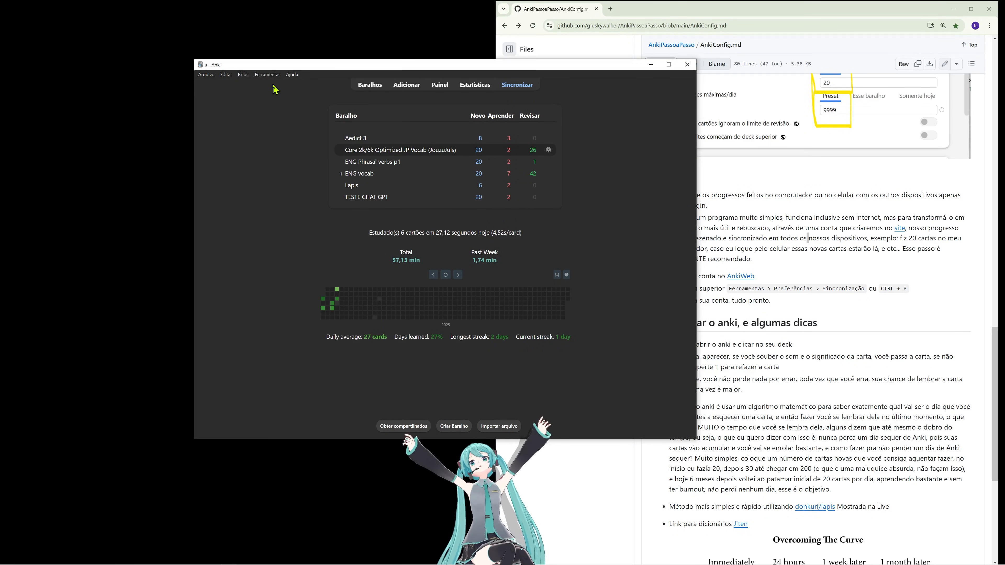
left_click(269, 75)
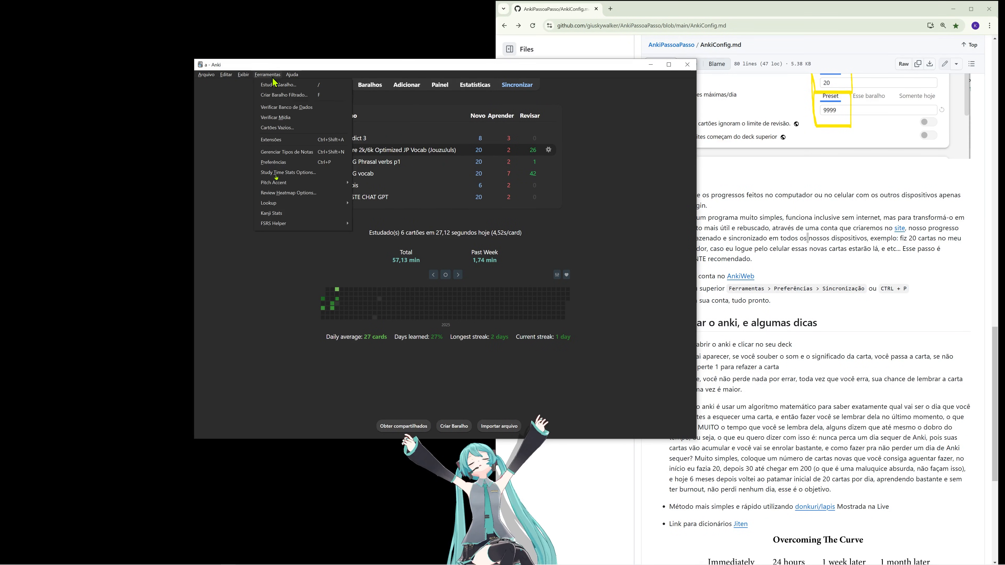
left_click(308, 164)
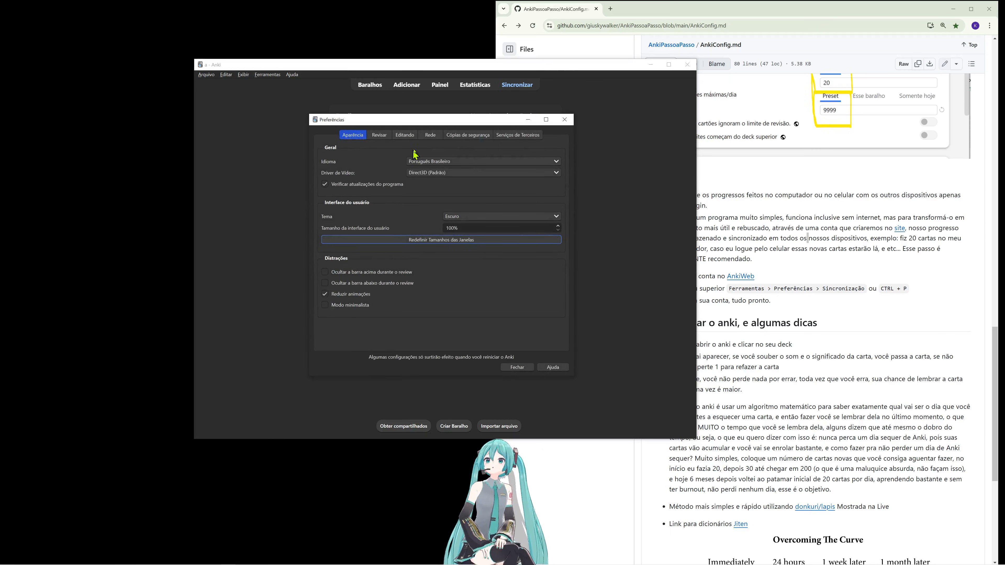
left_click(430, 137)
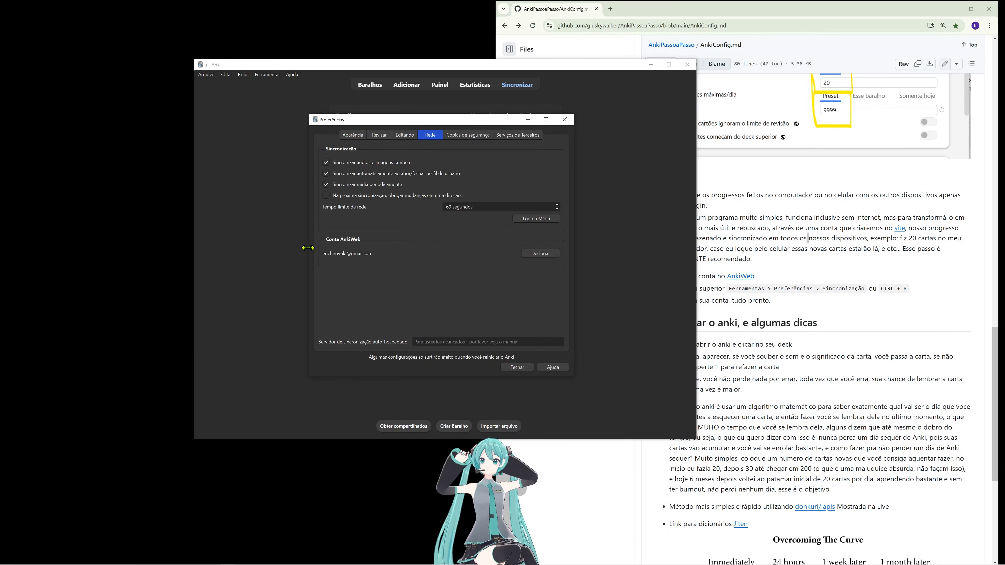
left_click(569, 123)
Step: Consult the guide's "Como usar o anki, e algumas dicas" section and open the Core 2k/6k Optimized JP Vocab deck in Anki
left_click(823, 297)
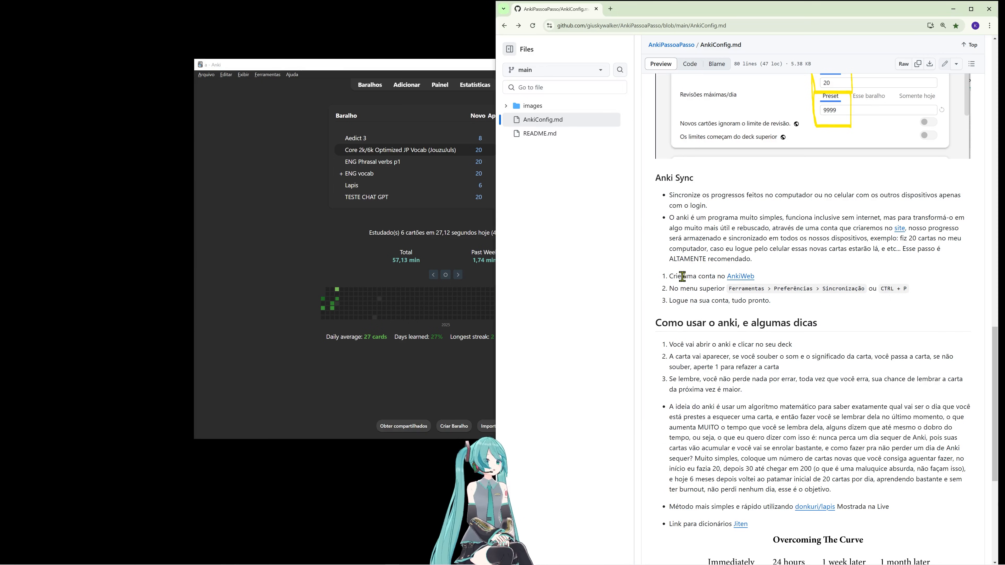
scroll(732, 274, "down", 2)
scroll(732, 273, "down", 1)
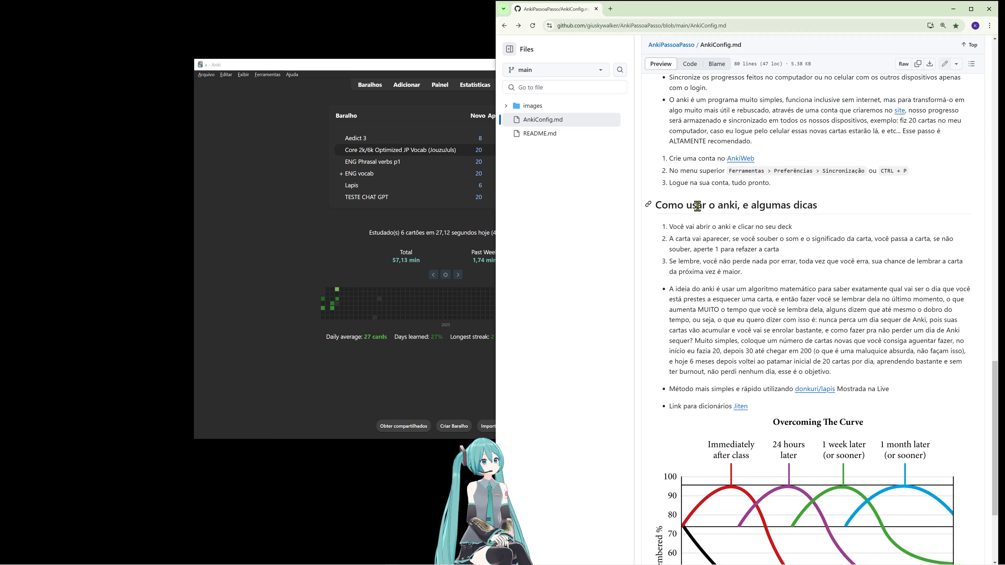
scroll(697, 206, "down", 1)
left_click_drag(817, 165, 791, 188)
left_click(680, 186)
left_click(788, 187)
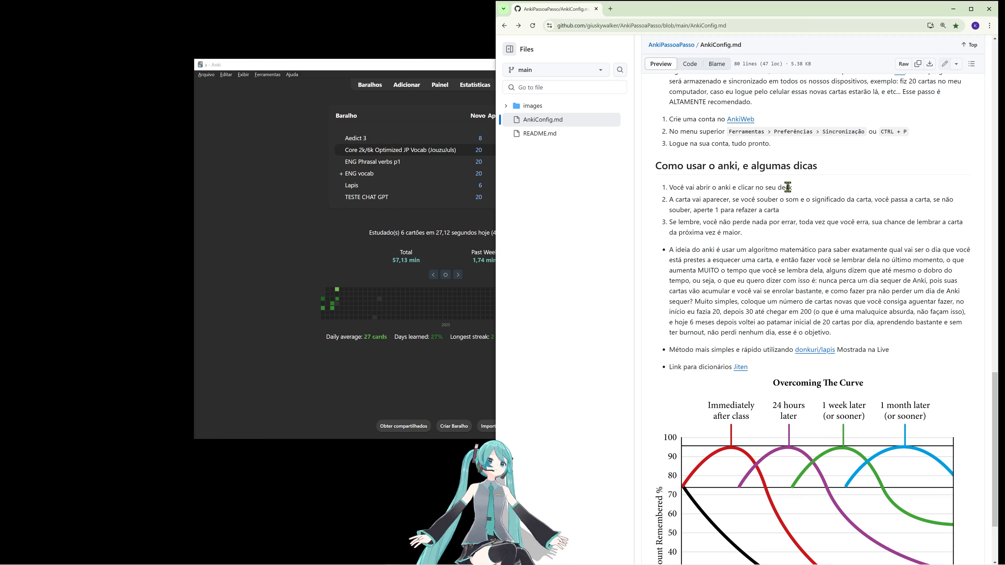
left_click(427, 152)
Step: Read the guide's instructions on passing known cards and redoing cards that were not remembered
left_click(711, 208)
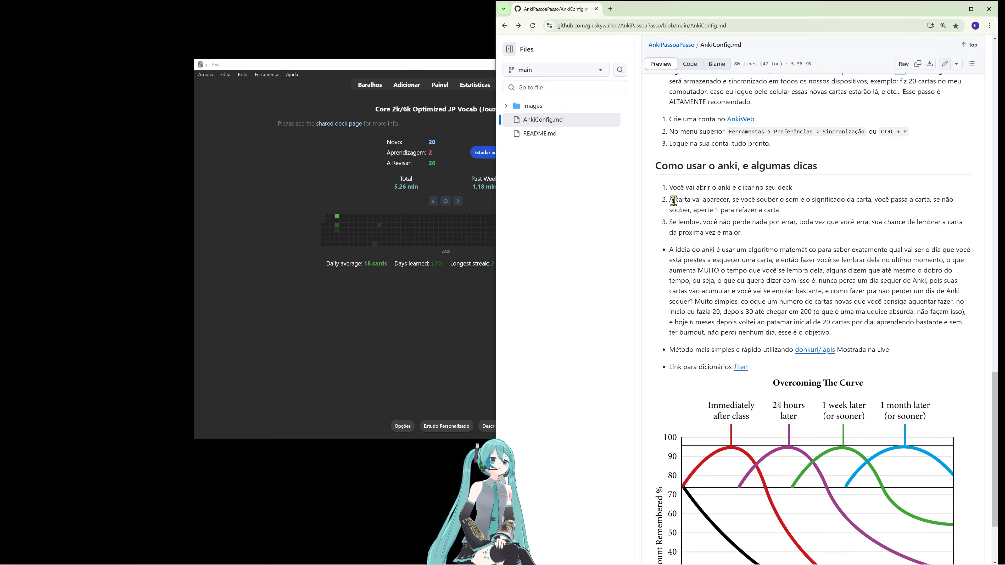
left_click_drag(674, 201, 936, 203)
left_click_drag(672, 210, 790, 219)
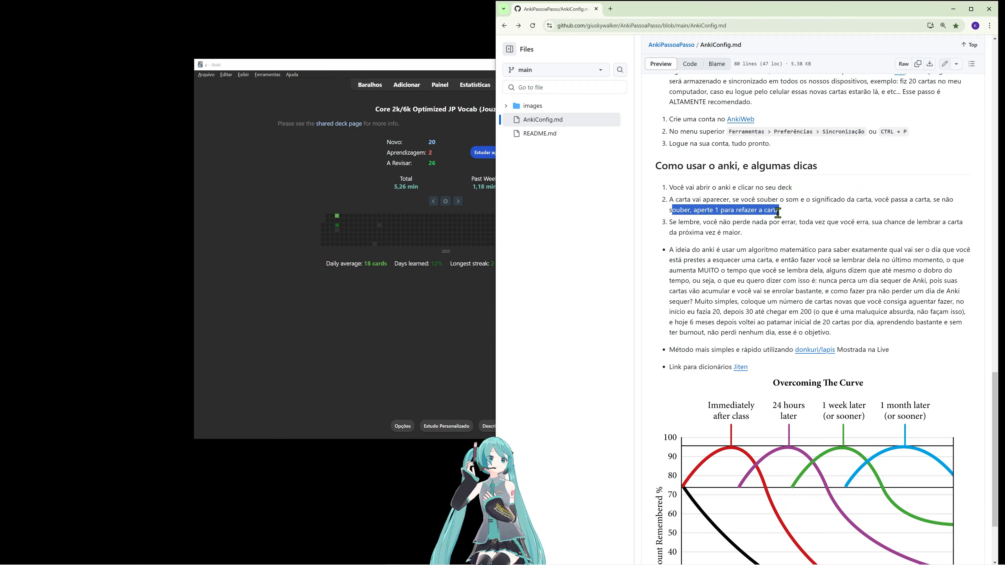
left_click(777, 213)
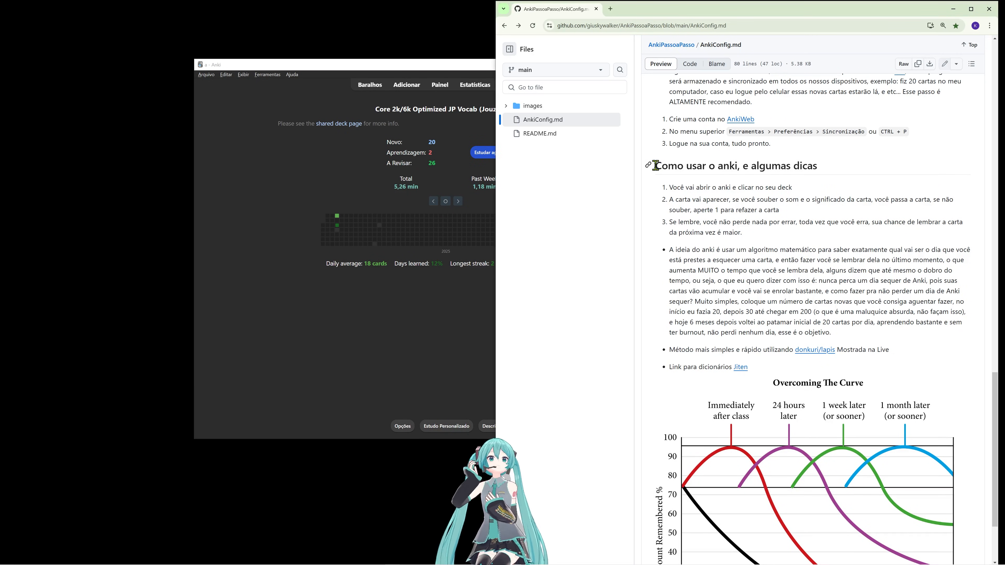
left_click_drag(652, 161, 772, 237)
left_click(773, 237)
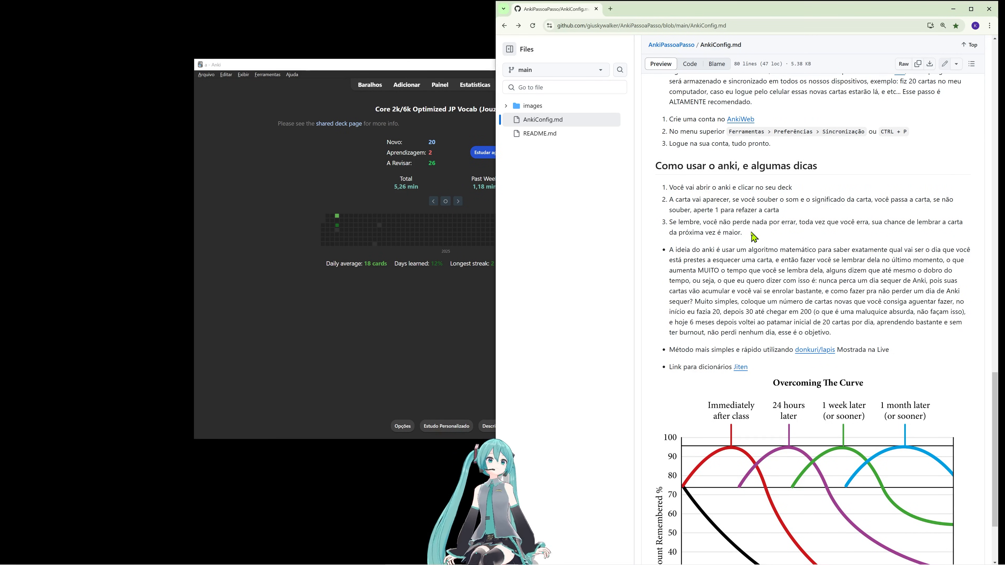
Step: Read the guide's explanation of Anki's scheduling algorithm and of choosing a sustainable number of new cards per day
left_click_drag(673, 222, 850, 335)
left_click(721, 252)
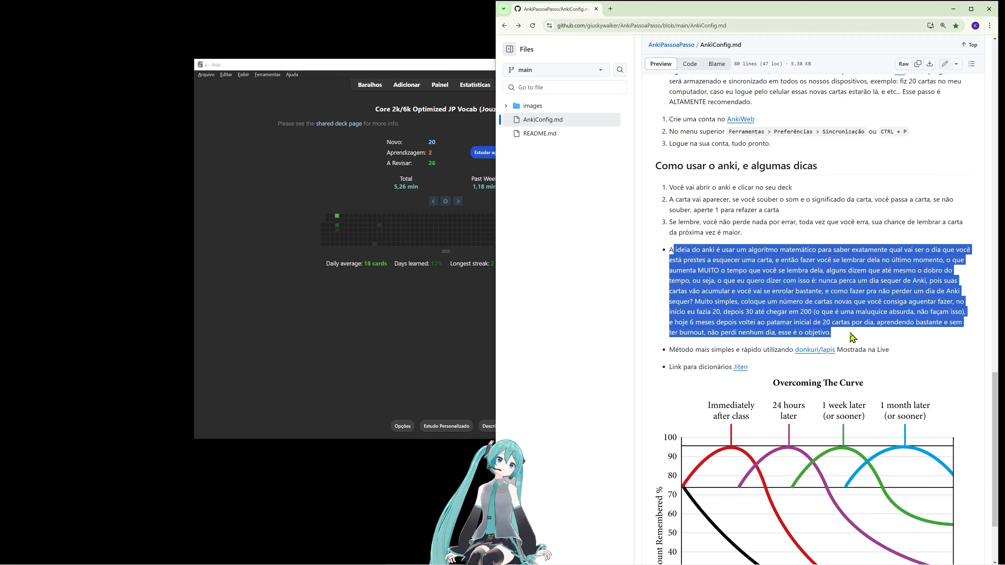
left_click(859, 333)
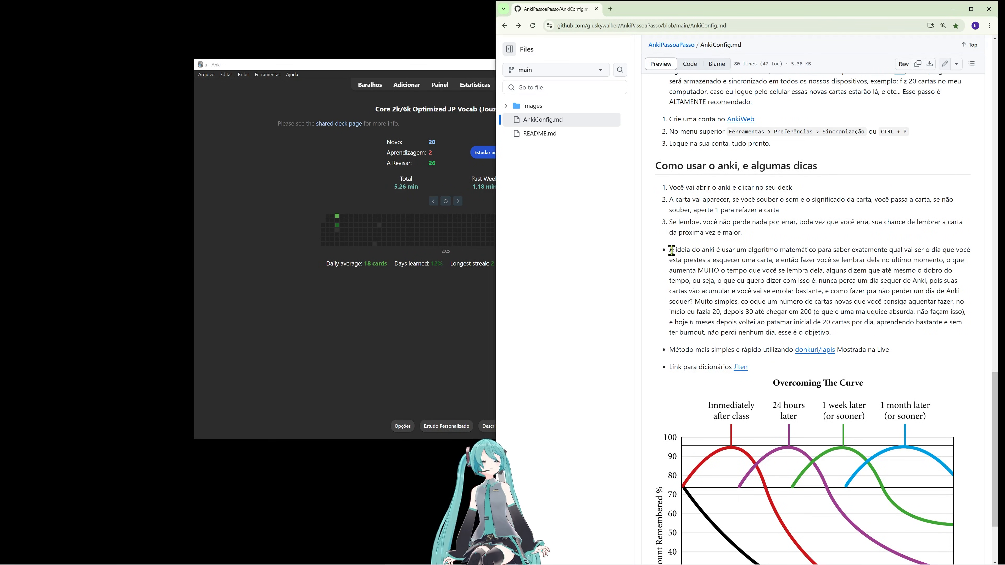
left_click_drag(672, 250, 875, 345)
scroll(802, 293, "down", 2)
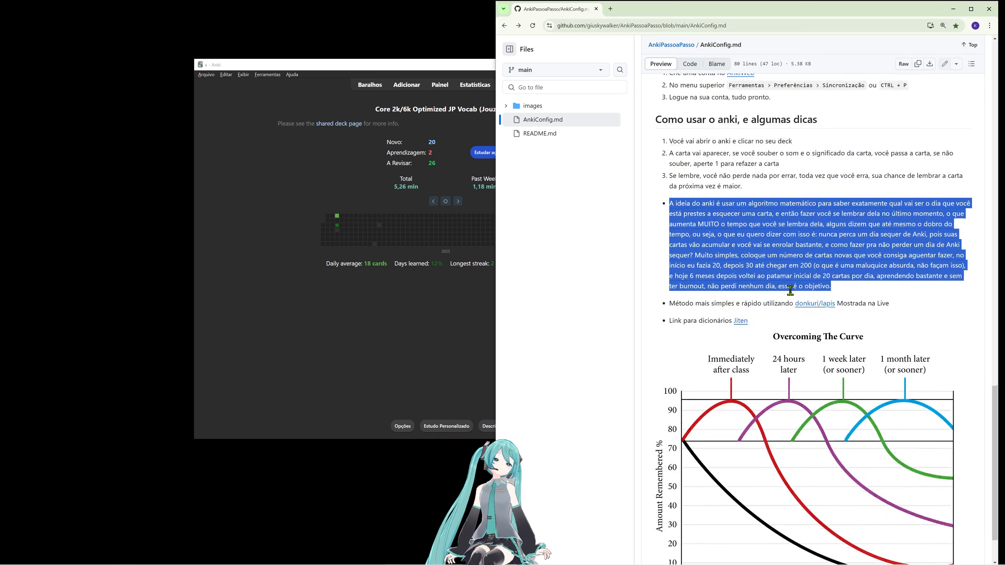
left_click(683, 181)
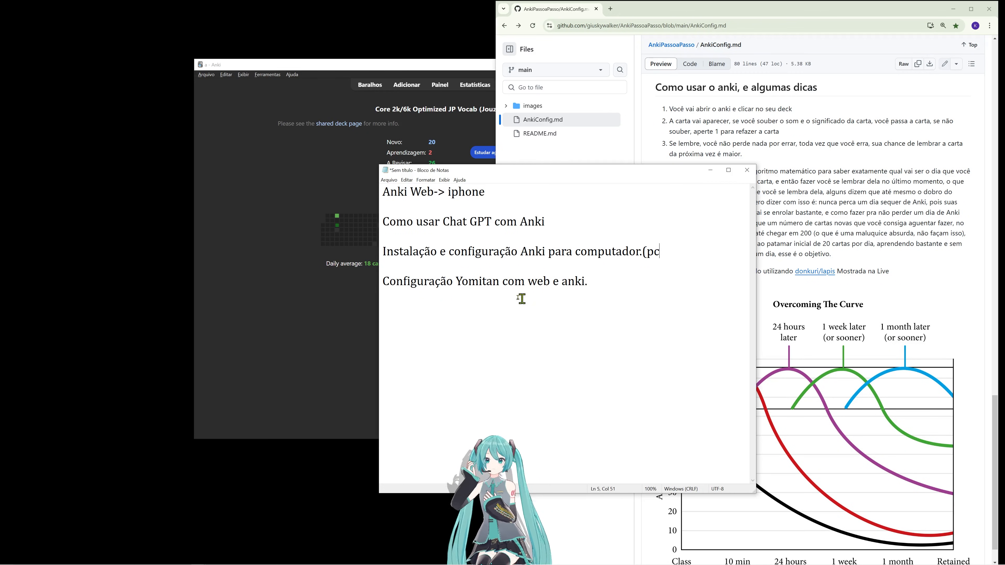
Step: Check the "Configuração Yomitan com web e anki" item in the Notepad topic list and switch to the Firefox window showing the Japanese novel page
left_click_drag(382, 280, 620, 282)
left_click(621, 285)
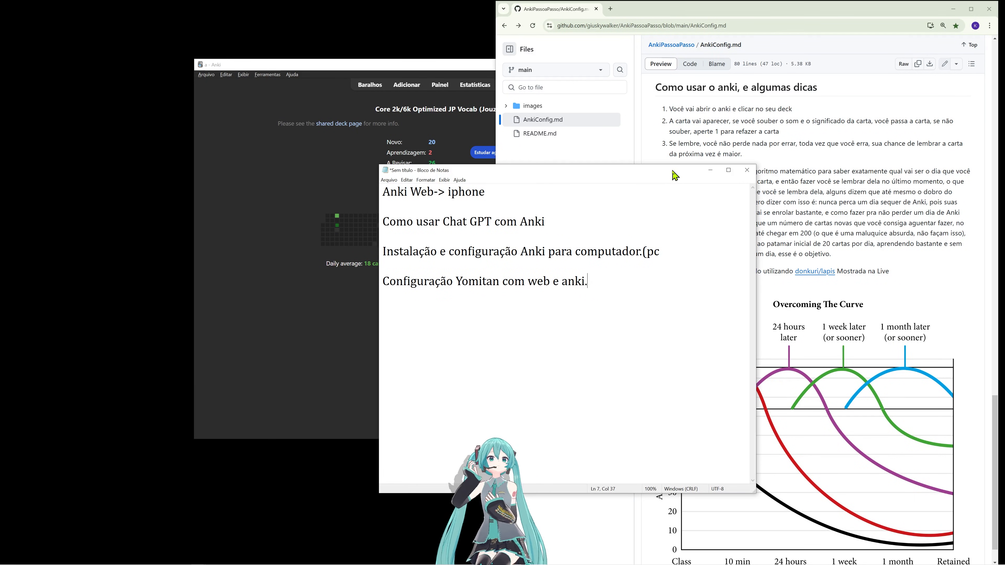
left_click(431, 69)
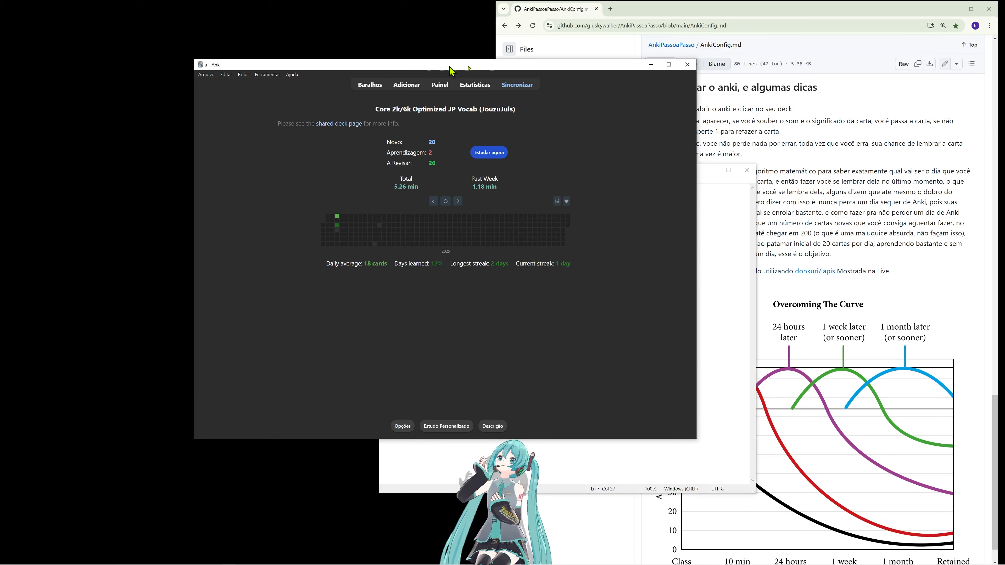
left_click(650, 66)
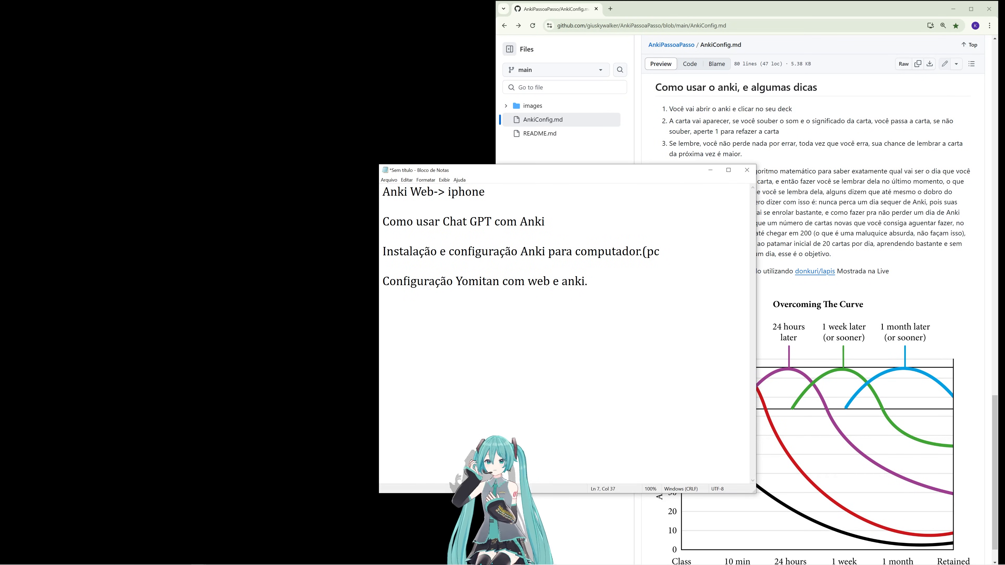
key("alt+Tab")
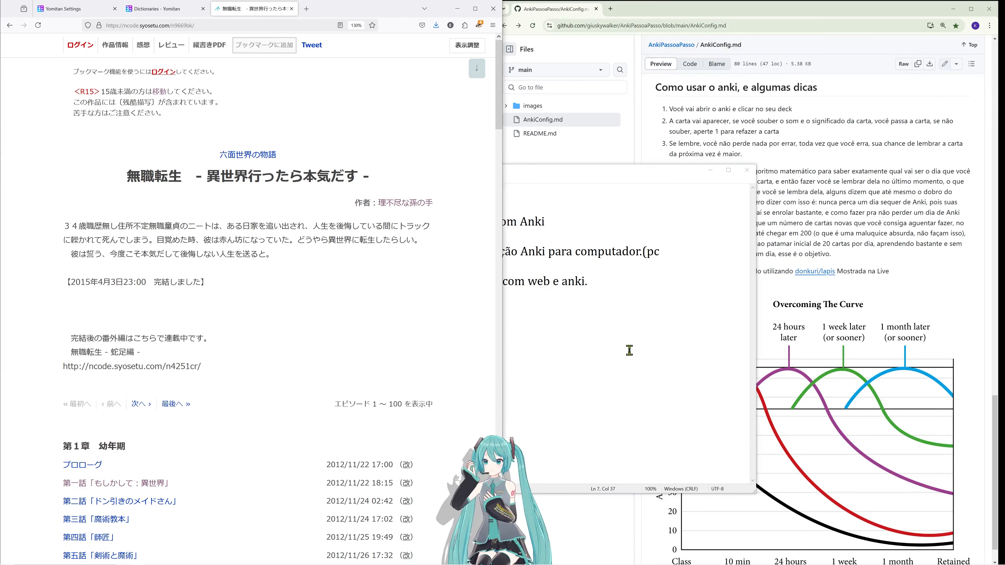
Step: Minimize the Notepad topic list and the GitHub guide window, keeping the Japanese novel page in view
left_click_drag(391, 227, 429, 228)
right_click(430, 230)
left_click(491, 237)
left_click(614, 235)
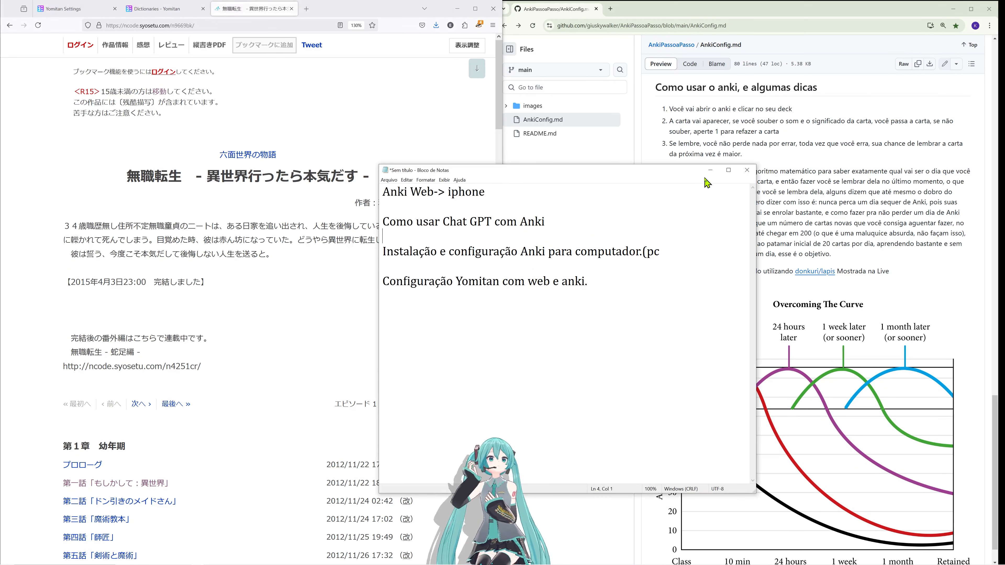
left_click(718, 170)
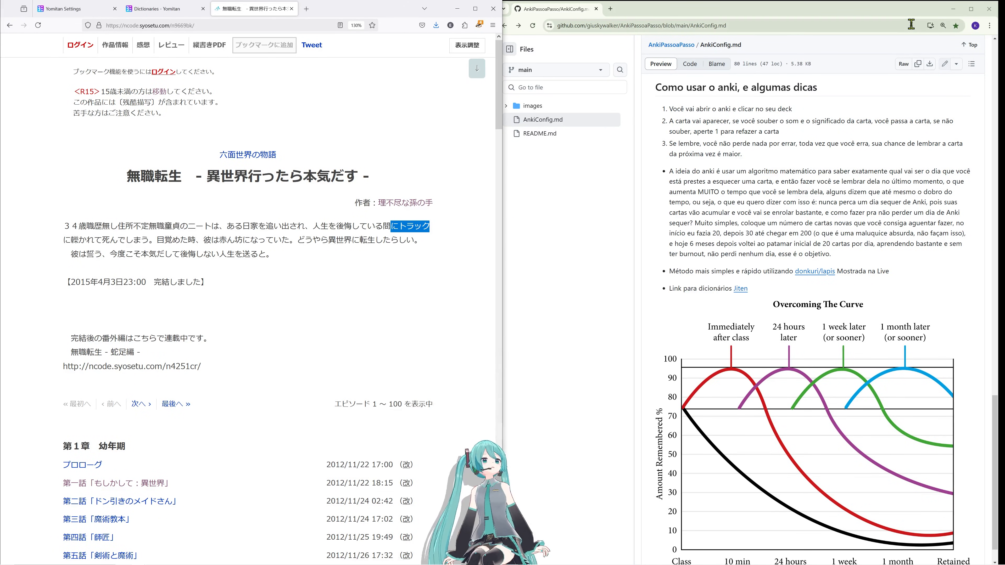
left_click(954, 9)
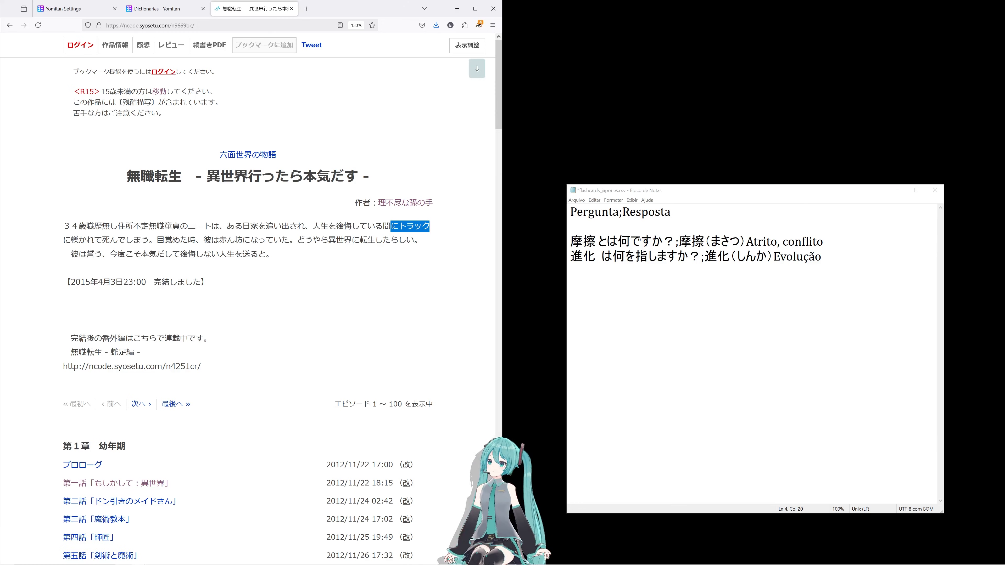
Step: Bring Anki to the front, place its window beside the novel page, and show the deck list
key("alt+Tab")
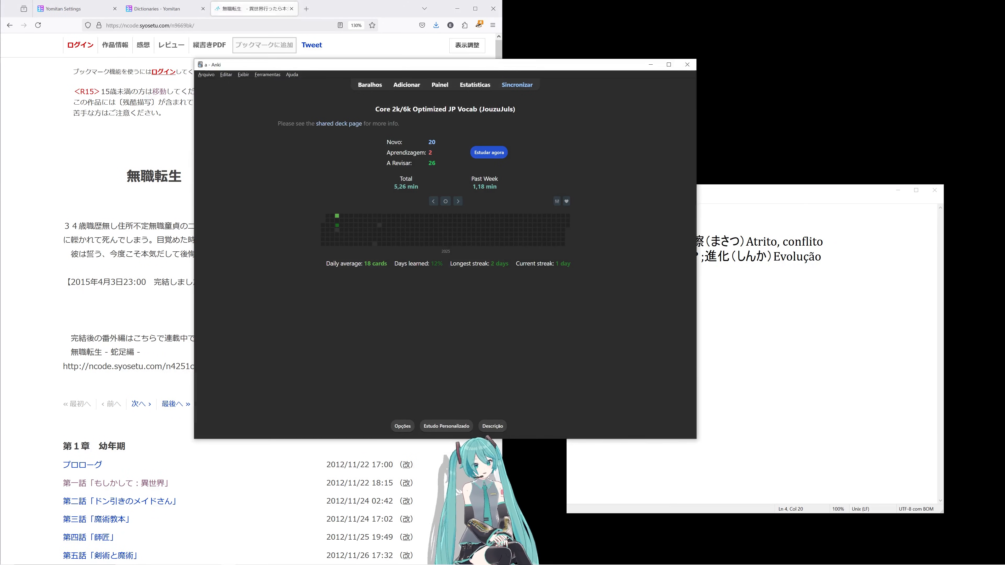
left_click_drag(414, 66, 648, 77)
left_click(604, 93)
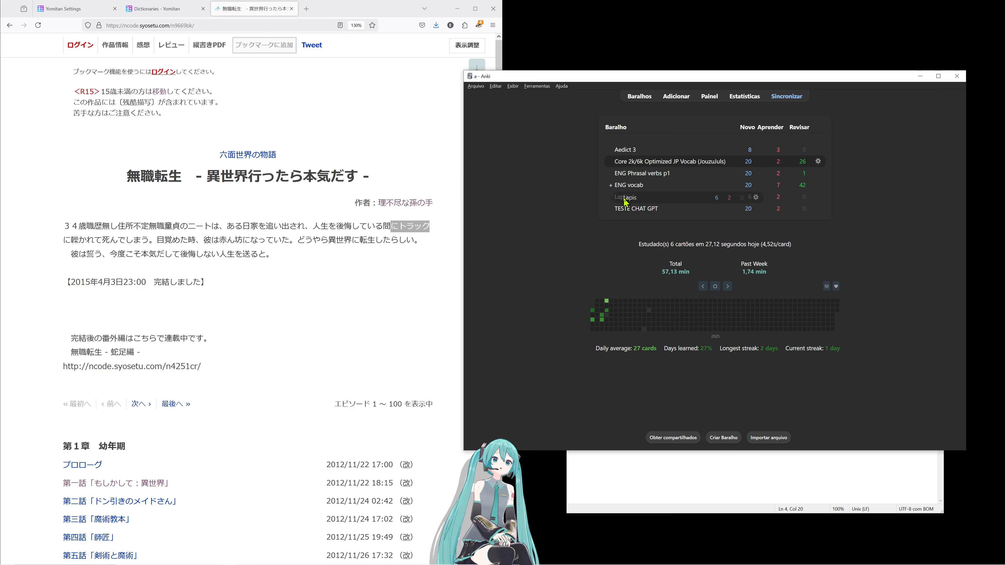
Step: Check the profile and scanning status in the browser's Yomitan extension, and close its popup
left_click(332, 266)
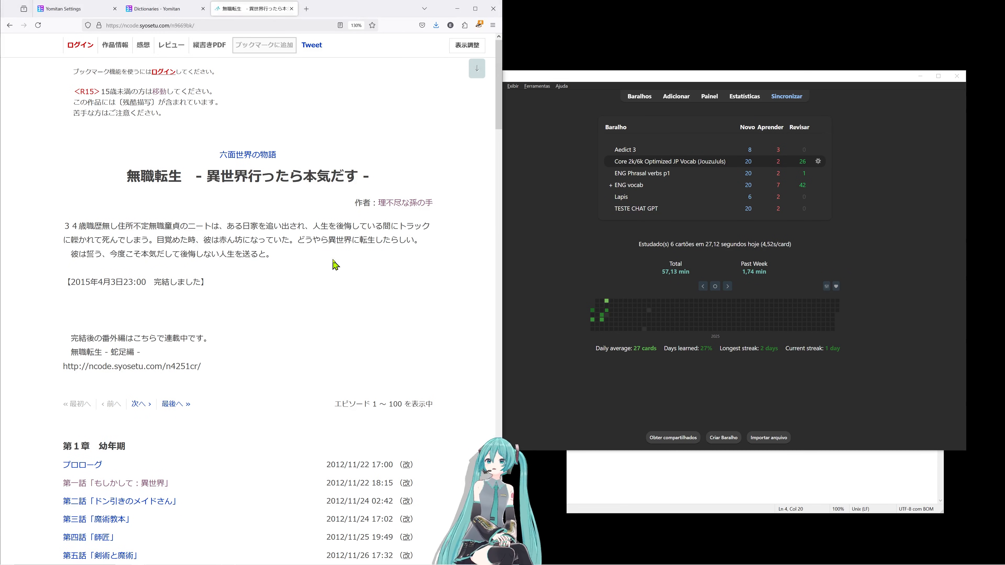
left_click(465, 25)
left_click(406, 100)
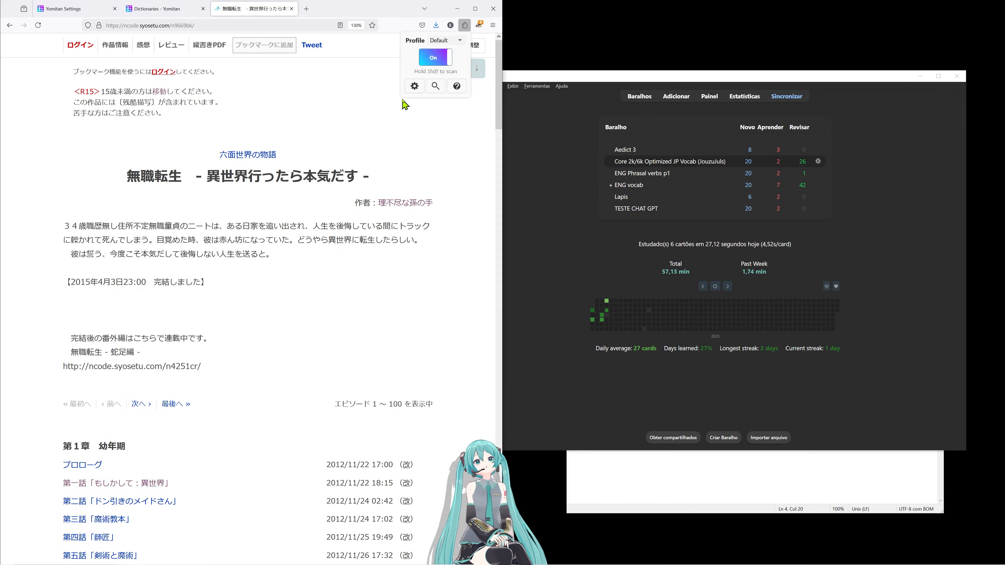
left_click(431, 257)
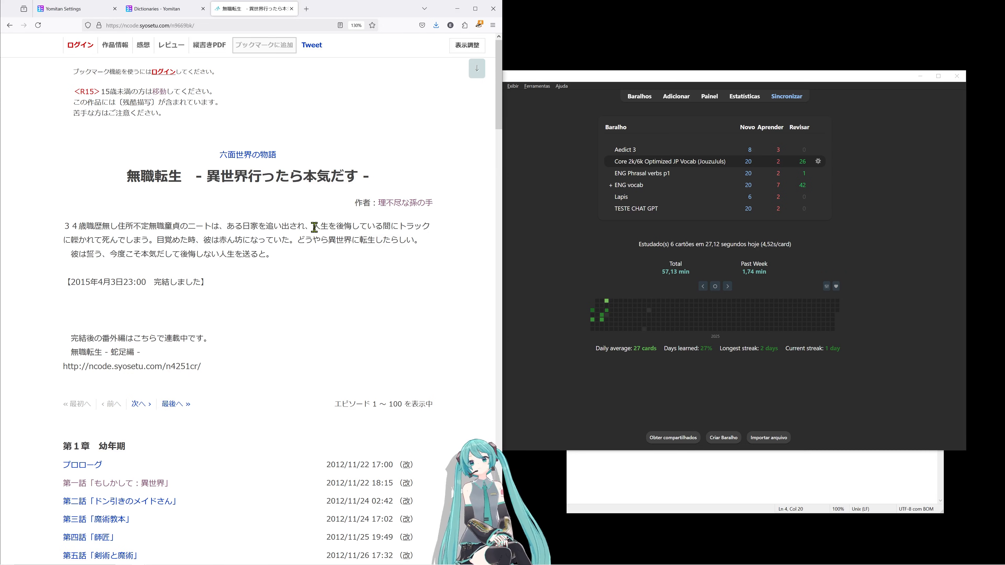
Step: Look up 本気 from the novel's title with Yomitan and add the word to Anki as a card
left_click_drag(310, 178, 328, 178)
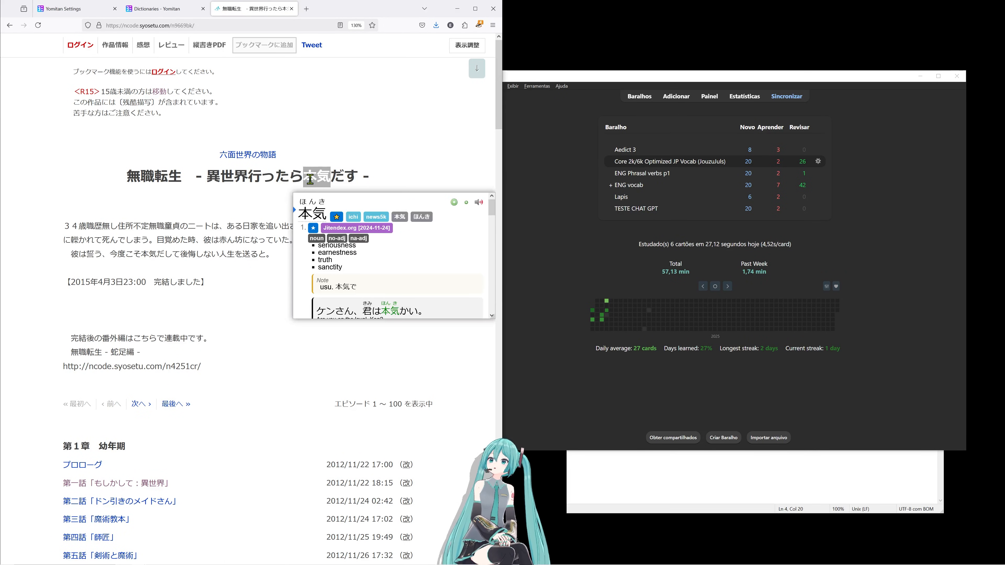
right_click(318, 179)
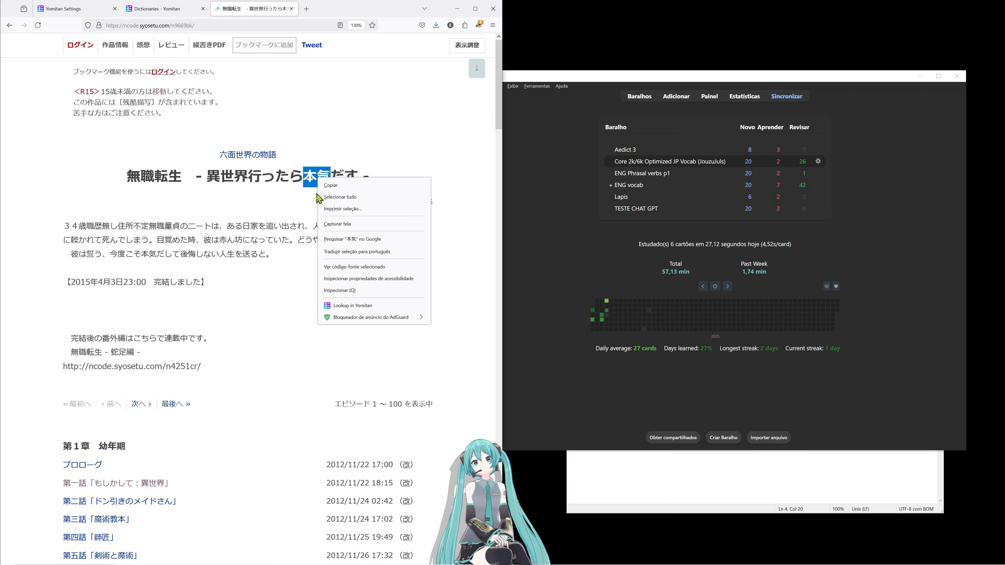
left_click(339, 306)
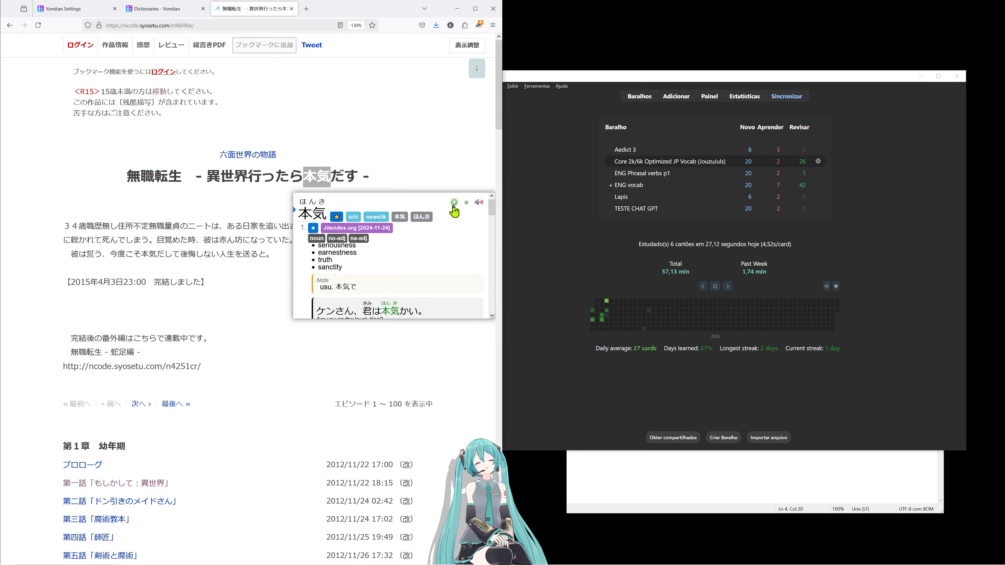
left_click(454, 203)
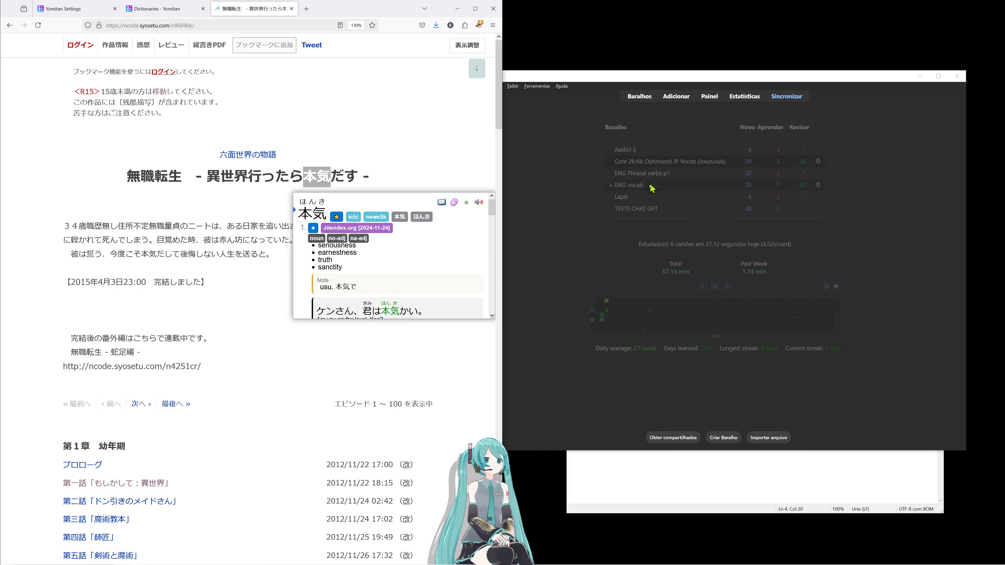
Step: Open the Lapis deck in Anki, find the 本気 card in the card browser, and preview its front and back
left_click(626, 197)
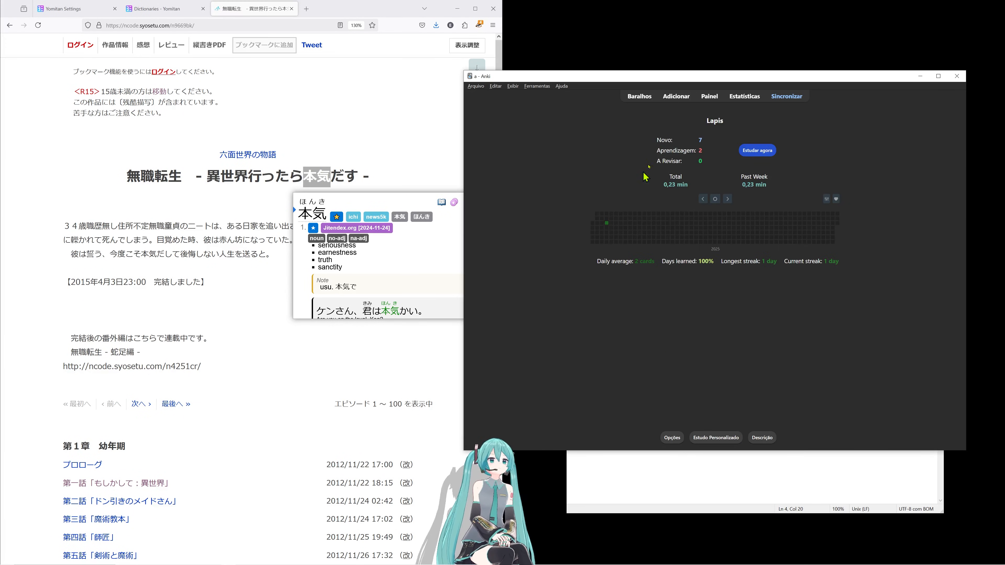
left_click(706, 102)
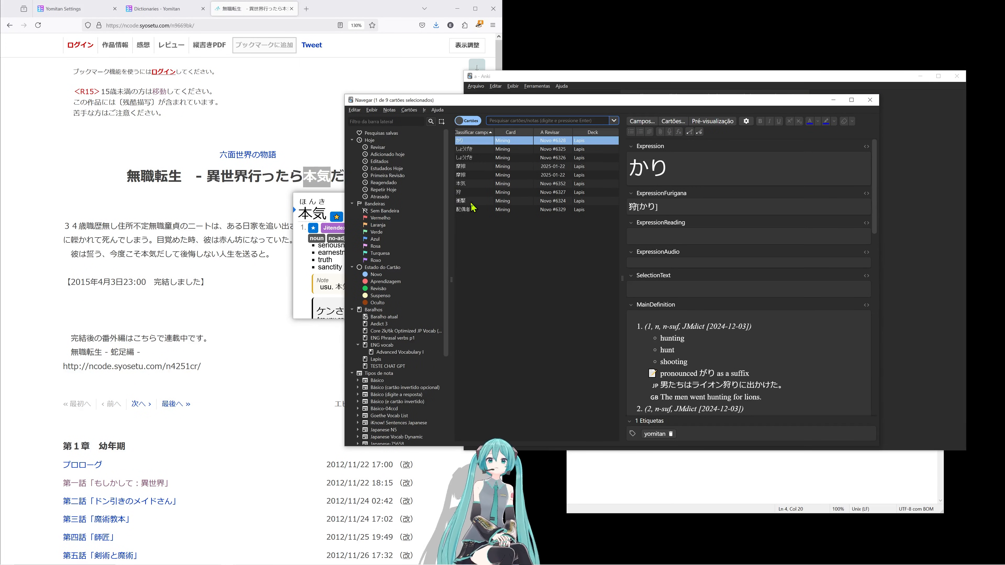
left_click(470, 184)
left_click(735, 120)
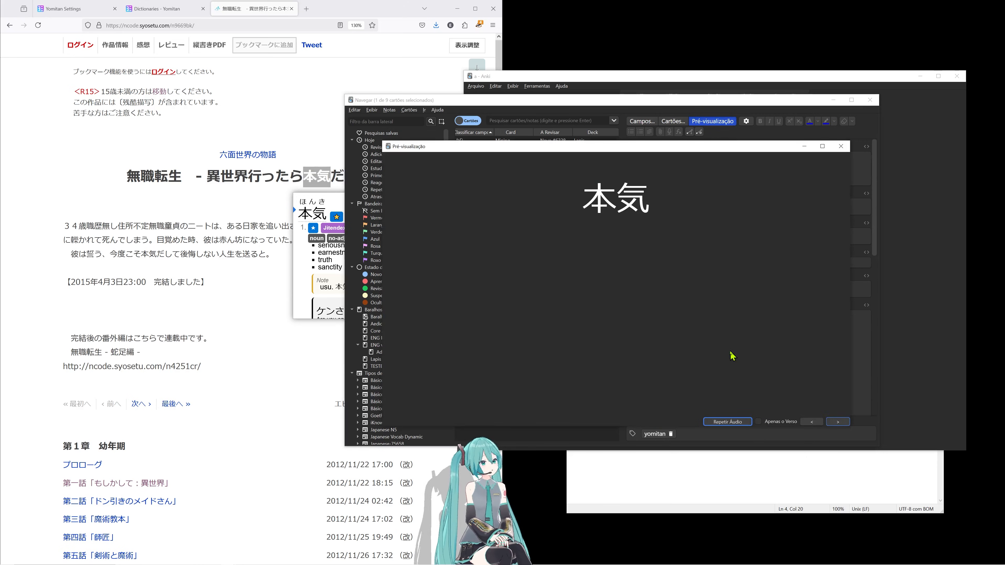
left_click(833, 422)
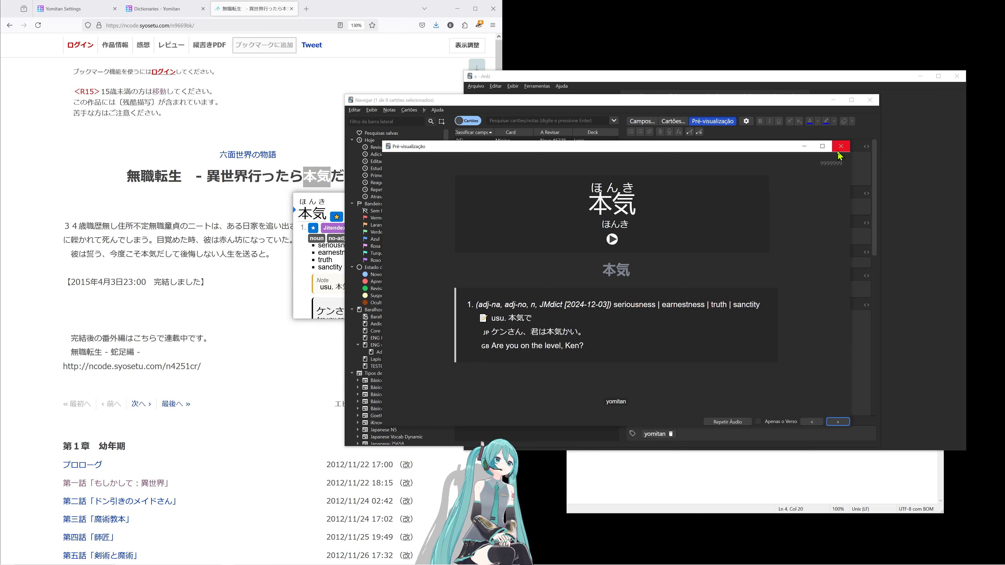
Step: Add the kana reading of 本気 from the Yomitan popup as a second card, and close Anki's card preview and browser
left_click(335, 213)
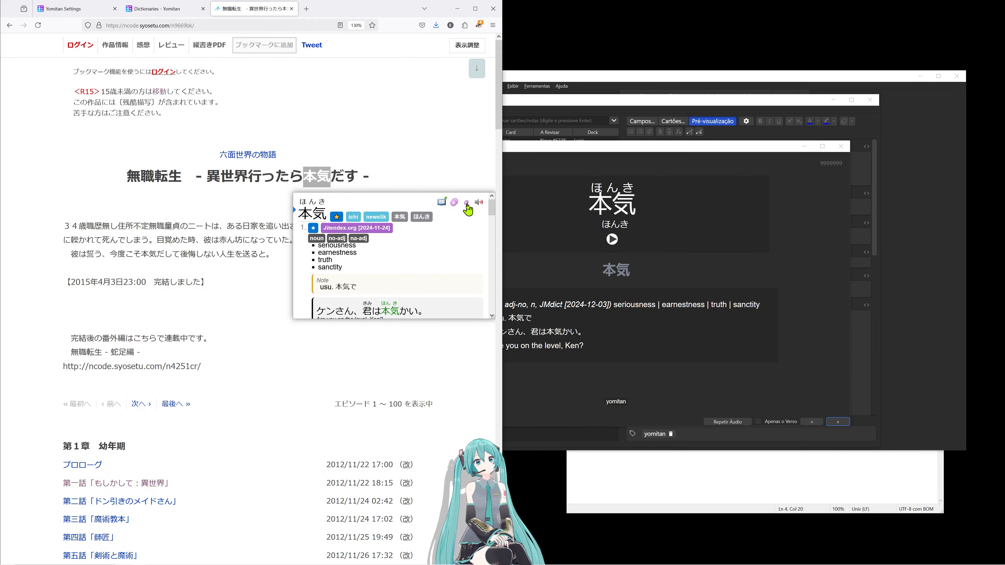
left_click(842, 147)
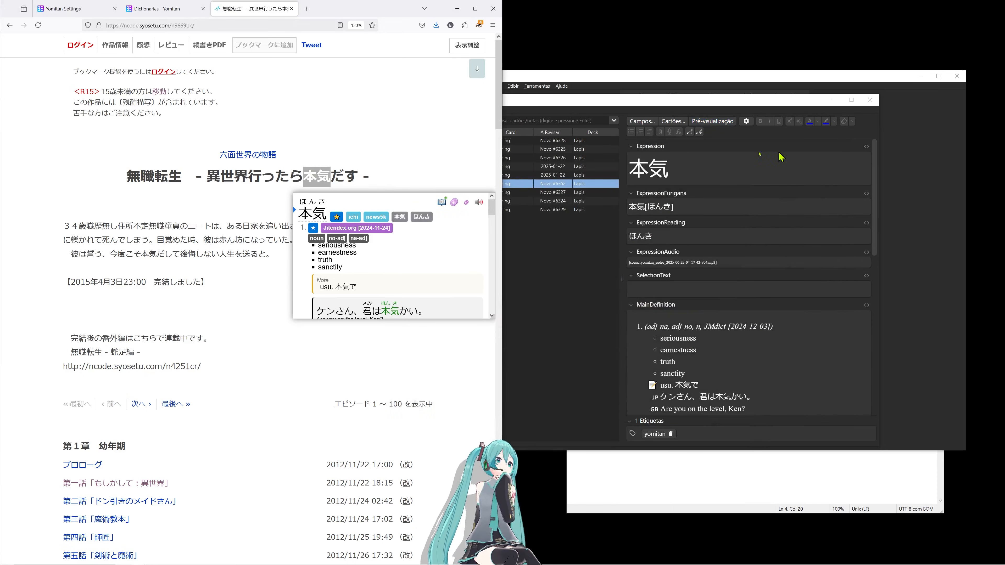
left_click(680, 153)
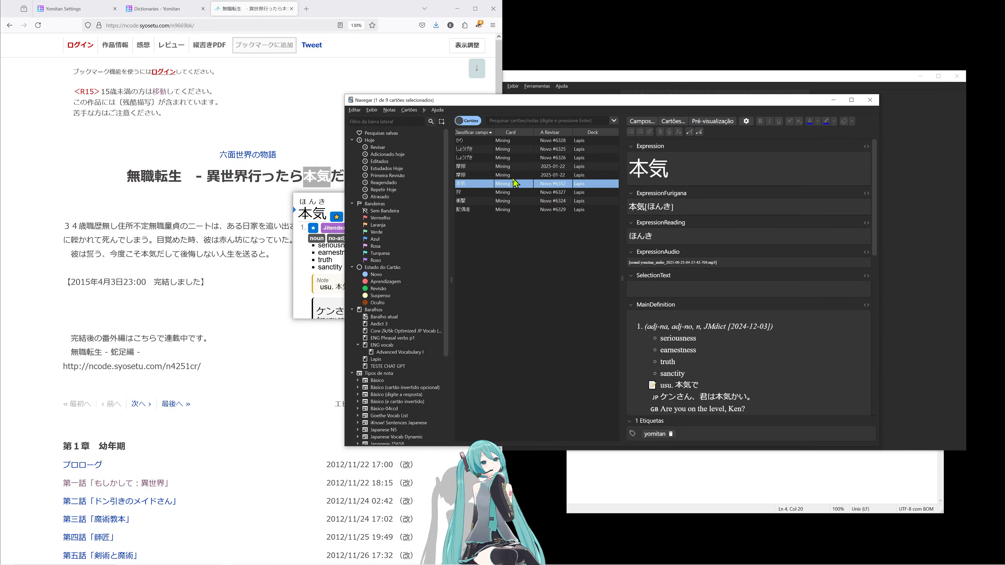
left_click(870, 99)
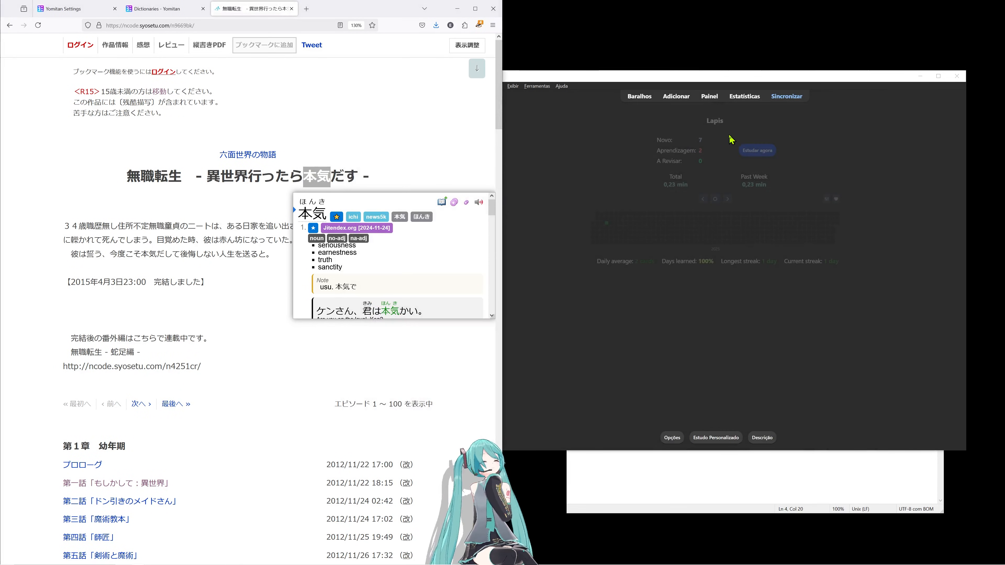
Step: Reopen Anki's card browser to inspect the ほんき card, and play the word's audio in the Yomitan popup
left_click(717, 101)
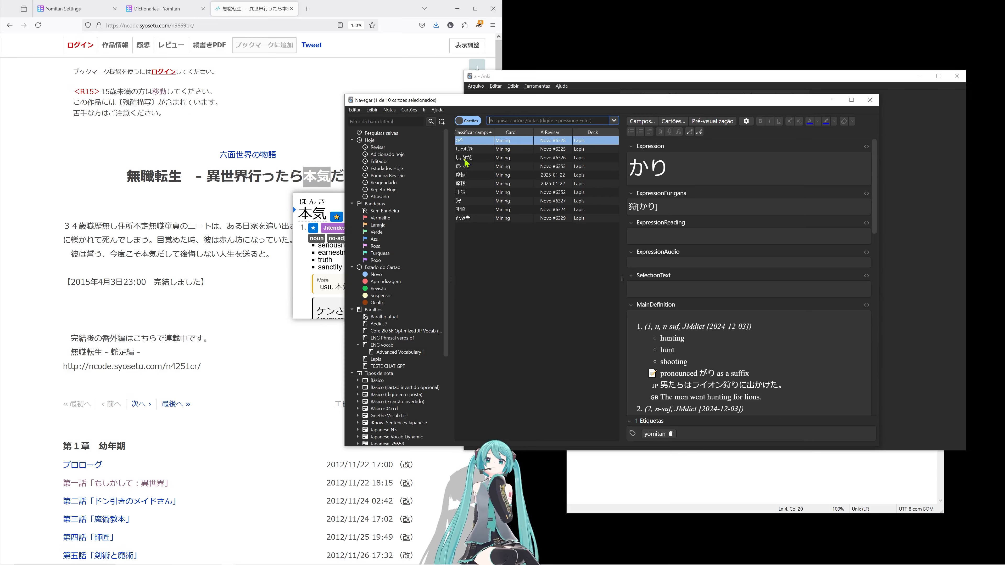
left_click(468, 171)
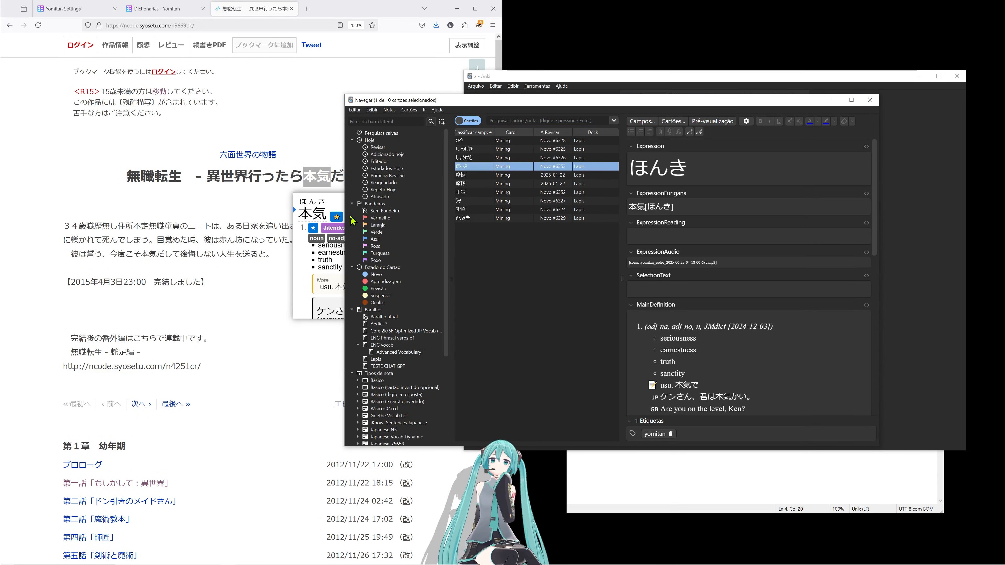
left_click(342, 207)
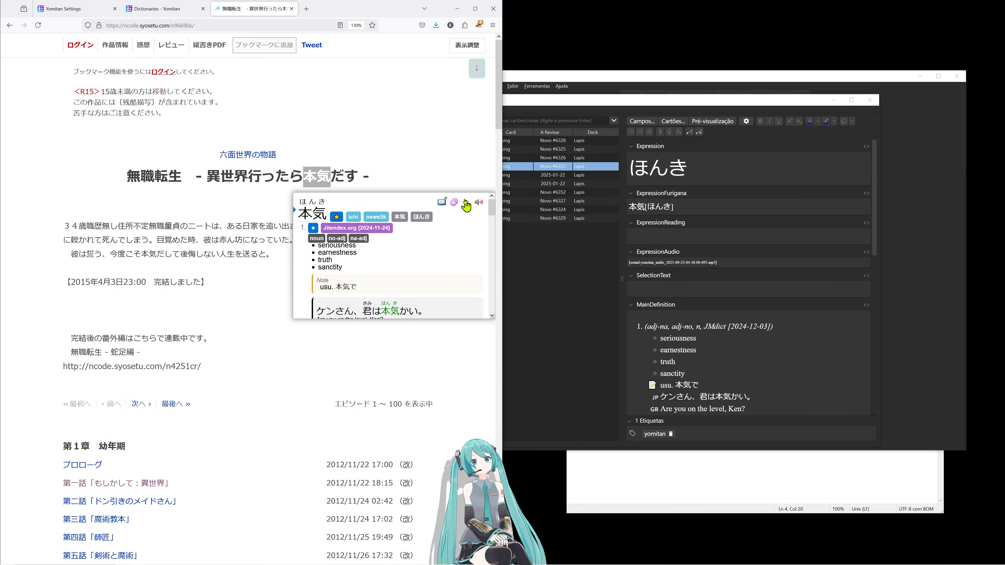
left_click(480, 202)
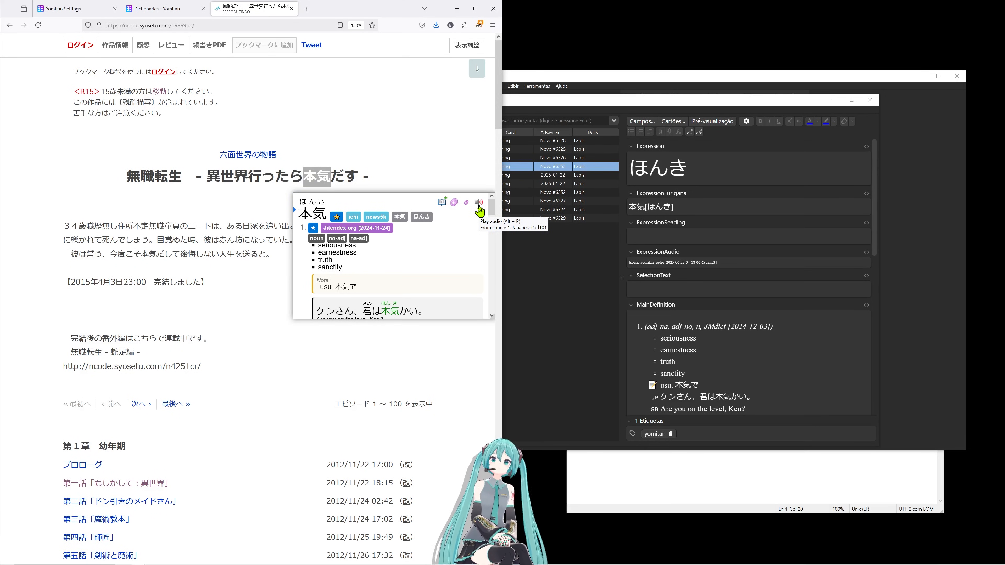
Step: Preview the front and back of the ほんき card in Anki, and close the preview and the card browser
left_click(671, 189)
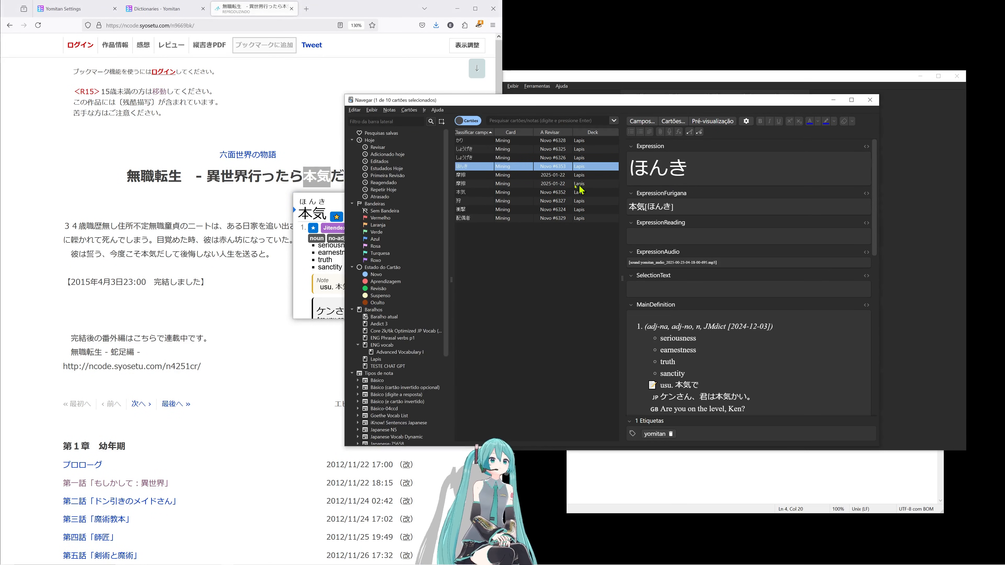
left_click(709, 121)
left_click(831, 422)
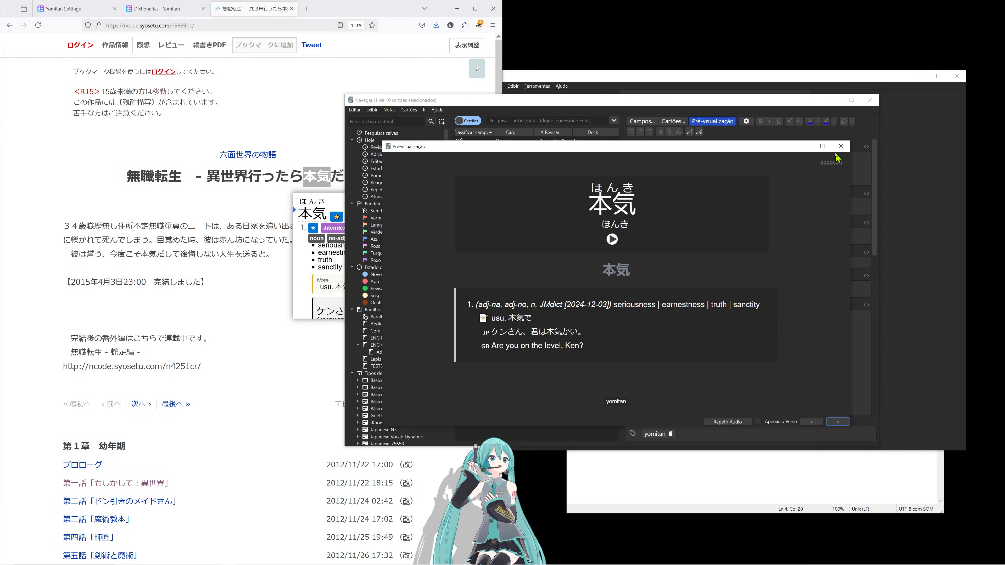
left_click(841, 146)
left_click(870, 100)
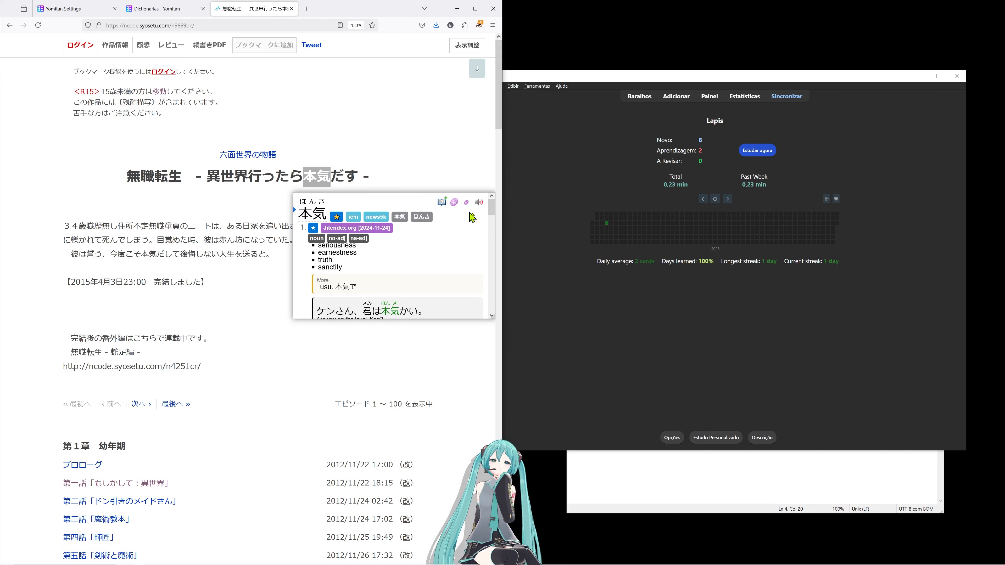
Step: Return to the AnkiConfig.md guide on GitHub and highlight the lines linking to donkuri/lapis and the Jiten dictionaries
scroll(462, 226, "down", 2)
scroll(451, 231, "up", 2)
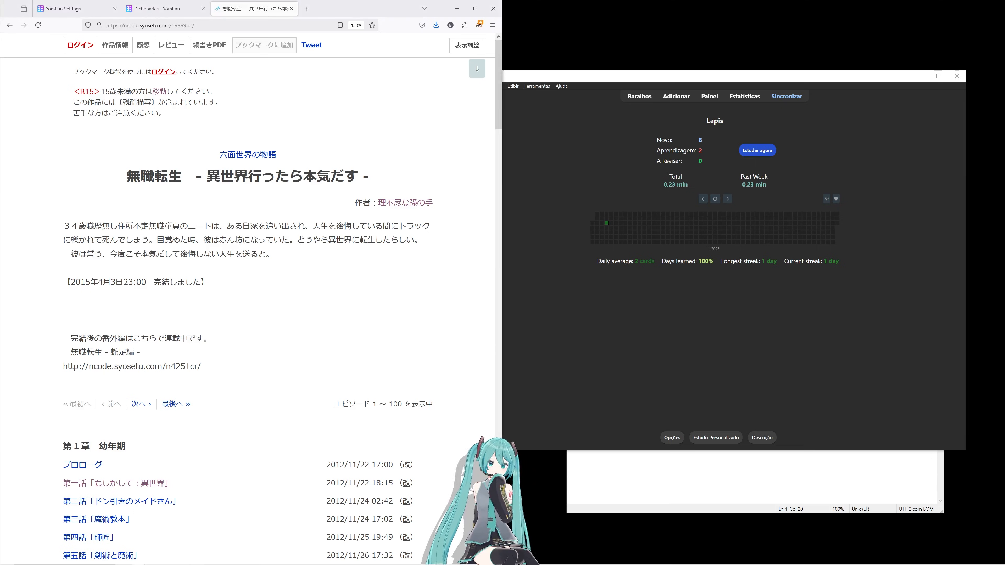
key("alt+Tab")
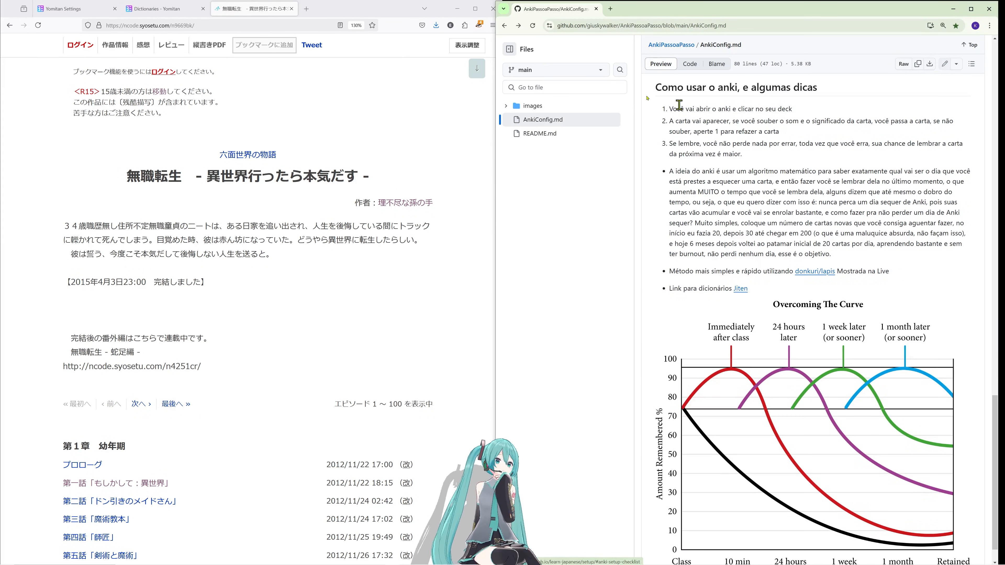
scroll(772, 249, "down", 1)
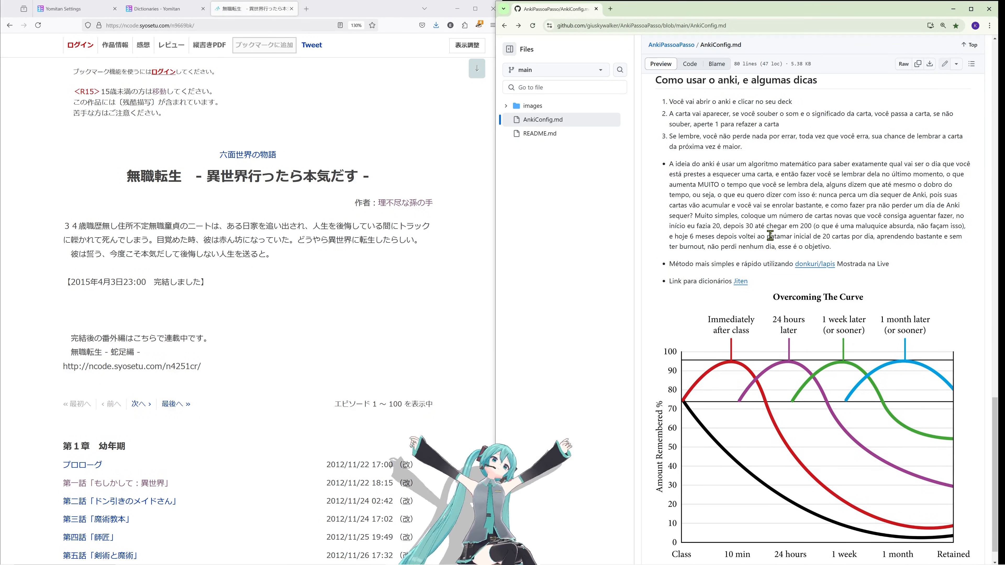
left_click_drag(669, 237, 784, 261)
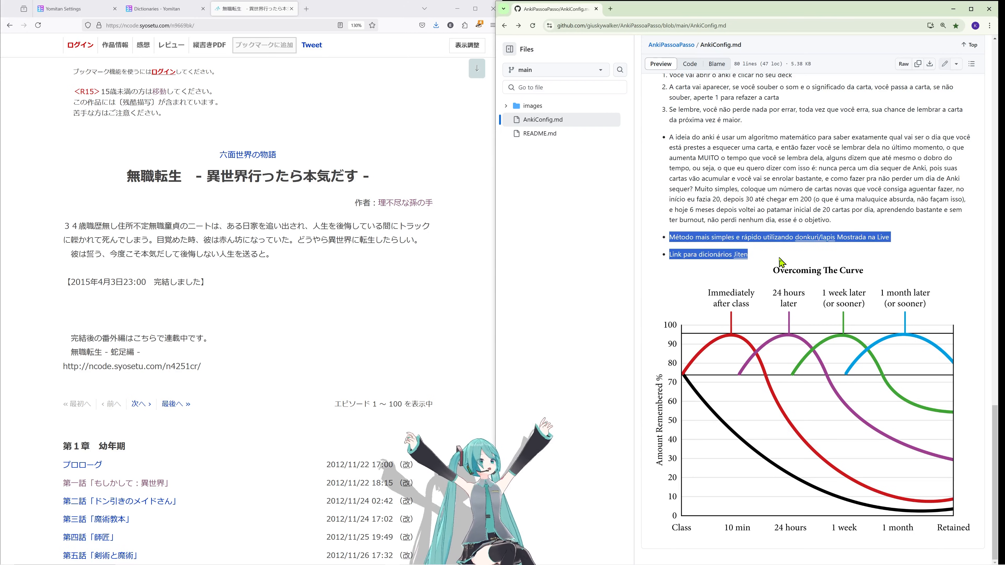
left_click(800, 251)
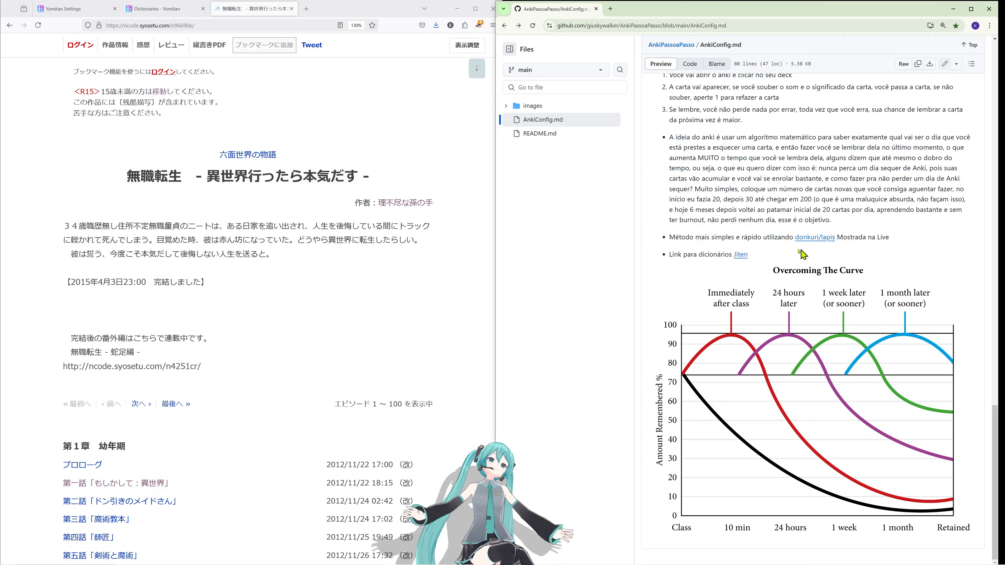
Step: Open the guide's donkuri/lapis and Jiten links in new tabs and close the guide's tab
middle_click(813, 239)
middle_click(742, 254)
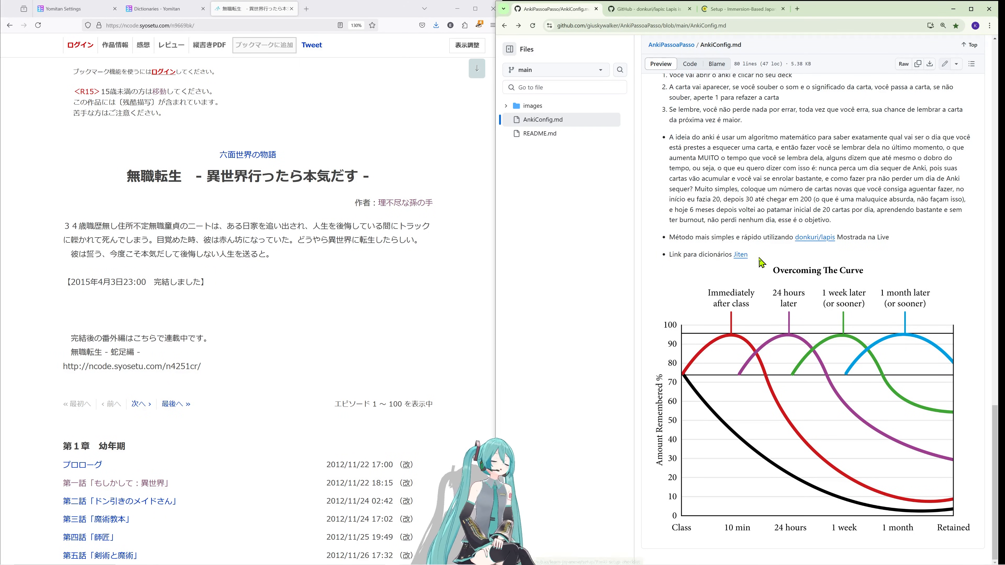
key("ctrl+w")
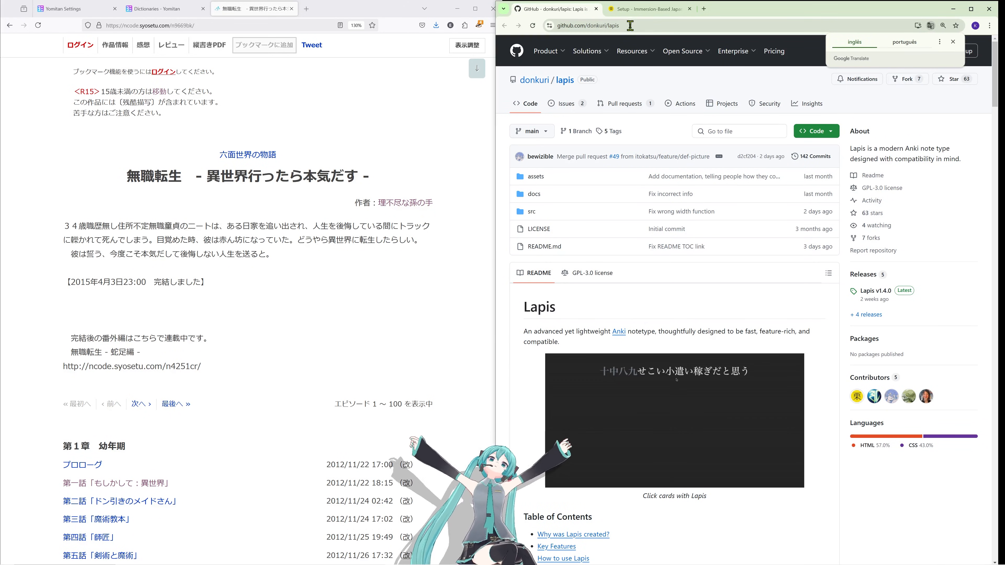
Step: Look through the Lapis README and the dictionary recommendations in the Yomitan section of the Japanese learning setup page
scroll(632, 218, "down", 15)
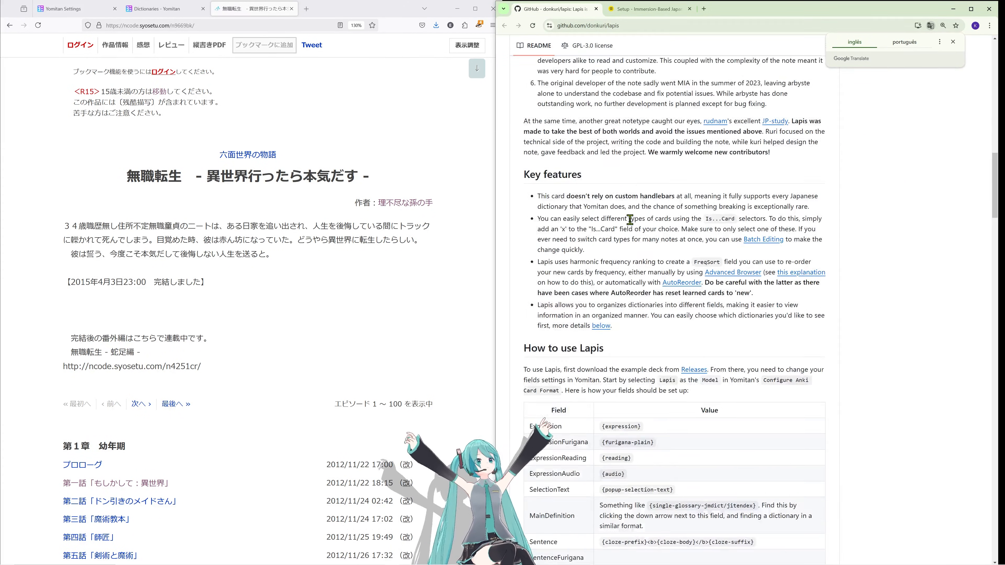
left_click(649, 8)
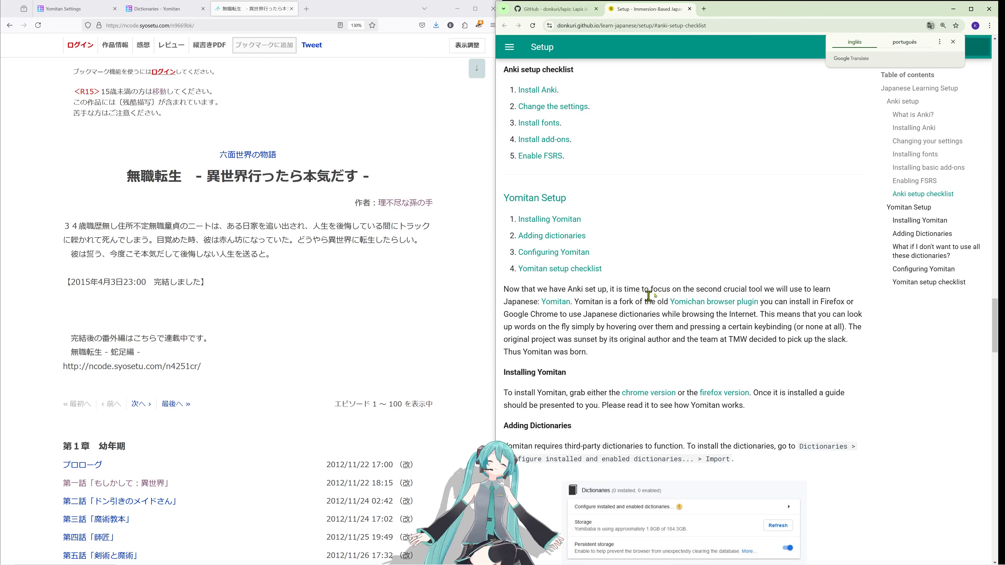
scroll(693, 213, "down", 12)
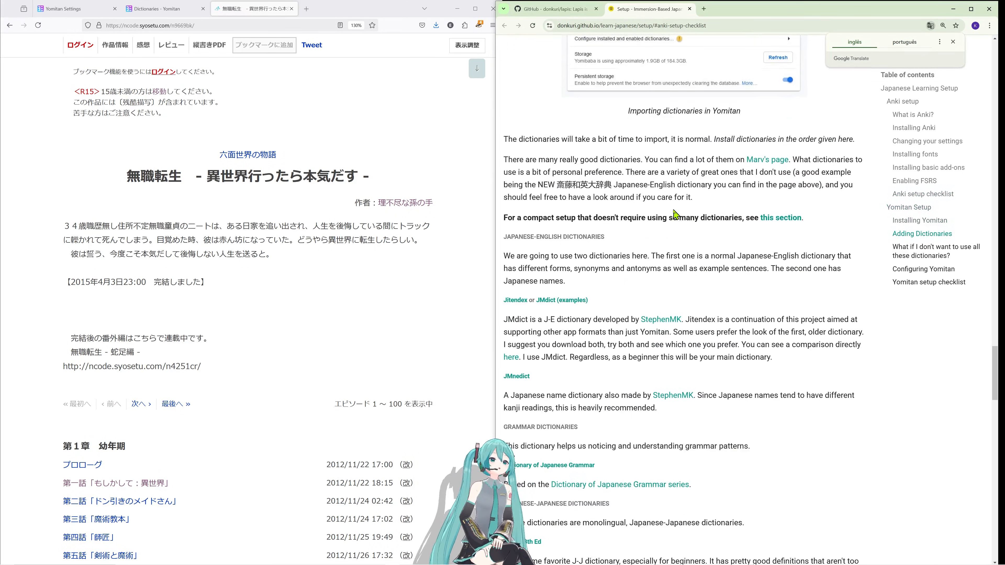
scroll(676, 214, "down", 4)
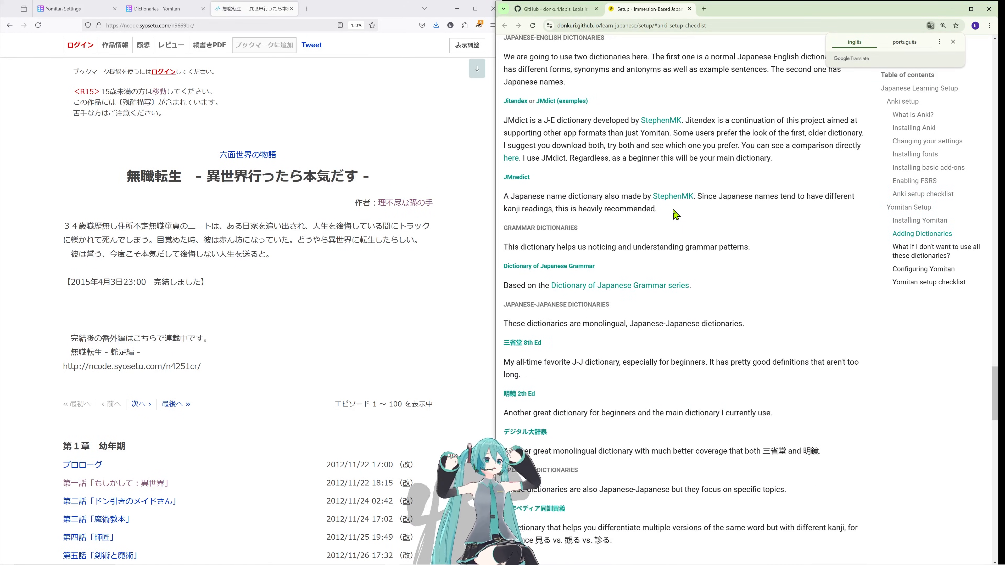
scroll(676, 214, "up", 1)
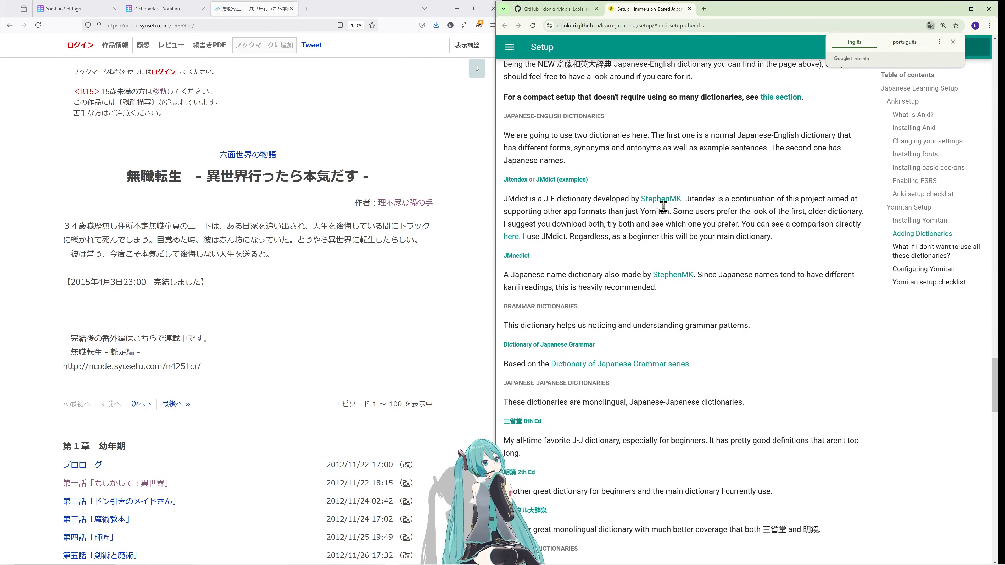
scroll(574, 186, "up", 3)
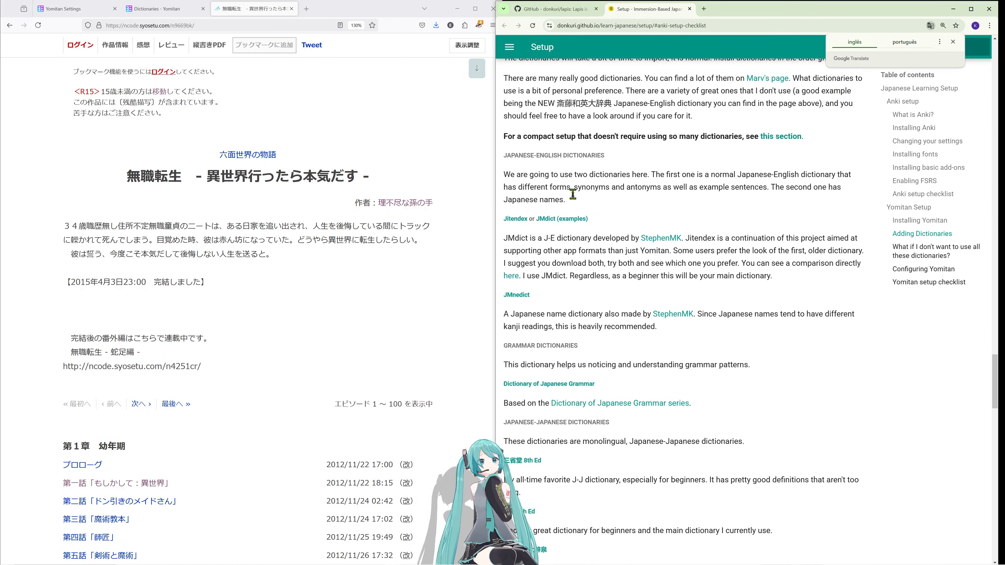
scroll(570, 216, "up", 1)
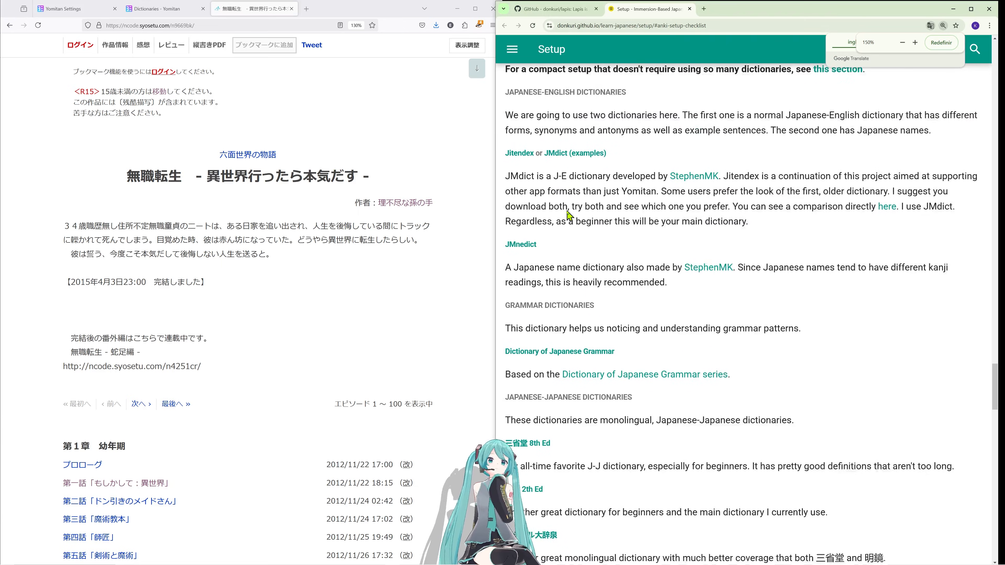
scroll(548, 270, "down", 2)
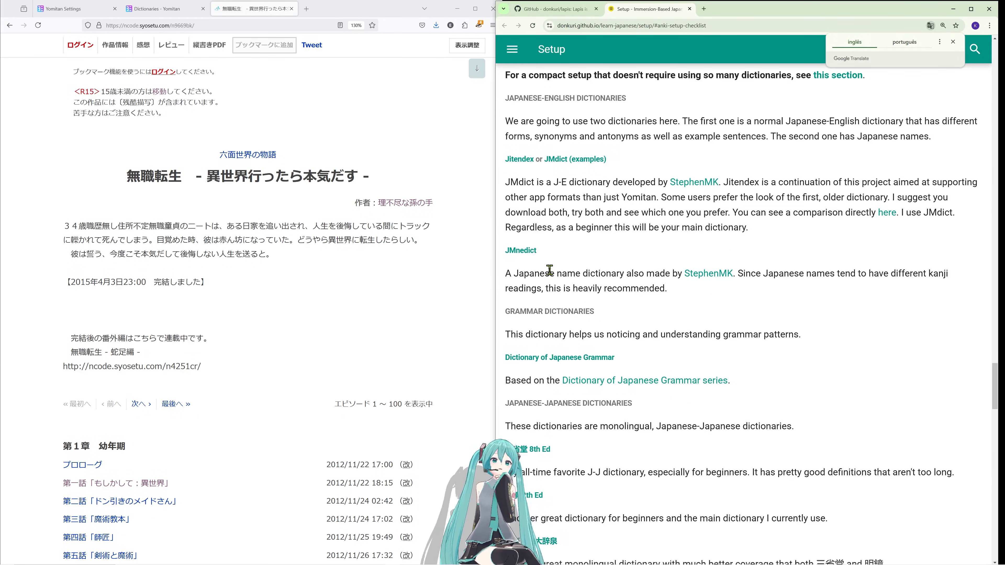
Step: Follow the setup page's Jitendex link to its downloads page, download Jitendex for Yomitan, and close the tab
right_click(548, 290)
left_click(580, 202)
scroll(580, 203, "up", 1)
scroll(524, 217, "up", 2)
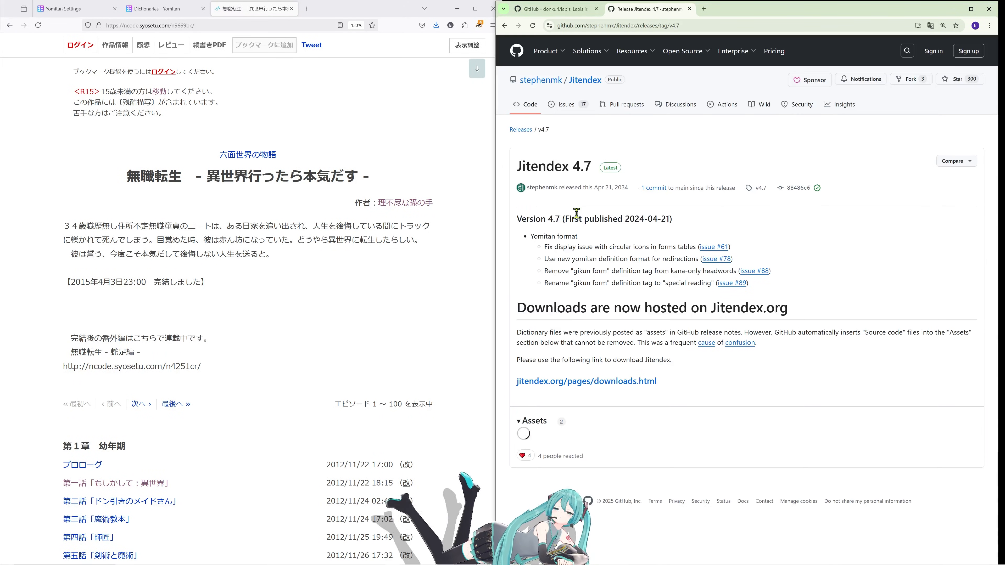
key("alt+Left")
left_click(529, 180)
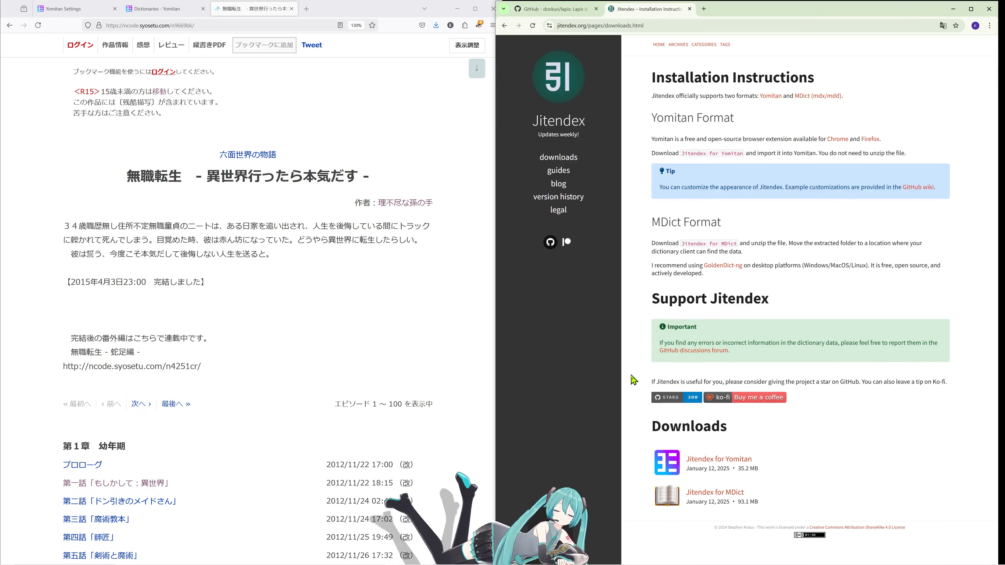
left_click(717, 461)
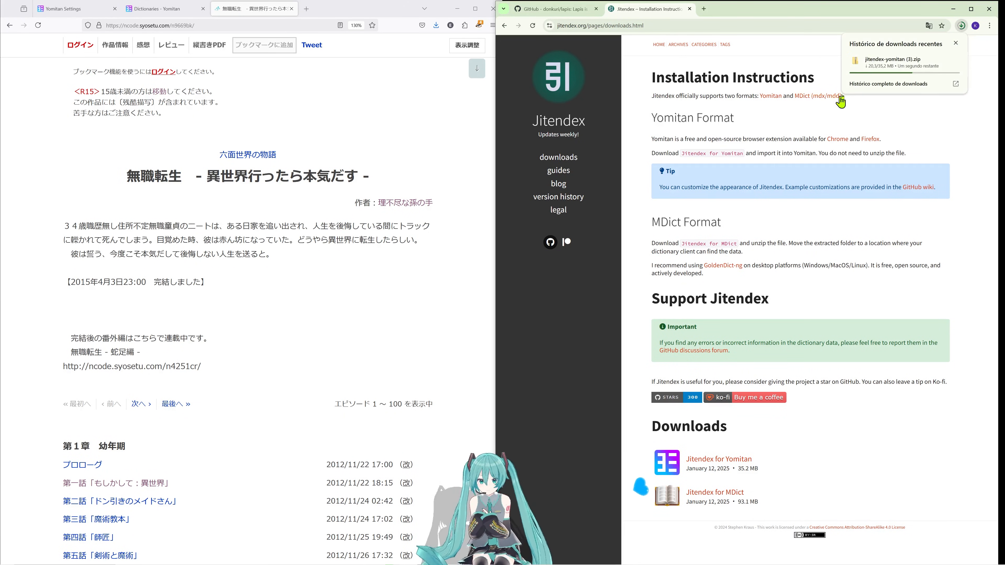
key("ctrl+w")
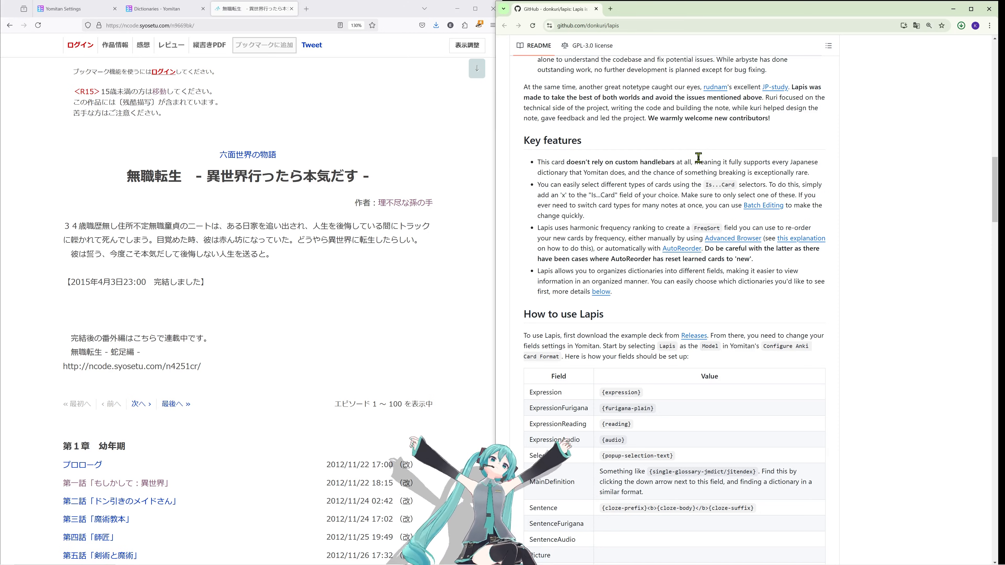
Step: View the Lapis field table and the browser versions on the Yomitan wiki home page, and return to the wiki's Dictionaries page
scroll(629, 189, "down", 4)
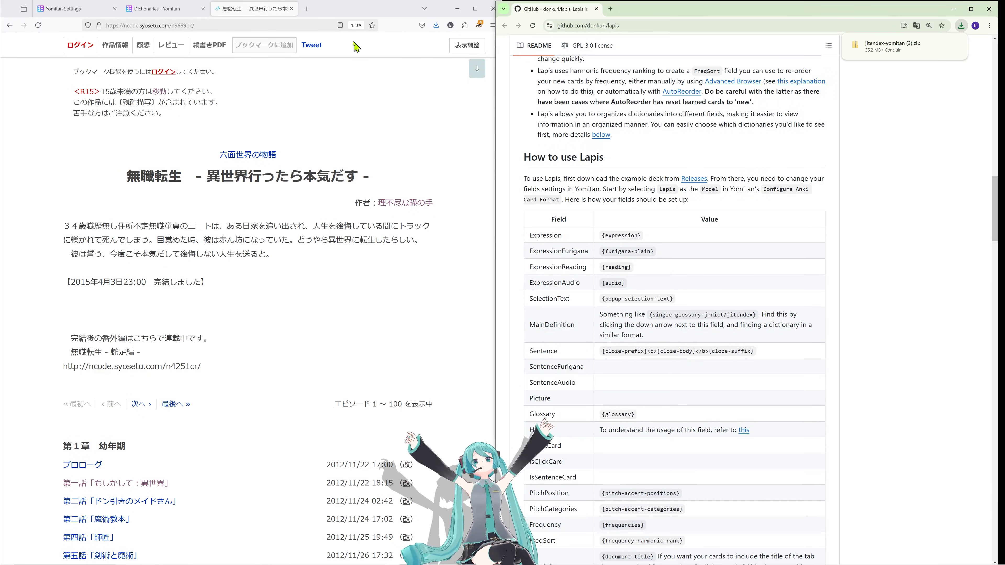
left_click(186, 8)
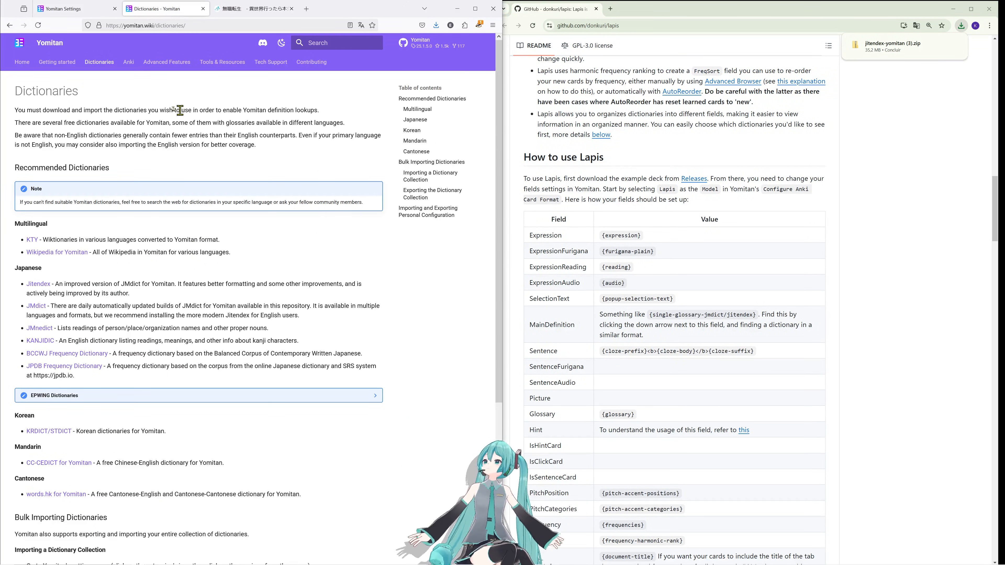
key("alt+Left")
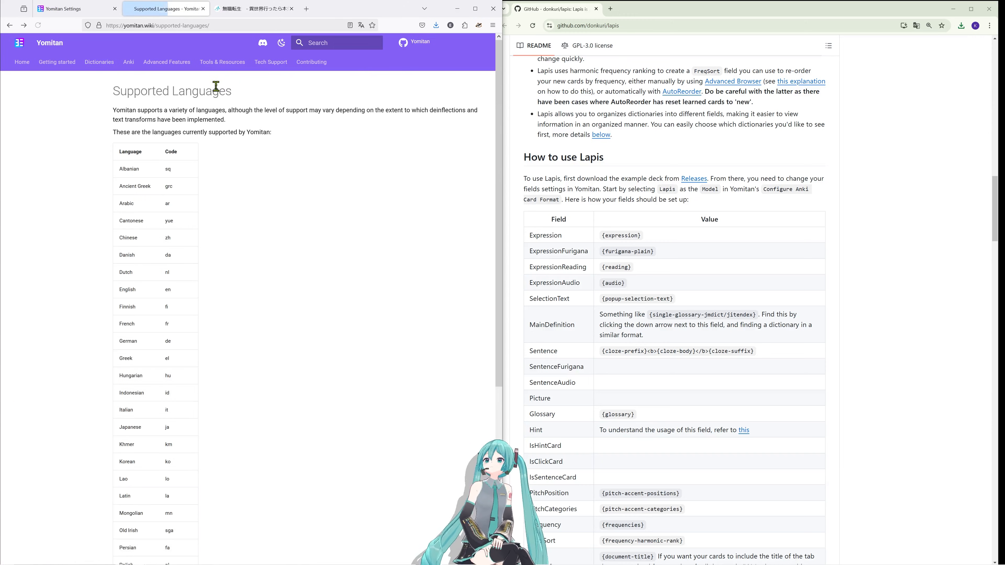
key("alt+Left")
scroll(245, 166, "up", 3)
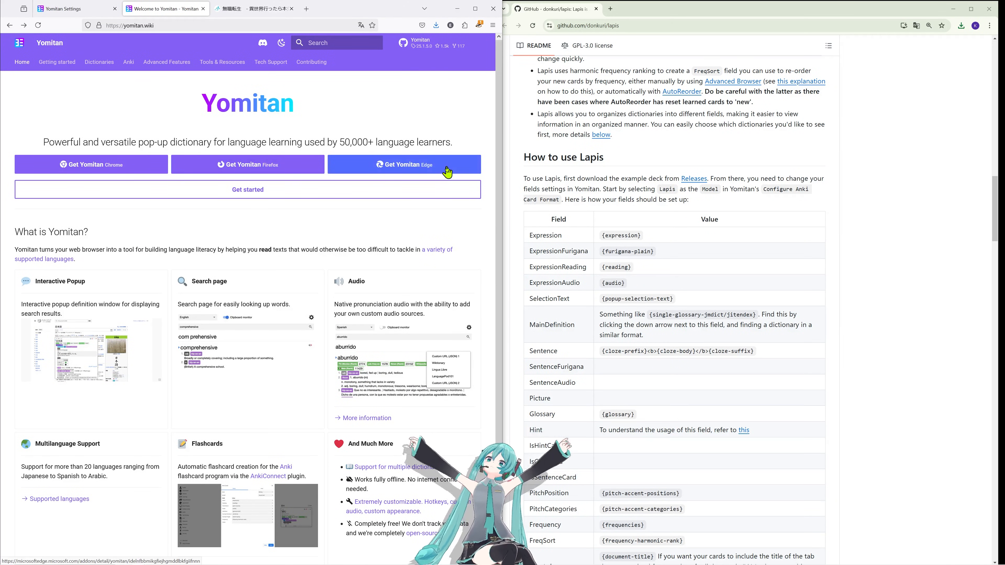
key("alt+Right")
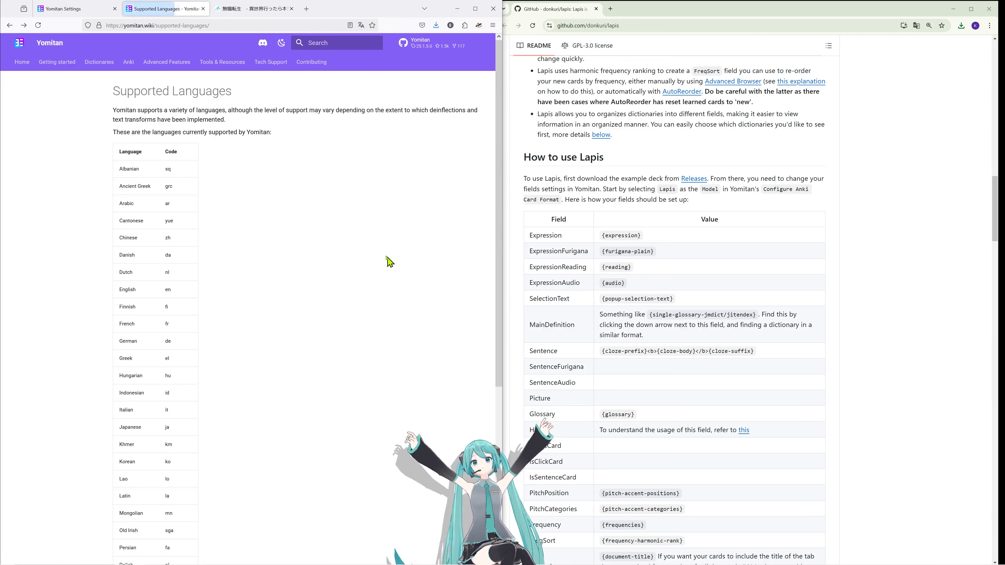
key("alt+Right")
Step: Show the Yomitan Popup Dictionary extension in Firefox, dismiss it, and highlight the wiki's Dictionaries heading
left_click(465, 24)
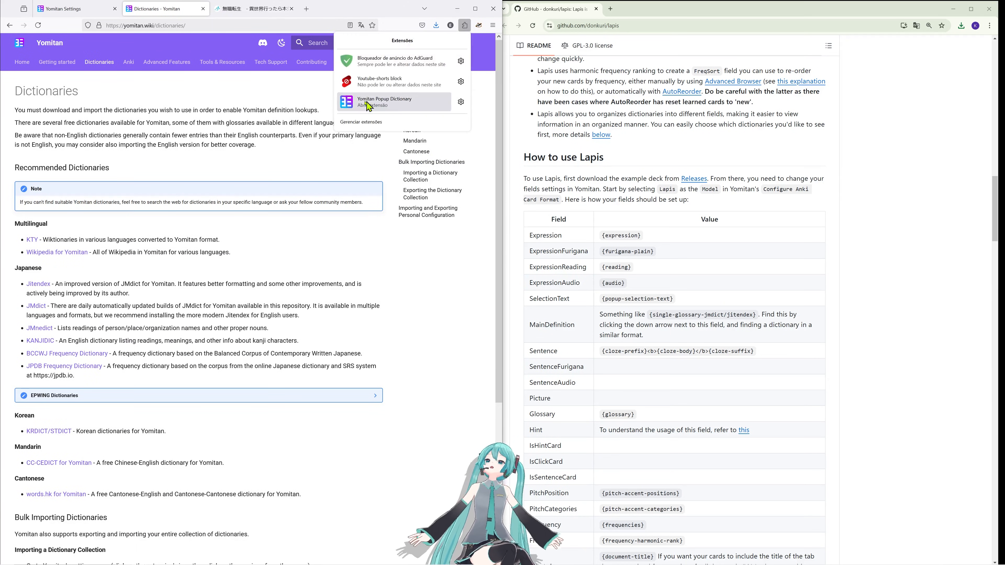
left_click(366, 107)
left_click(349, 202)
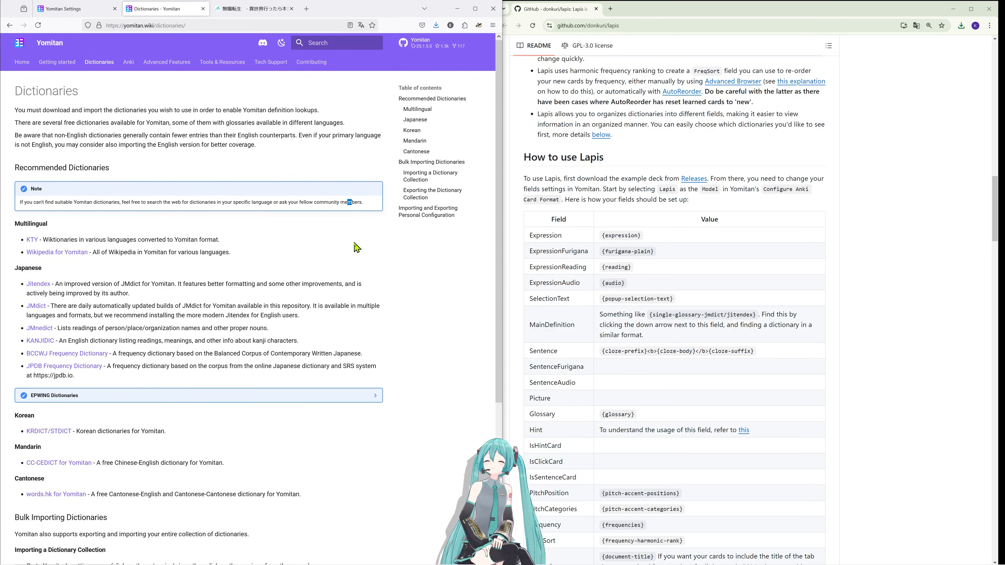
left_click_drag(21, 90, 115, 99)
left_click(116, 100)
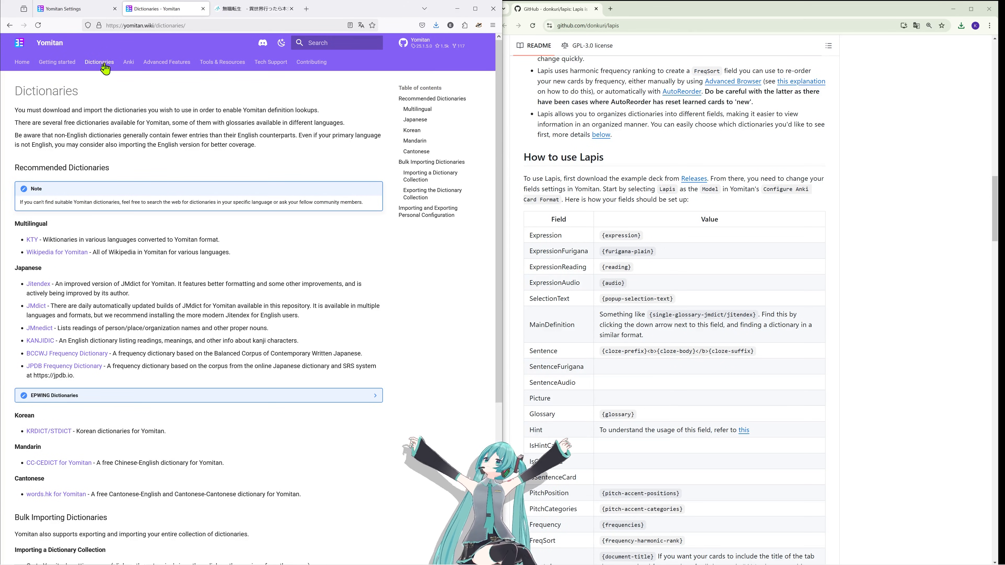
Step: Look over the recommended dictionaries on the Yomitan wiki and go to the Multilingual section
scroll(218, 170, "down", 3)
scroll(124, 106, "up", 3)
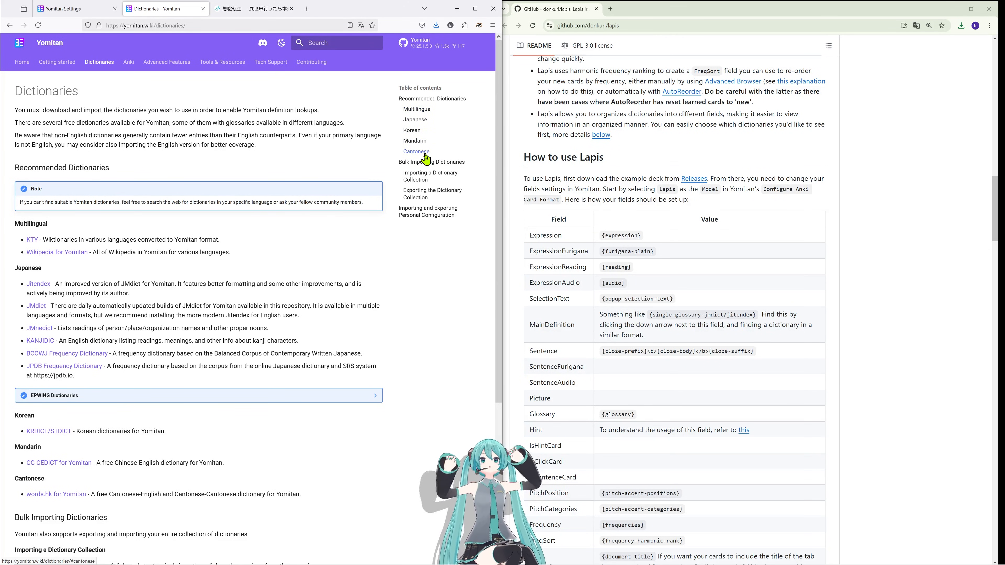
left_click(419, 110)
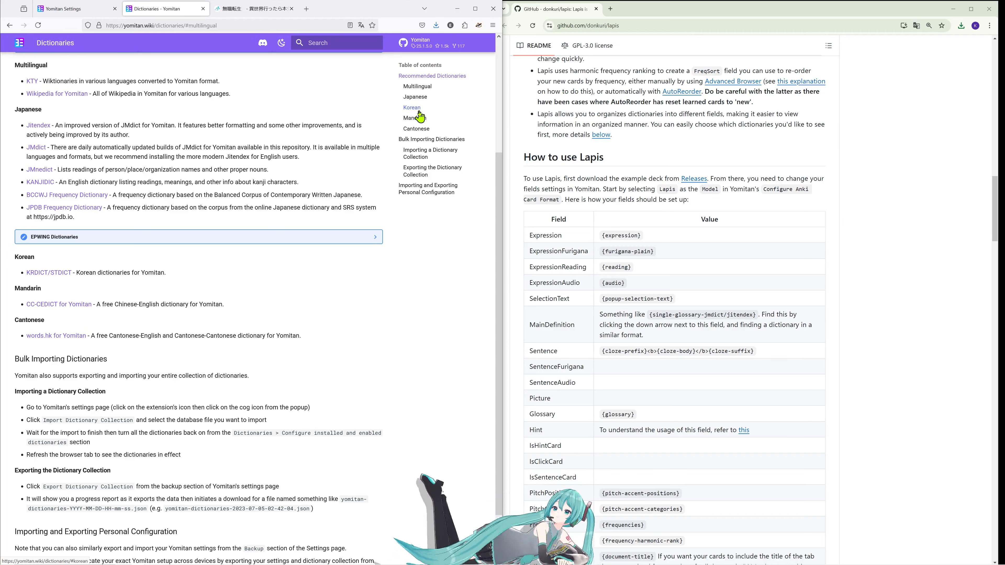
scroll(277, 194, "up", 1)
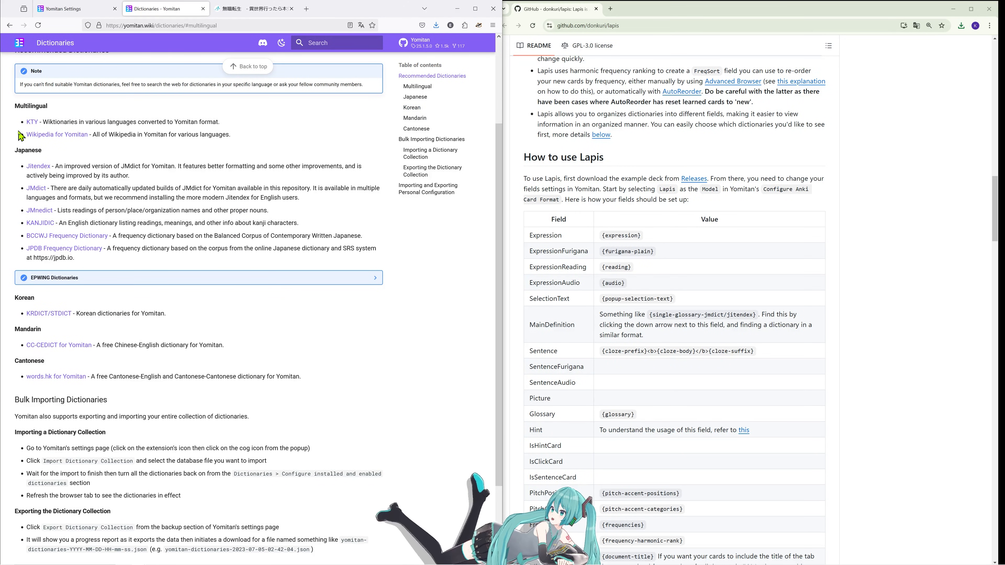
Step: Open the KTY downloads page, download the Portuguese–Japanese dictionary as kty-pt-ja.zip, and check it in the downloads list
left_click(33, 123)
scroll(245, 348, "down", 5)
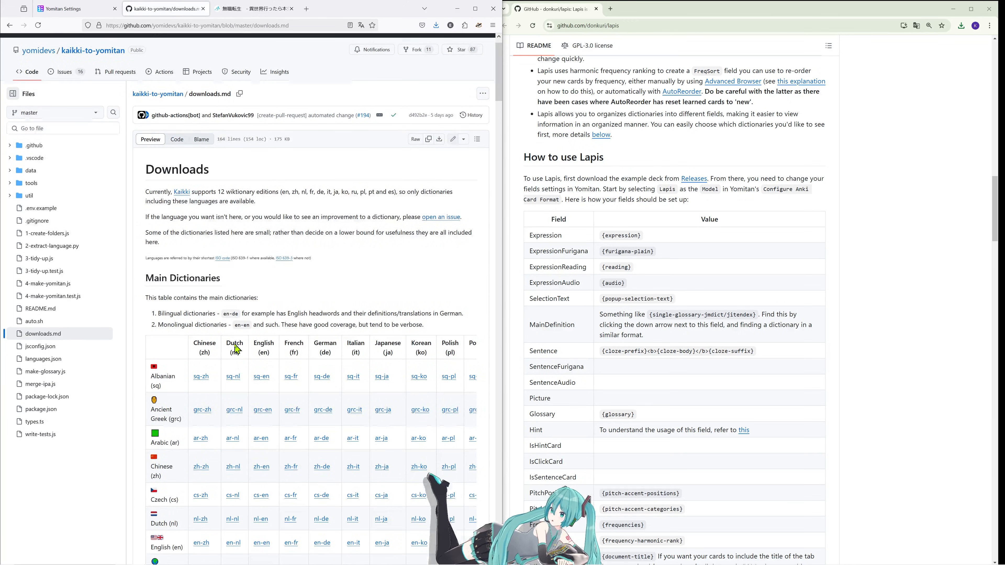
scroll(238, 348, "down", 5)
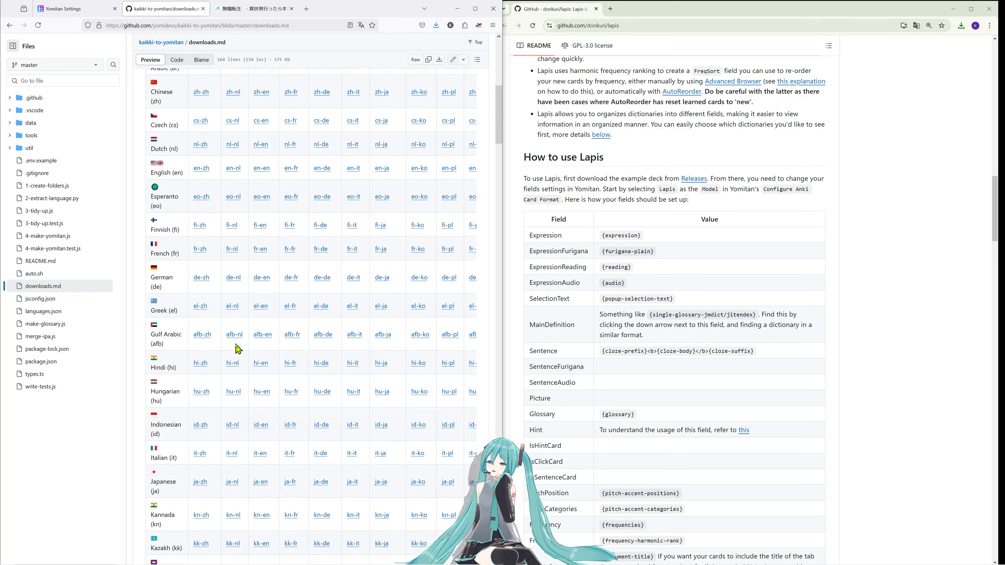
scroll(237, 349, "down", 14)
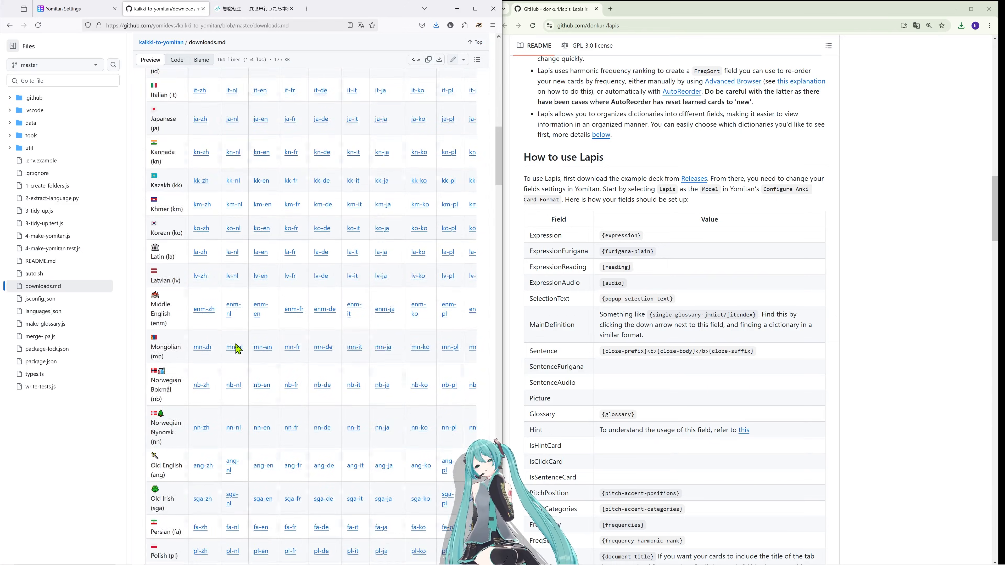
scroll(237, 348, "up", 3)
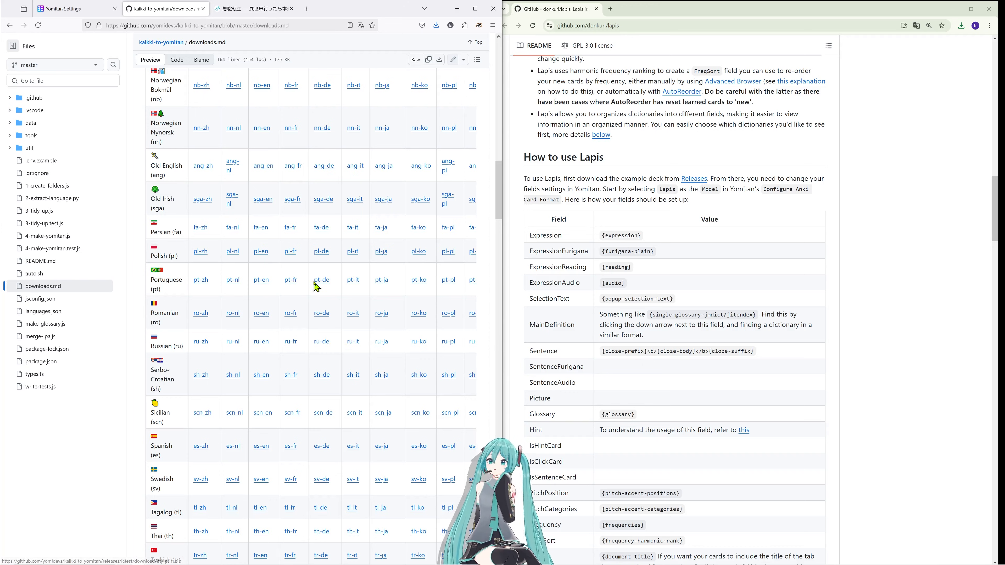
left_click(382, 281)
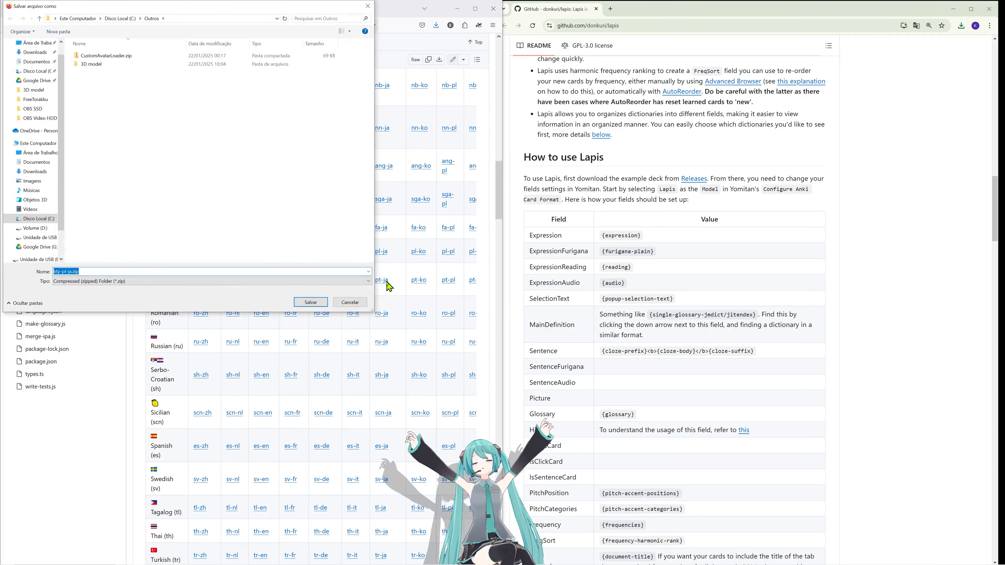
left_click(311, 307)
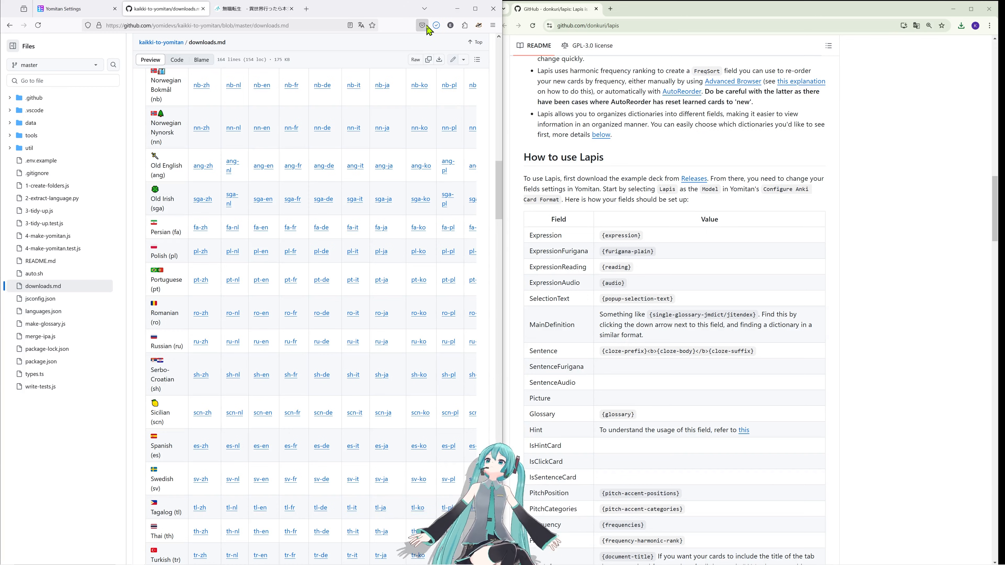
left_click(437, 26)
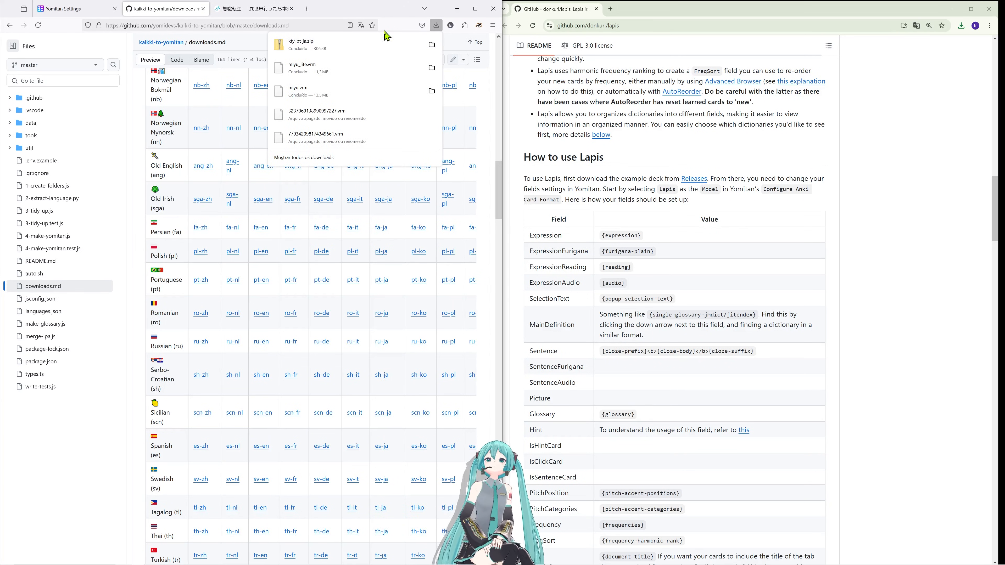
left_click(393, 27)
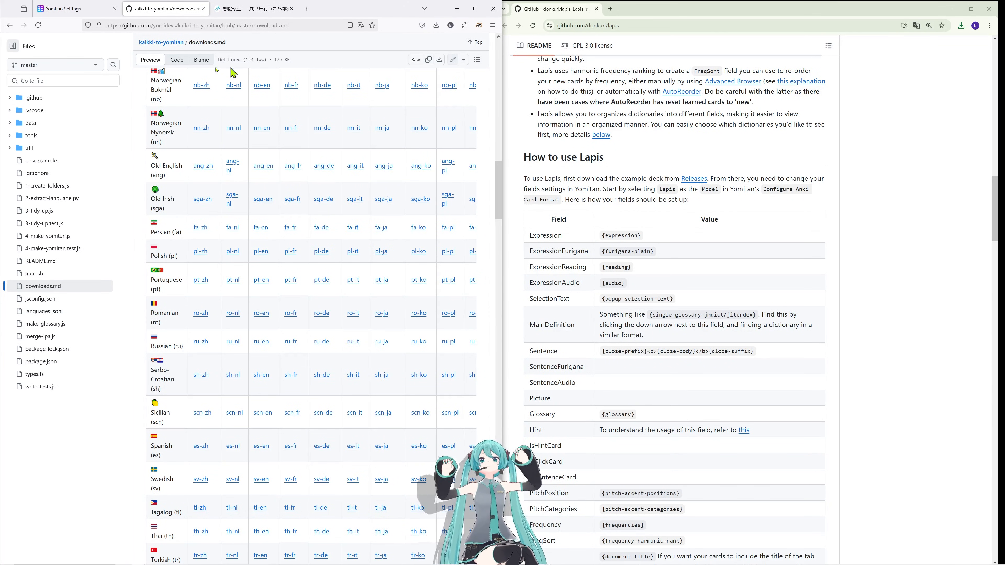
Step: Open the Yomitan settings page from the extension's popup and close the duplicate settings tab
left_click(106, 12)
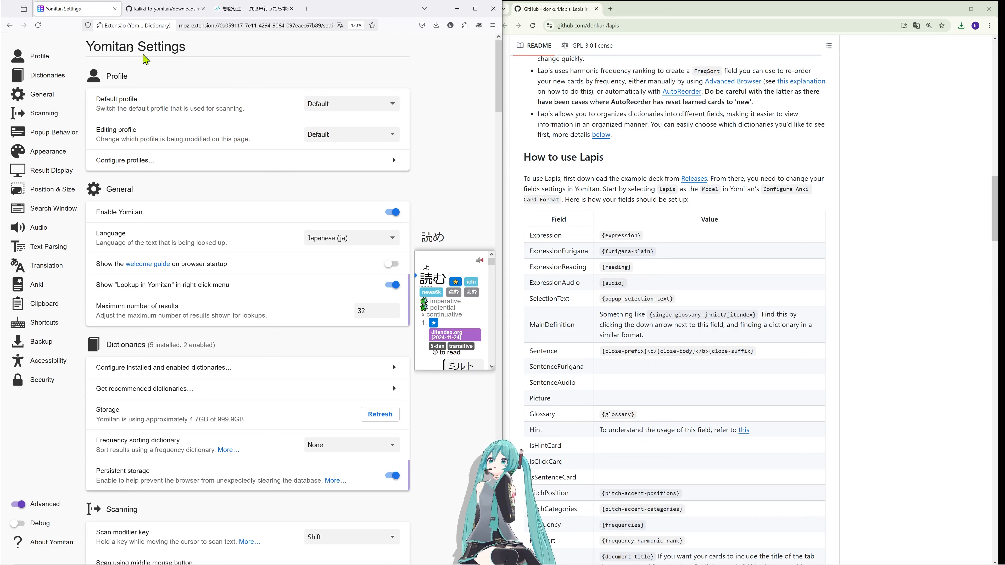
left_click(465, 25)
left_click(435, 126)
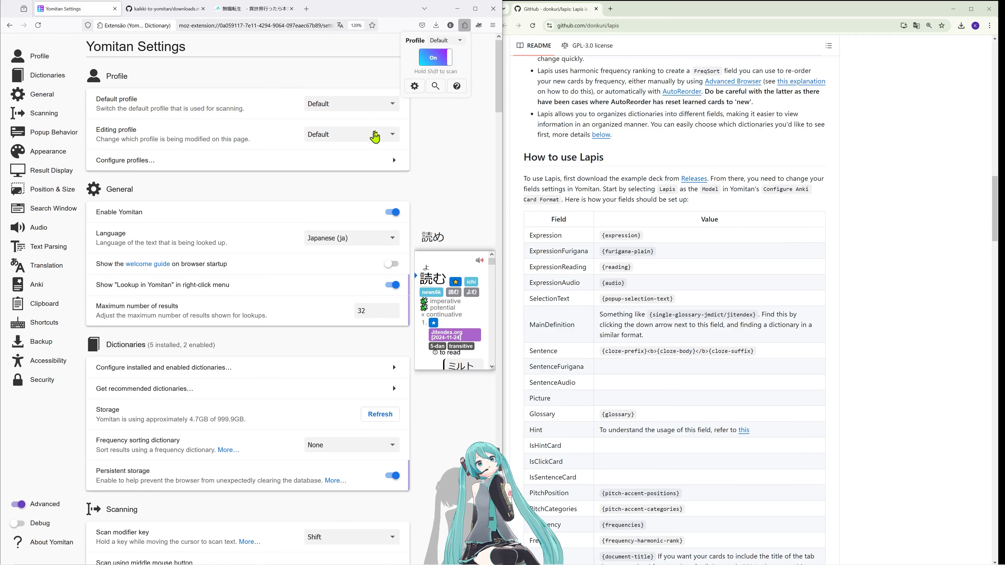
left_click(414, 86)
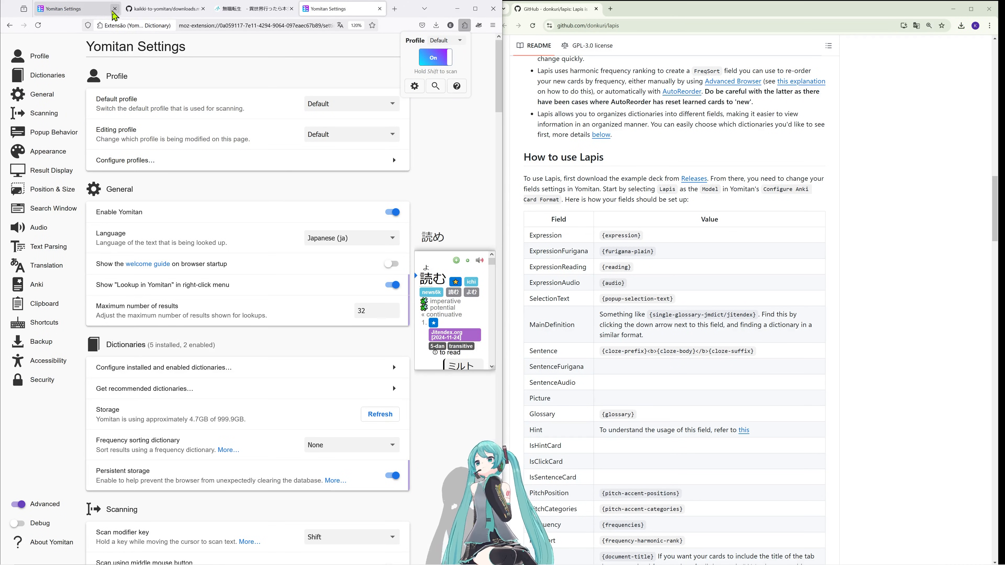
scroll(602, 215, "down", 2)
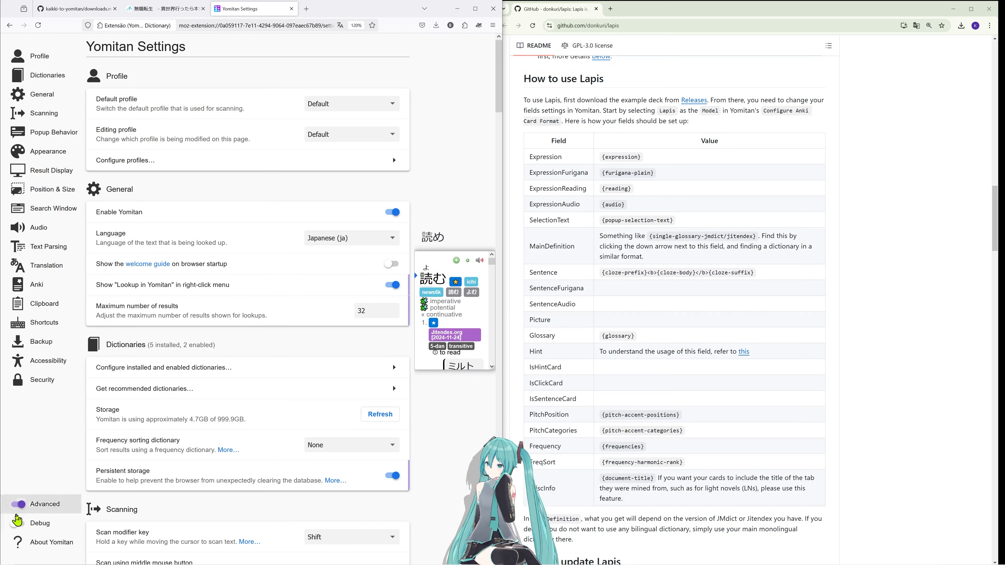
Step: Review the Advanced and Debug toggles and the General settings for lookup language and the welcome guide
left_click(18, 506)
left_click(17, 523)
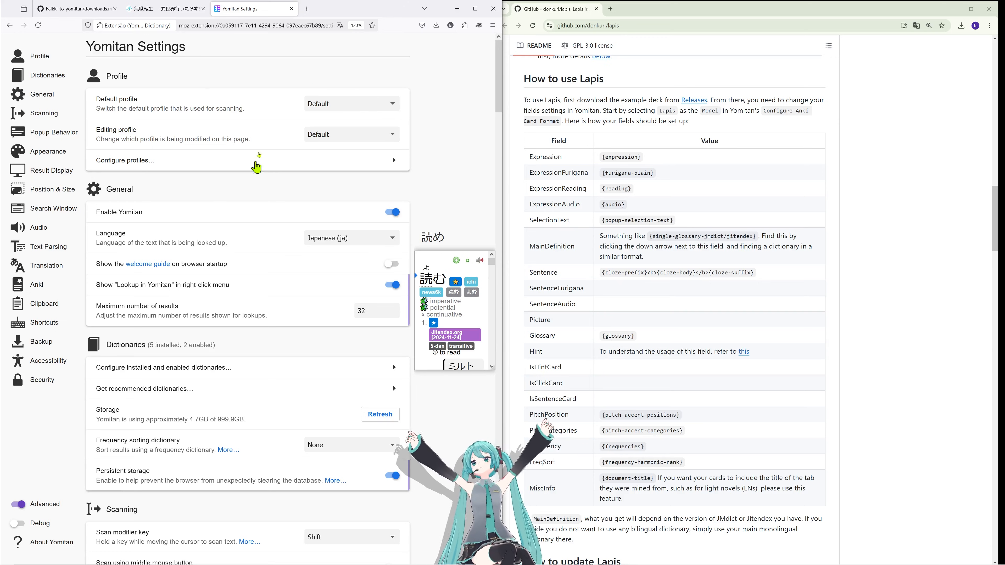
scroll(186, 107, "down", 2)
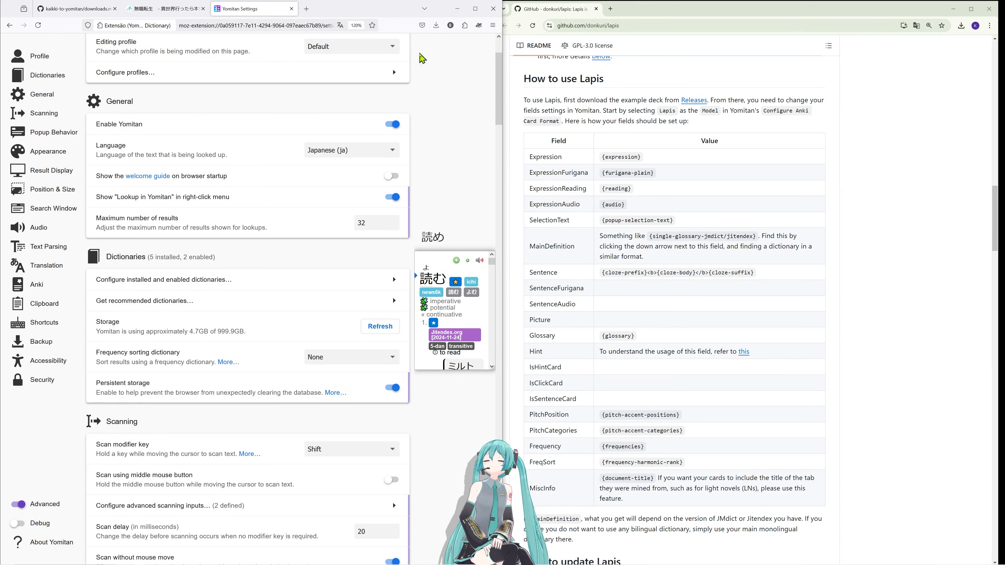
scroll(123, 97, "down", 1)
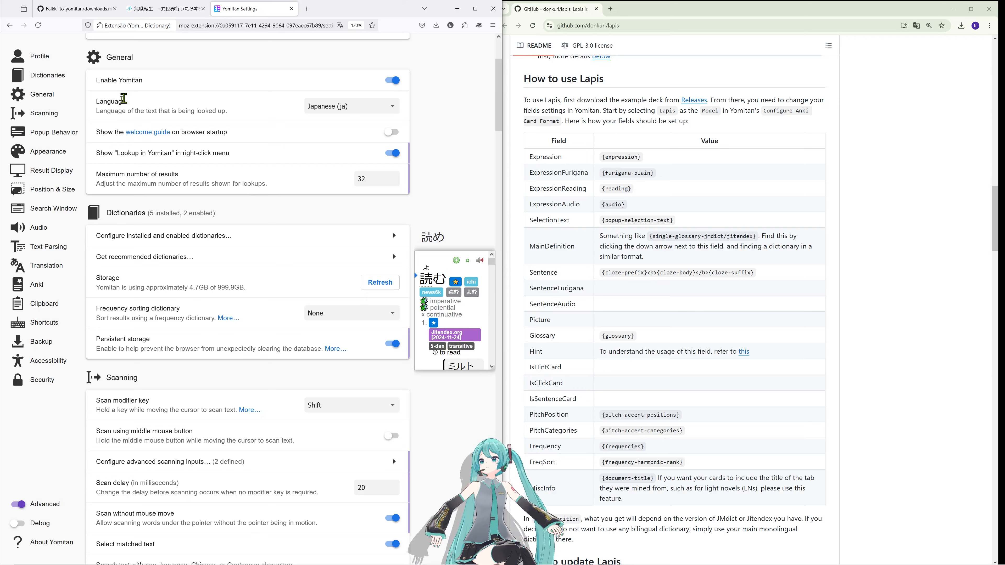
left_click(359, 114)
left_click(416, 142)
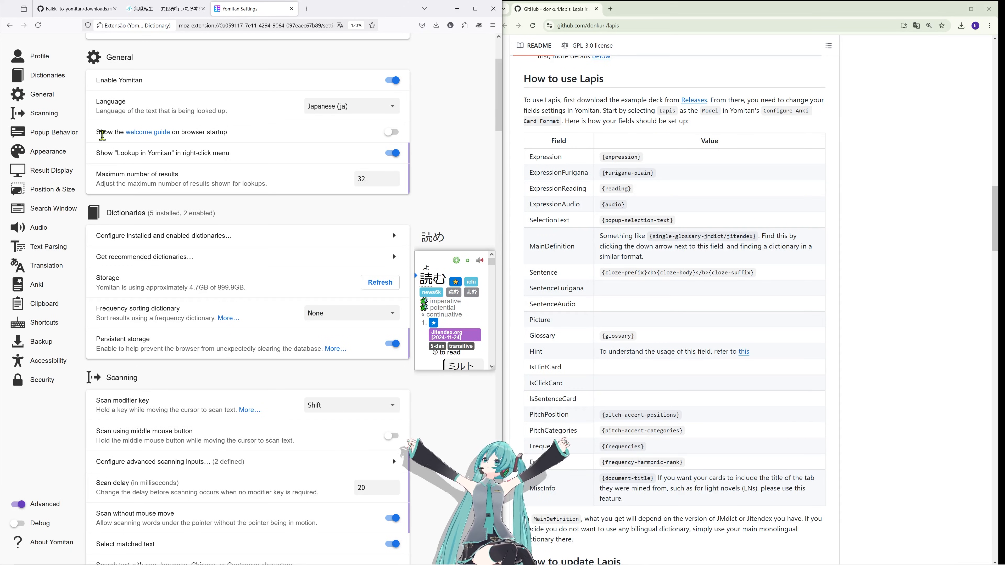
left_click_drag(233, 135, 357, 132)
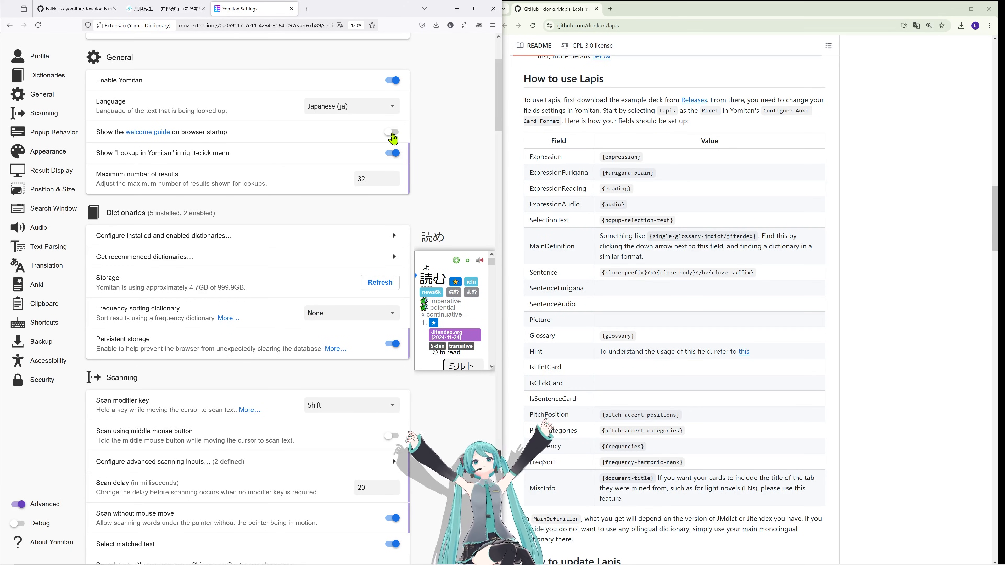
left_click(307, 9)
left_click(380, 9)
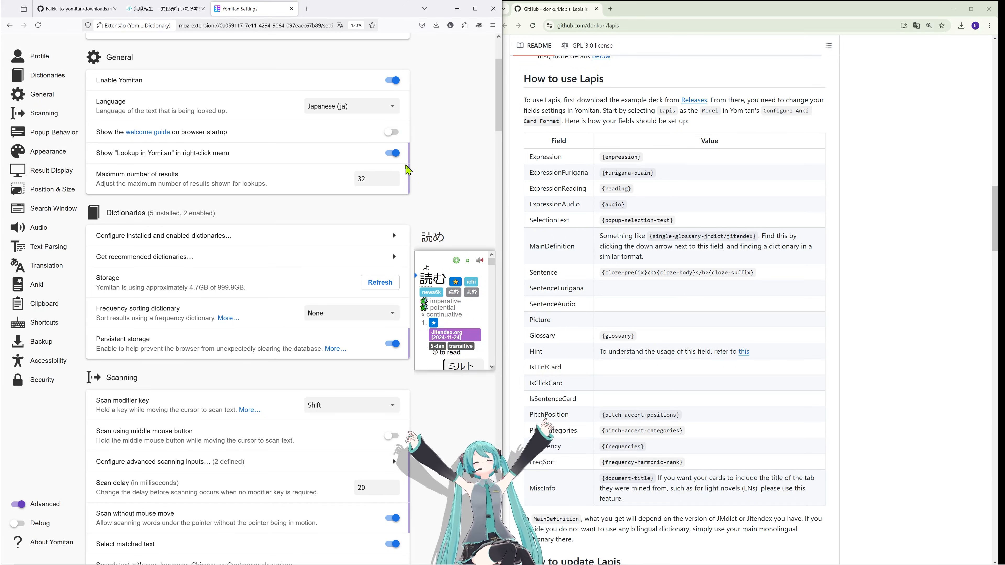
Step: Open the list of installed and enabled dictionaries and view the downloaded kty-pt-ja.zip file
scroll(403, 186, "down", 3)
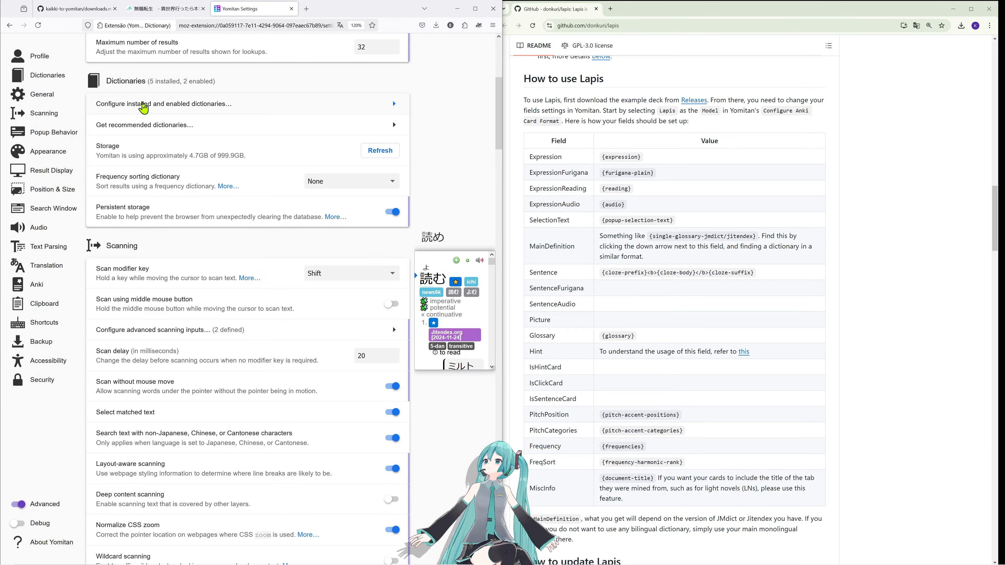
left_click(341, 106)
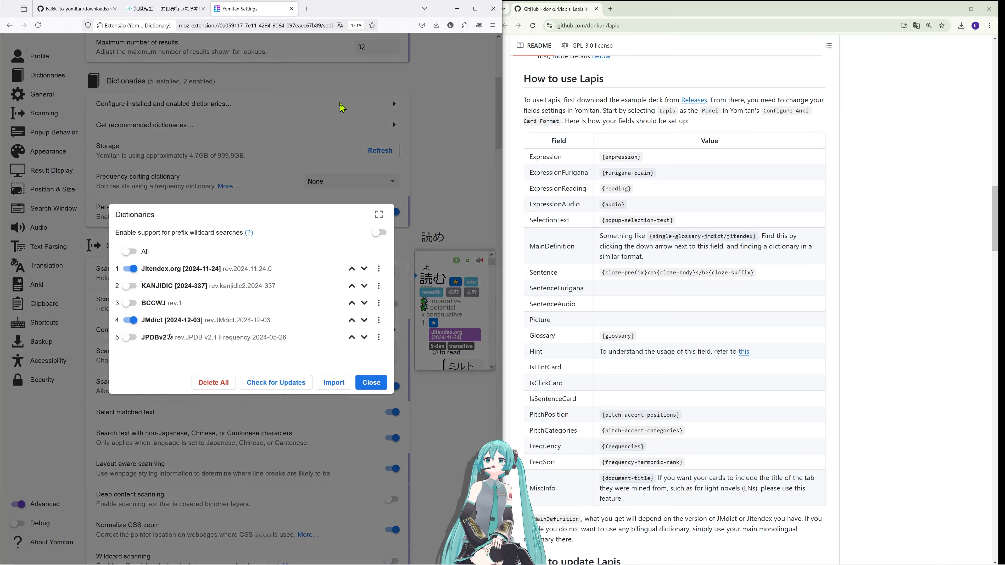
left_click(437, 26)
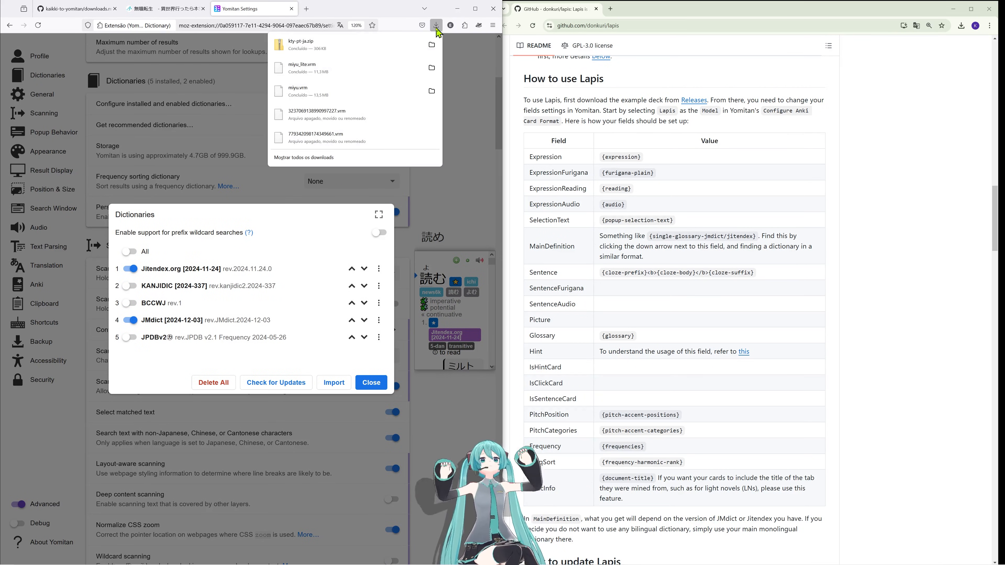
Step: Enable all installed dictionaries, and disable Jitendex.org and JMdict
left_click(133, 271)
left_click(131, 253)
left_click(131, 270)
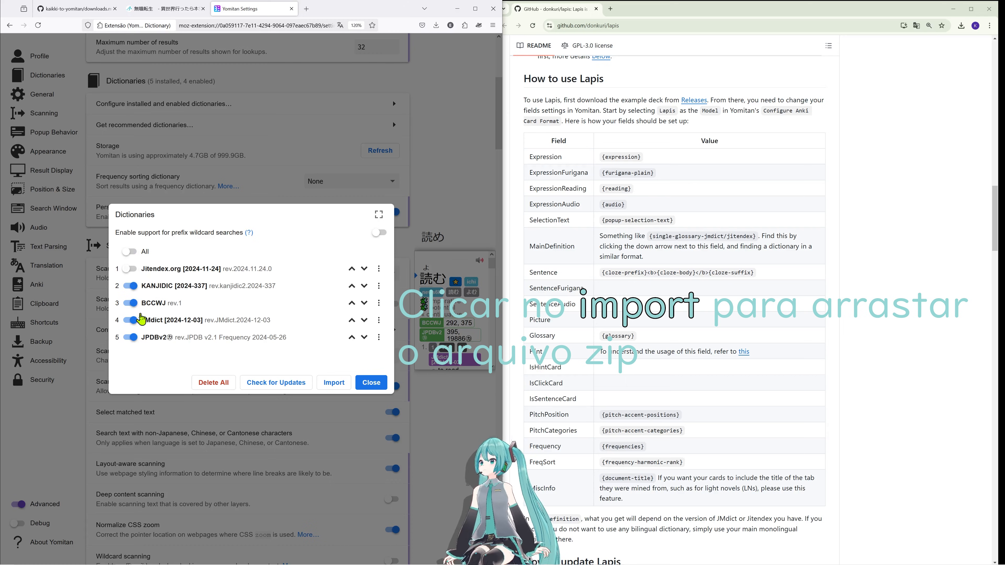
left_click(131, 320)
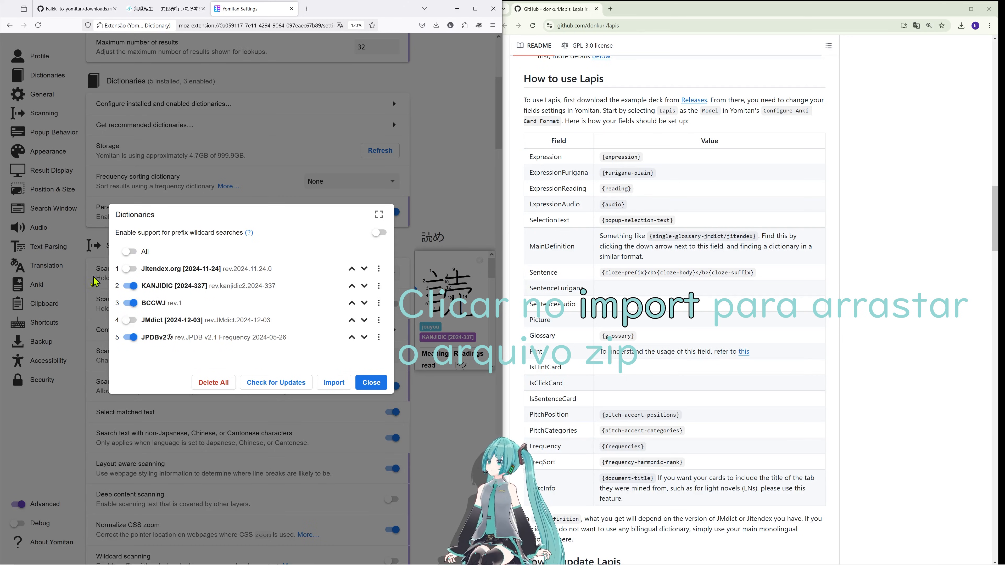
Step: Disable the KANJIDIC, BCCWJ and JPDBv2 dictionaries
mouse_move(147, 284)
left_mouse_down()
mouse_move(195, 284)
mouse_move(144, 292)
left_mouse_up()
left_click(208, 285)
left_click(141, 292)
left_click(131, 286)
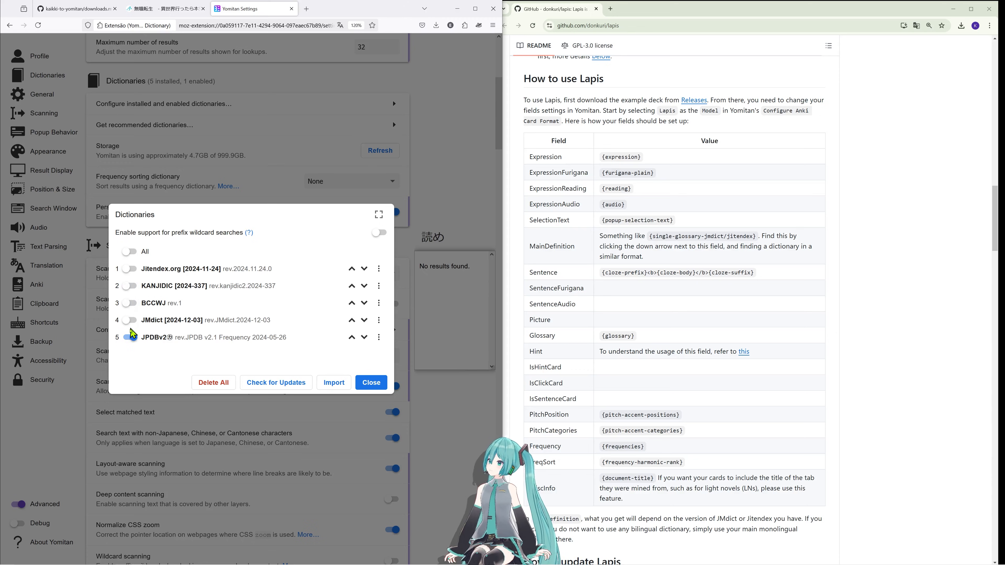
left_click(130, 337)
Step: Enable the Jitendex.org and JMdict dictionaries and close the Dictionaries dialog
left_click(130, 269)
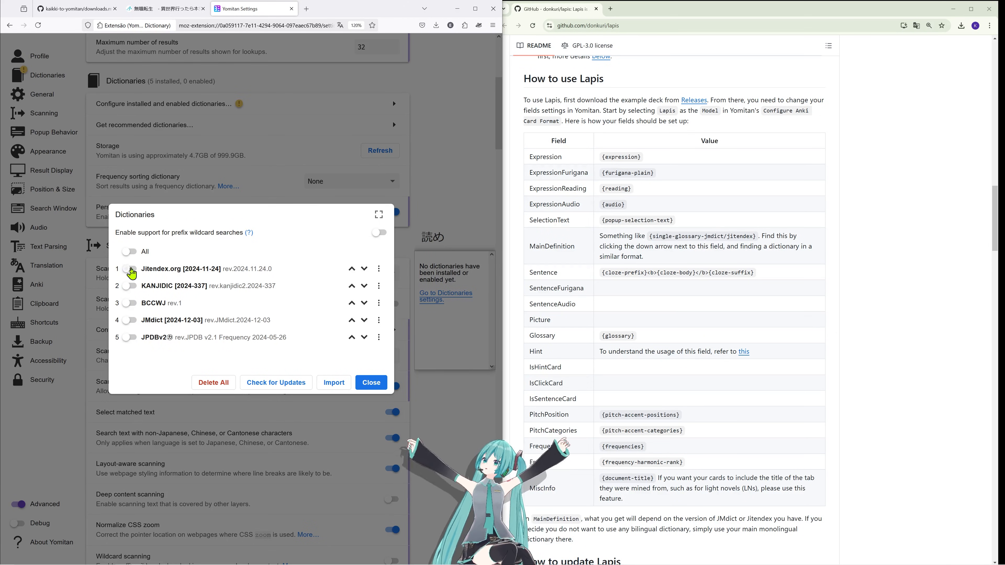
left_click(130, 320)
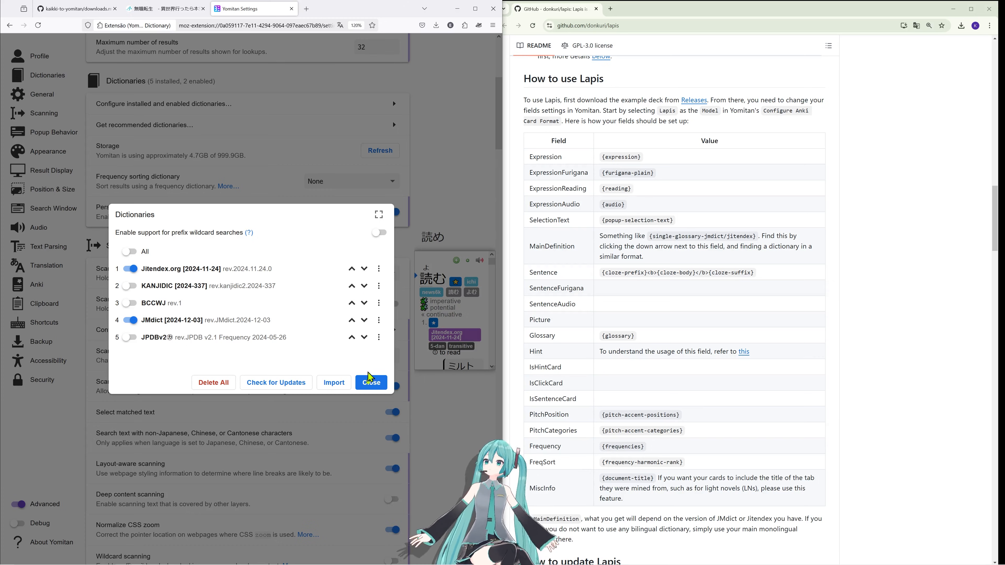
left_click(379, 215)
left_click(449, 195)
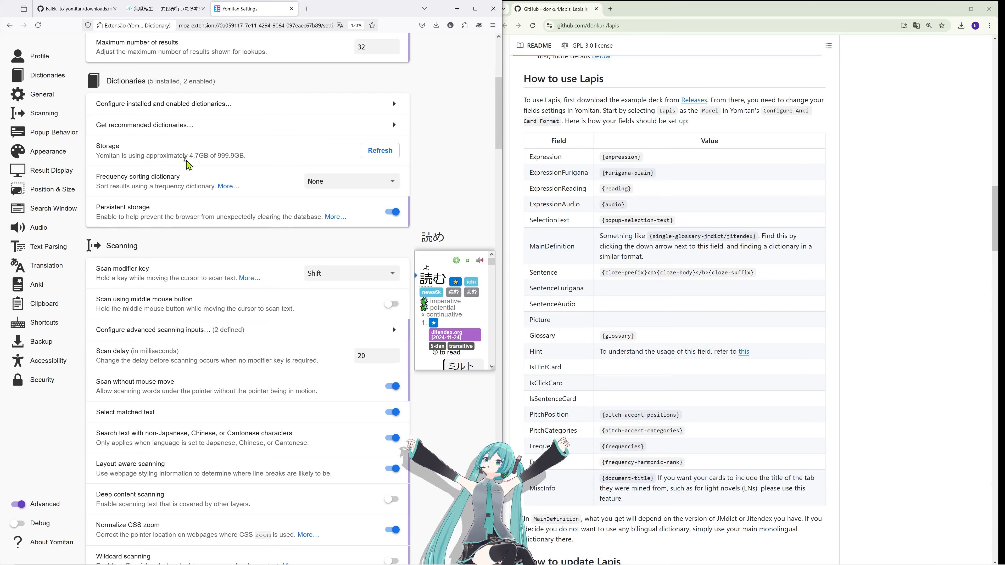
Step: Look through the Yomitan settings from Scanning through Popup Behavior, Appearance, Audio and Text Parsing to the Anki section
scroll(193, 169, "down", 5)
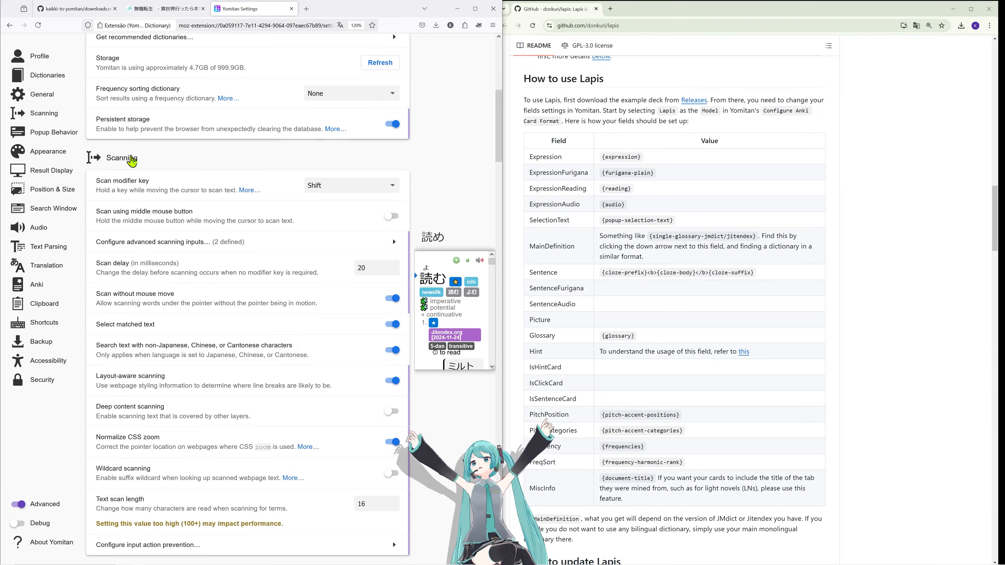
scroll(301, 156, "down", 13)
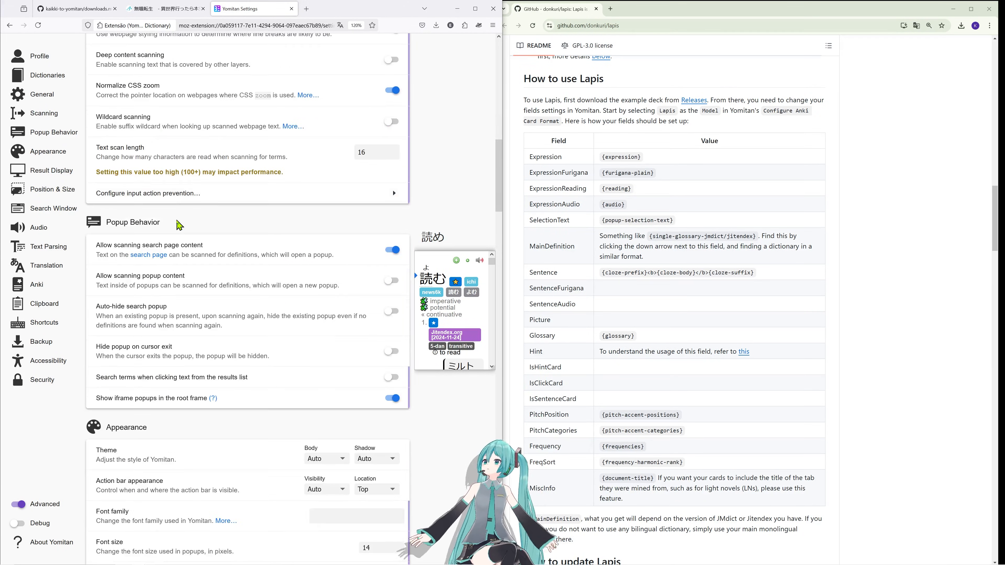
scroll(301, 233, "down", 12)
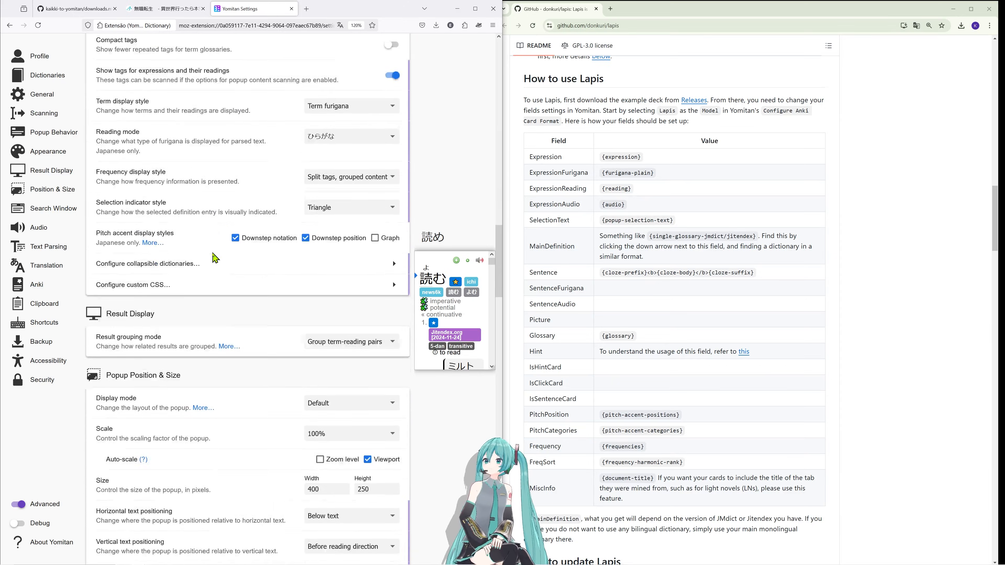
scroll(270, 257, "down", 12)
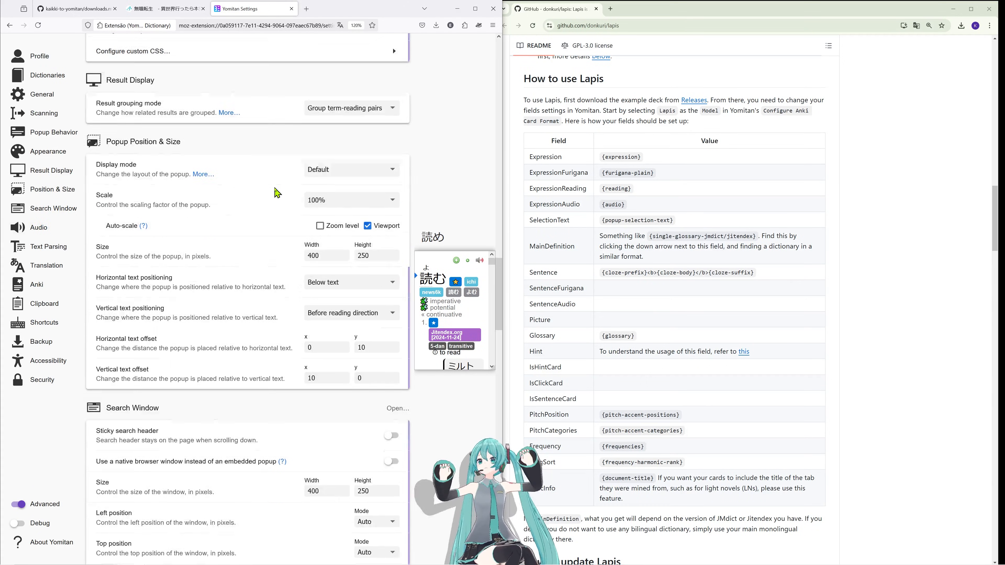
scroll(109, 261, "down", 9)
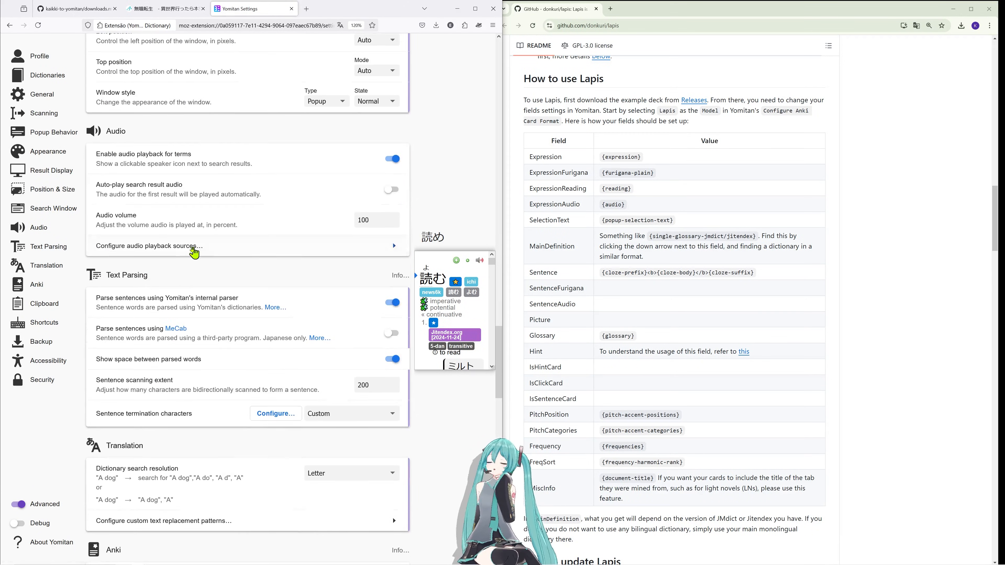
scroll(324, 206, "down", 9)
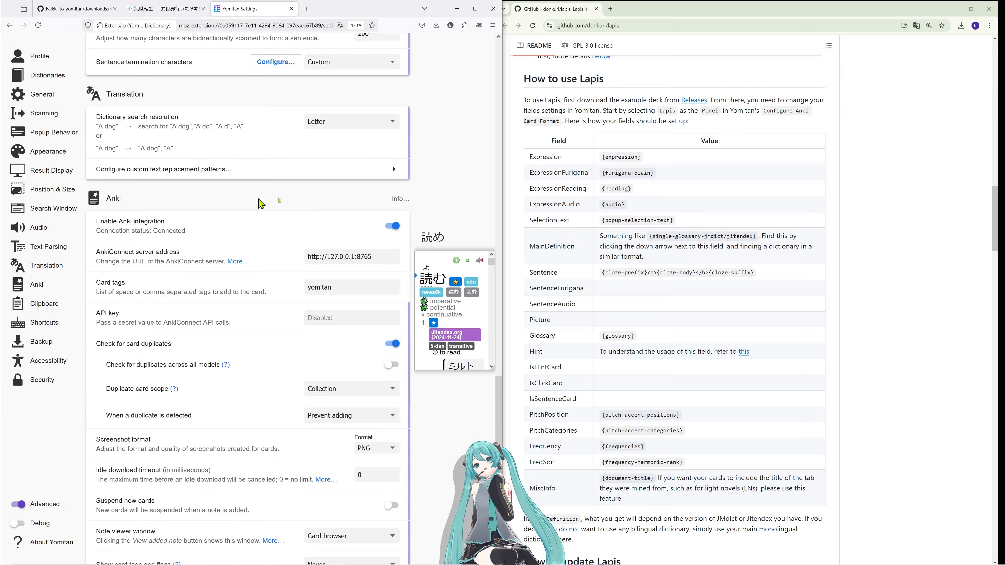
Step: View Yomitan's Anki settings, switch to Anki and highlight the Lapis deck's title
scroll(105, 101, "down", 1)
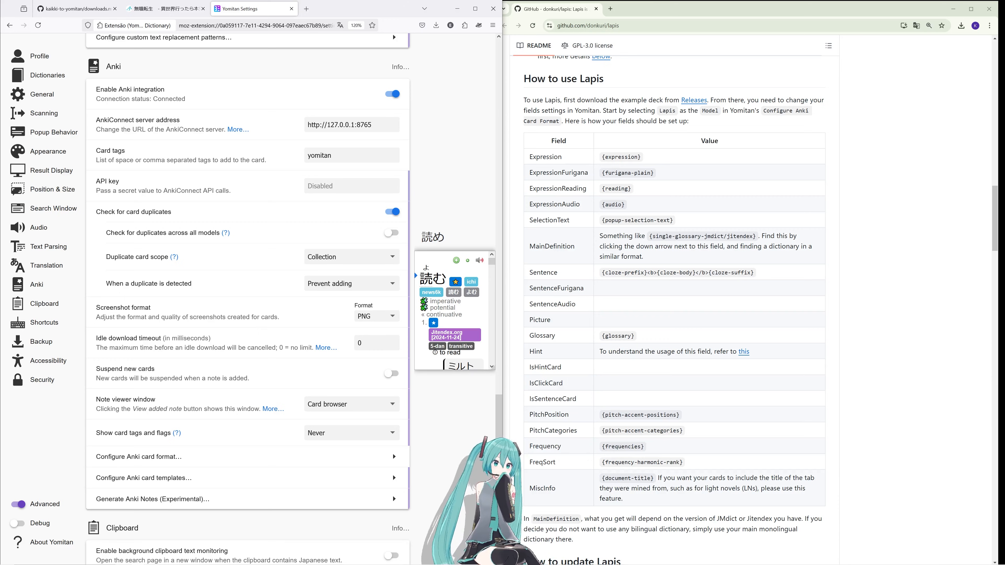
key("alt+Tab")
double_click(542, 126)
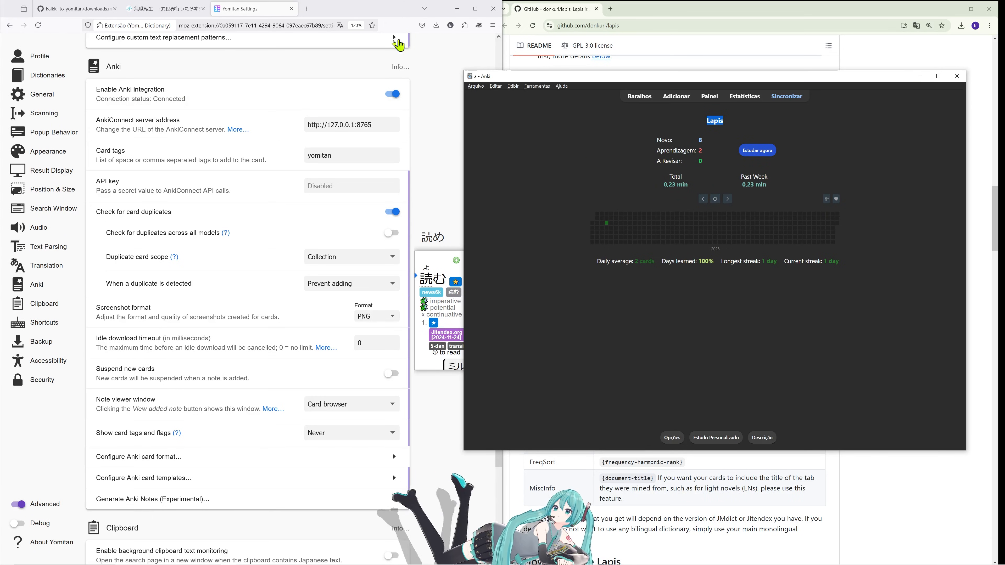
Step: Examine the AnkiConnect server address and the card tags in Yomitan's Anki settings
left_click_drag(373, 127, 328, 130)
left_click(373, 129)
left_click(328, 131)
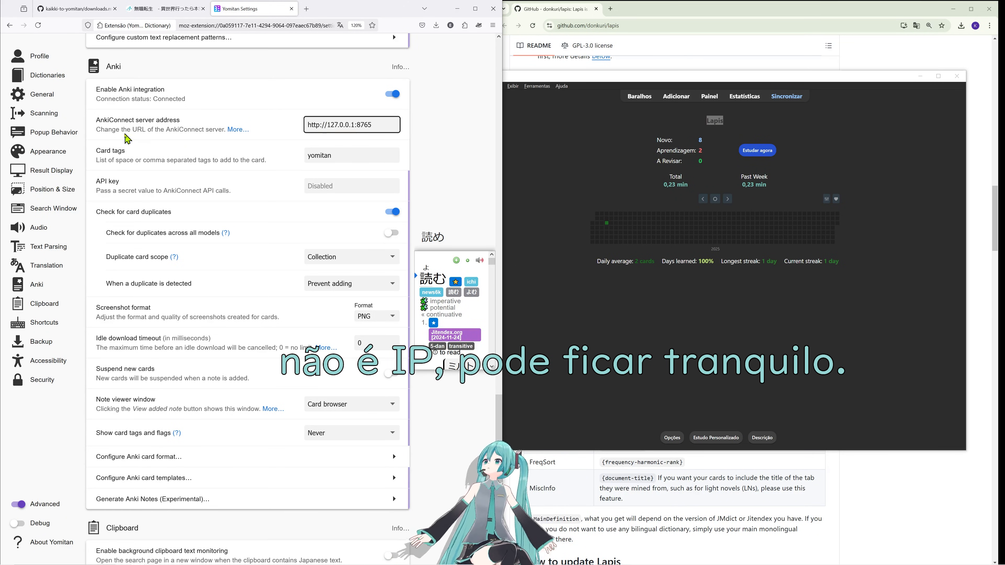
left_click_drag(97, 121, 160, 123)
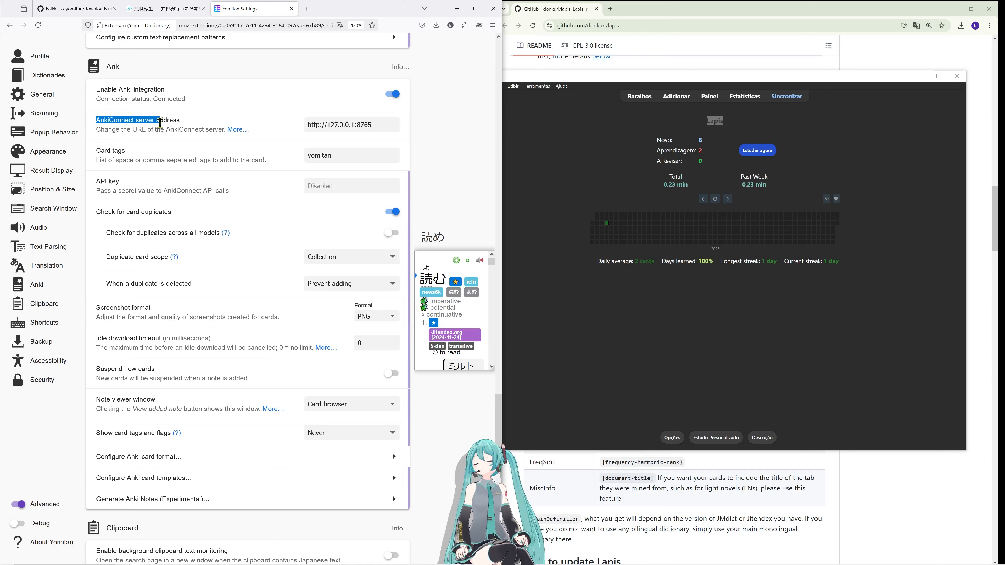
left_click(182, 128)
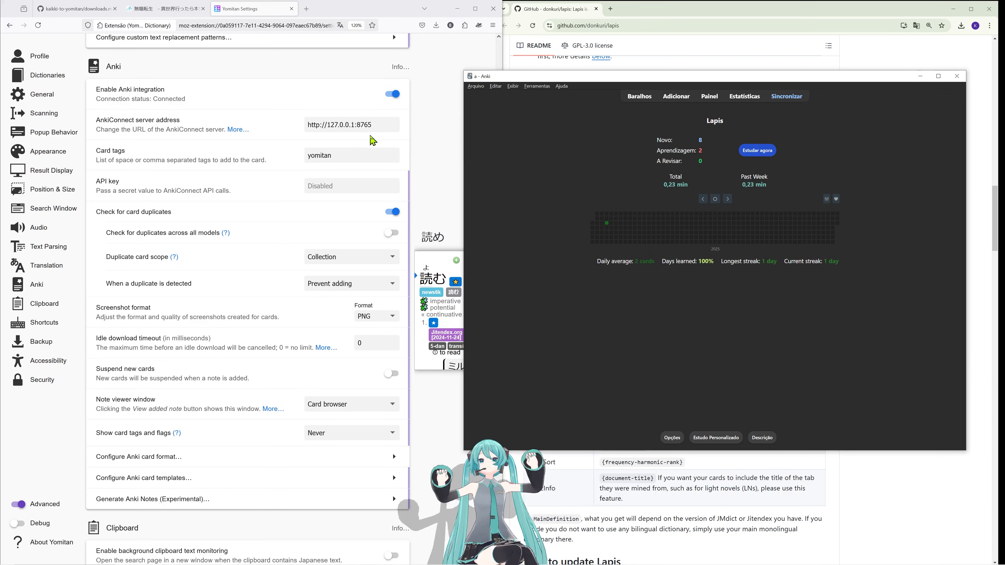
left_click_drag(379, 131, 307, 130)
left_click(336, 130)
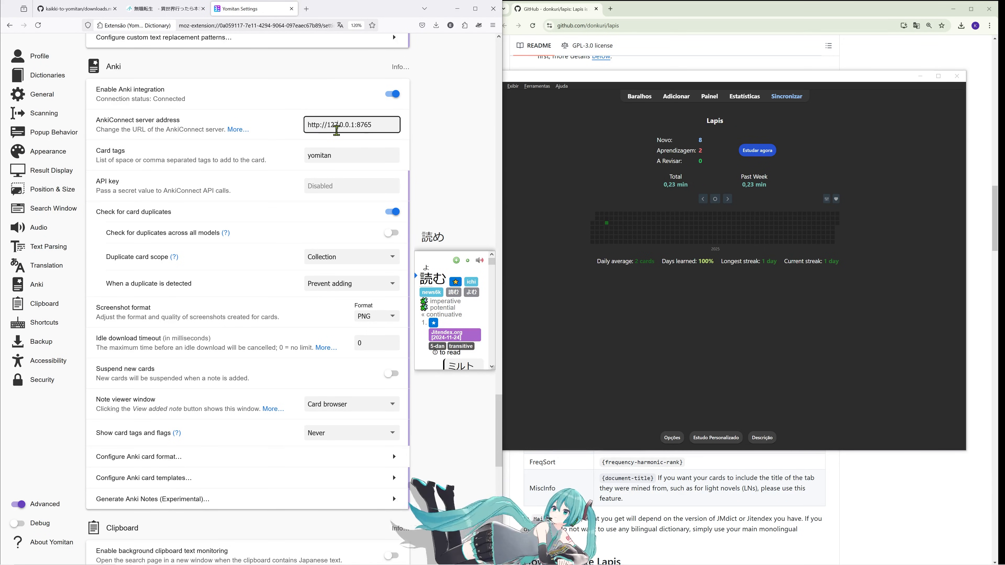
left_click(558, 163)
left_click(369, 157)
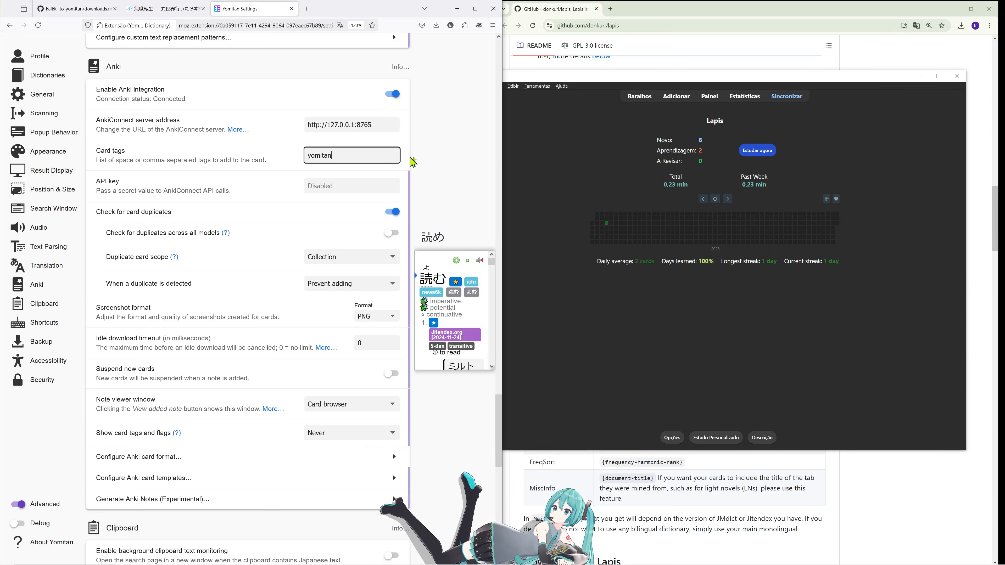
left_click(426, 153)
Step: Switch to Anki, find AnkiConnect in the list of installed add-ons, and close the list
left_click(637, 154)
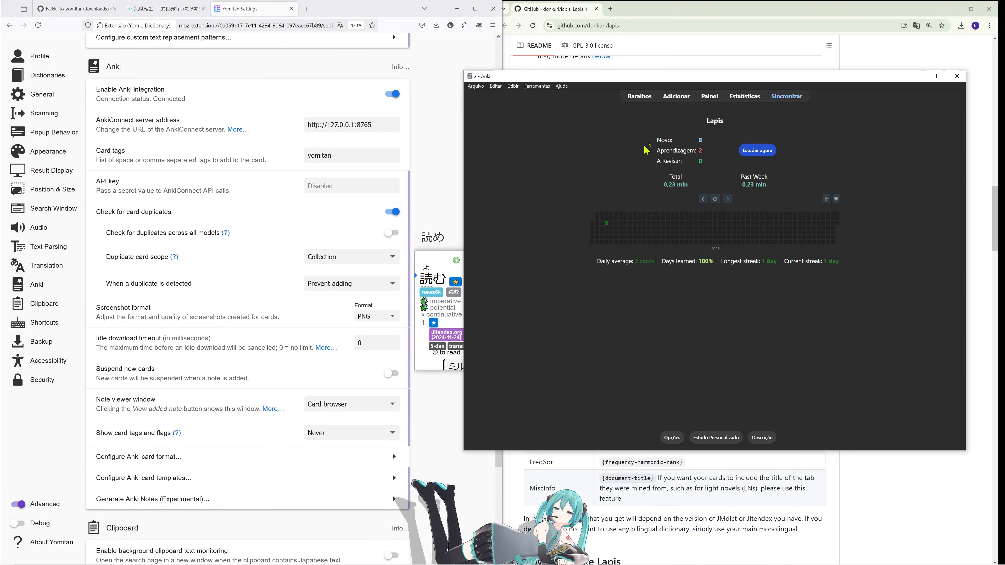
left_click(710, 97)
left_click(870, 99)
left_click(537, 86)
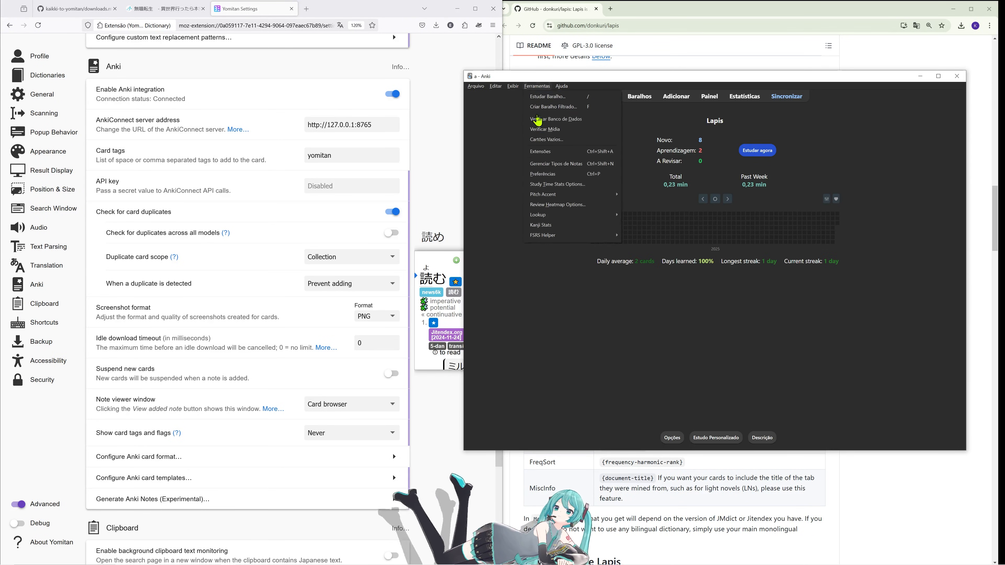
left_click(544, 152)
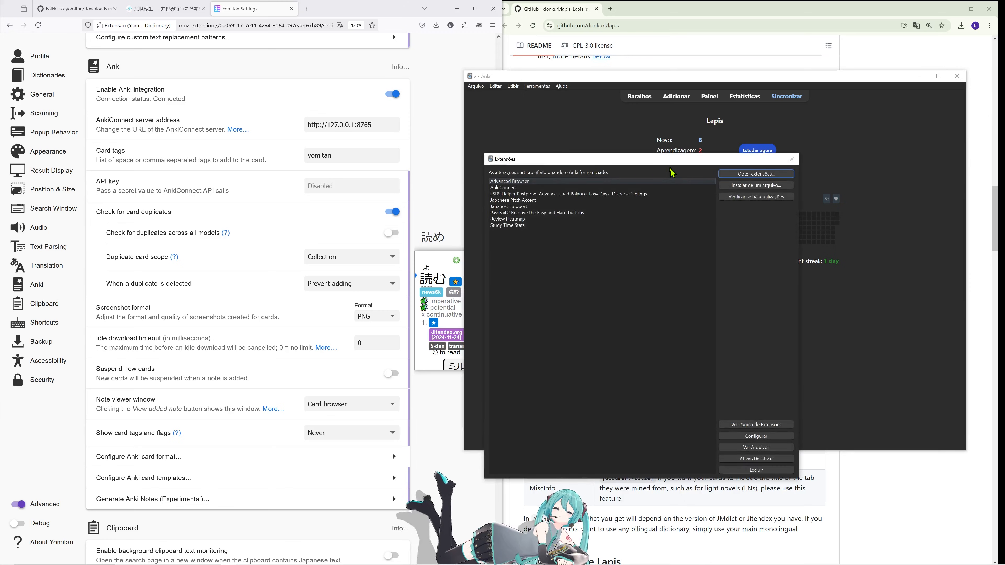
left_click(501, 188)
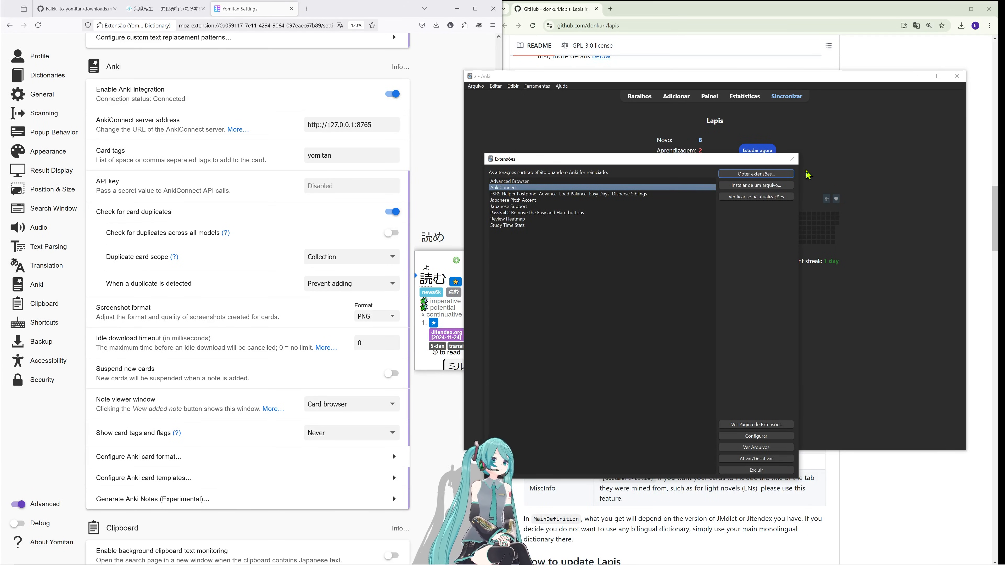
left_click(792, 159)
left_click(537, 86)
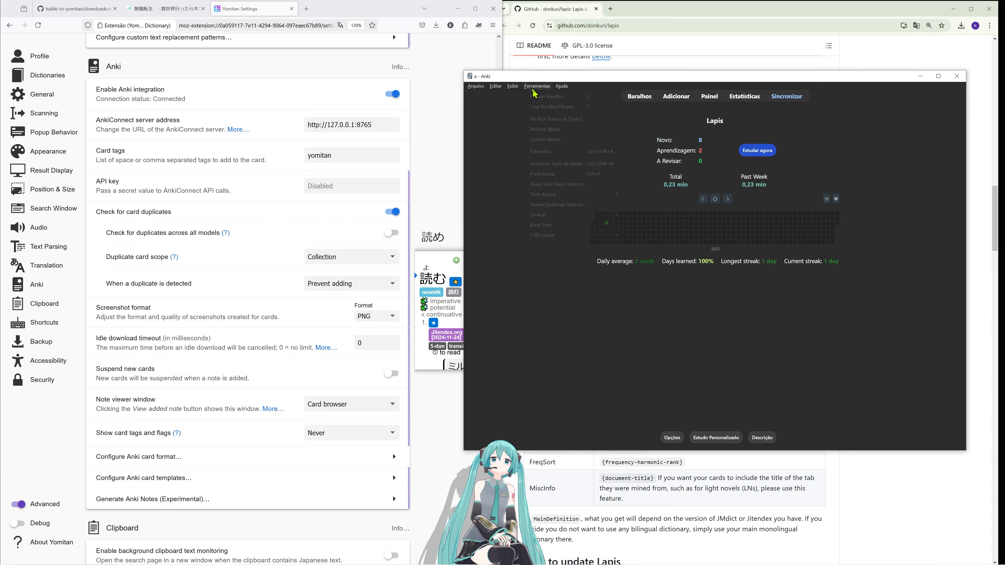
left_click(949, 102)
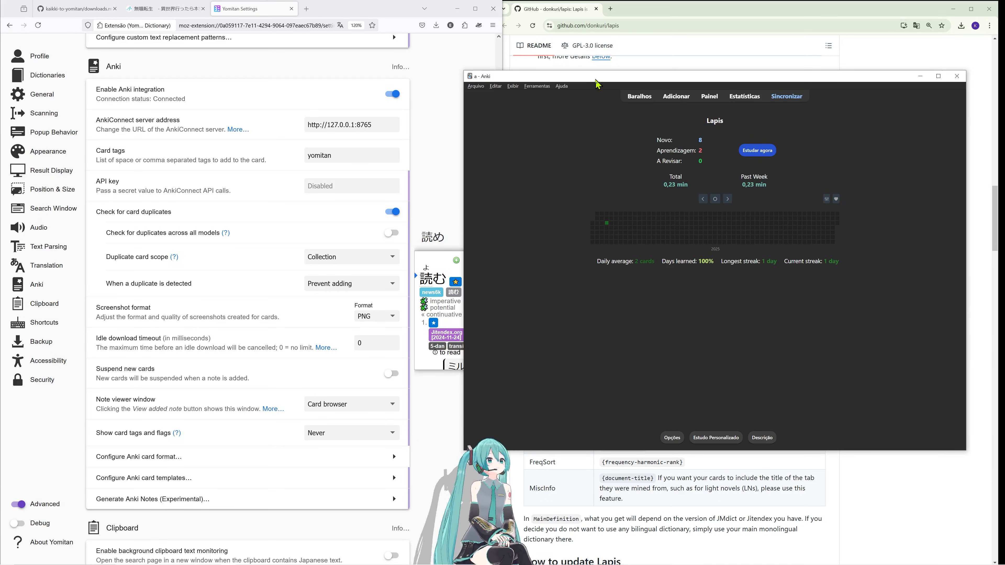
Step: Review the AnkiConnect add-on's configuration for its web bind address and port, closing it without changes
left_click(537, 86)
left_click(543, 152)
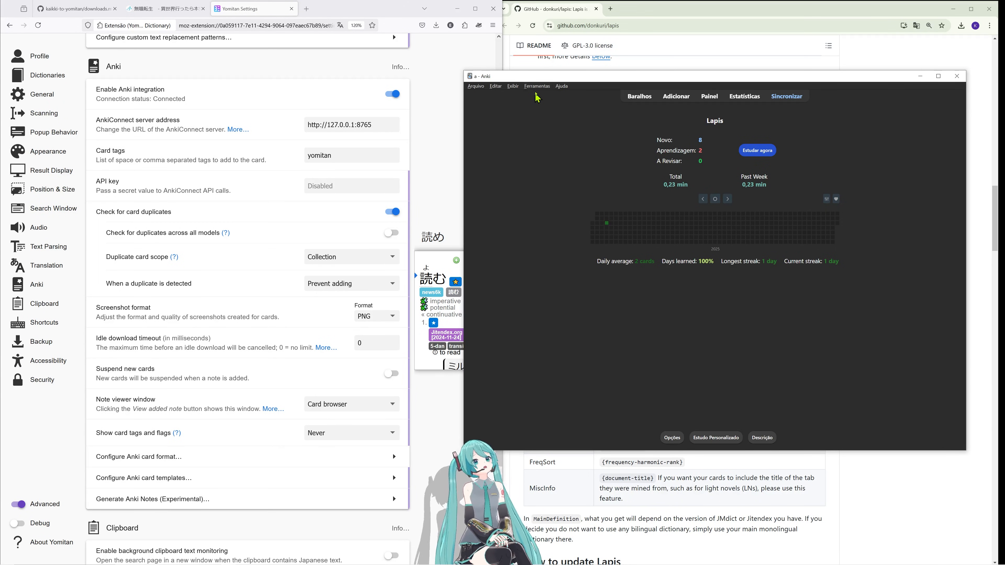
left_click(537, 86)
left_click(545, 160)
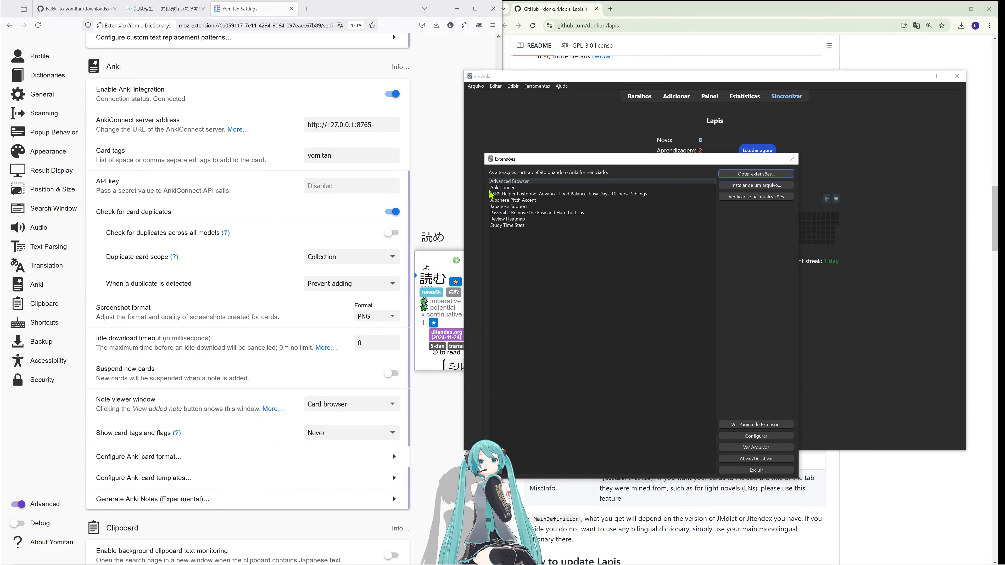
left_click(503, 189)
double_click(503, 189)
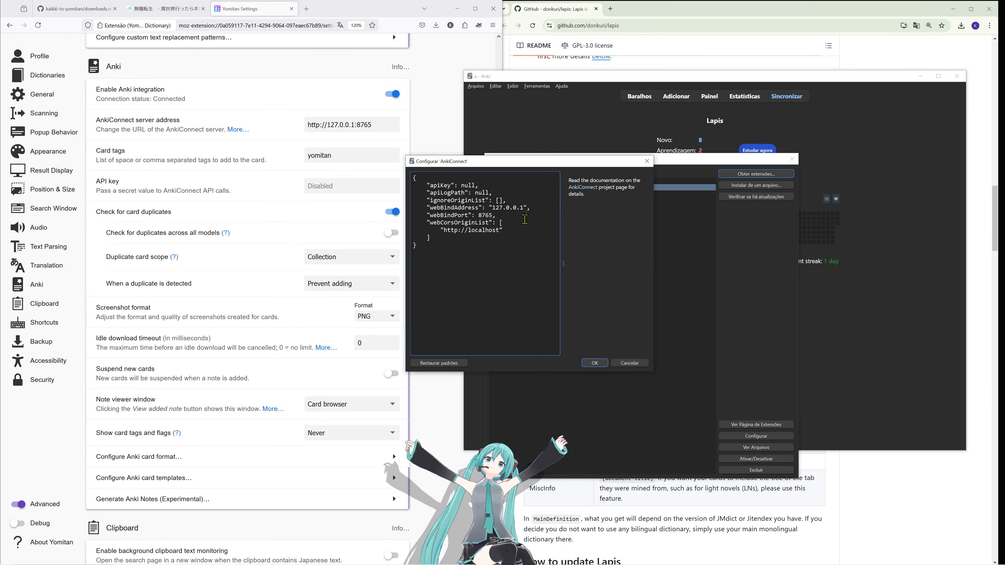
left_click_drag(493, 164, 495, 214)
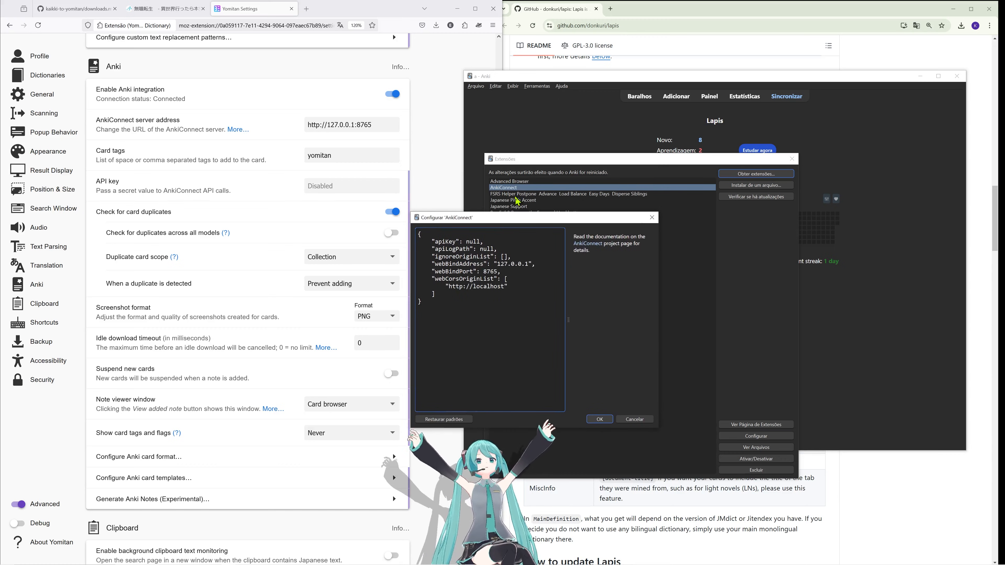
left_click(648, 212)
double_click(544, 190)
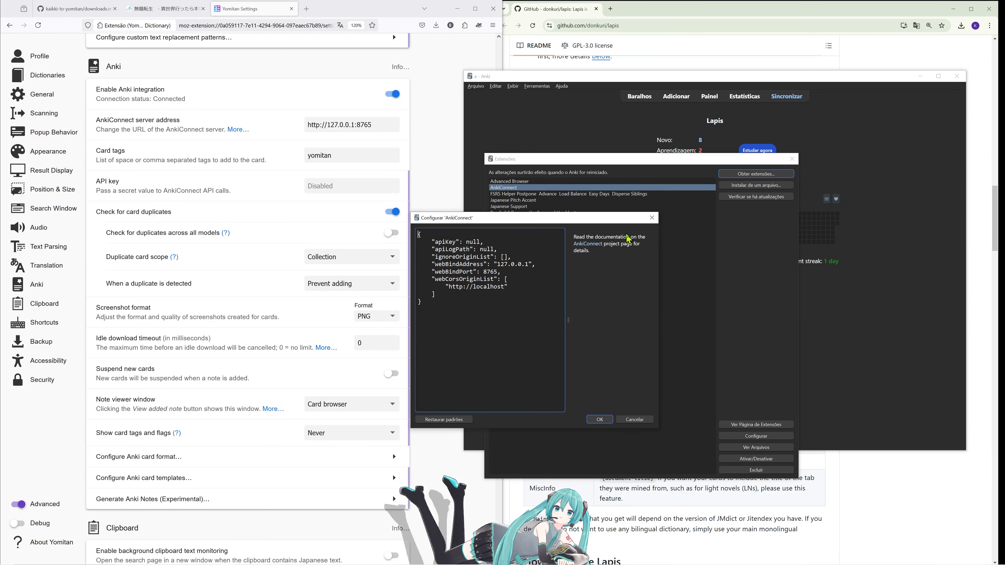
left_click(651, 218)
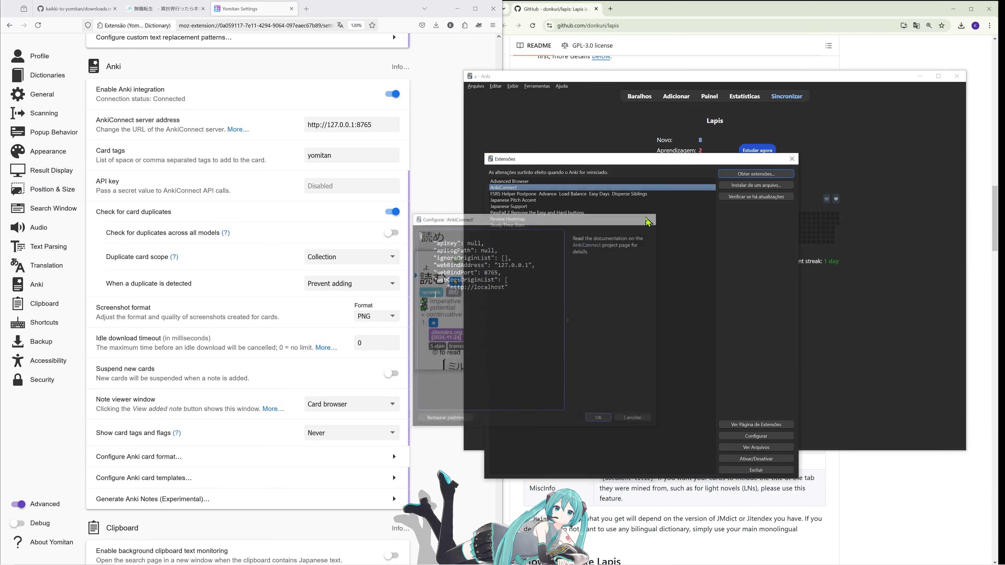
left_click(789, 164)
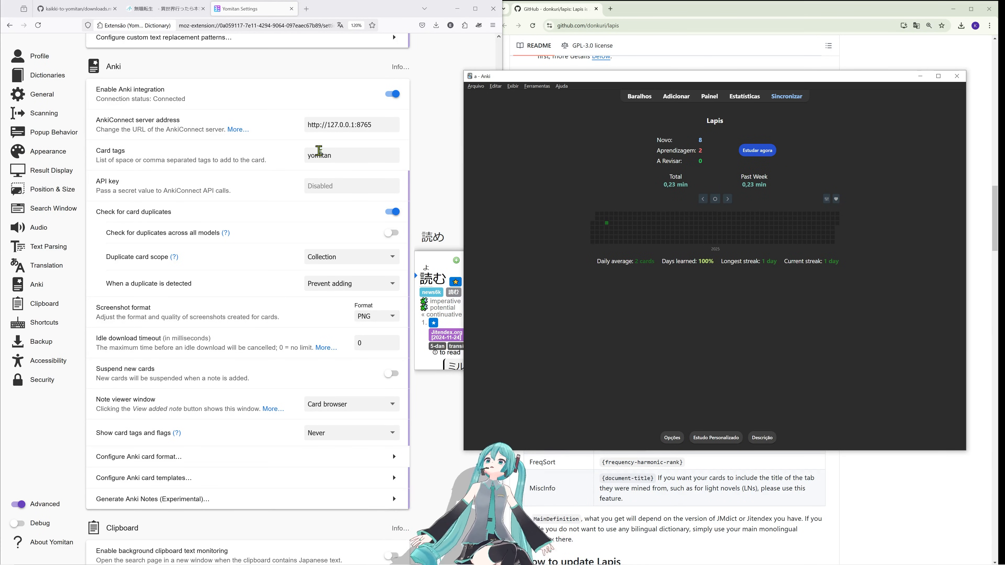
Step: Expand Yomitan's Anki card format dialog to full size and minimize Anki to uncover the Lapis README's field table
scroll(361, 143, "down", 5)
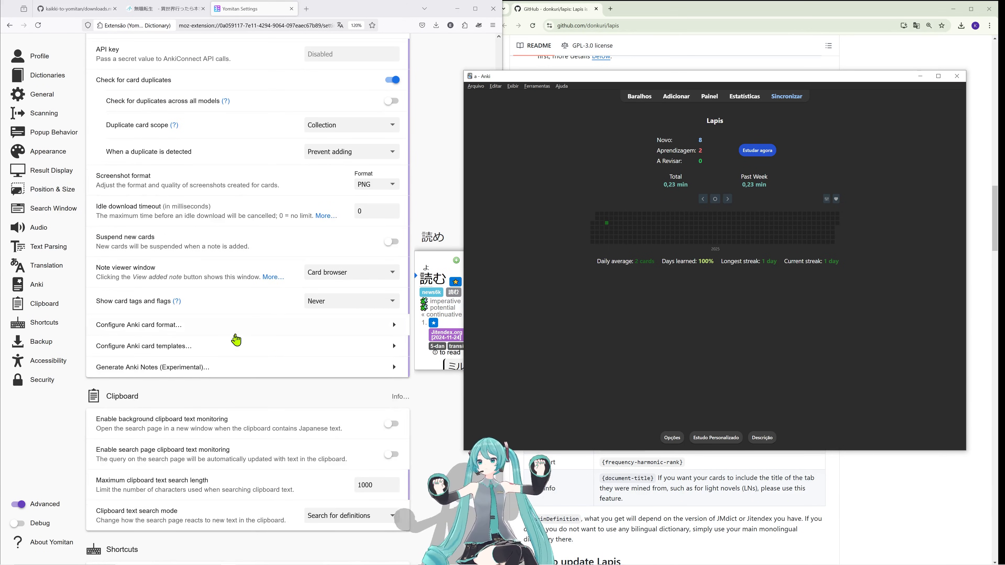
left_click(205, 325)
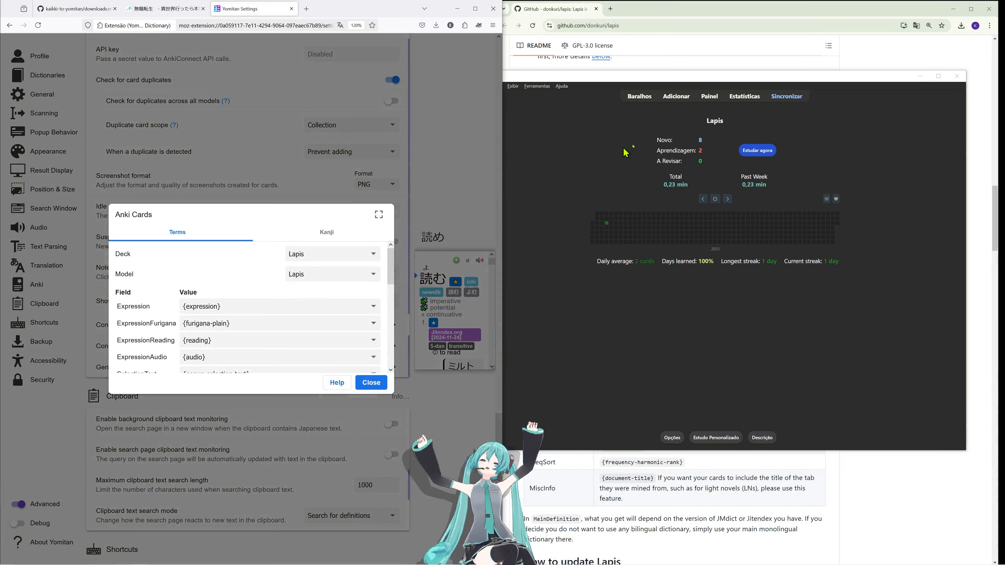
left_click(216, 197)
left_click(146, 326)
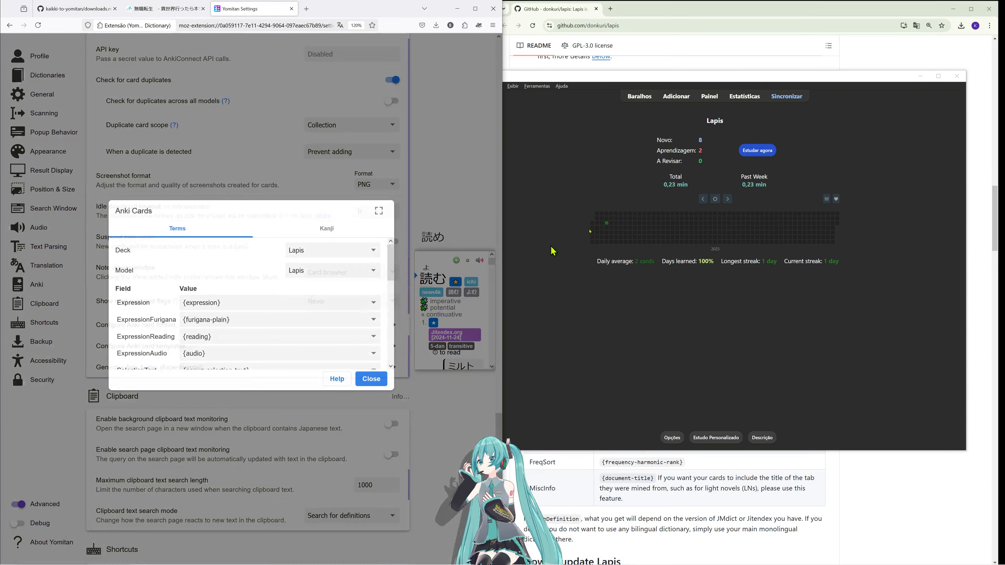
left_click(378, 215)
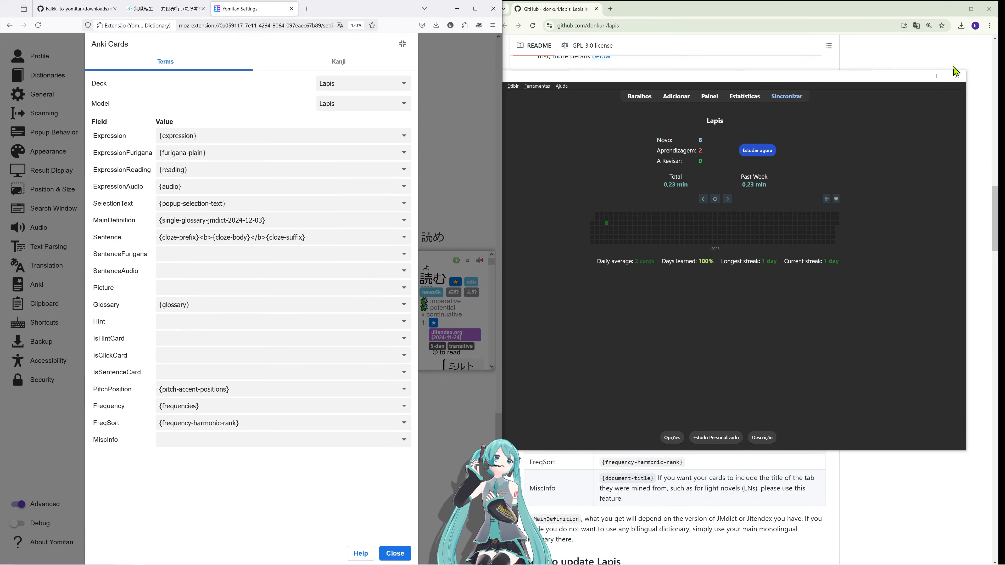
left_click(921, 77)
scroll(657, 152, "down", 1)
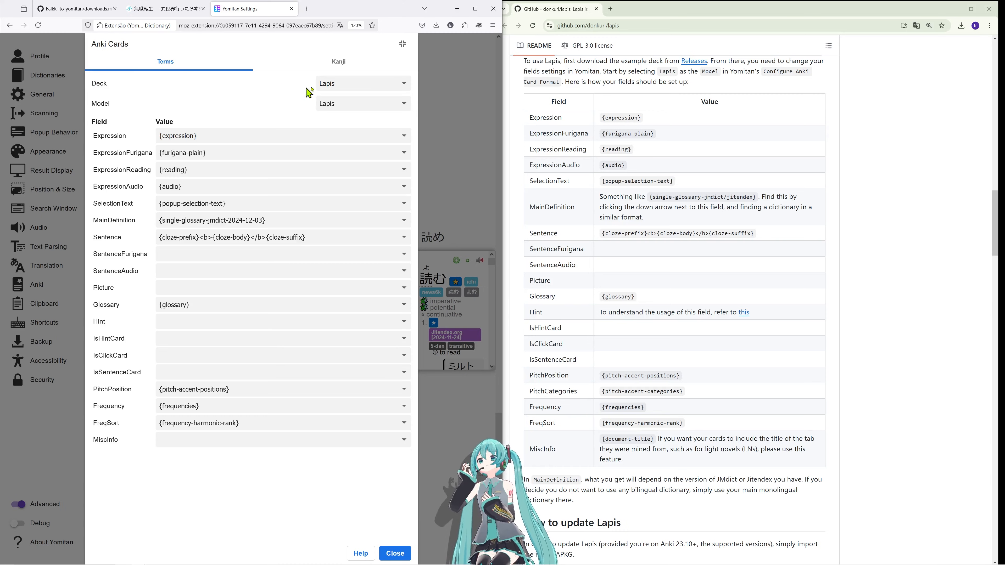
Step: Check the available decks for term cards and select Lapis as the card model
left_click(328, 85)
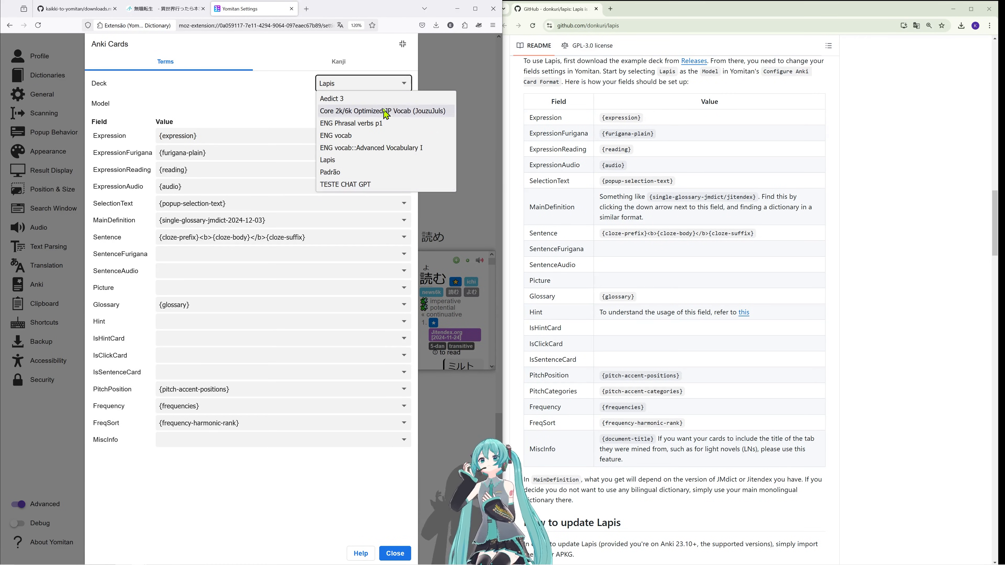
left_click(244, 83)
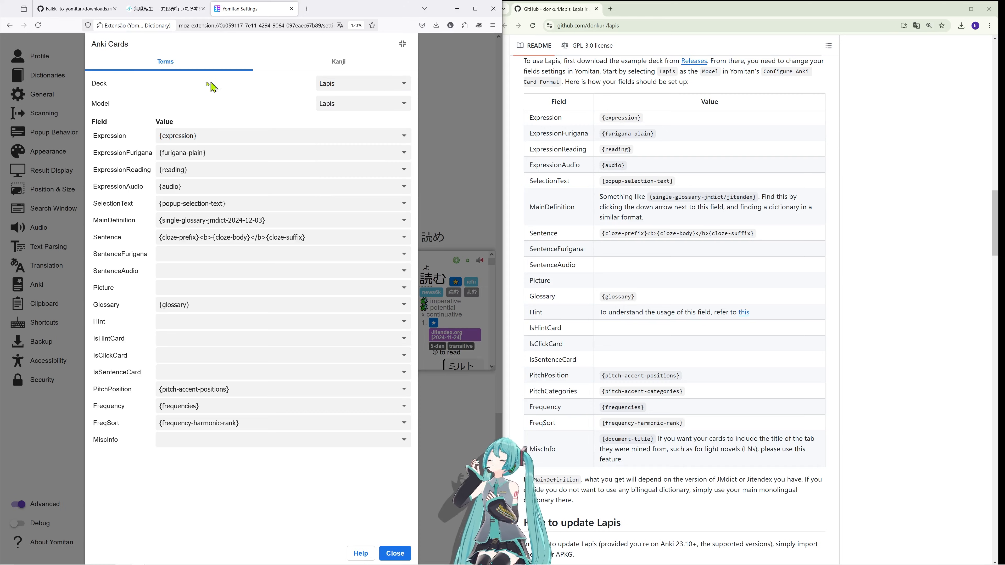
left_click(423, 256)
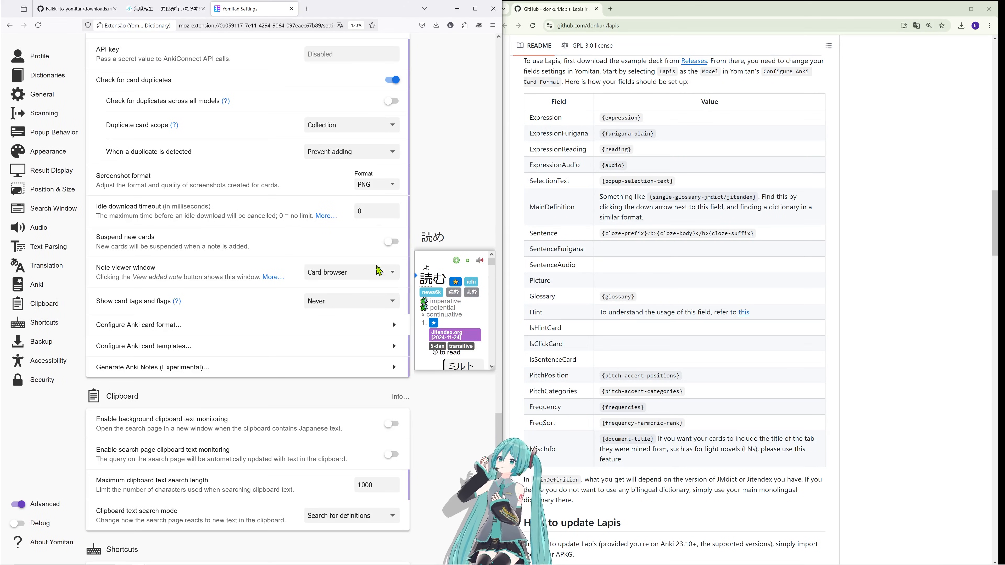
left_click(326, 327)
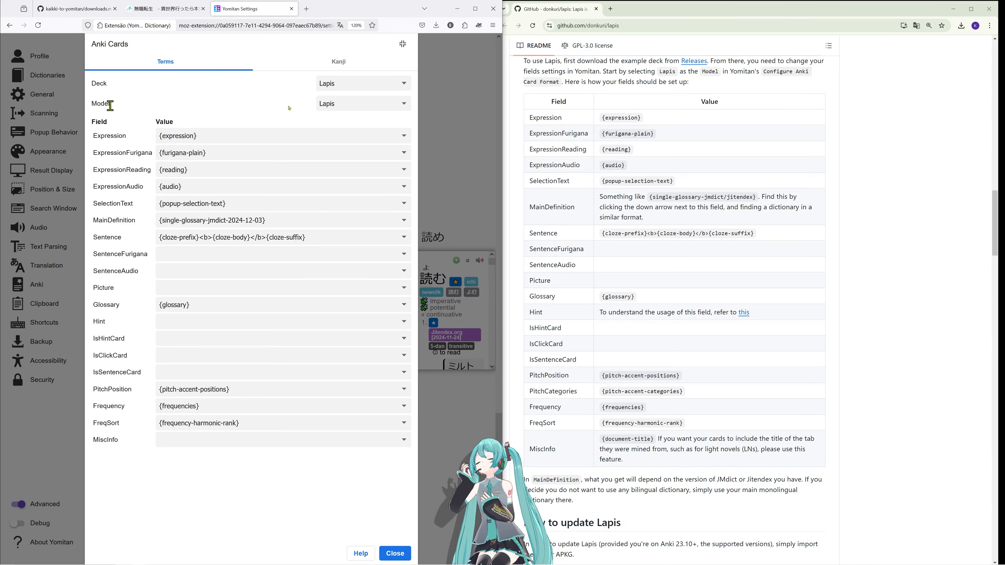
left_click(390, 105)
left_click(370, 263)
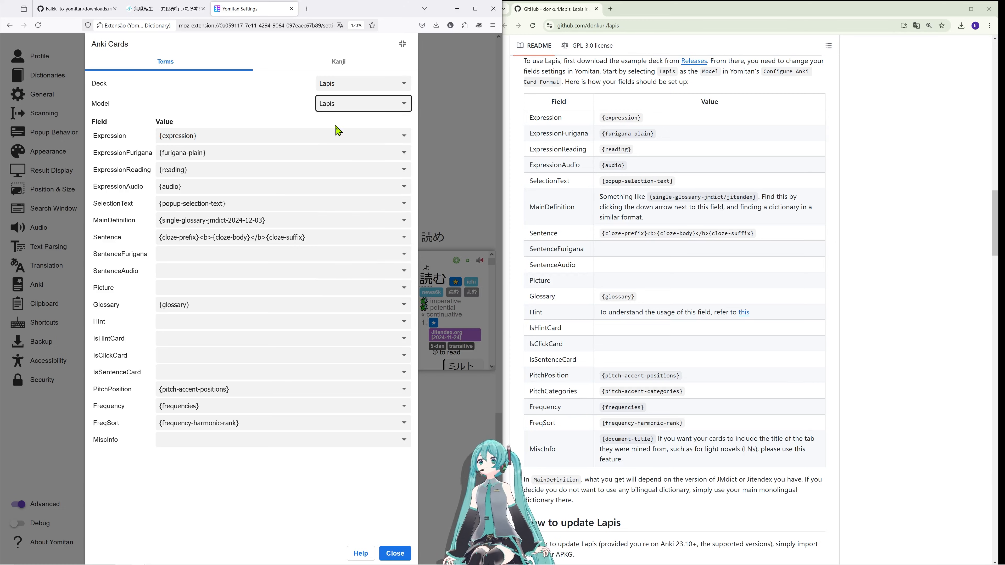
Step: Try Padrão as the deck for term cards and switch back to Lapis
left_click(324, 88)
left_click(357, 171)
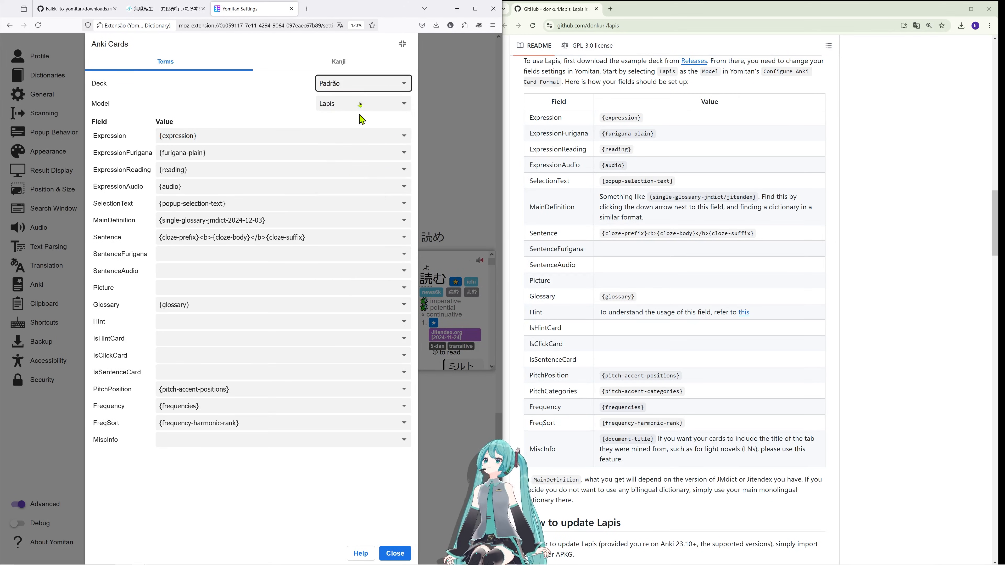
left_click(362, 88)
left_click(356, 160)
Step: Look through the Lapis README to its "How to use Lapis" field table and highlight the {expression} value of the Expression field
scroll(621, 228, "up", 20)
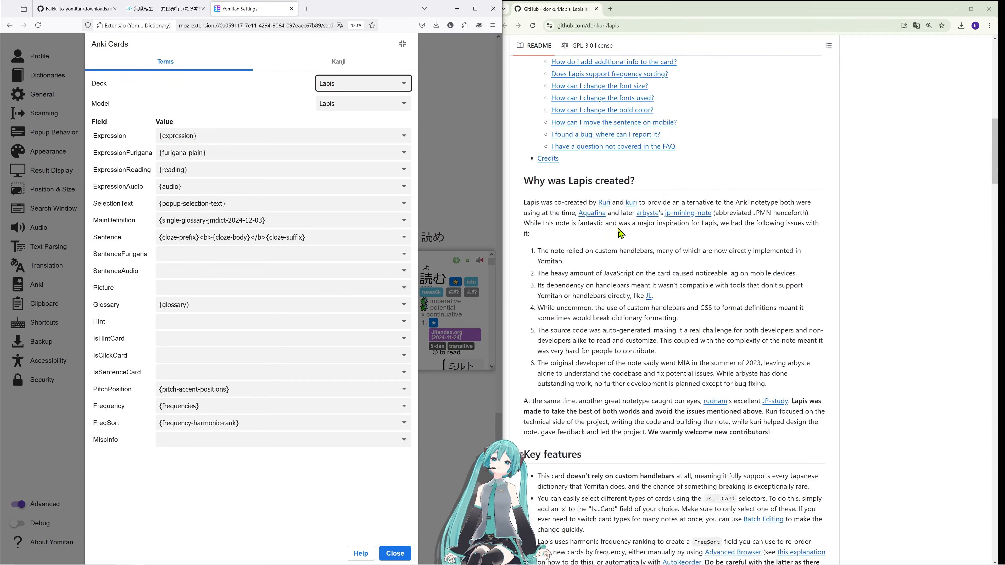
scroll(621, 234, "up", 8)
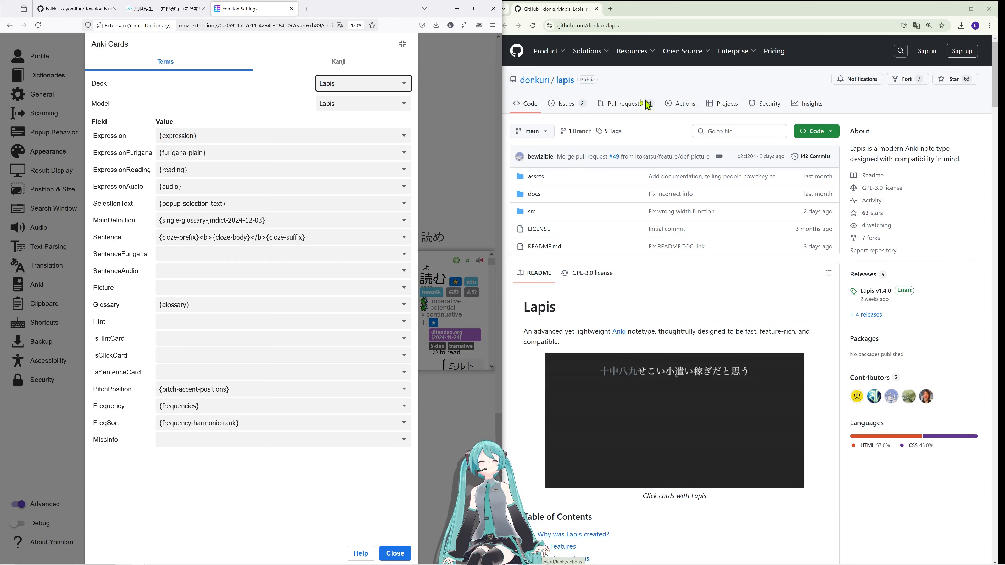
scroll(623, 203, "down", 4)
scroll(624, 203, "down", 20)
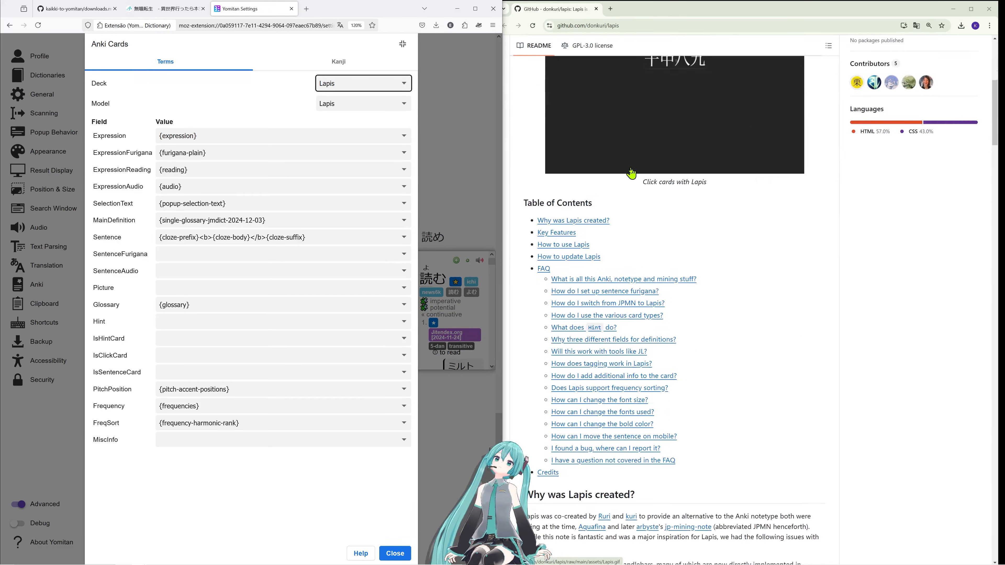
scroll(632, 173, "down", 8)
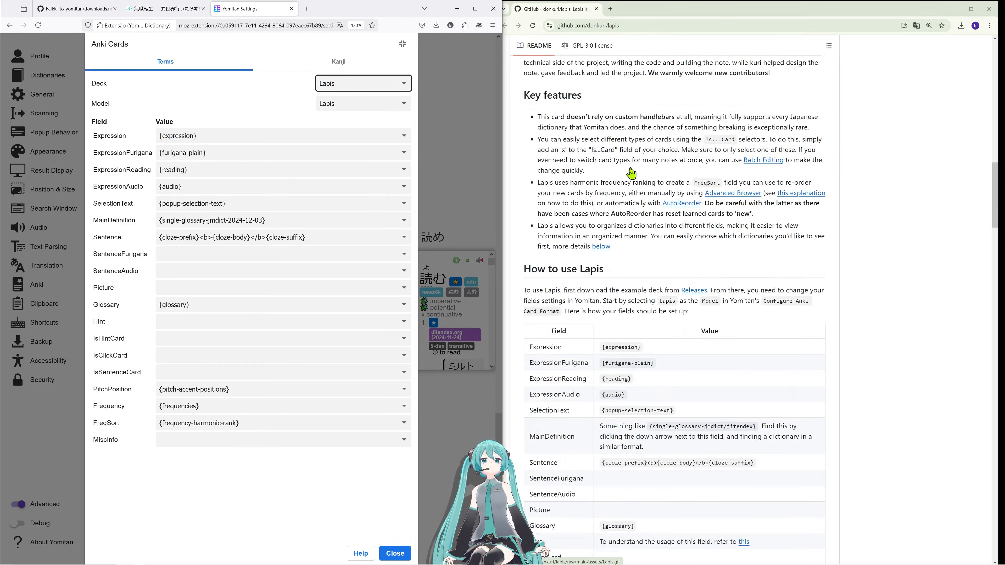
scroll(626, 176, "up", 1)
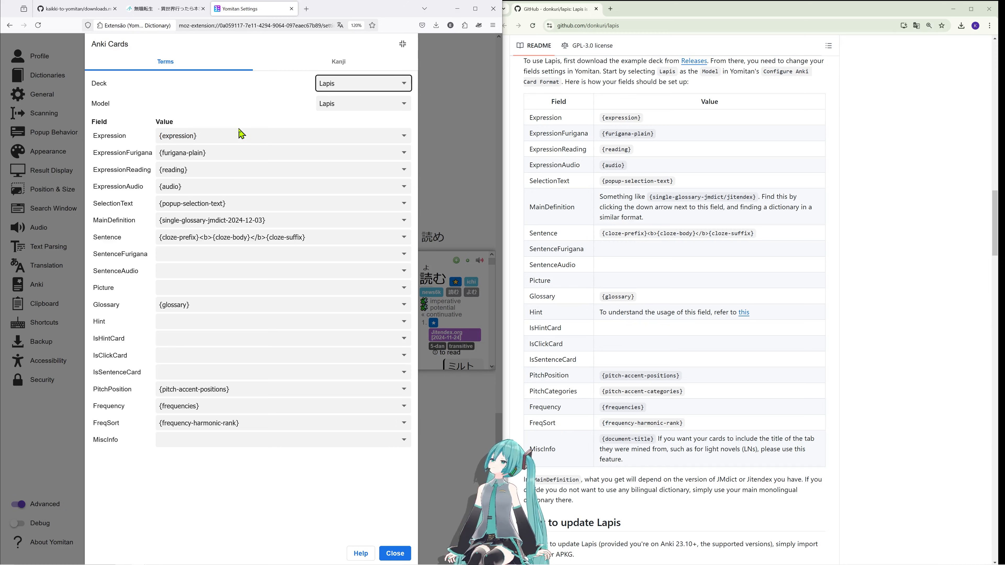
left_click(209, 146)
left_click_drag(647, 118, 600, 119)
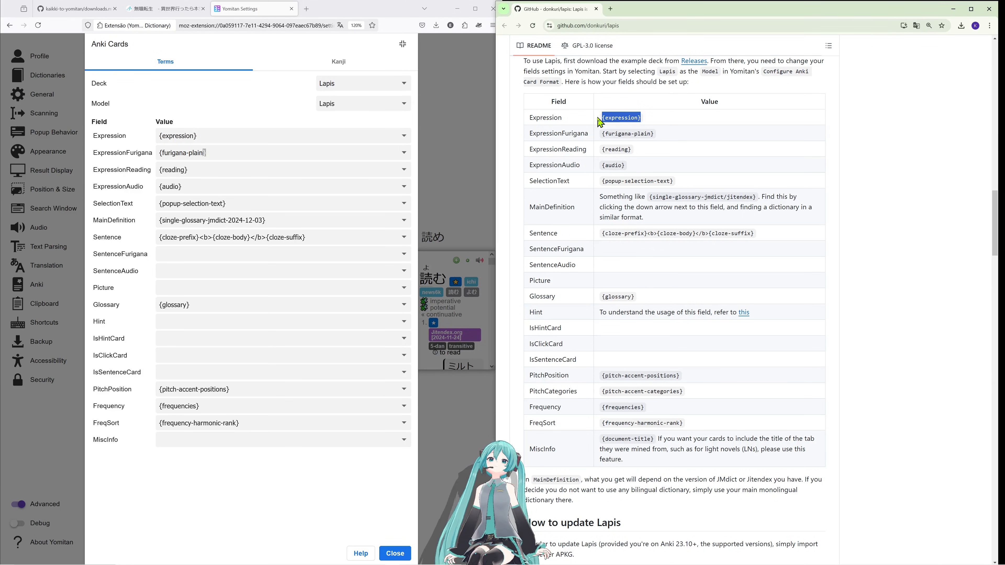
Step: Look through the Lapis README from its introduction to the "How to use Lapis" field table
left_click(210, 141)
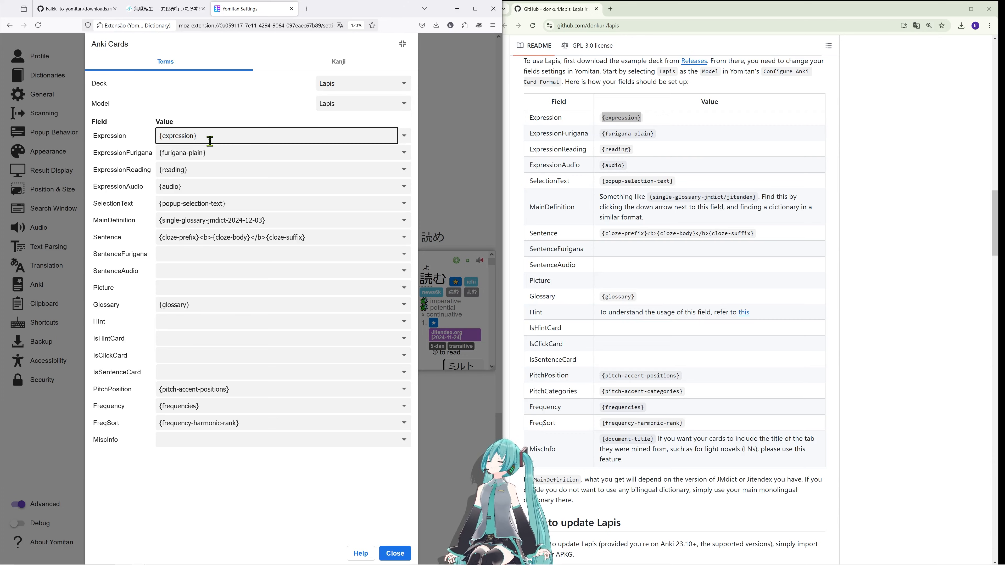
scroll(528, 234, "up", 20)
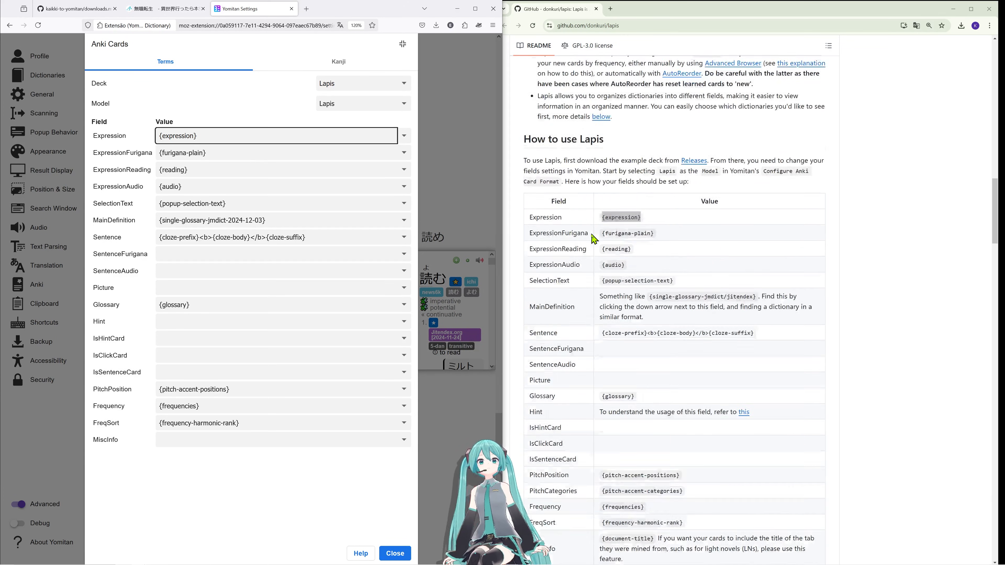
scroll(597, 244, "up", 4)
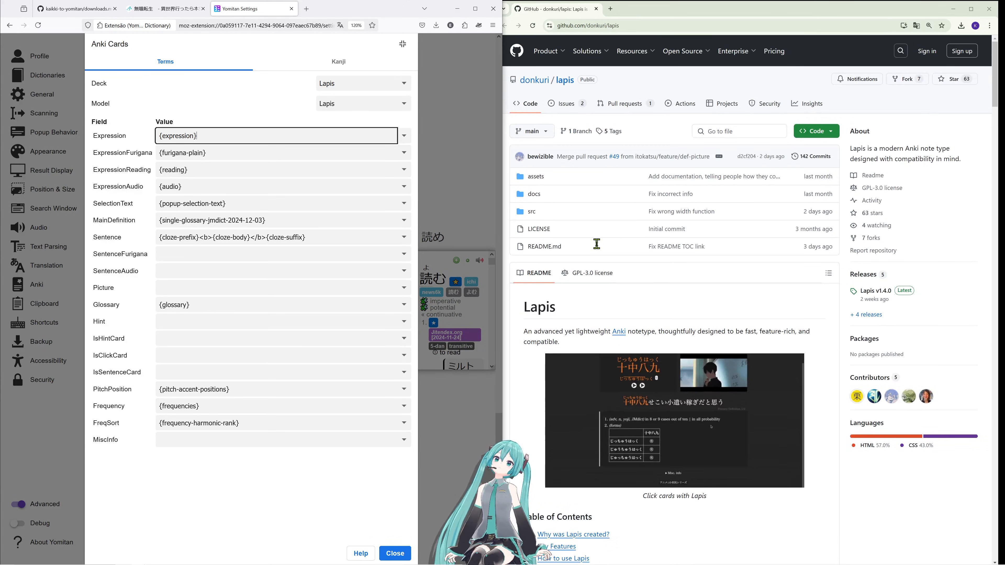
scroll(599, 245, "down", 2)
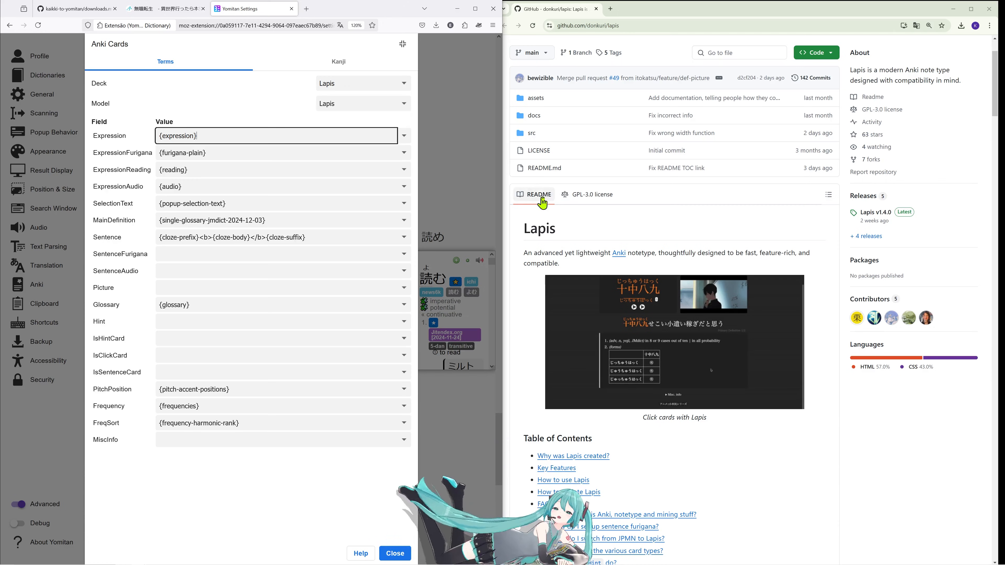
scroll(574, 174, "down", 3)
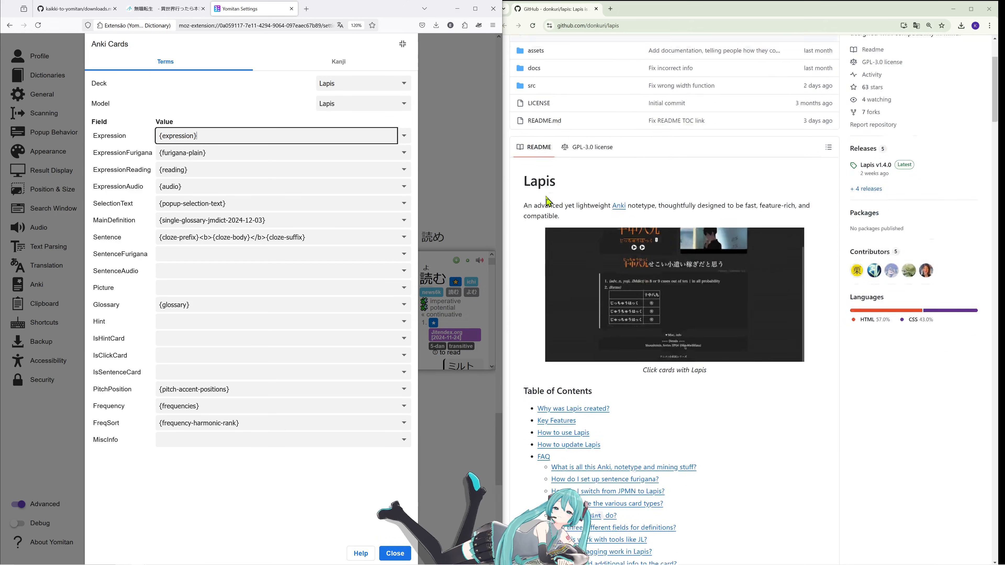
scroll(580, 245, "down", 15)
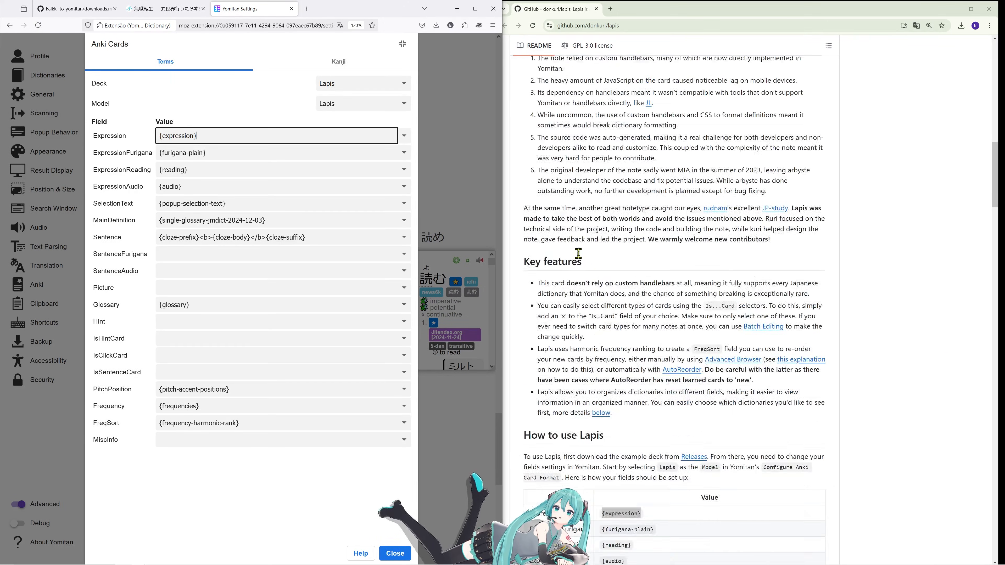
scroll(633, 198, "up", 4)
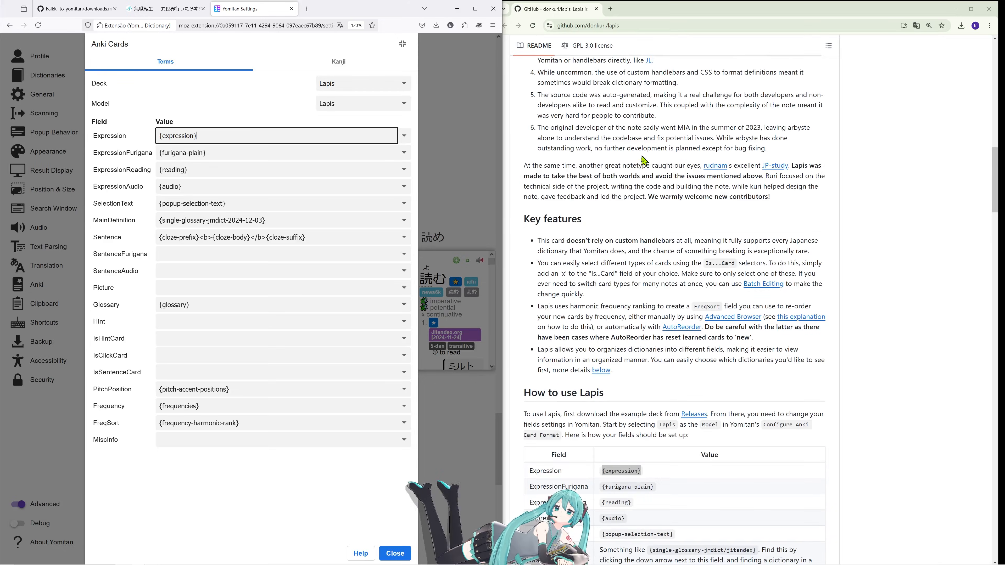
scroll(707, 420, "down", 5)
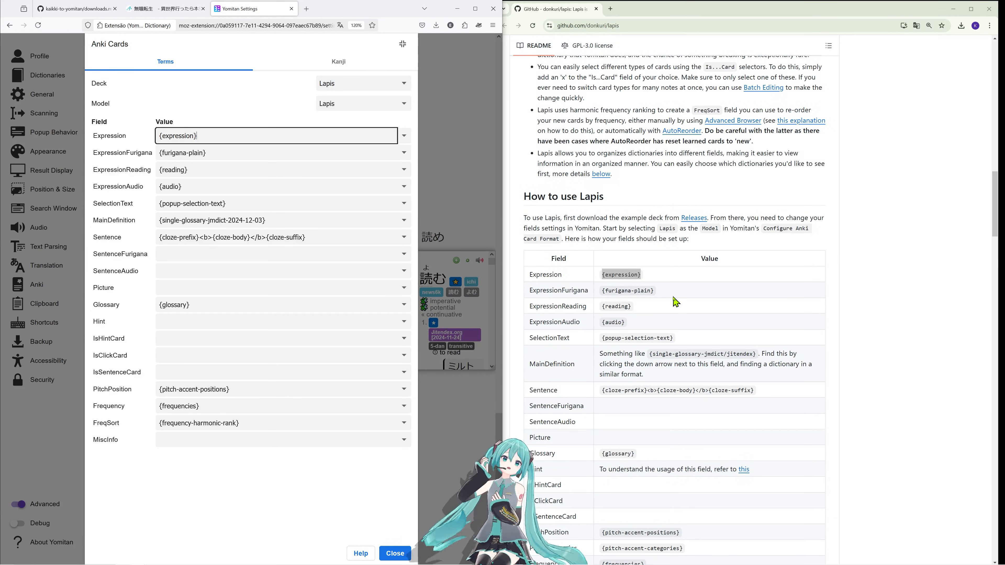
scroll(676, 302, "up", 15)
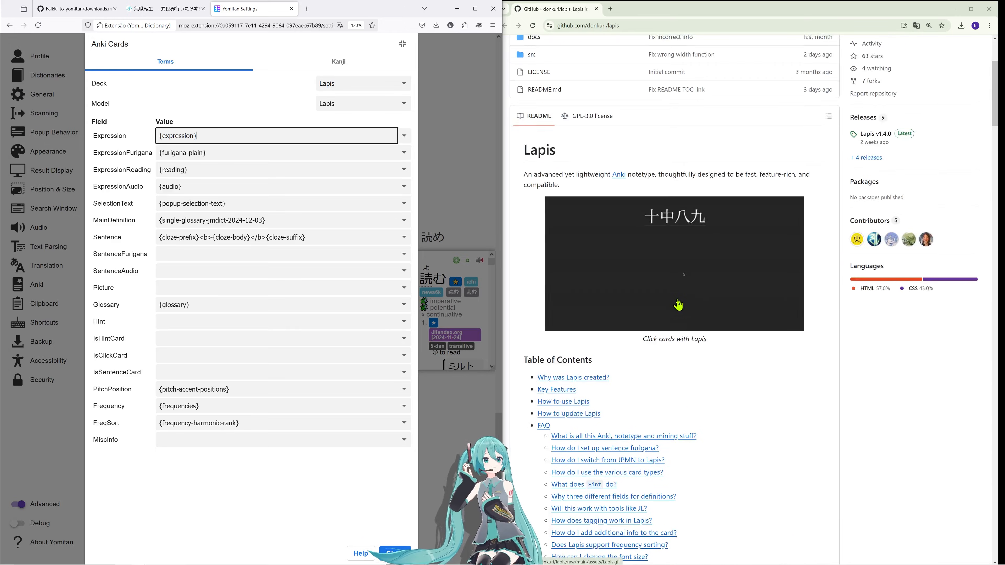
scroll(678, 304, "up", 4)
Step: Check the Lapis repository's HTTPS clone options and return to the README's "How to use Lapis" field table
left_click(837, 133)
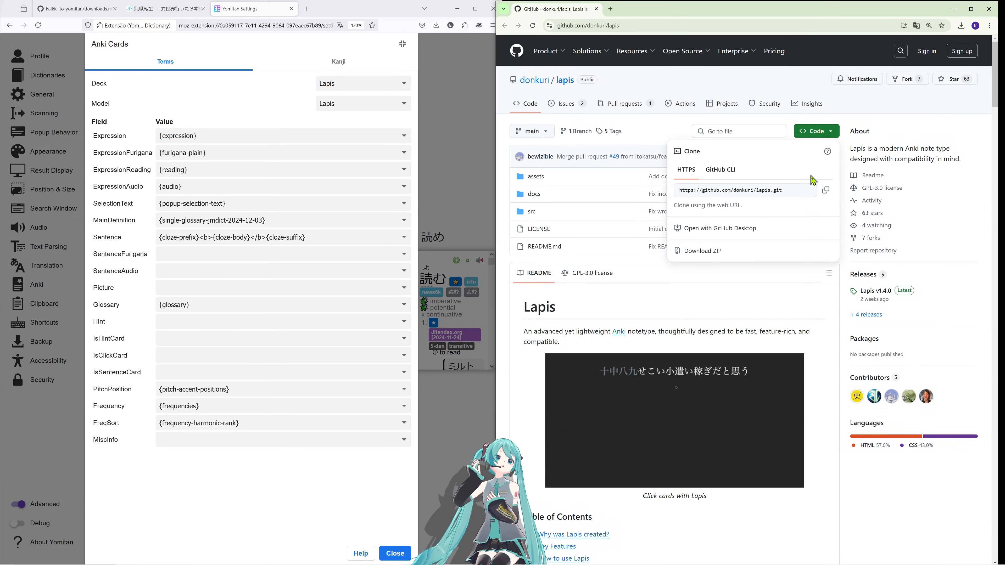
left_click(826, 190)
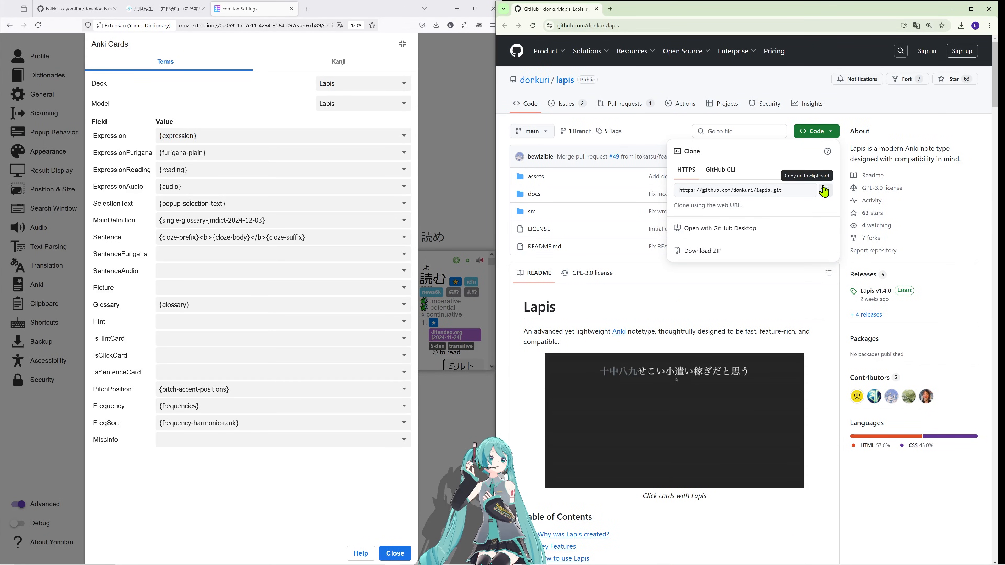
left_click(834, 136)
scroll(754, 201, "down", 15)
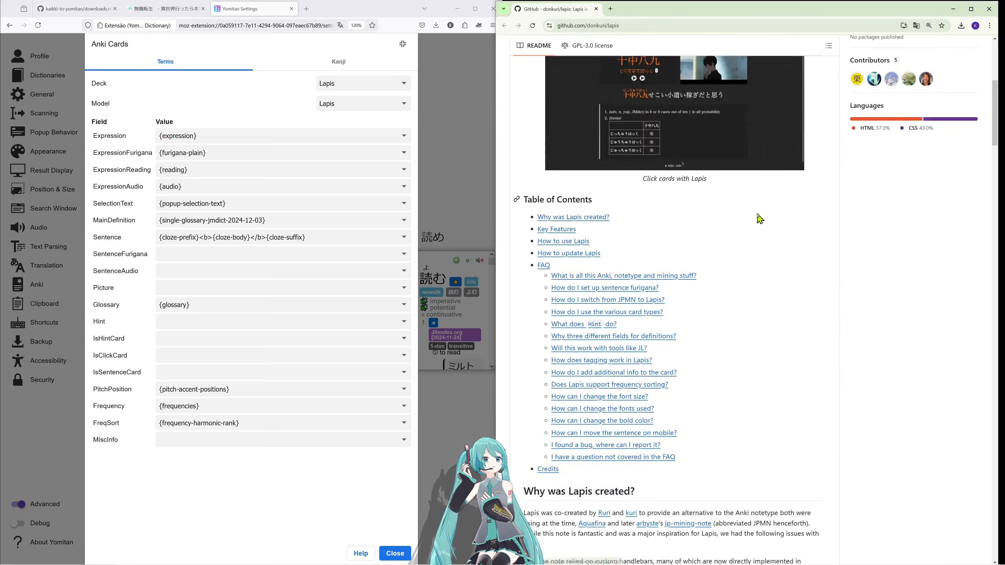
scroll(748, 224, "down", 15)
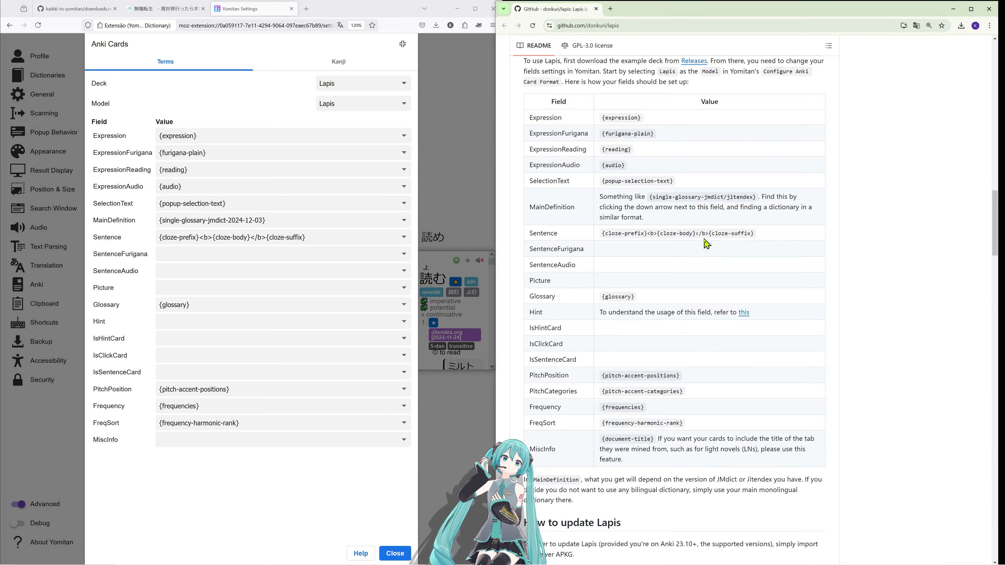
Step: Set the card format's Expression field to {expression}, copied from the README's field table
left_click_drag(641, 118, 603, 118)
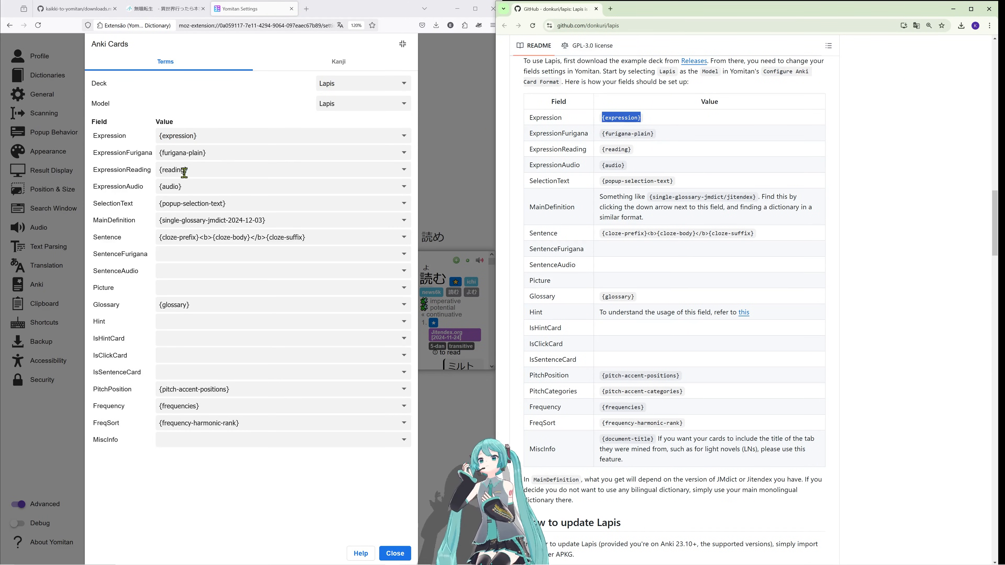
left_click(209, 135)
key("ctrl+a")
key("ctrl+v")
Step: Set the card format's ExpressionFurigana field to {furigana-plain}, copied from the README's field table
left_click(655, 131)
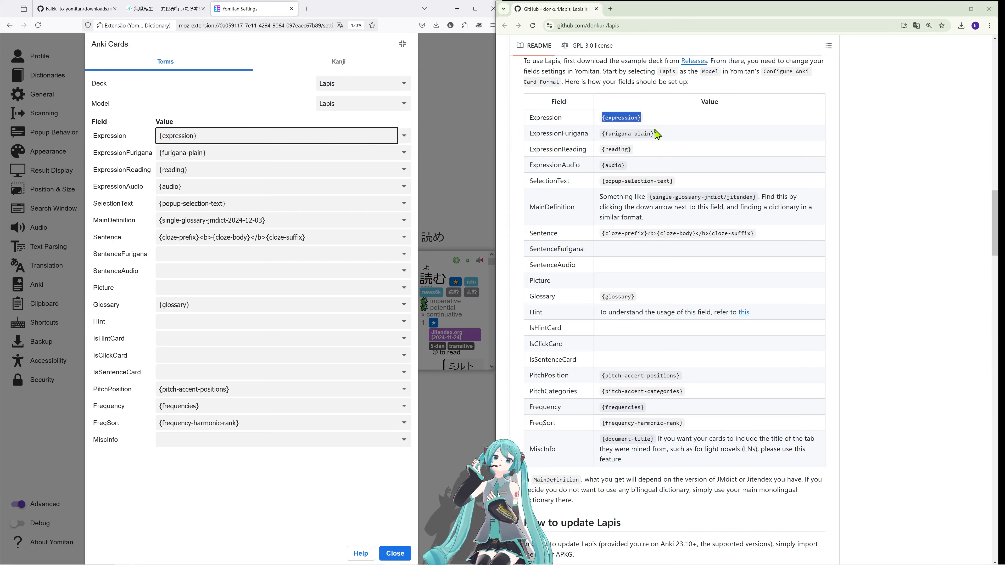
left_click_drag(657, 134, 609, 138)
left_click(659, 138)
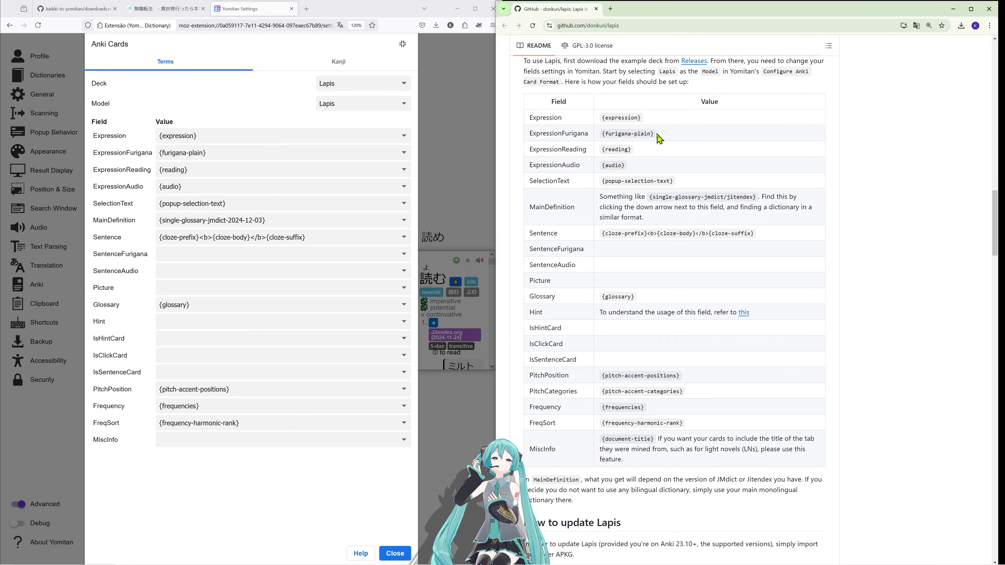
triple_click(639, 136)
key("ctrl+c")
left_click(249, 153)
key("ctrl+a")
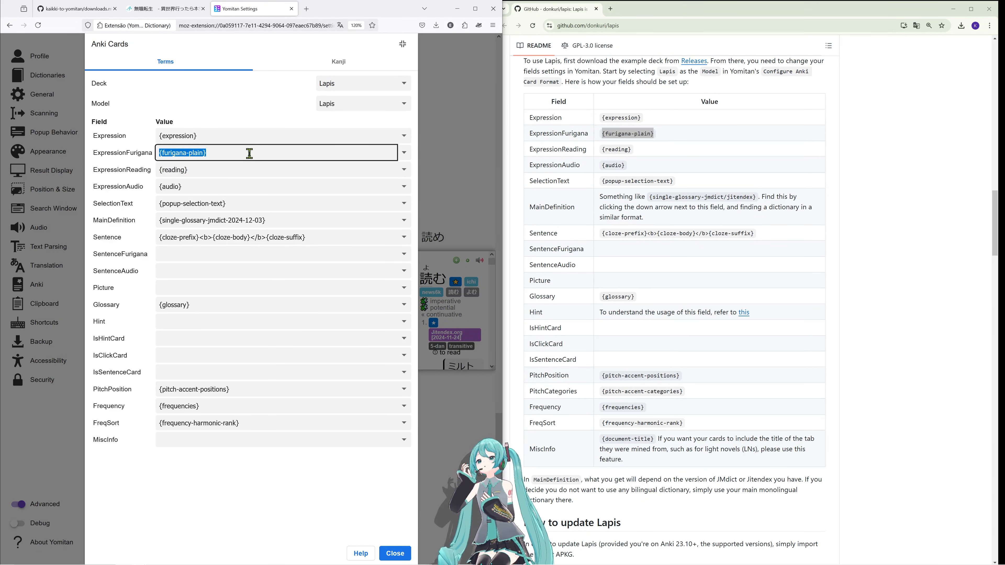
key("ctrl+v")
Step: Compare the MainDefinition field with its README entry and check which single-glossary dictionary markers are available for it
left_click(238, 167)
left_click(252, 203)
left_click(278, 215)
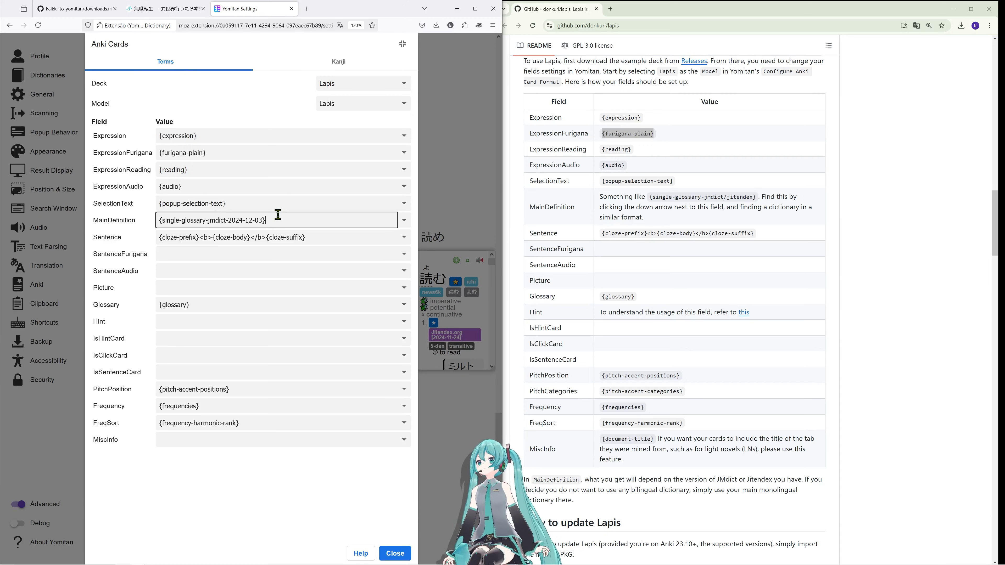
left_click(528, 208)
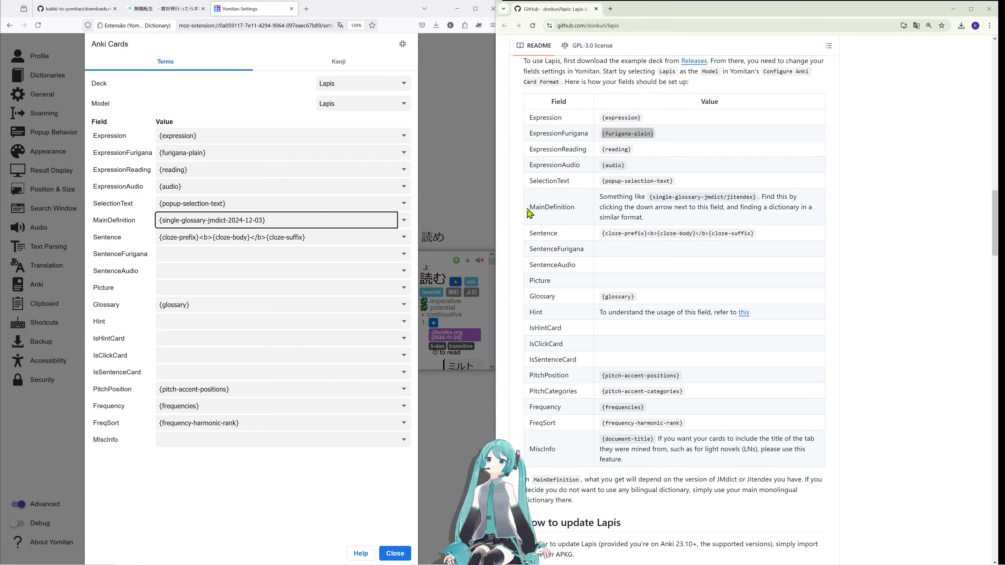
left_click_drag(529, 208, 588, 210)
left_click(588, 210)
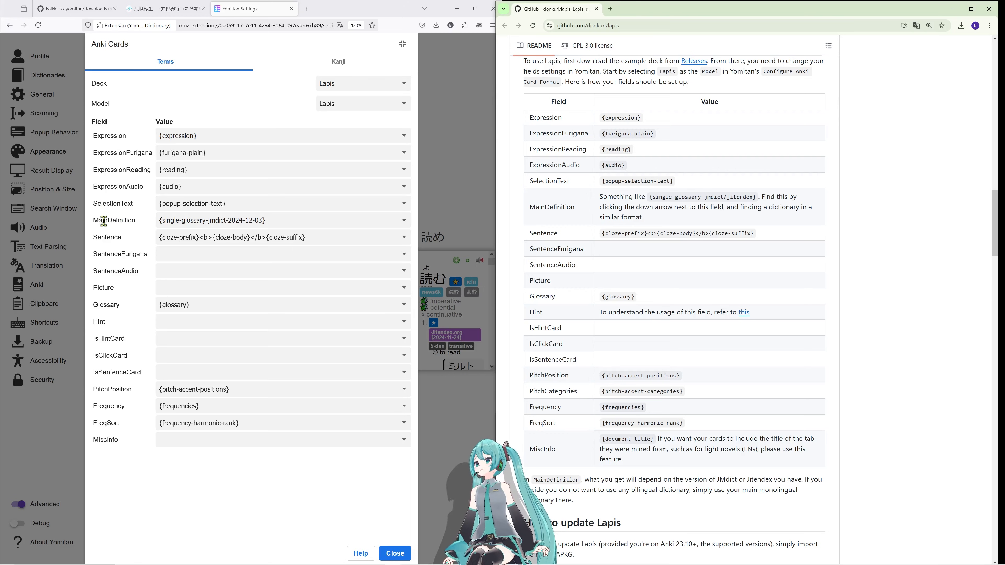
left_click_drag(94, 221, 154, 222)
left_click(154, 222)
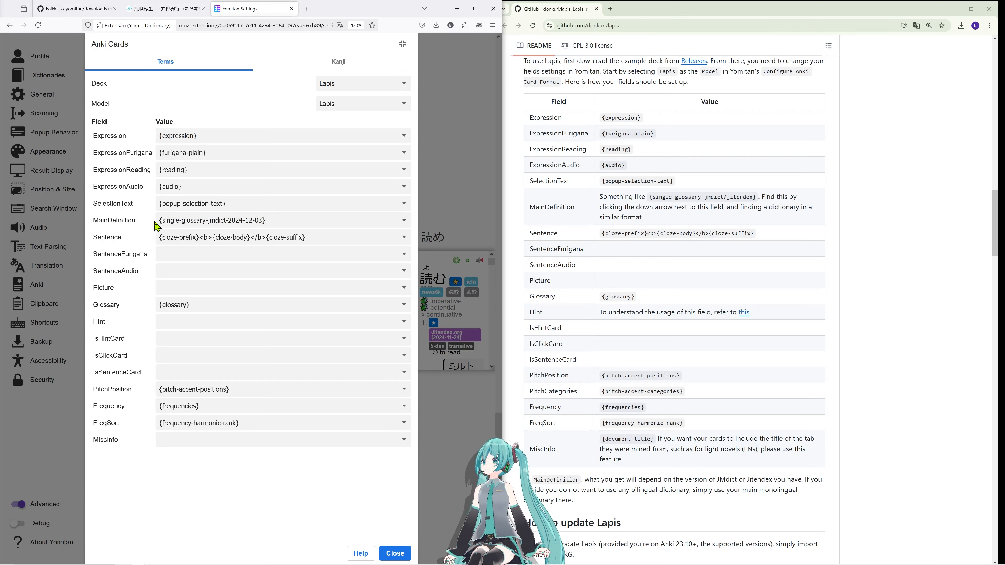
left_click(404, 220)
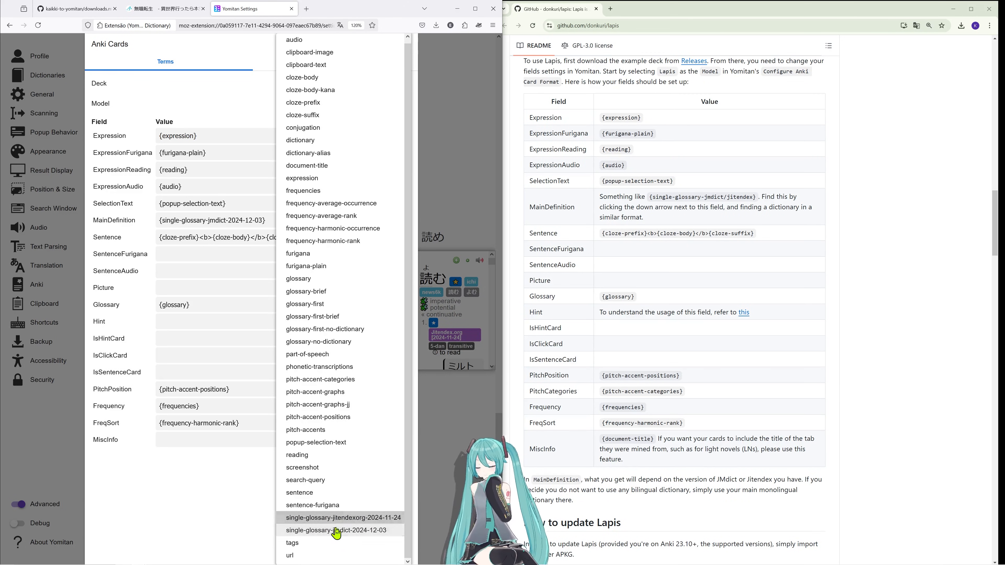
left_click(260, 480)
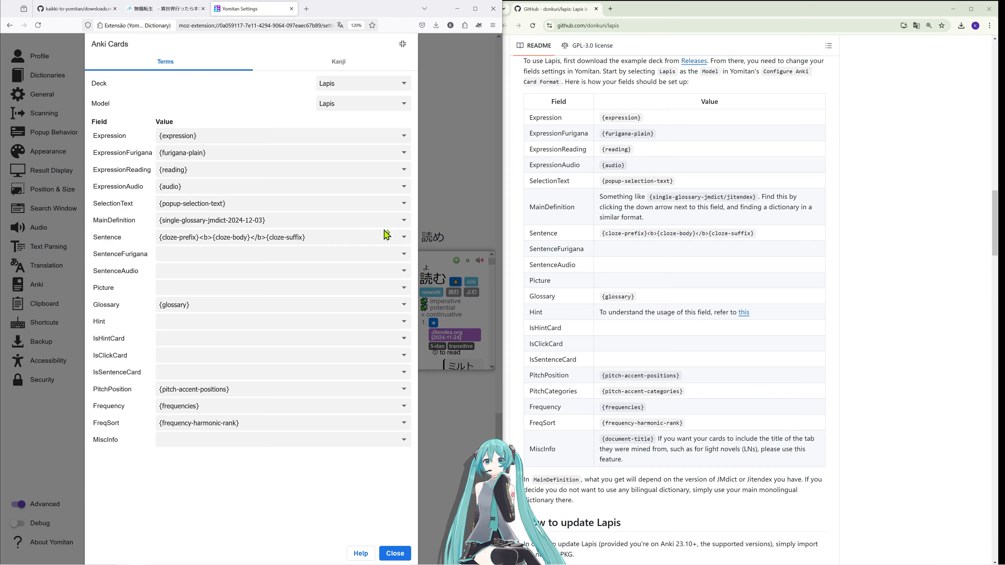
left_click(154, 220)
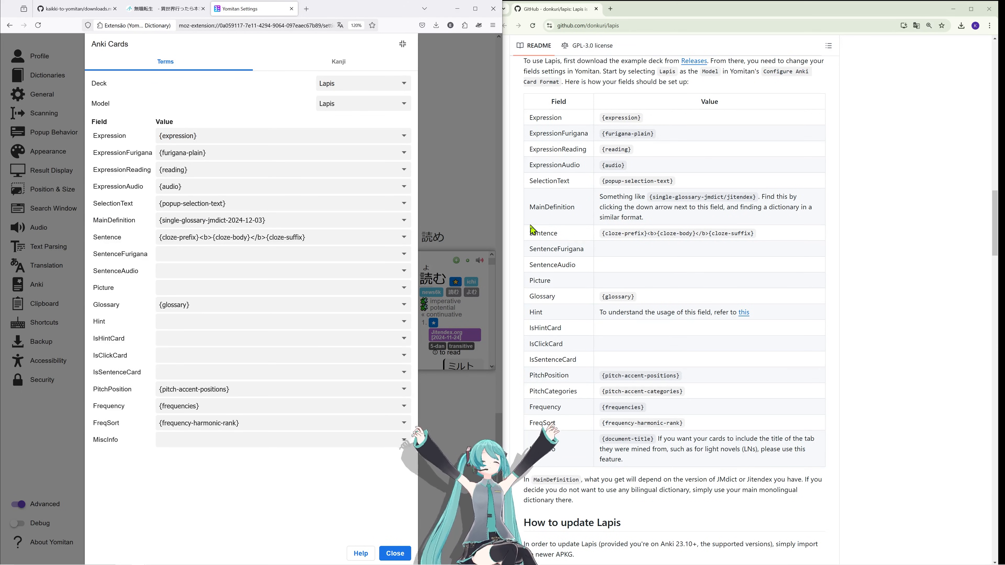
Step: Examine the Sentence field's cloze value in the README table against the card format dialog
left_click_drag(532, 234, 544, 234)
left_click_drag(605, 233, 763, 236)
double_click(715, 235)
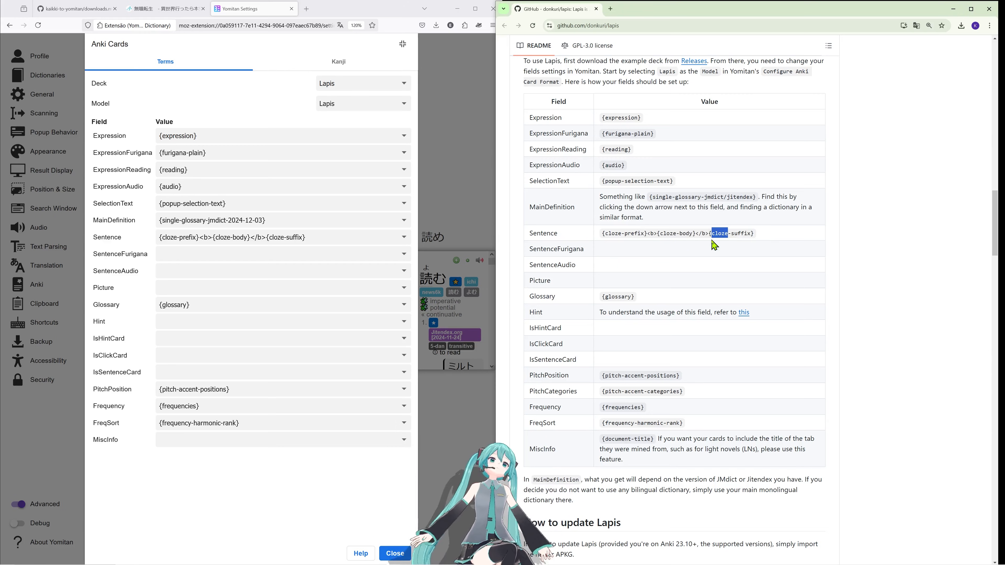
left_click(630, 287)
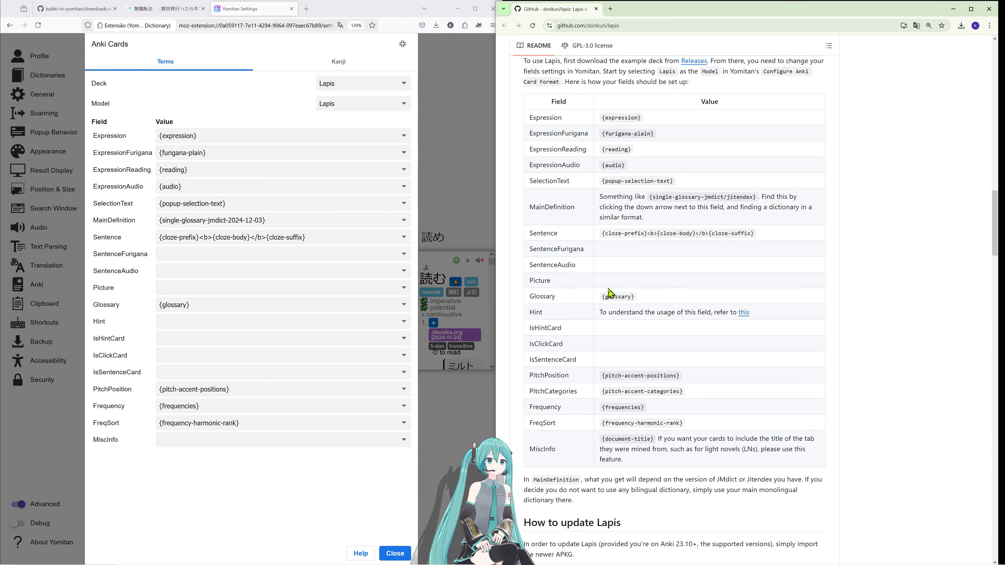
Step: Compare the README's PitchCategories, Frequency and FreqSort rows with the fields in the card format dialog
scroll(614, 293, "down", 1)
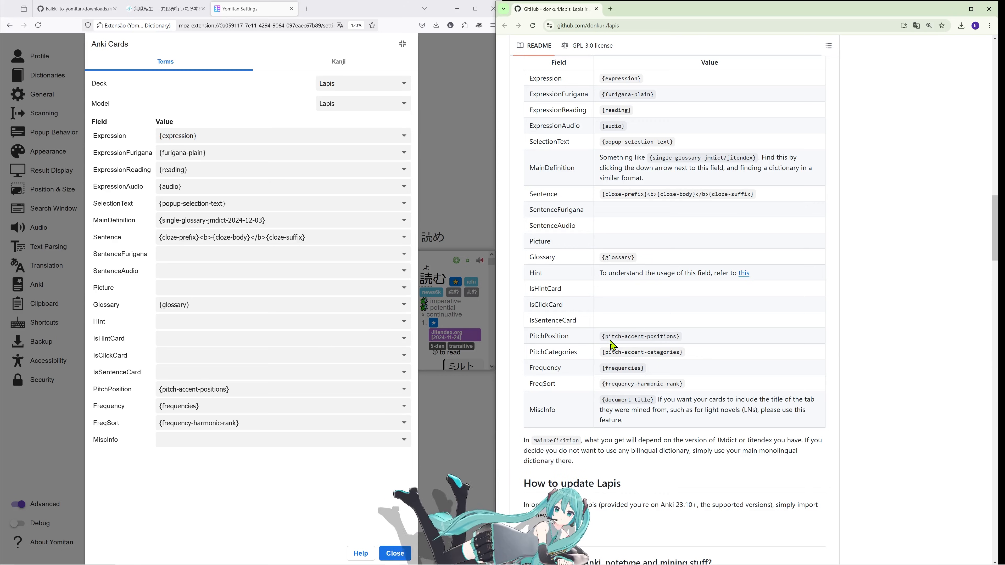
left_click_drag(531, 353, 601, 350)
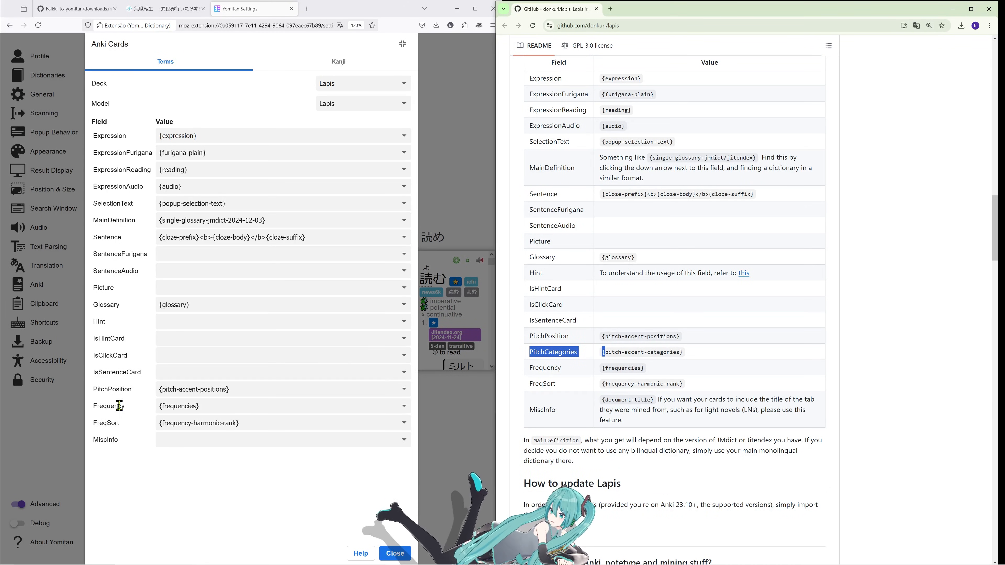
double_click(643, 369)
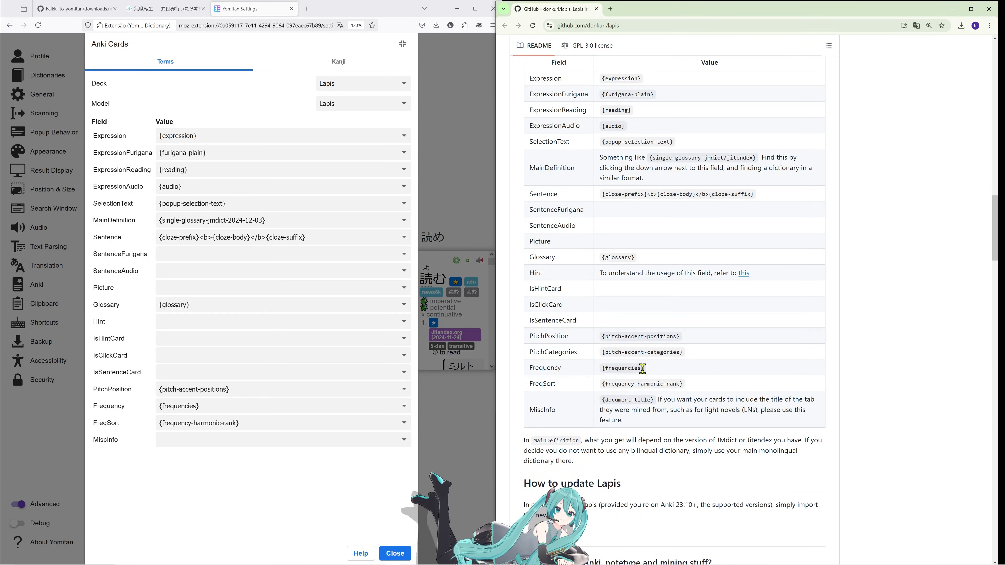
double_click(610, 373)
left_click(610, 373)
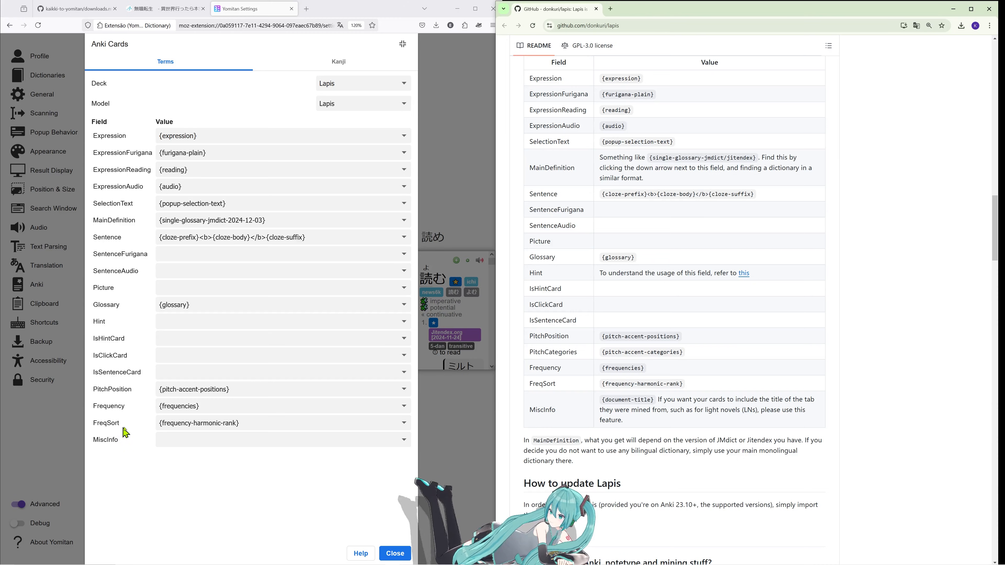
triple_click(637, 382)
left_click(222, 488)
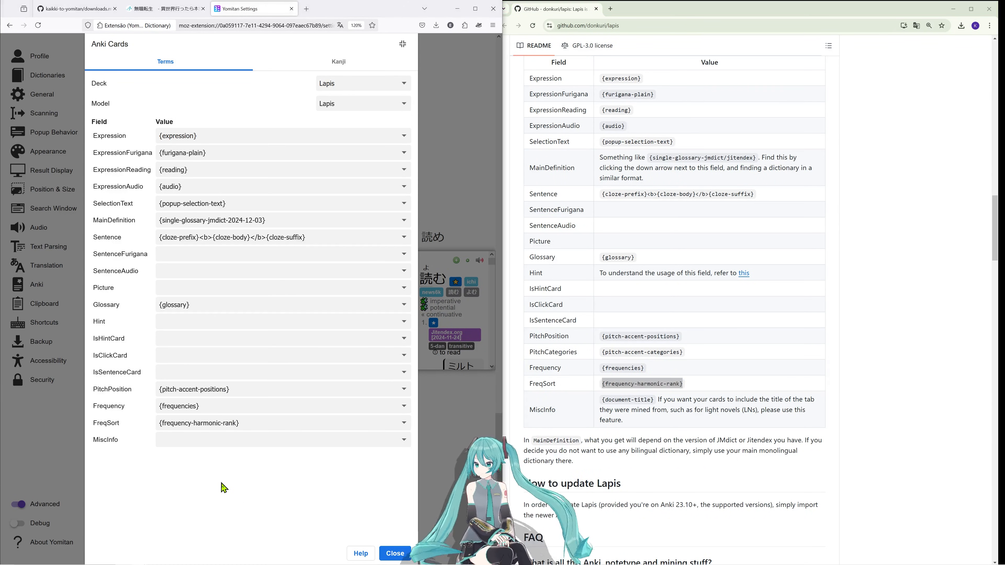
Step: Close the Anki card format dialog and look over Yomitan's Backup settings before returning to the Anki section
left_click(457, 145)
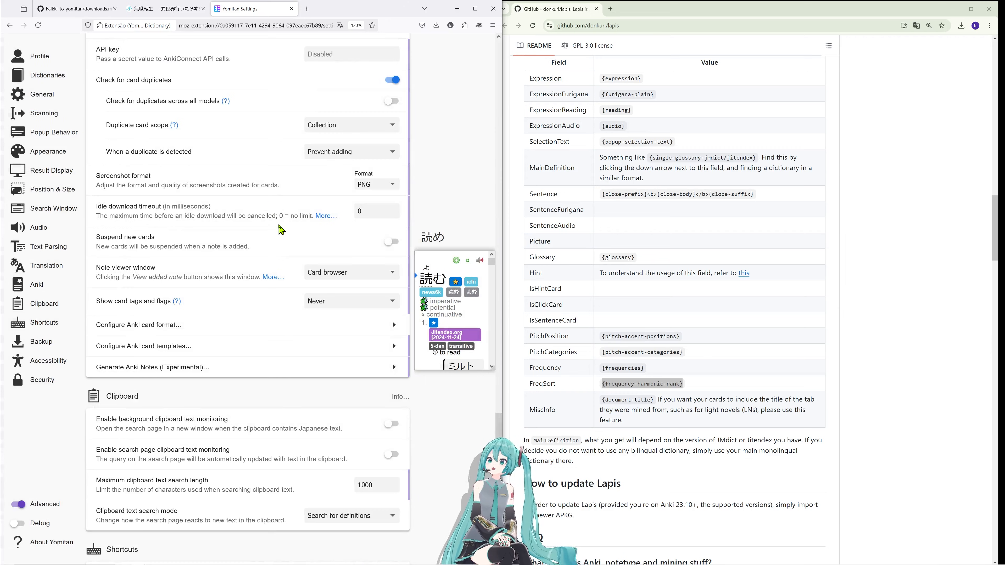
scroll(263, 229, "down", 10)
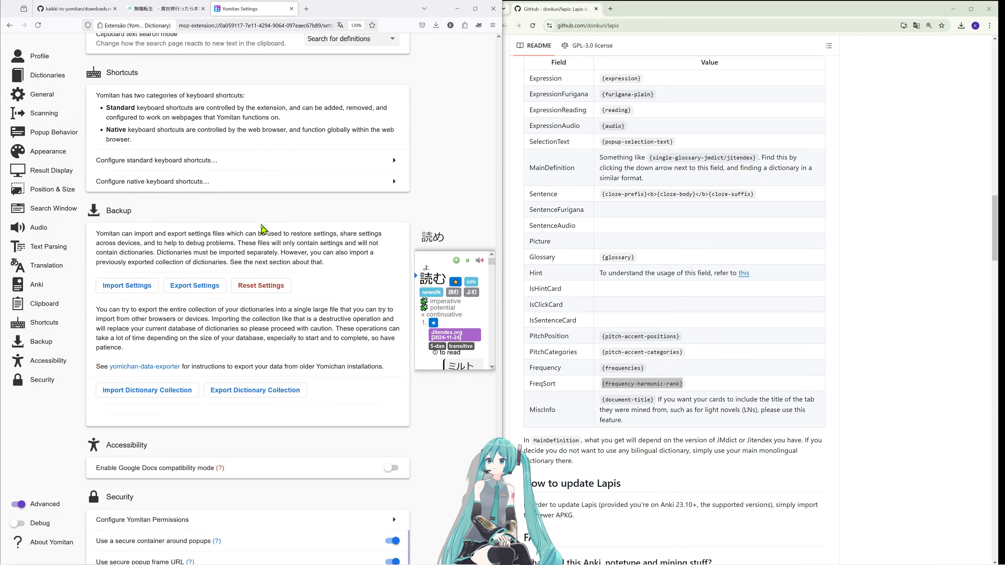
scroll(262, 224, "down", 1)
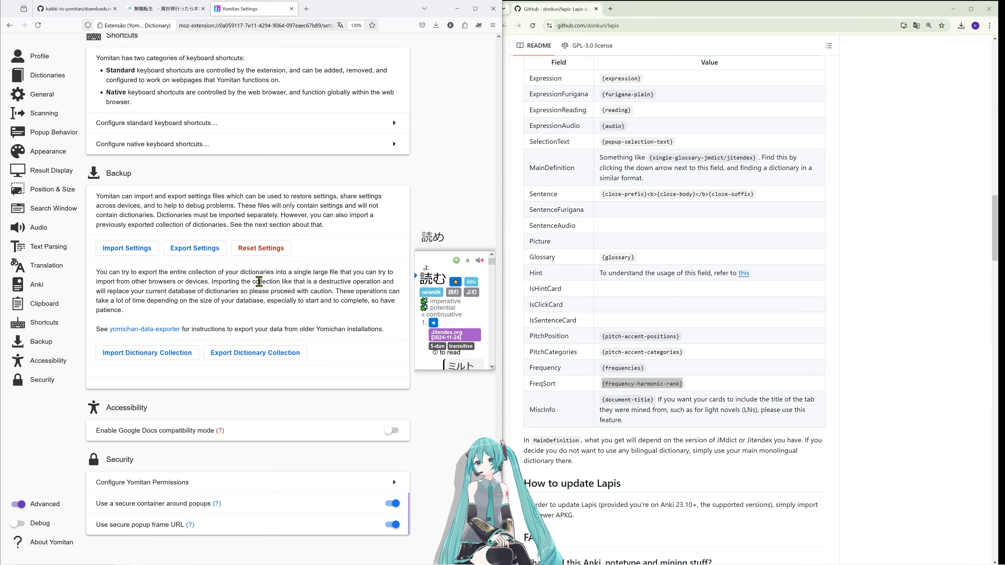
scroll(380, 230, "up", 15)
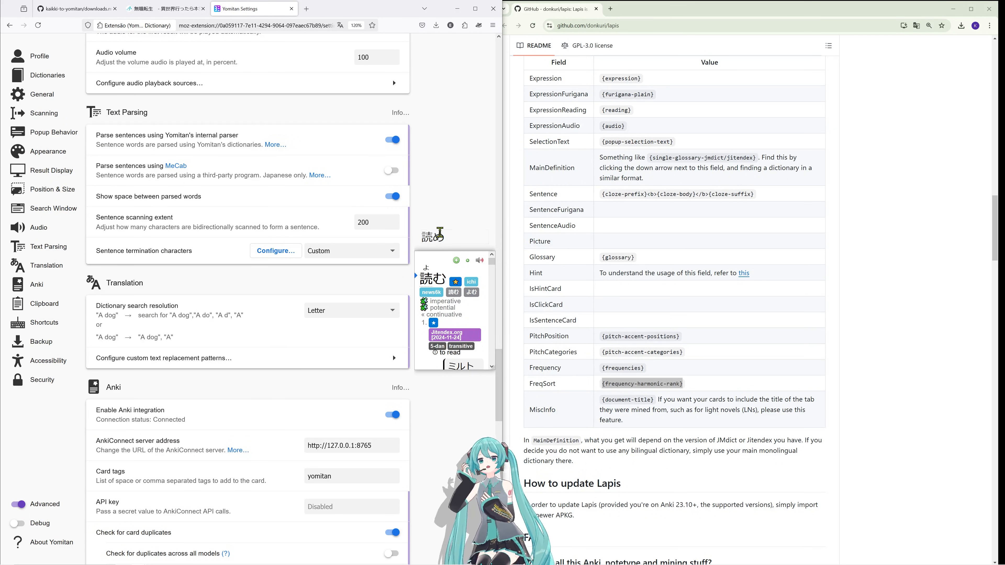
Step: Close the Yomitan settings and look up the word 異世界 in the web novel's title
key("ctrl+w")
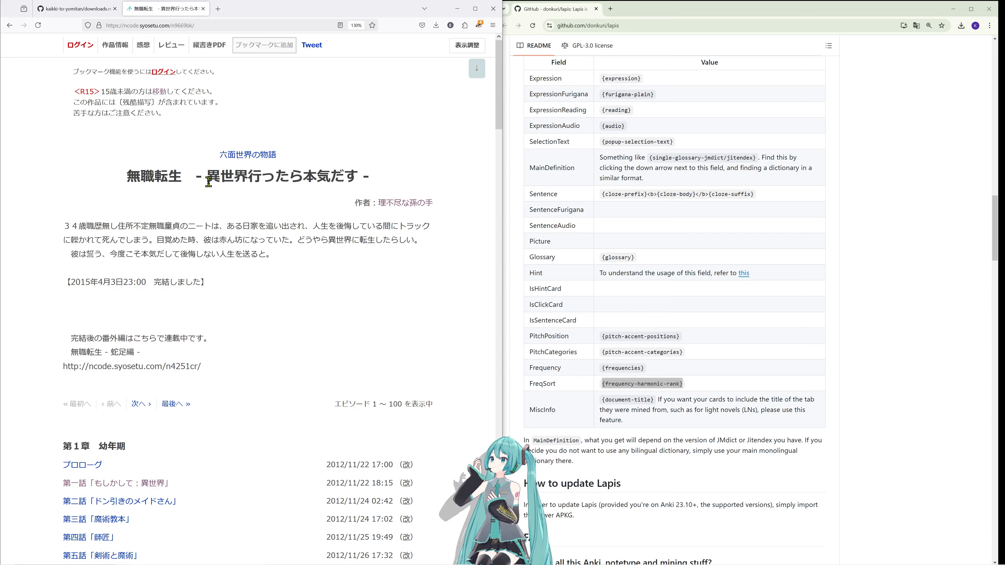
left_click_drag(209, 182, 244, 179)
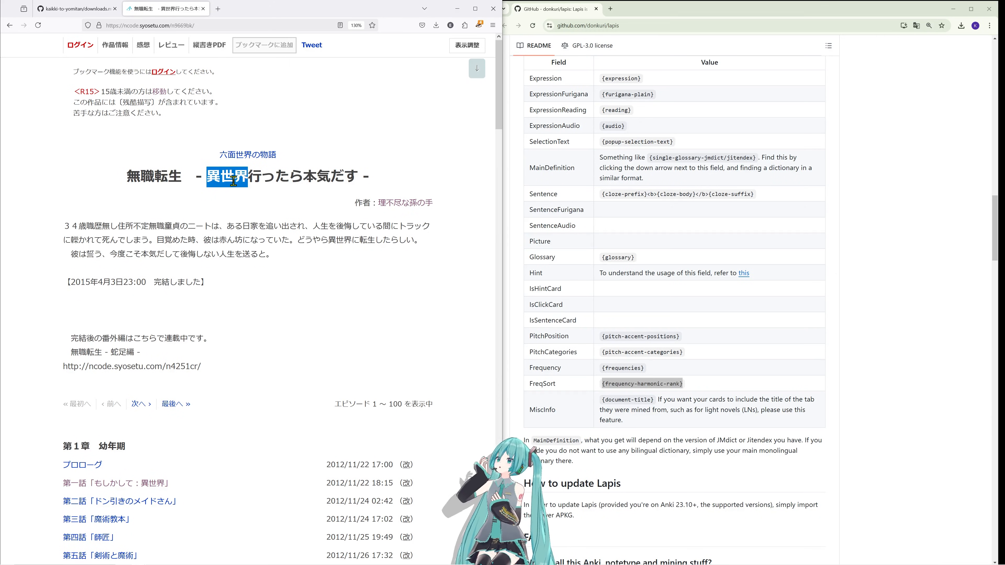
key("shift")
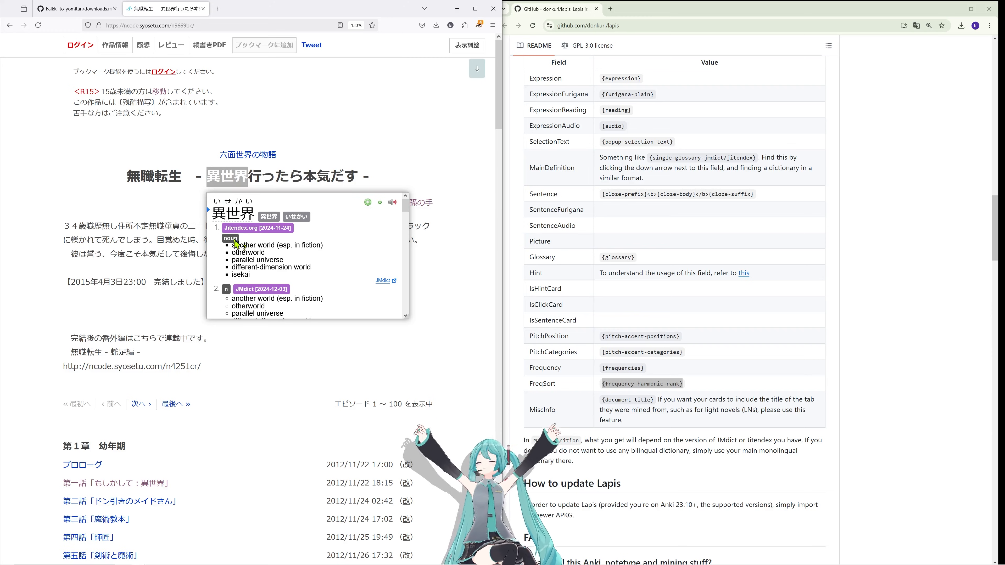
Step: Examine the JMdict and Jitendex source details and compare their definitions of 異世界 in the dictionary popup
left_click(256, 292)
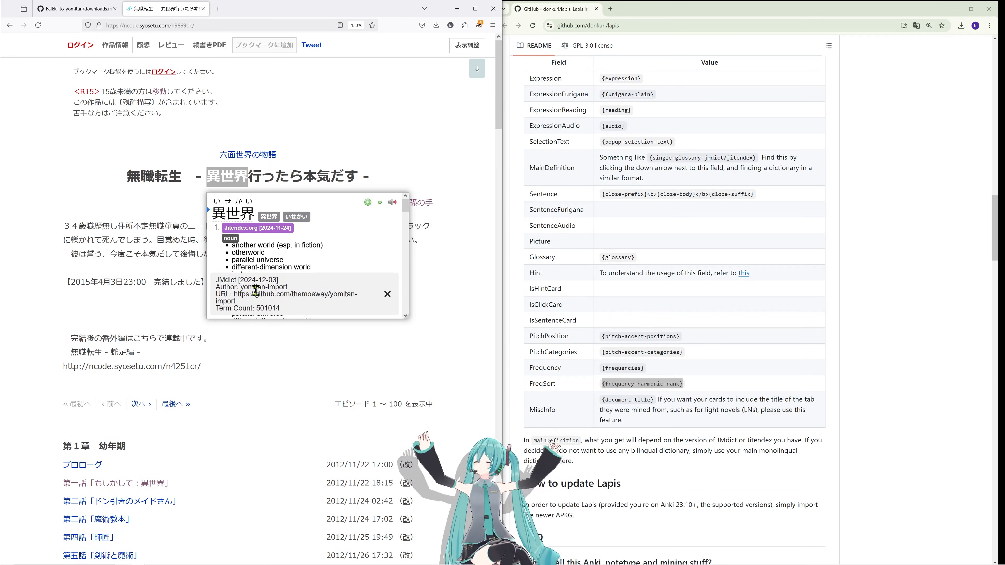
left_click(247, 237)
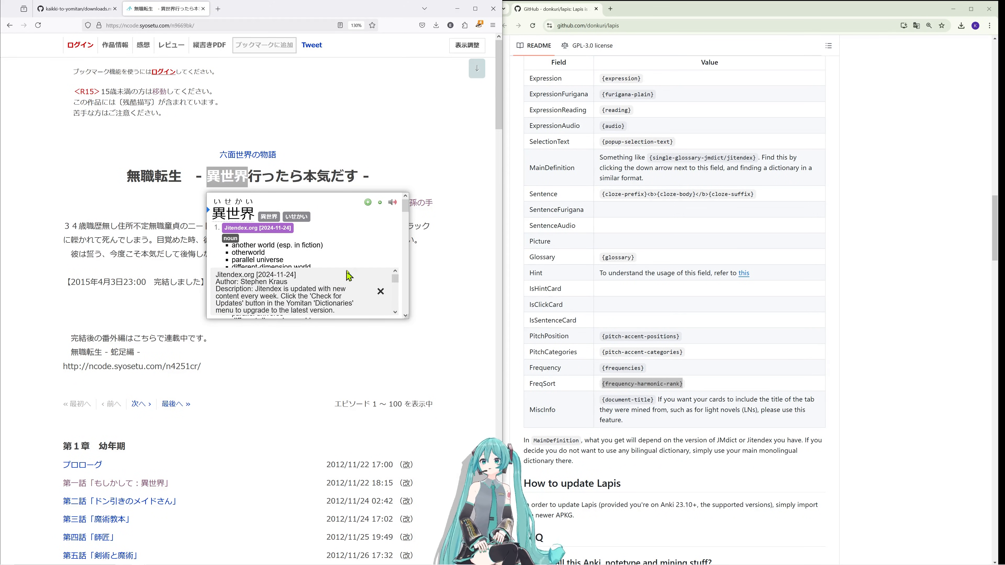
scroll(351, 265, "down", 5)
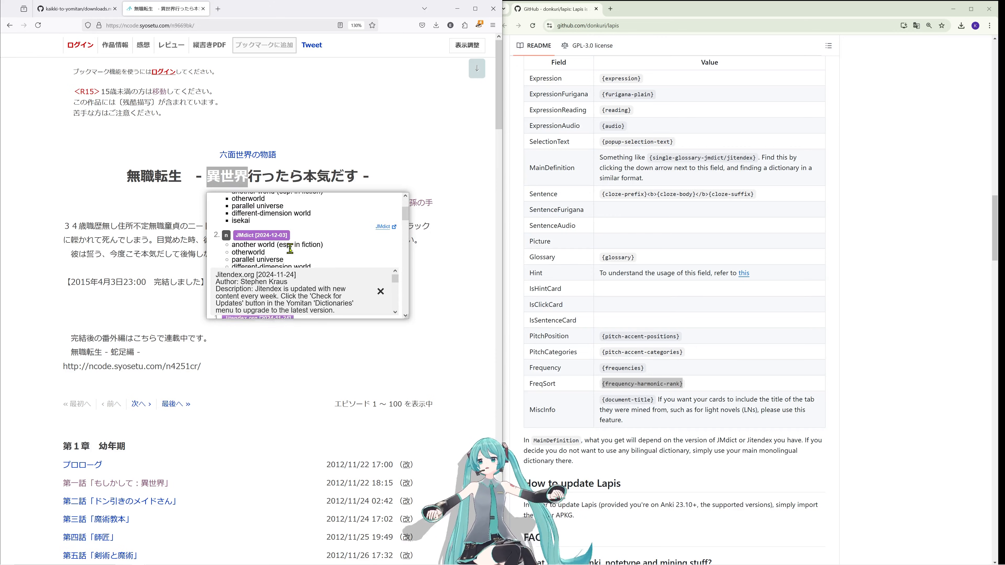
scroll(286, 249, "up", 3)
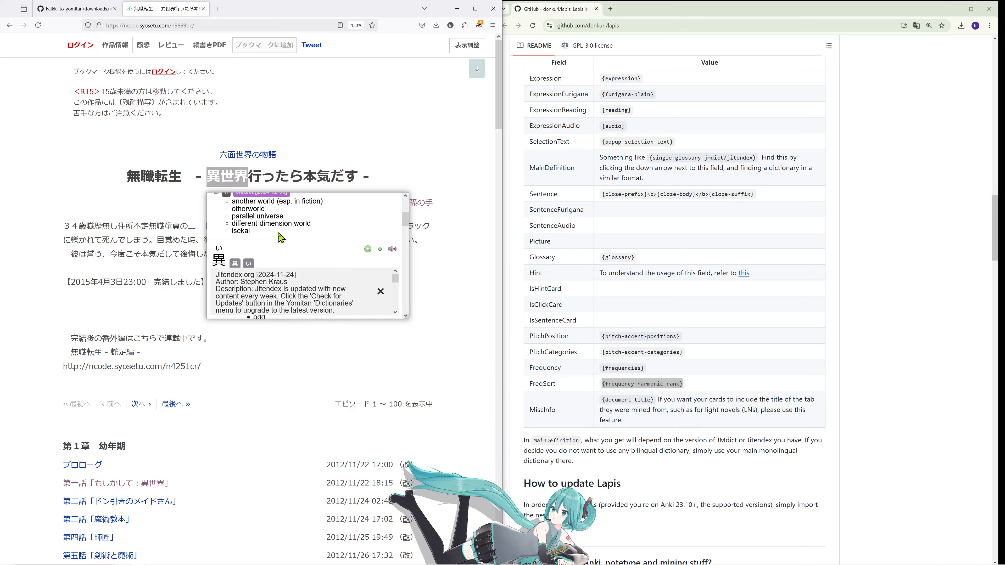
left_click(276, 241)
scroll(300, 246, "up", 3)
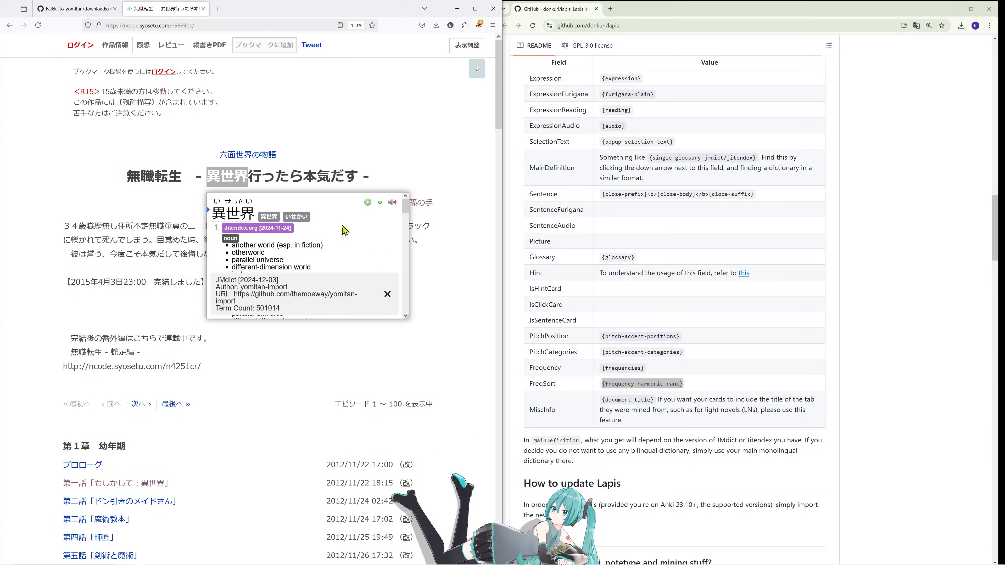
Step: Add 異世界 to Anki as a card and check its MainDefinition field in Anki's card browser
left_click(367, 204)
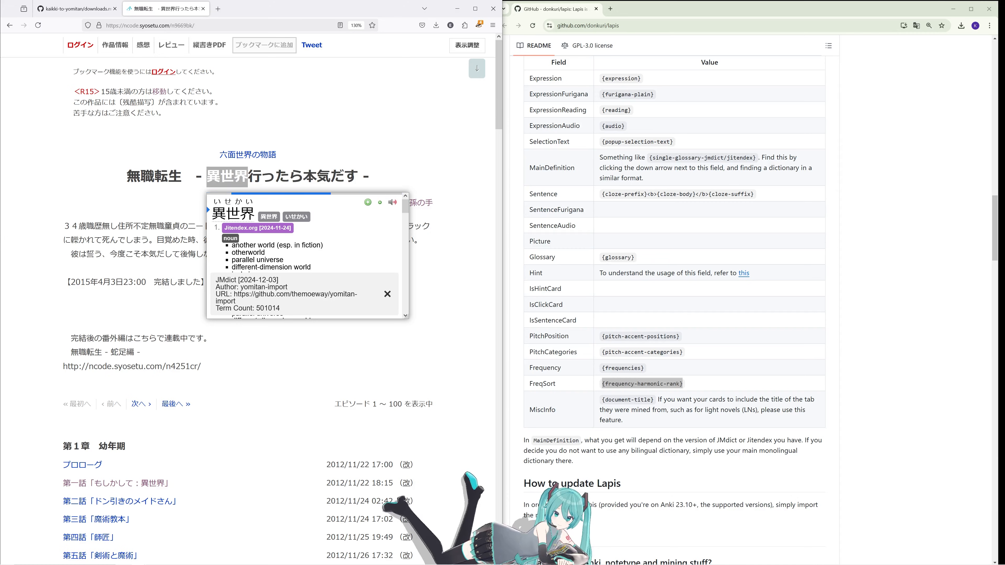
key("alt+Tab")
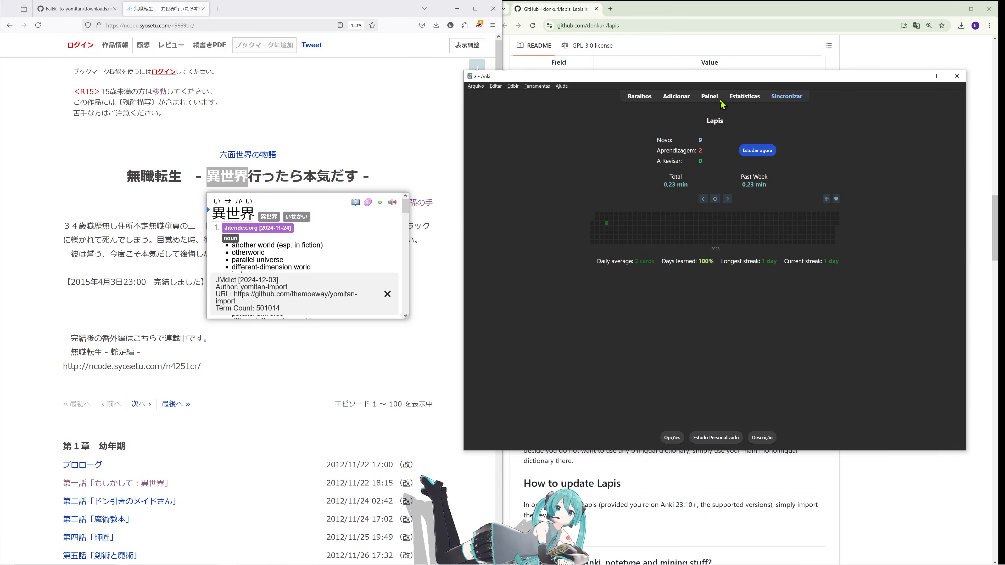
left_click(709, 98)
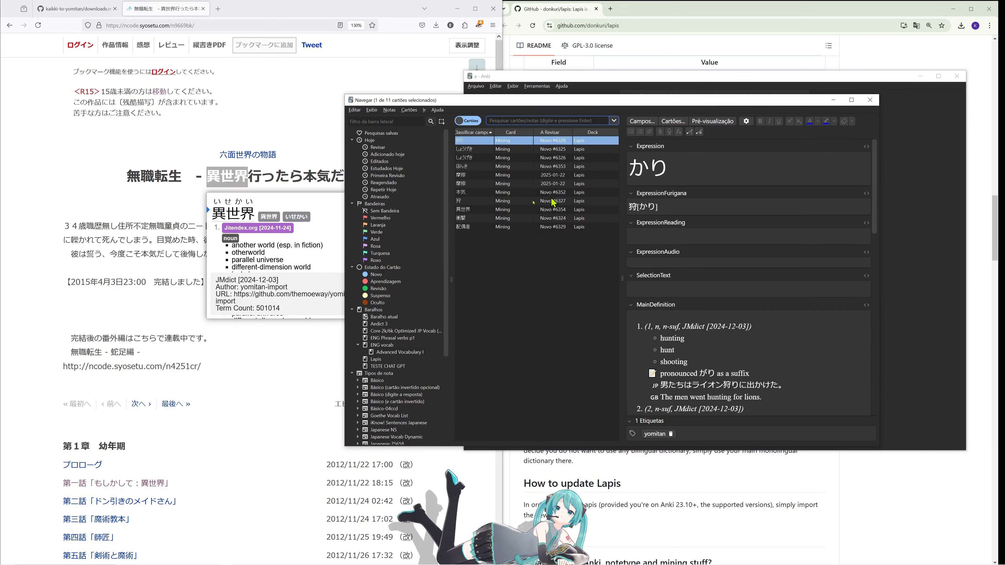
left_click(479, 210)
scroll(657, 288, "down", 1)
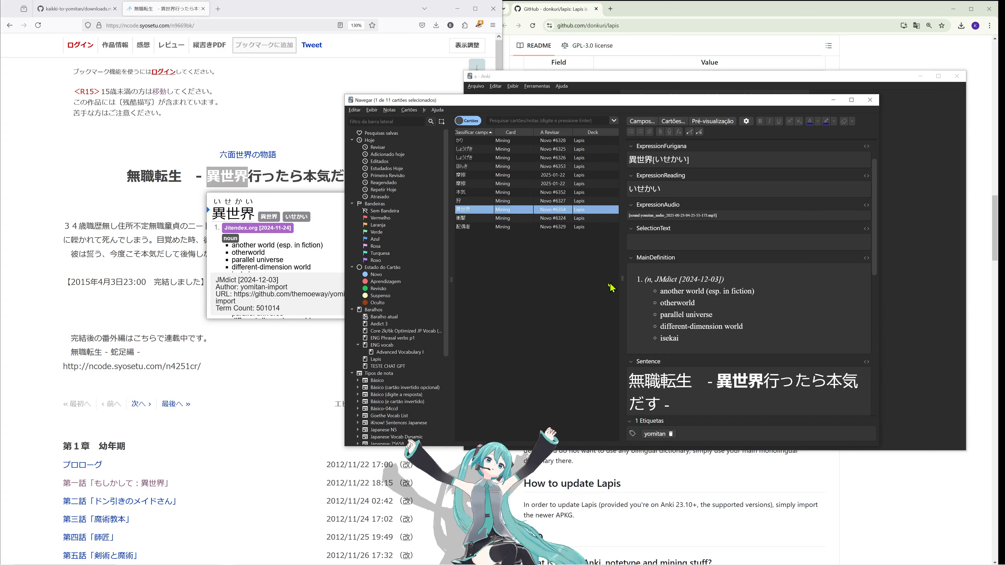
left_click_drag(646, 279, 732, 339)
left_click(653, 286)
Step: Return to the Yomitan popup and view the added 異世界 note in Anki from there
left_click(328, 265)
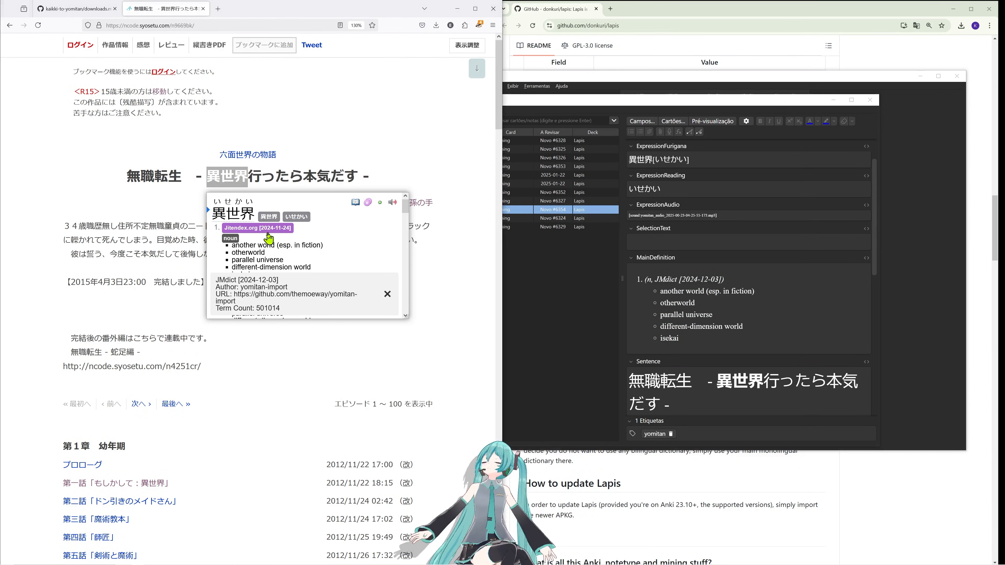
left_click(353, 206)
left_click(300, 220)
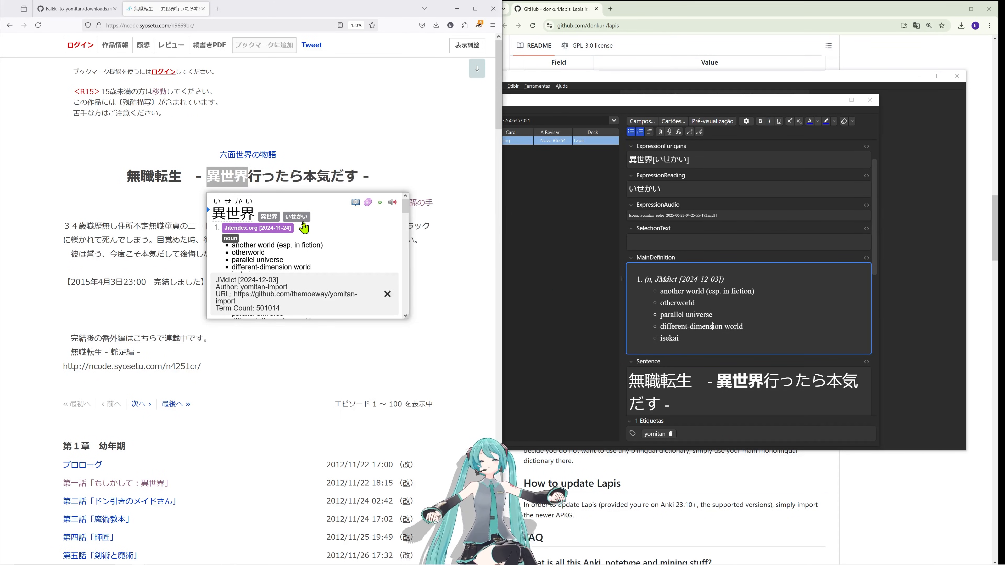
left_click(355, 206)
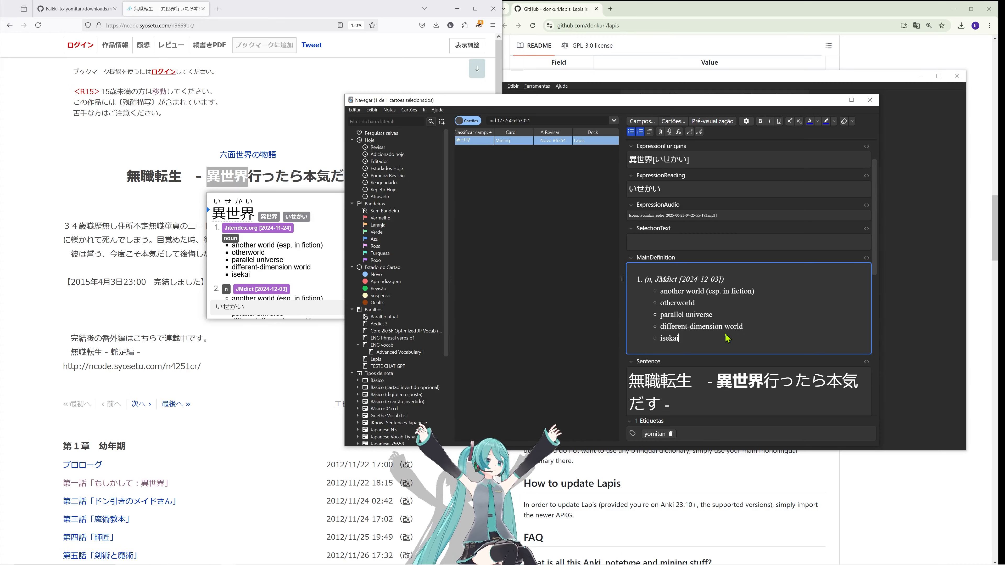
Step: Append the bullet "isso daqui significa isekai." to the note's MainDefinition, then close the card browser and minimize Anki
key("Return")
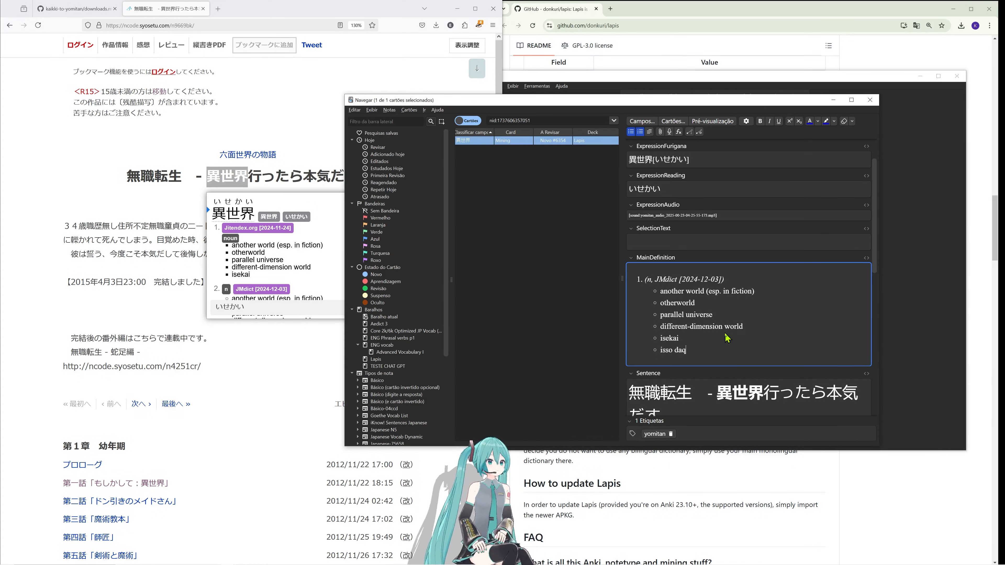
type("isso daqui significa isekai.")
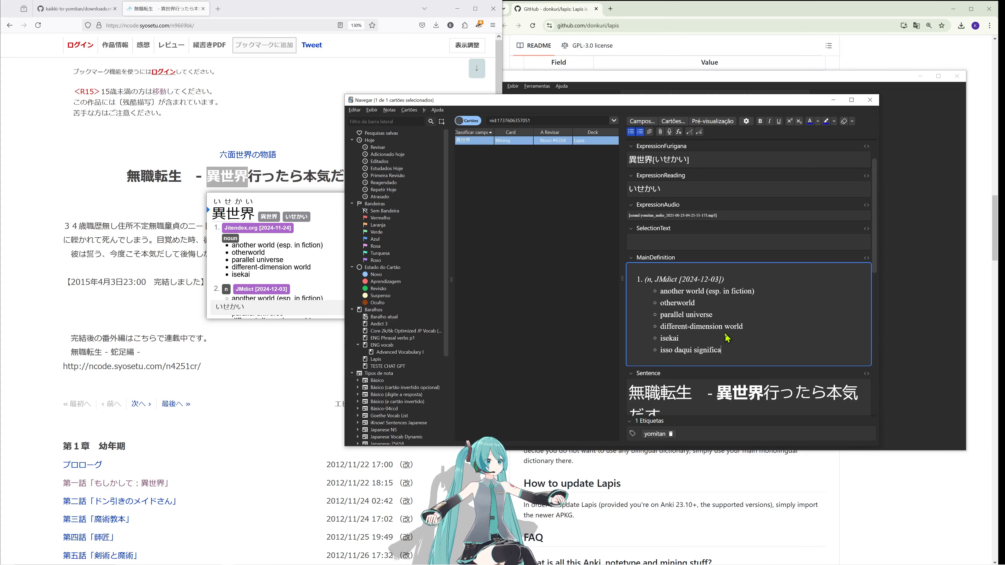
left_click(335, 208)
left_click(871, 100)
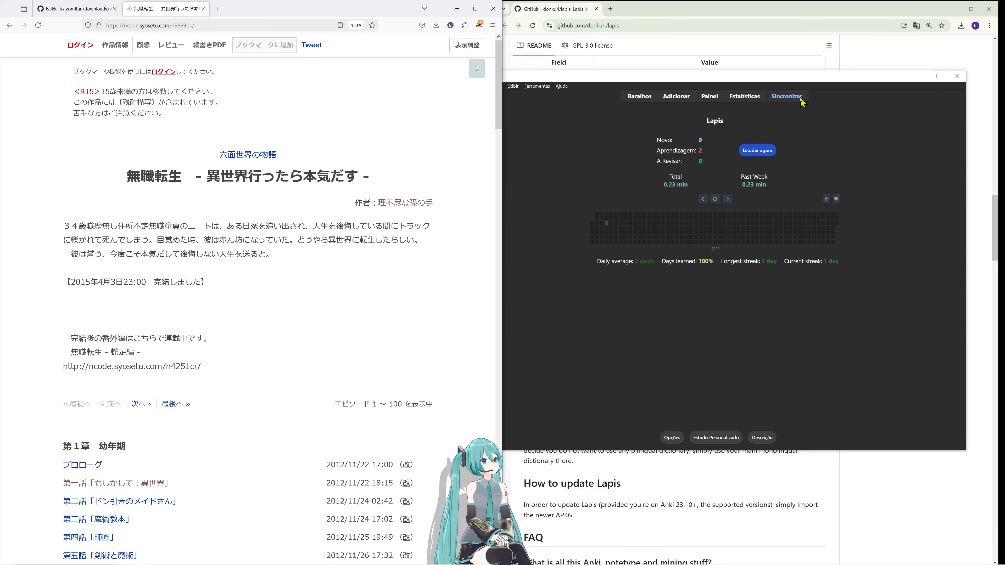
left_click(921, 76)
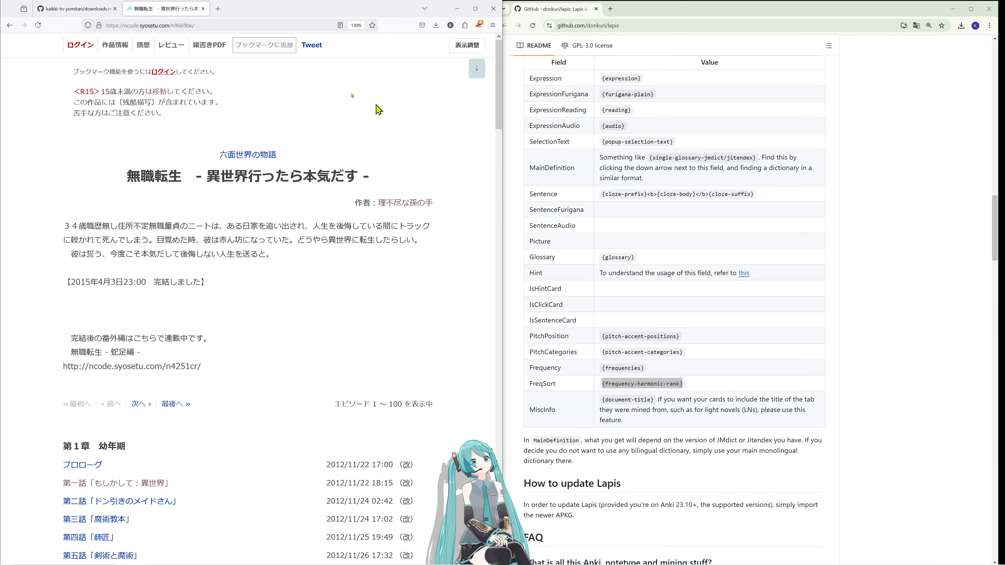
left_click(437, 25)
left_click(351, 59)
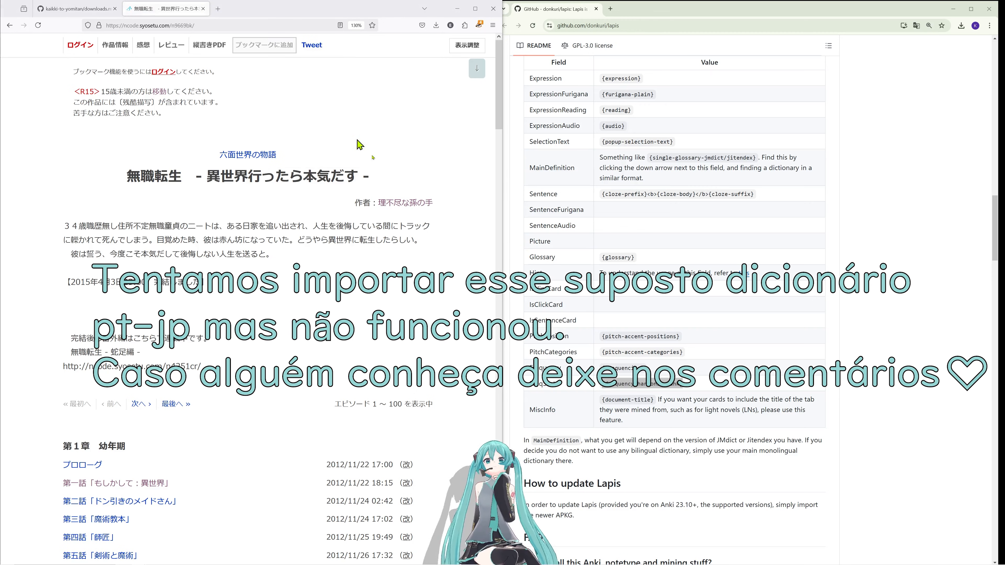